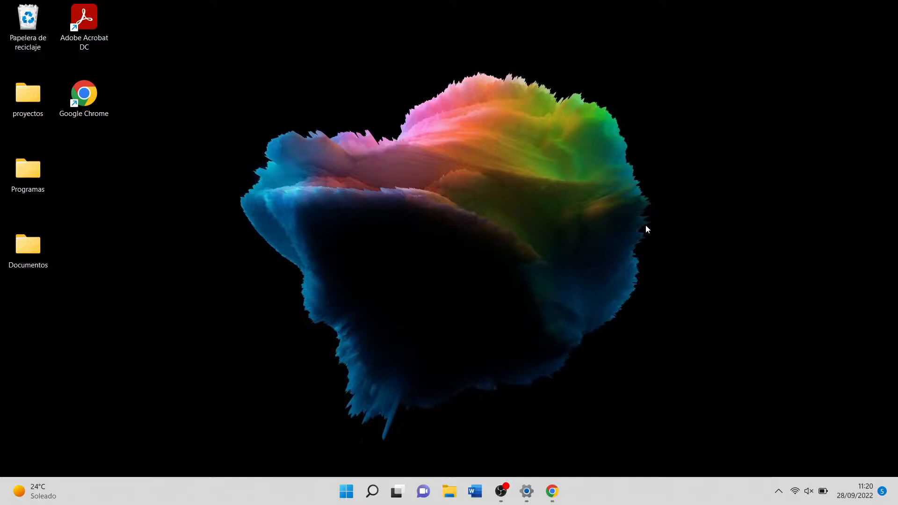
Open the Streamlabs website from the Google search results in Chrome and download the Streamlabs Desktop installer
left_click(552, 491)
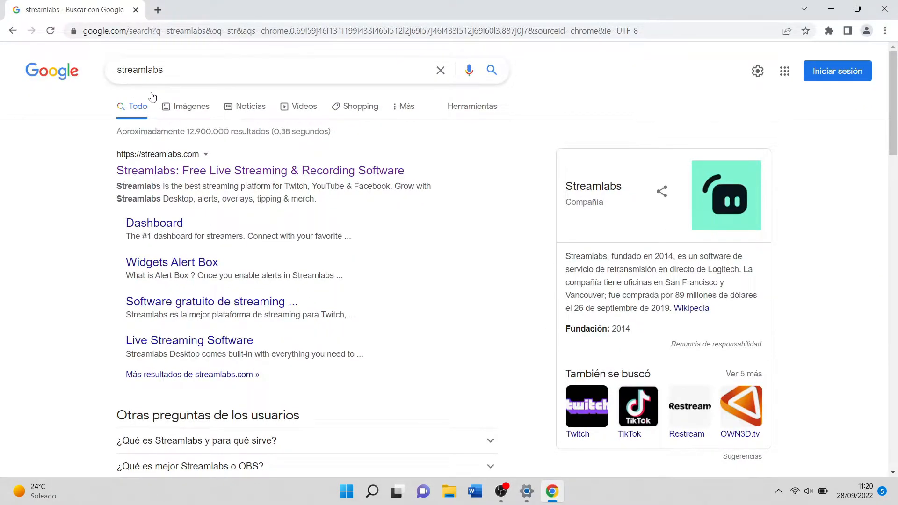
left_click(193, 66)
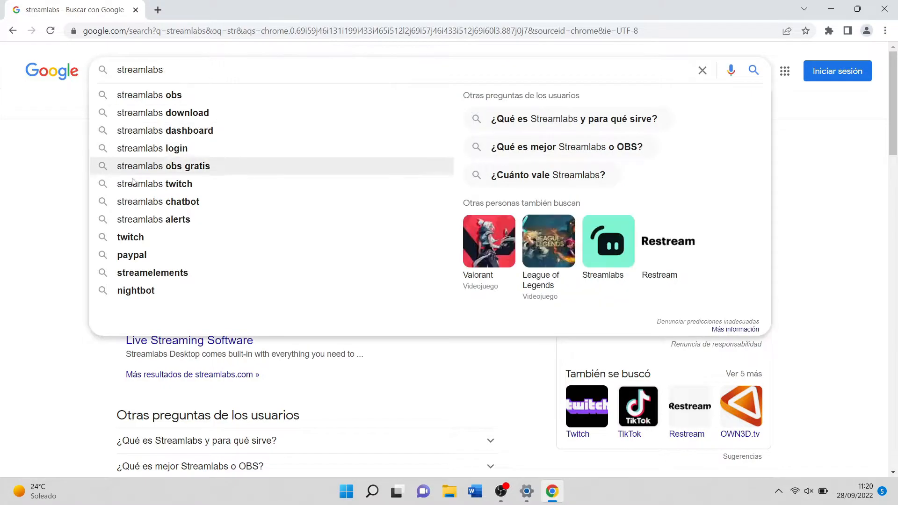
left_click(40, 265)
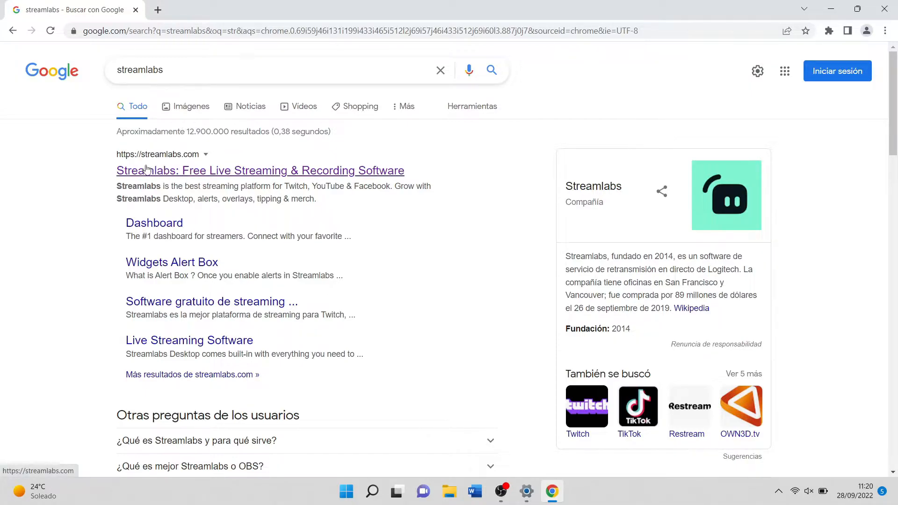
left_click(193, 170)
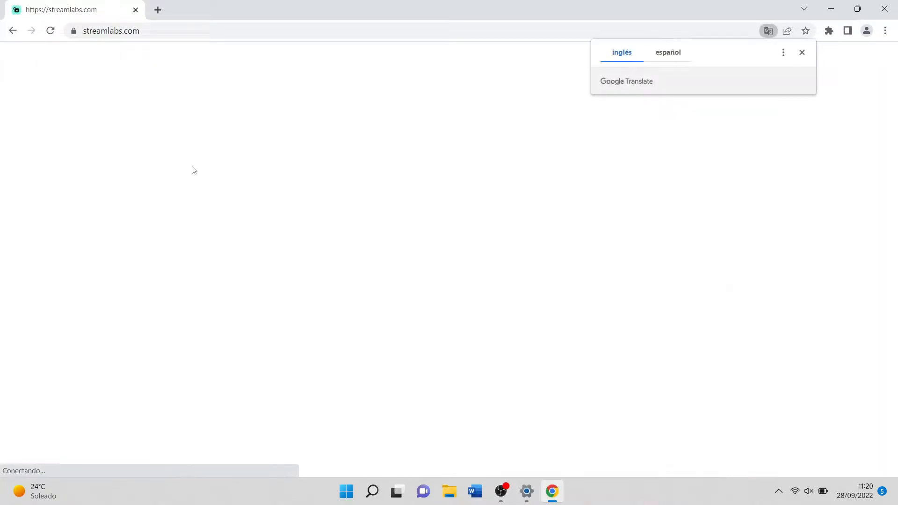
left_click(802, 53)
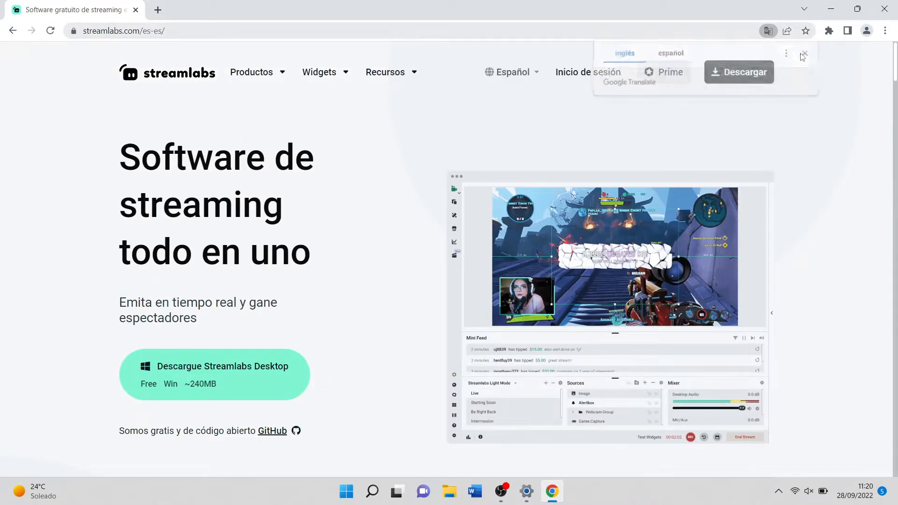
left_click(199, 384)
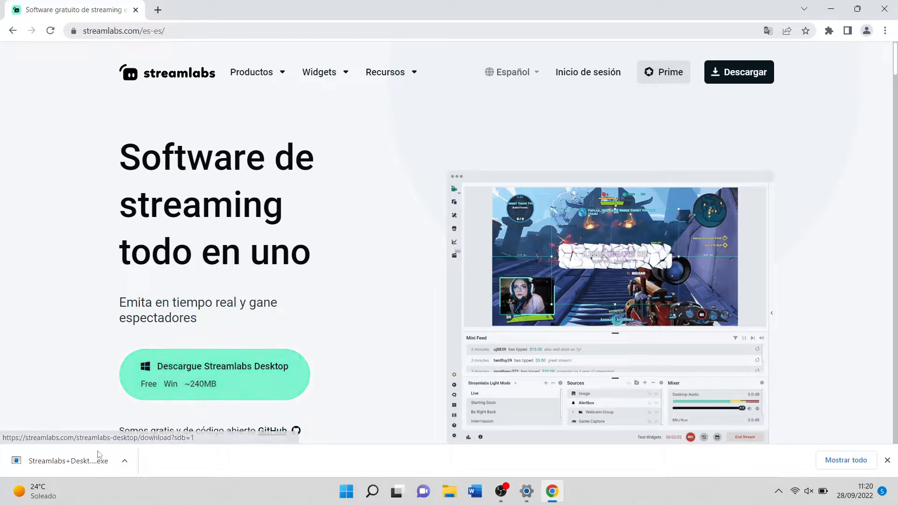
Install Streamlabs Desktop in C:\Program Files\Streamlabs OBS, accepting the license agreement, and launch it on finishing
left_click(74, 462)
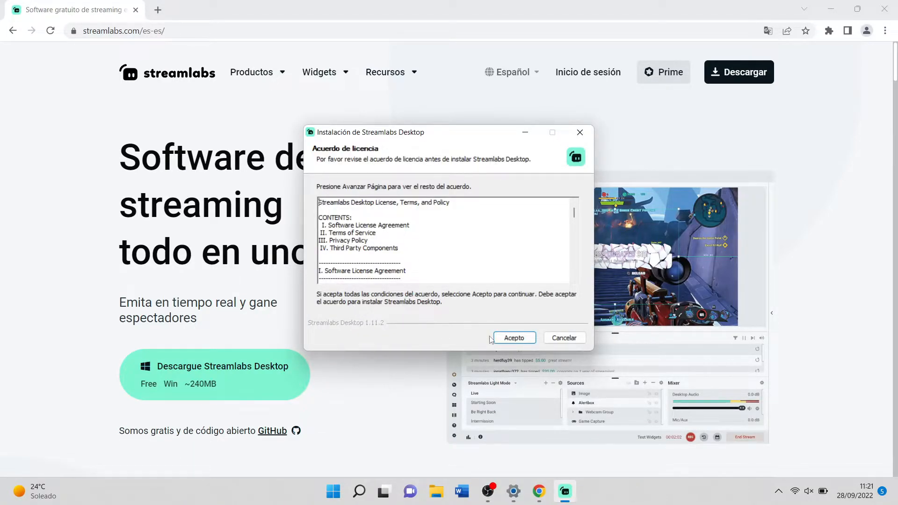
left_click(507, 339)
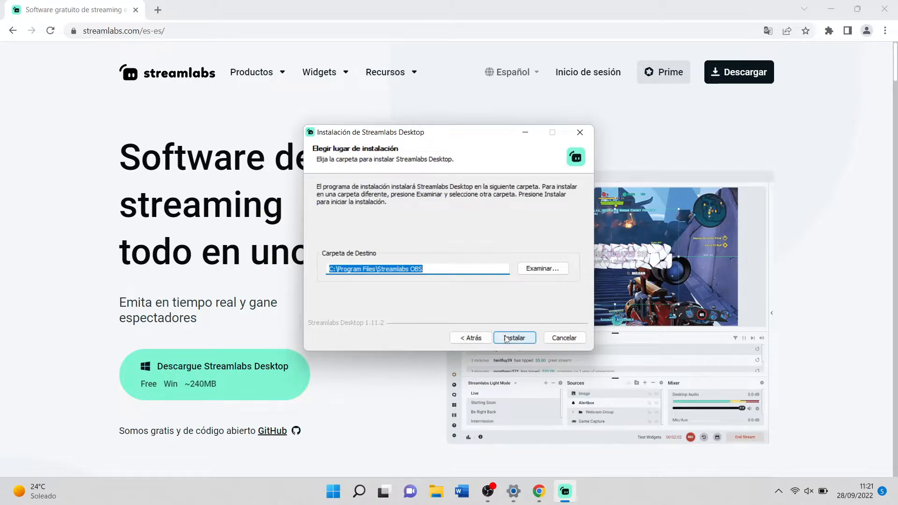
left_click(517, 340)
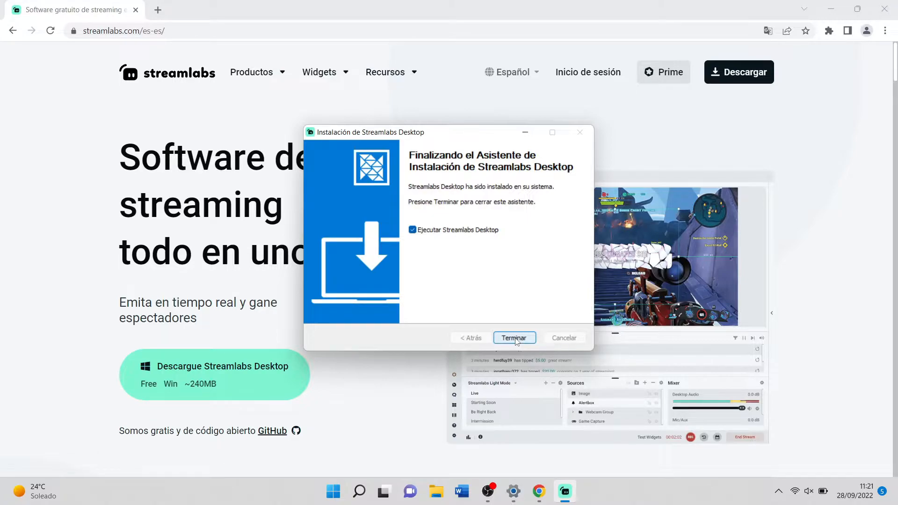
left_click(516, 340)
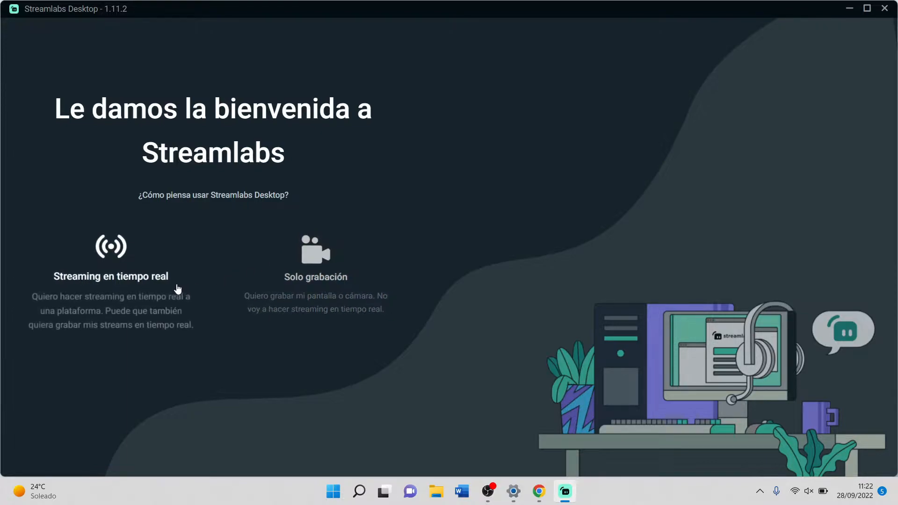
Choose real-time streaming as the intended use and open the Twitch sign-in page, accepting its cookies
left_click(108, 272)
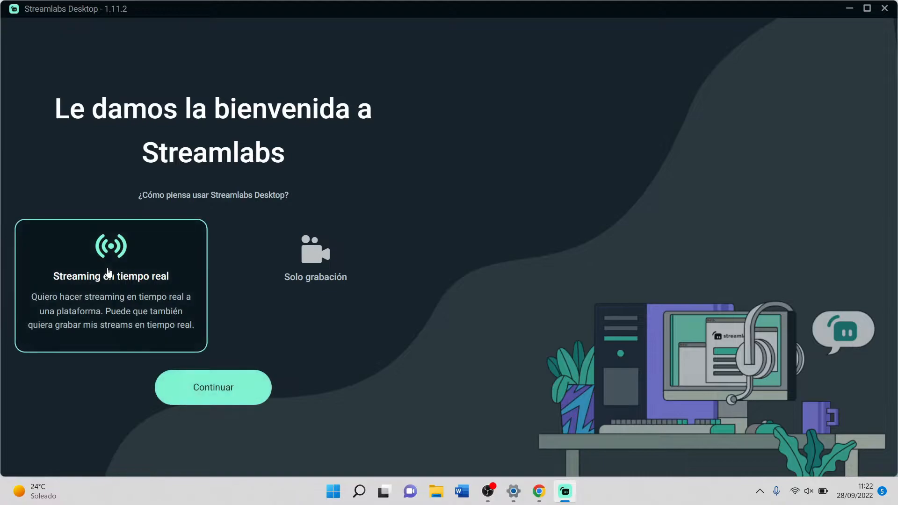
left_click(231, 386)
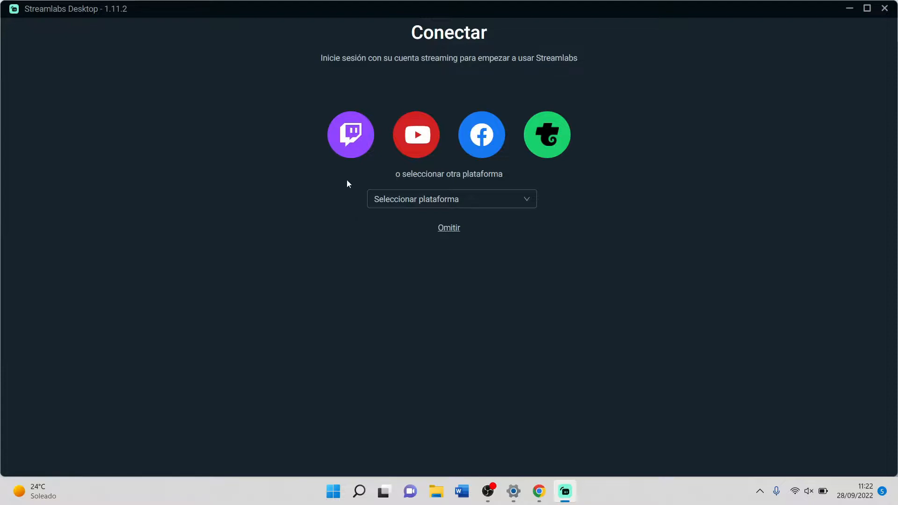
left_click(368, 144)
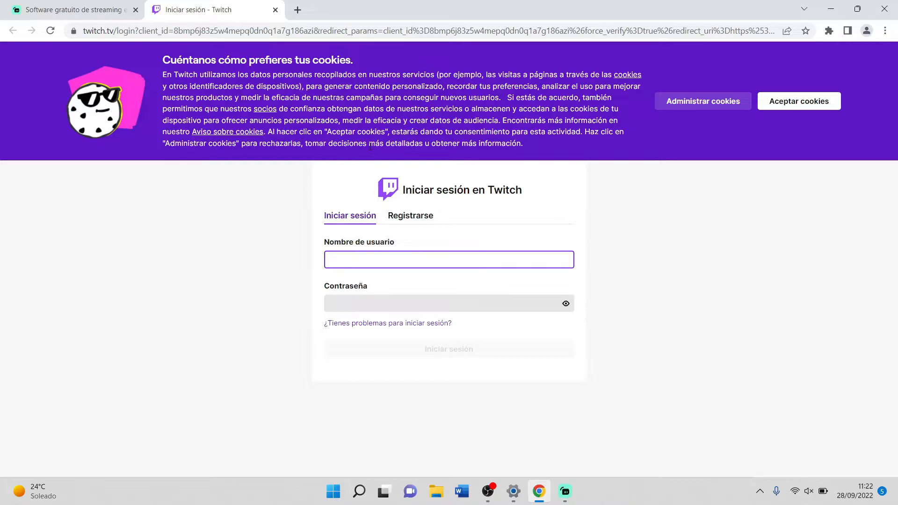
left_click(780, 96)
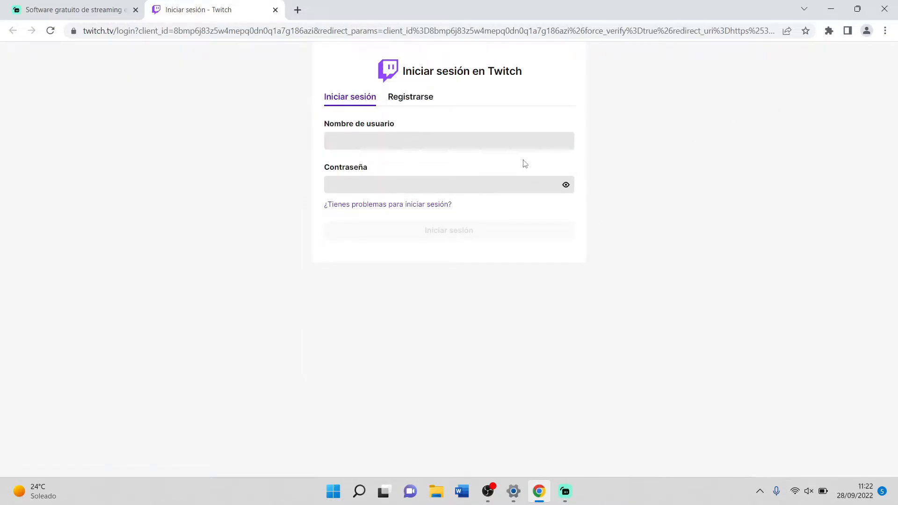
left_click(487, 145)
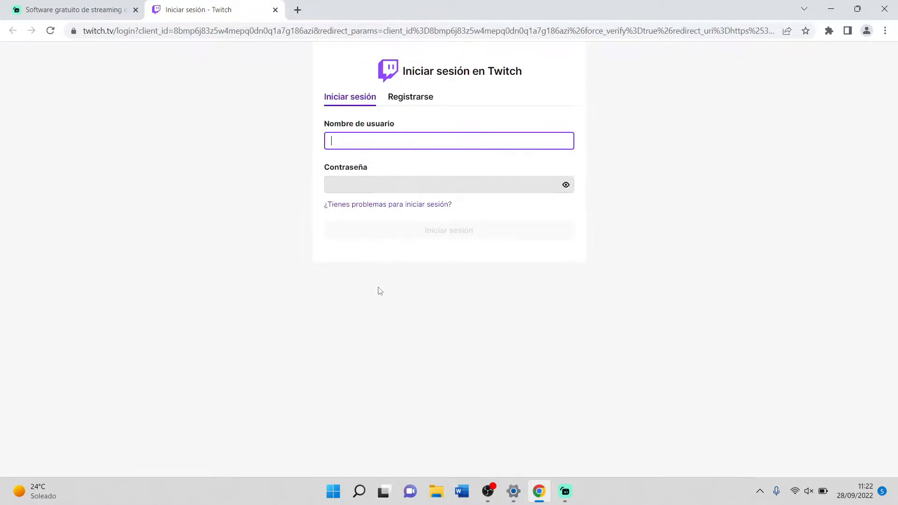
left_click(379, 307)
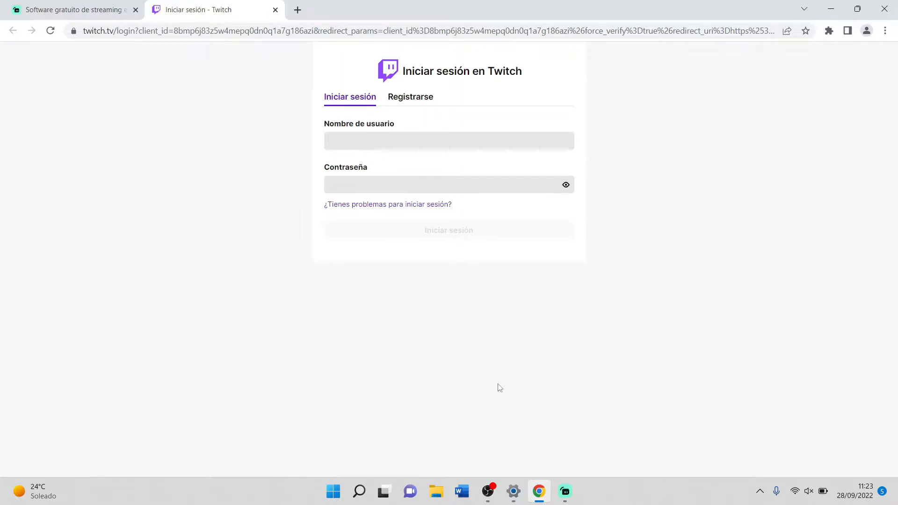
Switch back to Streamlabs Desktop, skip connecting a streaming platform, and choose to import from OBS Studio
left_click(566, 491)
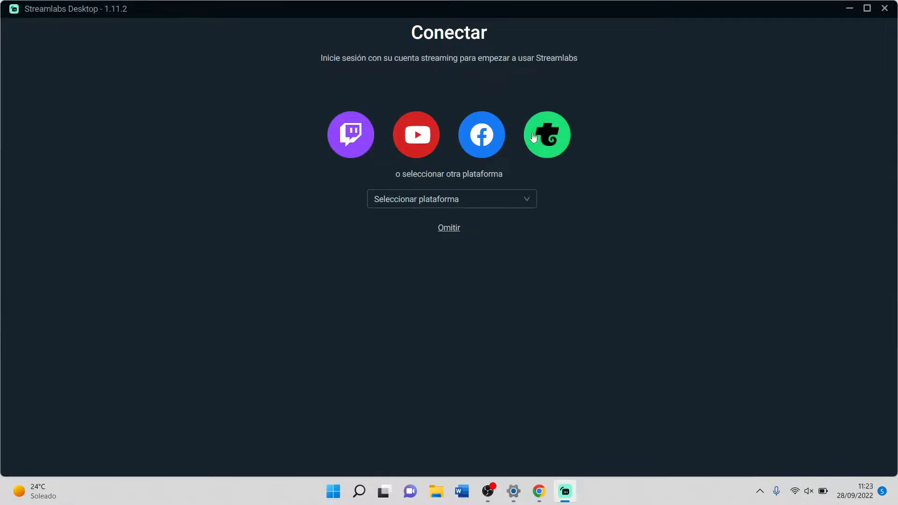
left_click(387, 208)
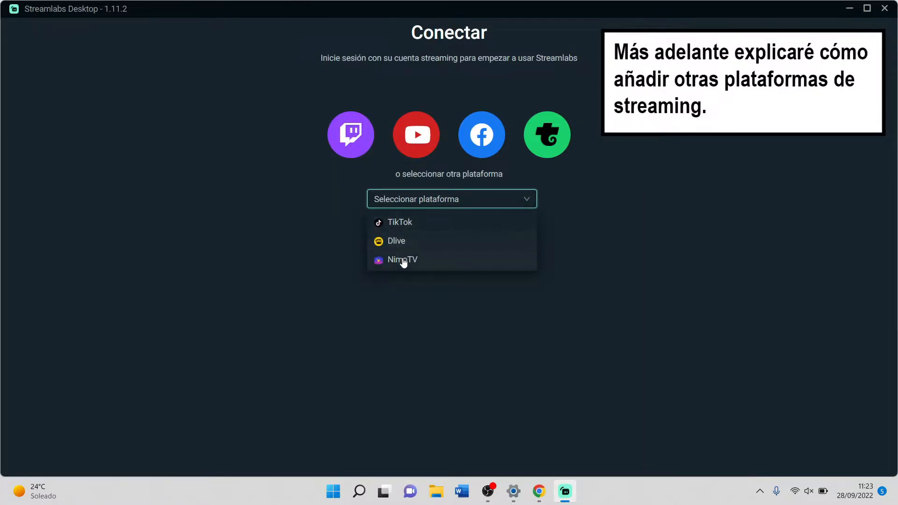
left_click(391, 291)
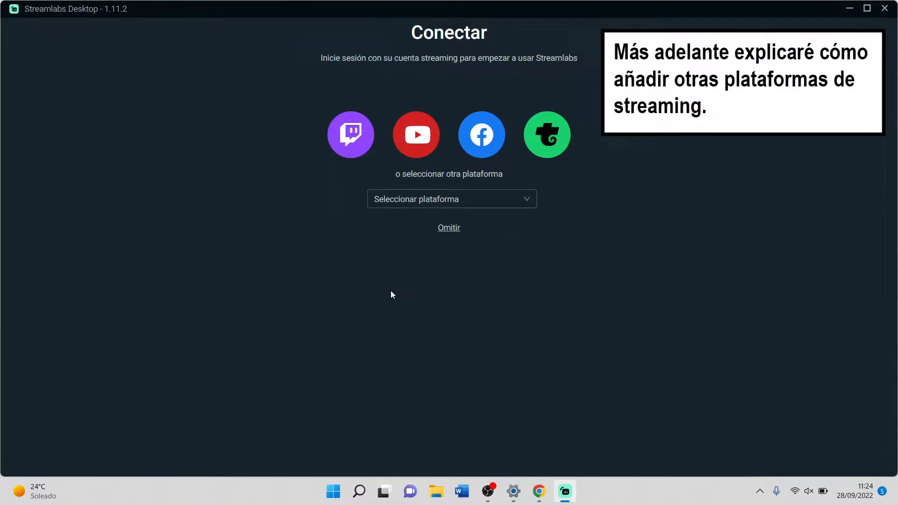
left_click(457, 234)
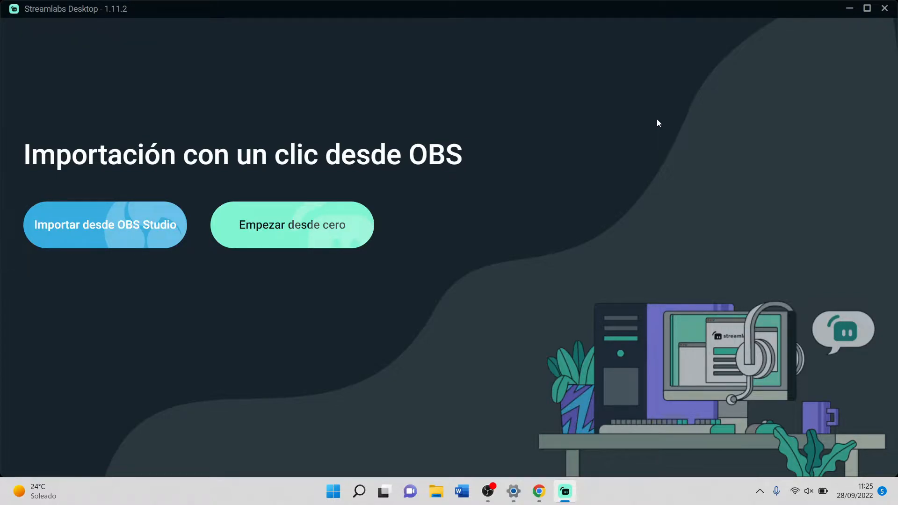
left_click(107, 247)
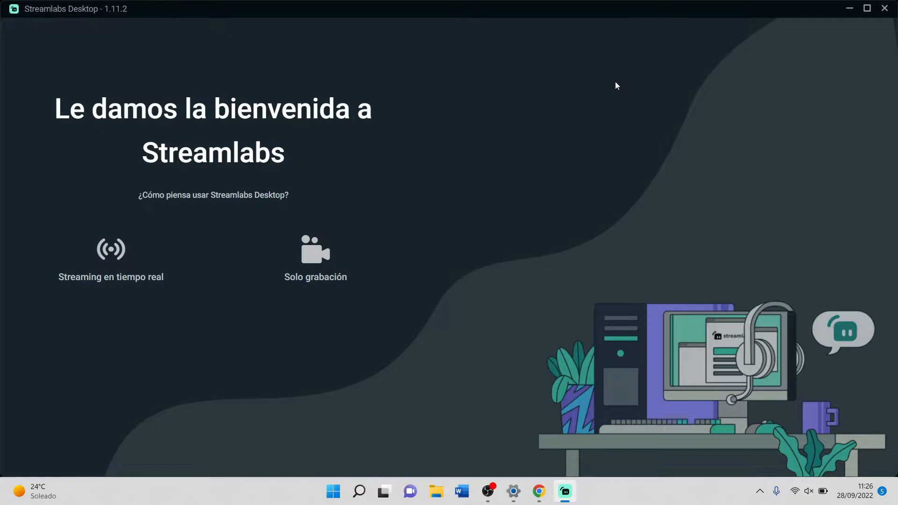
Set Streamlabs Desktop up for recording only and accept the recording optimization
left_click(270, 343)
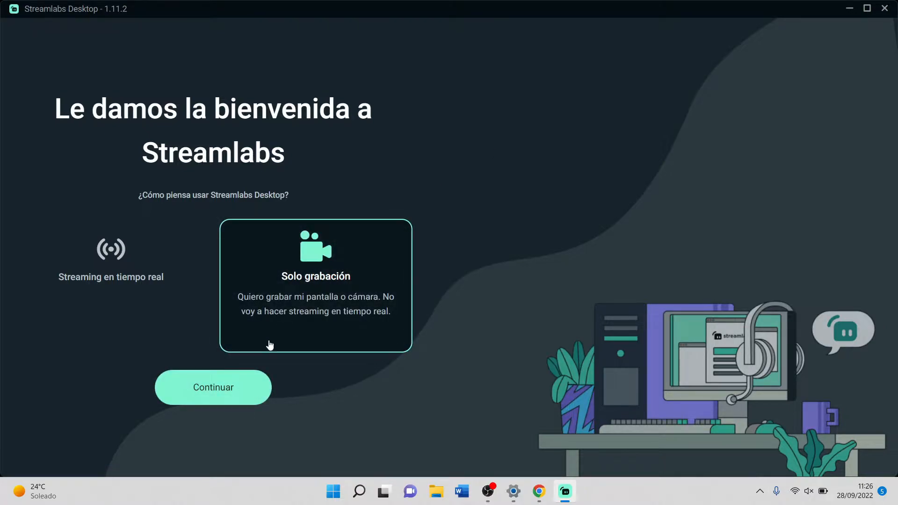
left_click(221, 385)
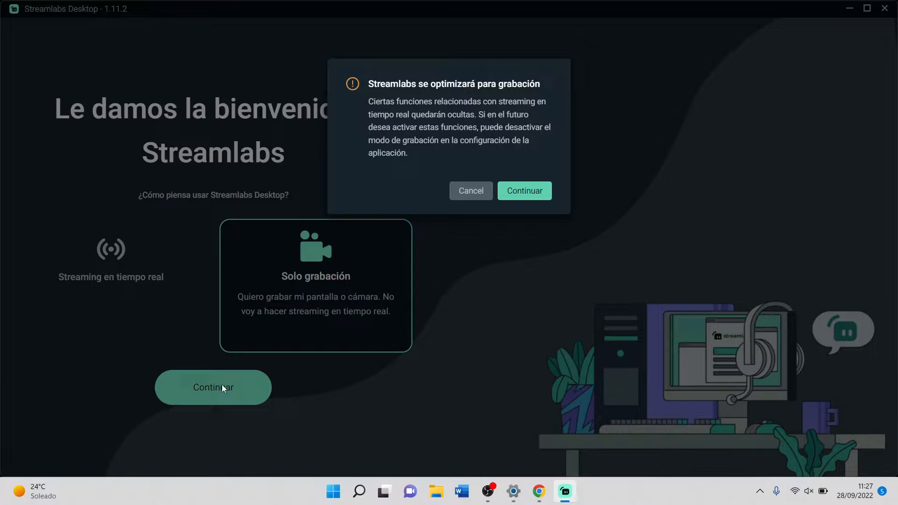
left_click(515, 200)
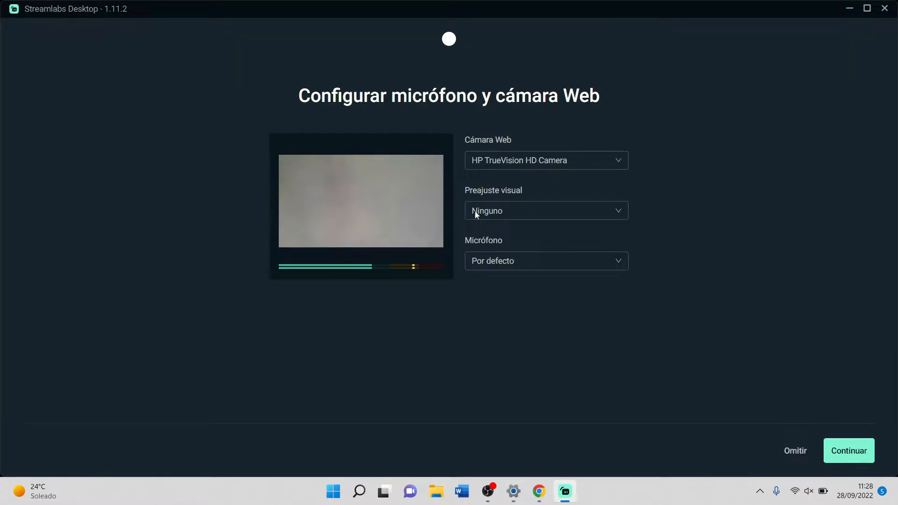
Check the webcam, visual preset and microphone options without changing them, and skip the device setup
left_click(479, 164)
left_click(661, 152)
left_click(593, 210)
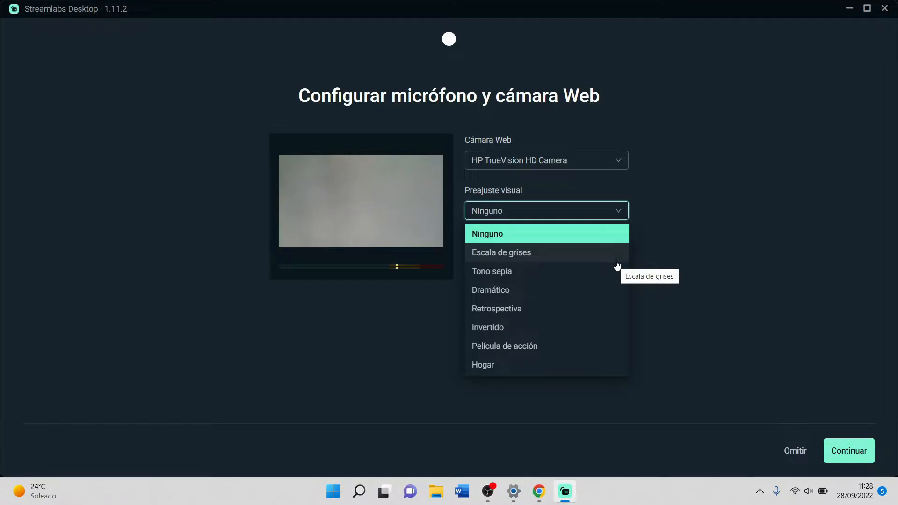
left_click(683, 273)
left_click(569, 265)
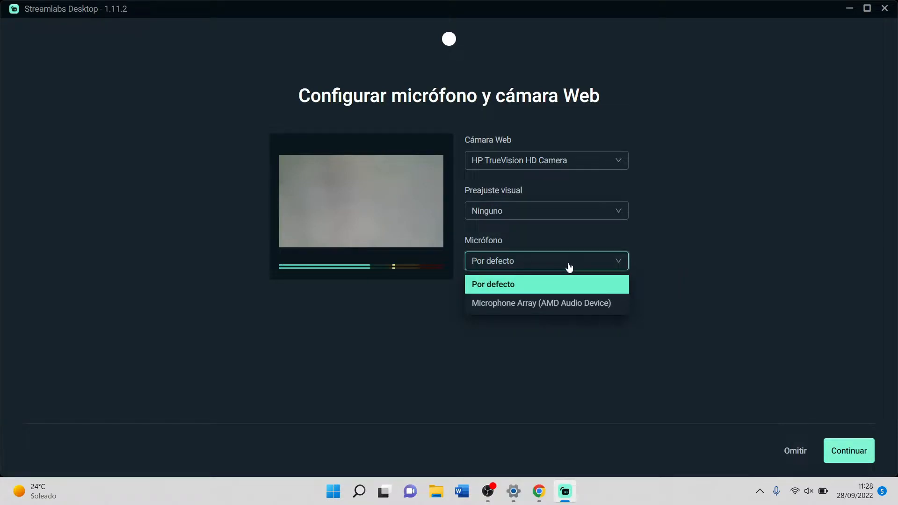
left_click(661, 265)
left_click(617, 266)
left_click(671, 282)
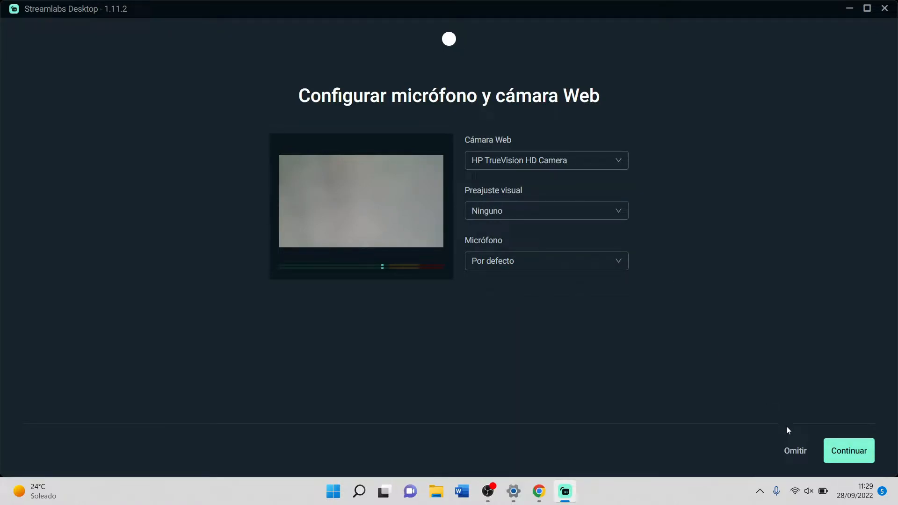
left_click(787, 452)
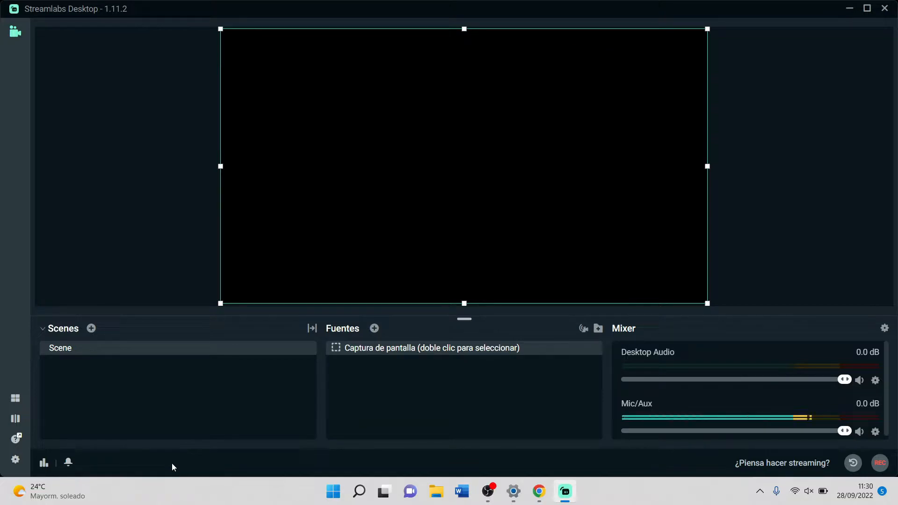
Open the application settings and examine the general options, including the available languages and the output and source alignment settings
left_click(16, 460)
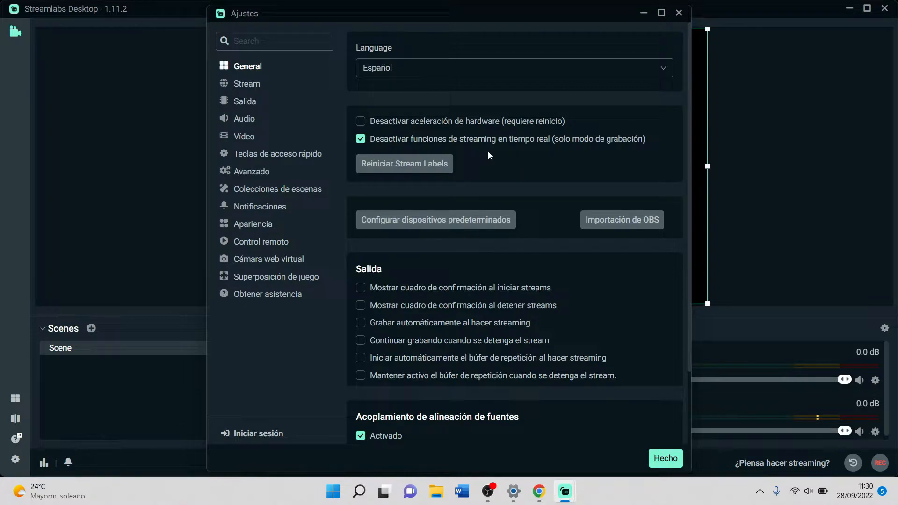
left_click(520, 75)
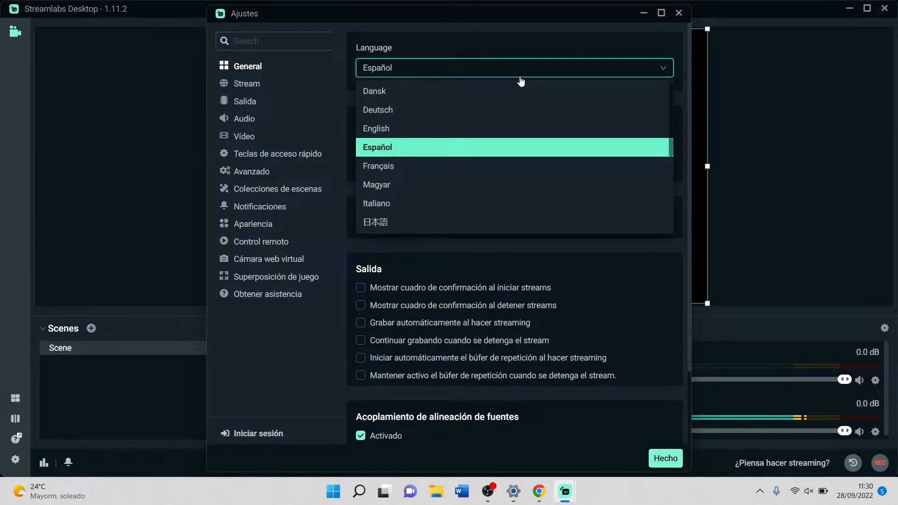
left_click(521, 81)
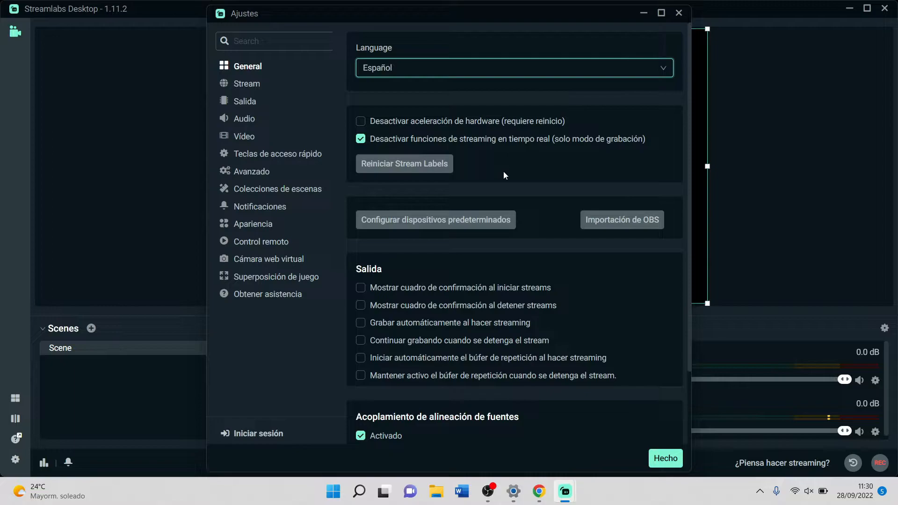
scroll(496, 192, "down", 3)
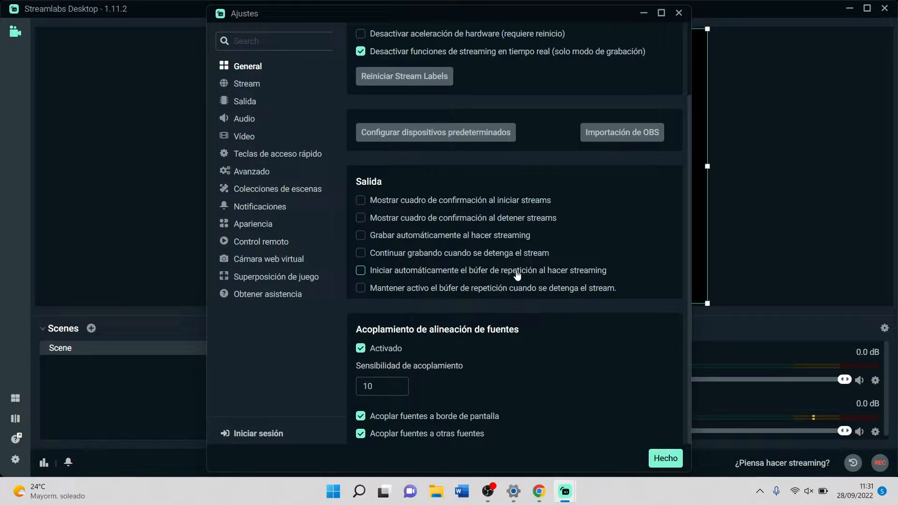
Examine the stream settings, including the available stream types
left_click(257, 87)
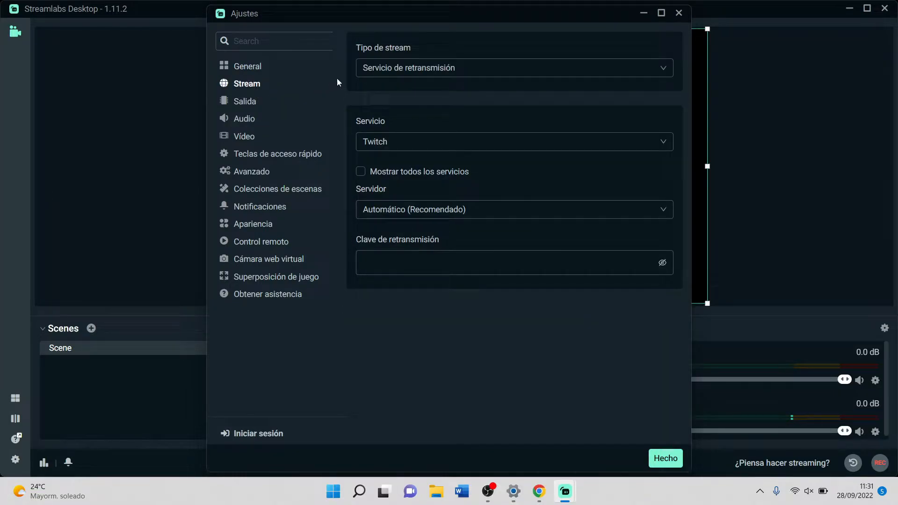
left_click(394, 76)
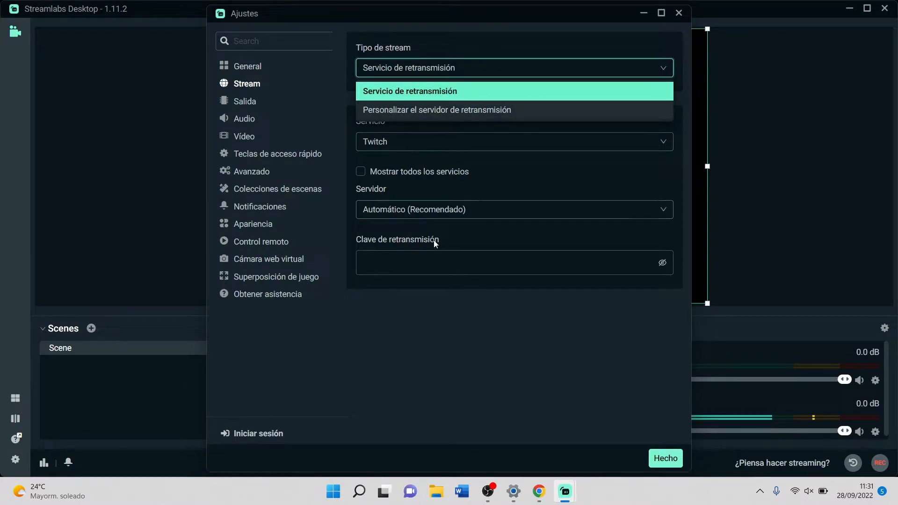
left_click(419, 342)
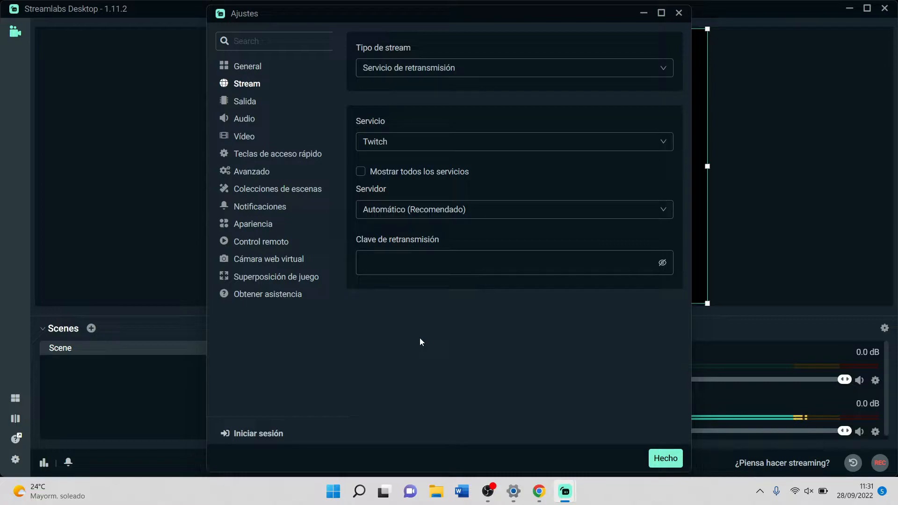
Check the available streaming services, and switch the stream type to Personalizar el servidor de retransmisión to inspect its URL and stream key fields
left_click(396, 149)
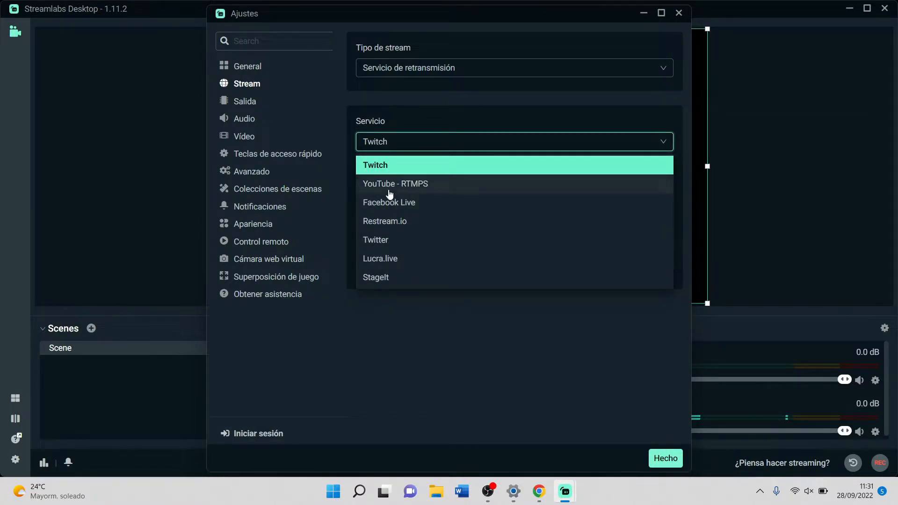
left_click(401, 307)
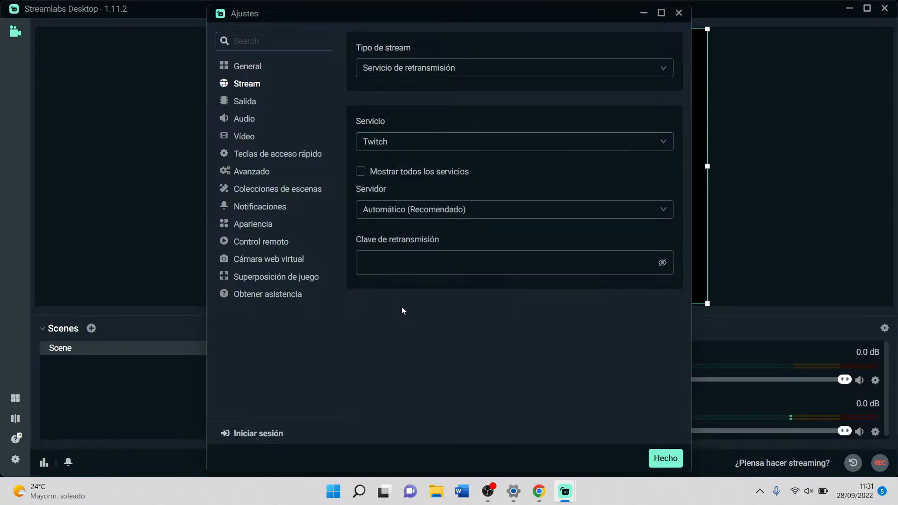
left_click(401, 71)
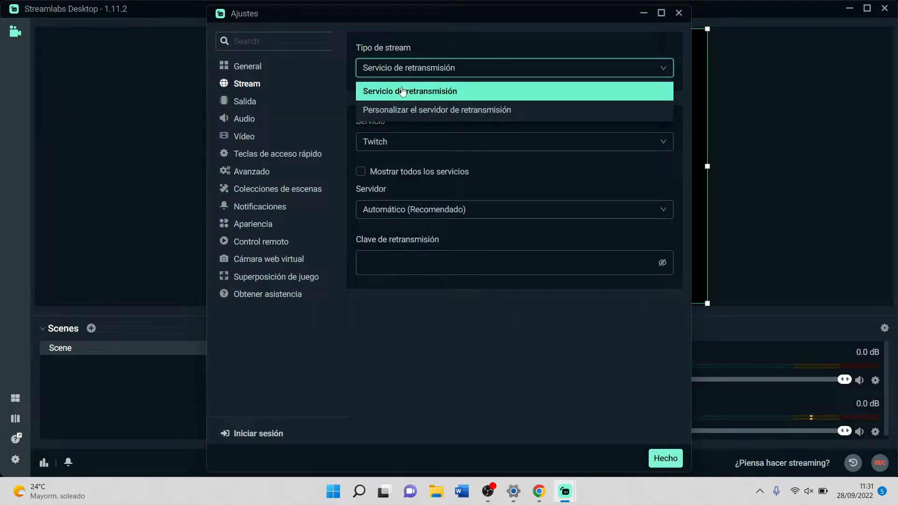
left_click(404, 110)
left_click(361, 141)
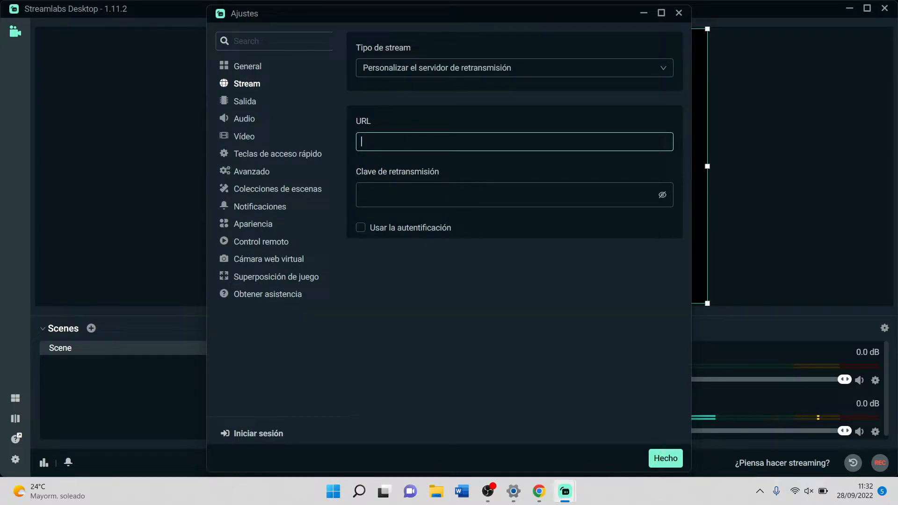
left_click(400, 187)
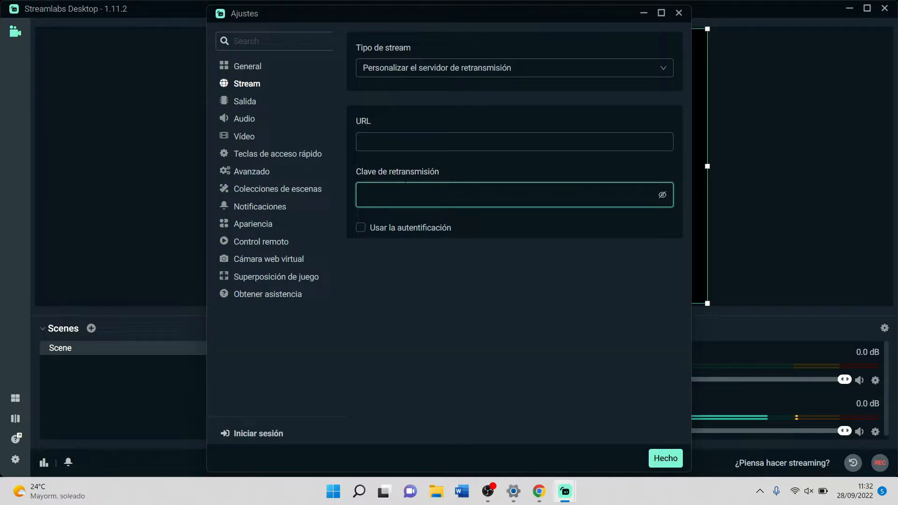
Try YouTube - RTMPS as the streaming service under Servicio de retransmisión, and restore Twitch
left_click(403, 146)
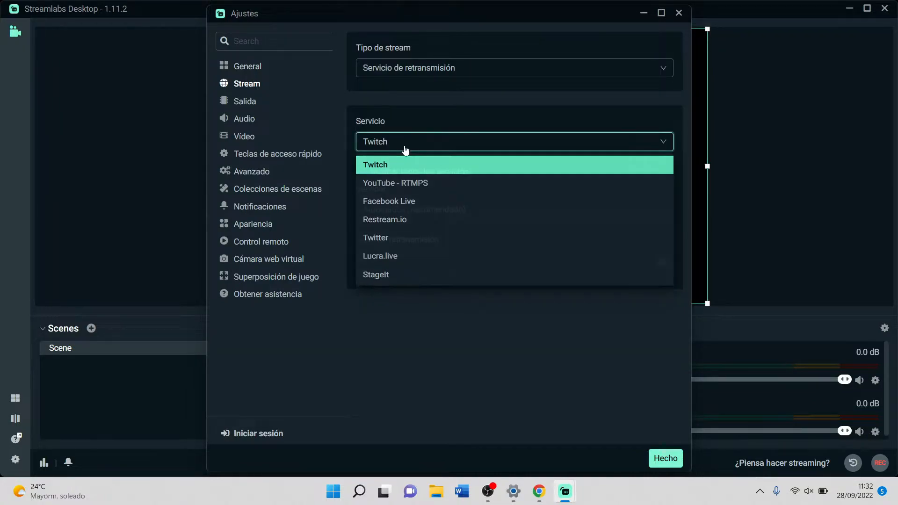
left_click(405, 150)
left_click(405, 149)
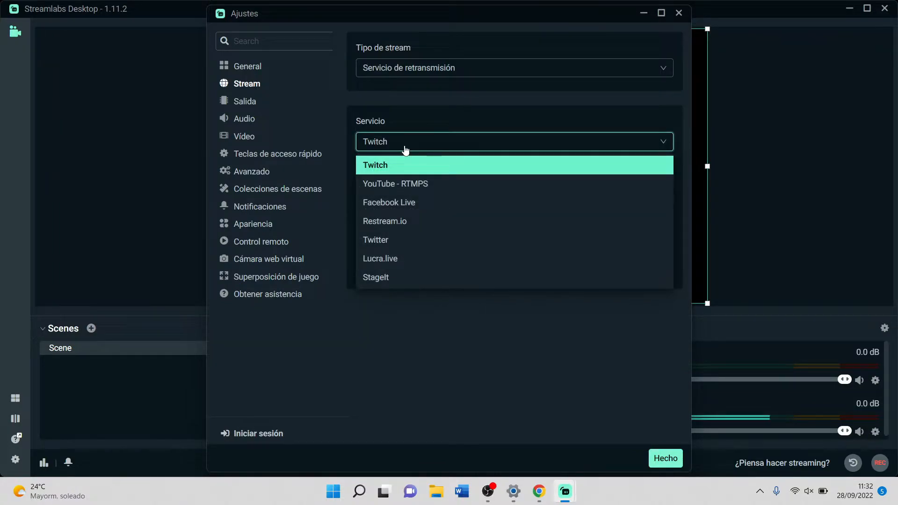
left_click(397, 181)
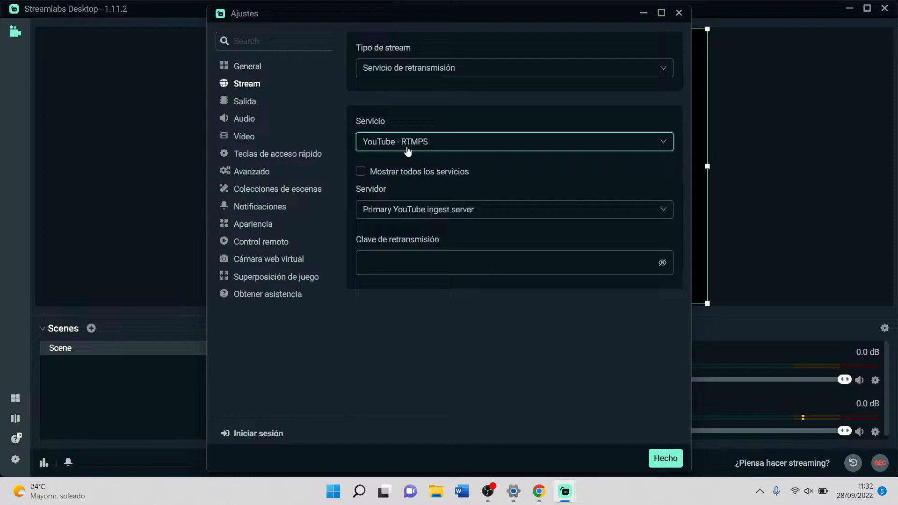
left_click(406, 149)
left_click(405, 174)
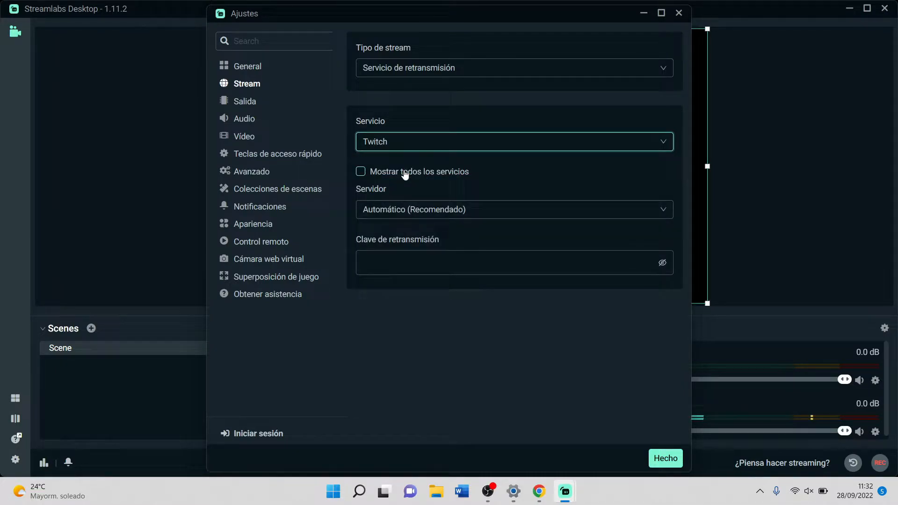
left_click(435, 255)
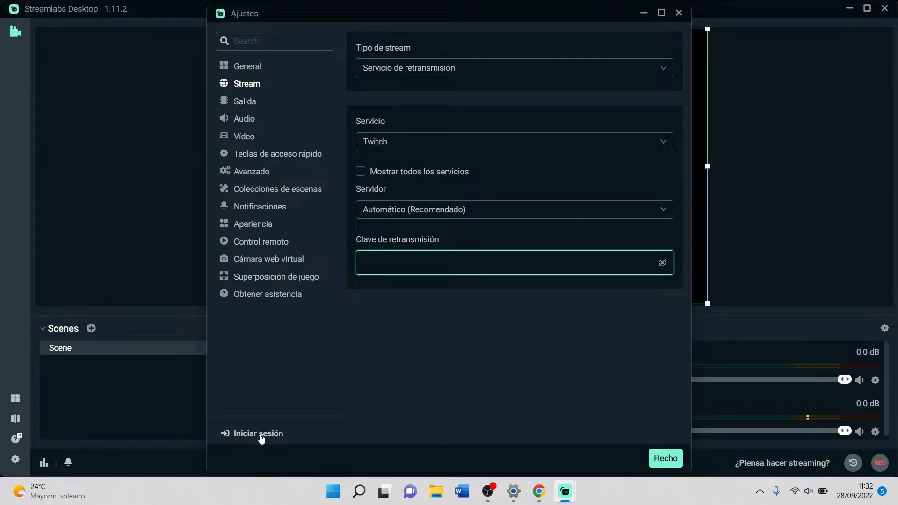
View the sign-in page for connecting a streaming account, skip it, and return to the application settings
left_click(260, 434)
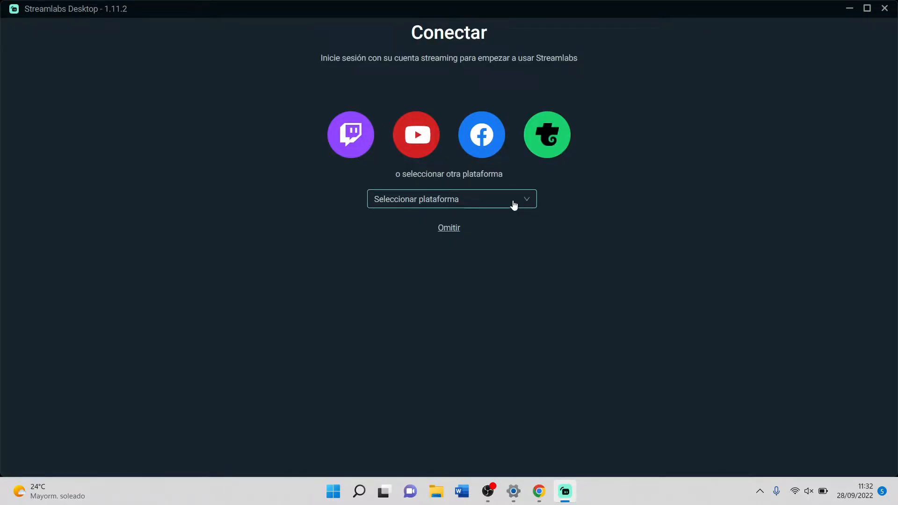
left_click(449, 230)
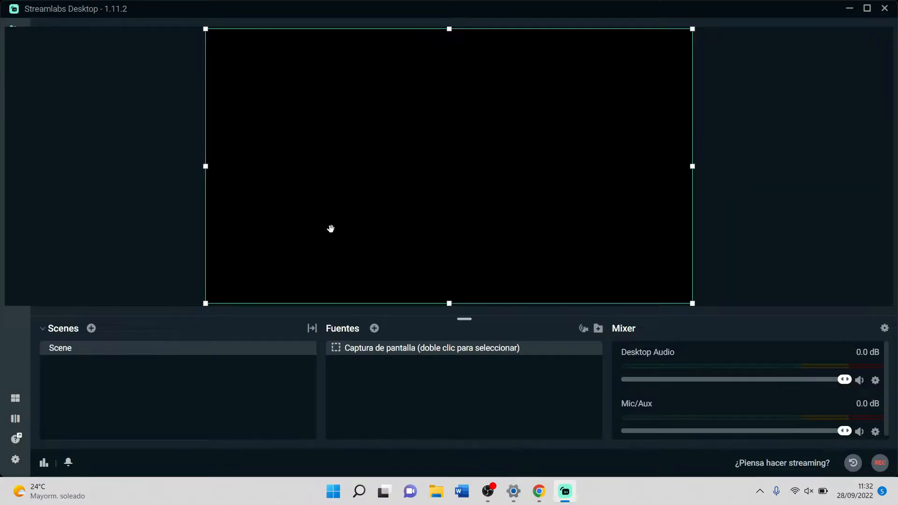
left_click(19, 463)
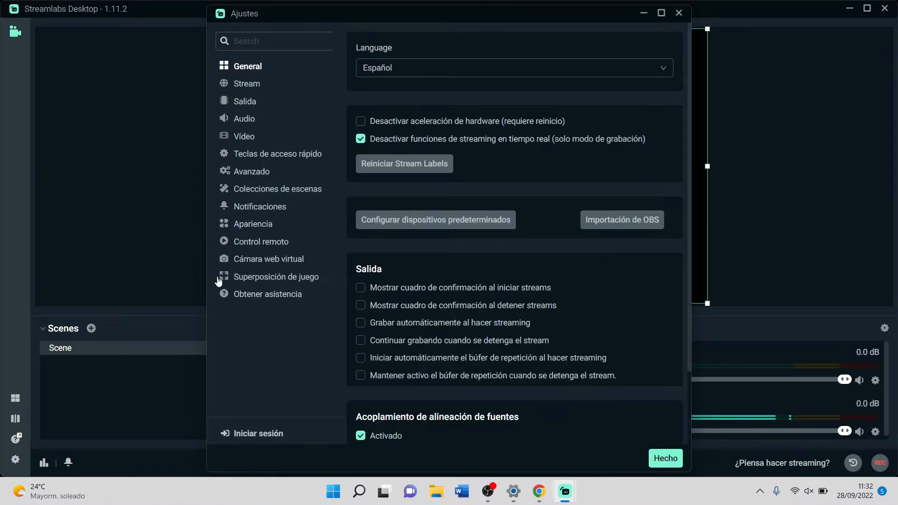
In the output settings, set the streaming video bitrate to 6000
left_click(252, 108)
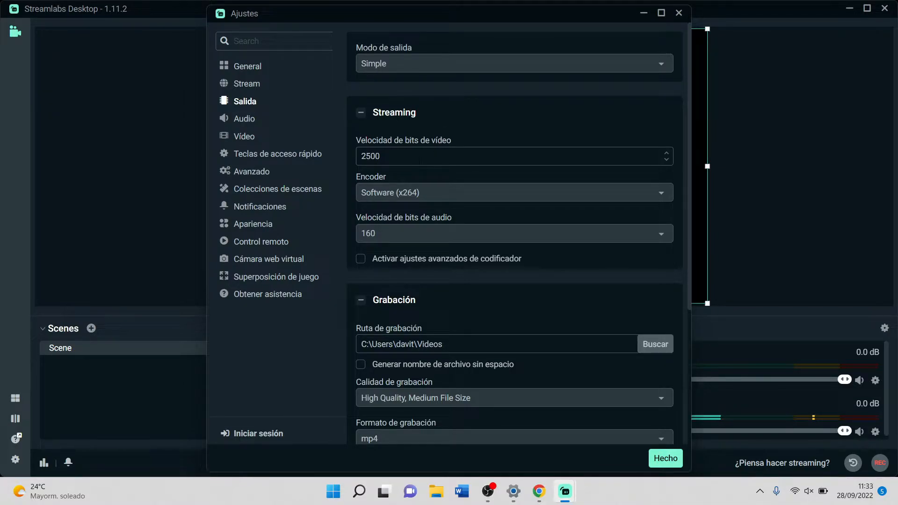
scroll(467, 148, "down", 4)
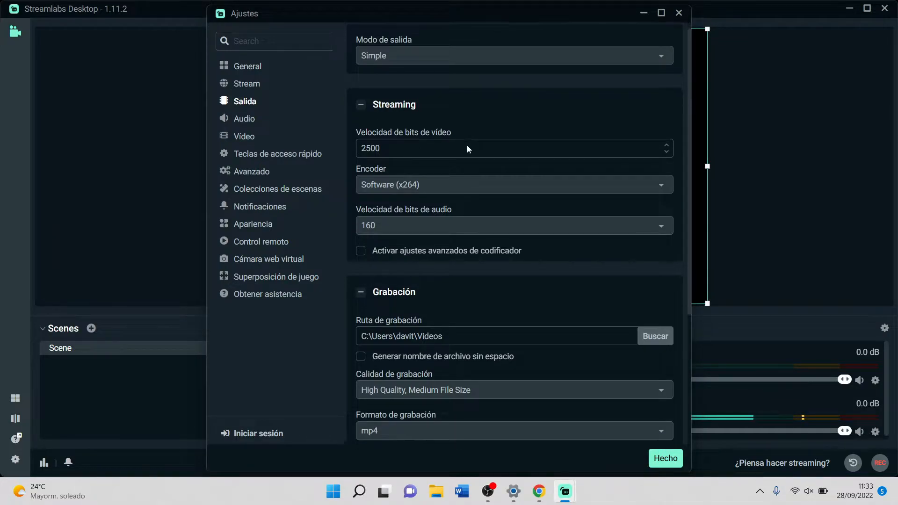
scroll(467, 148, "up", 1)
scroll(467, 148, "up", 3)
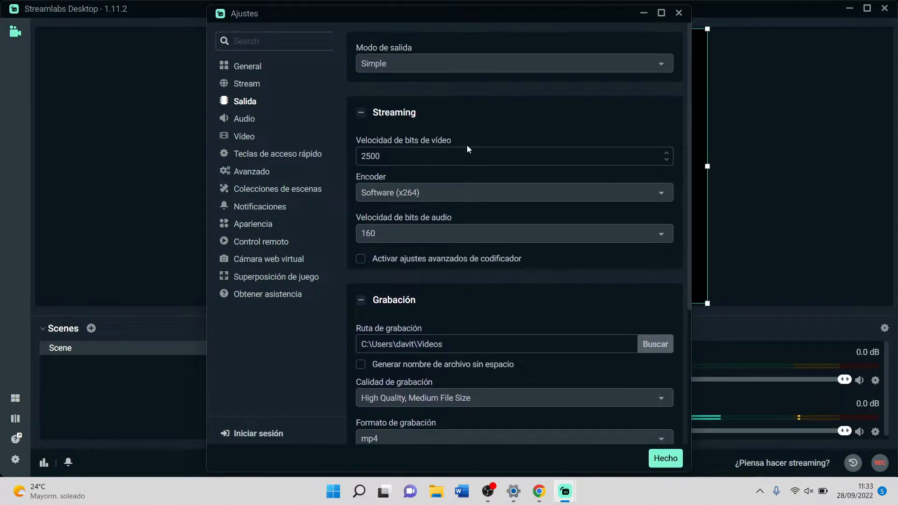
left_click(417, 161)
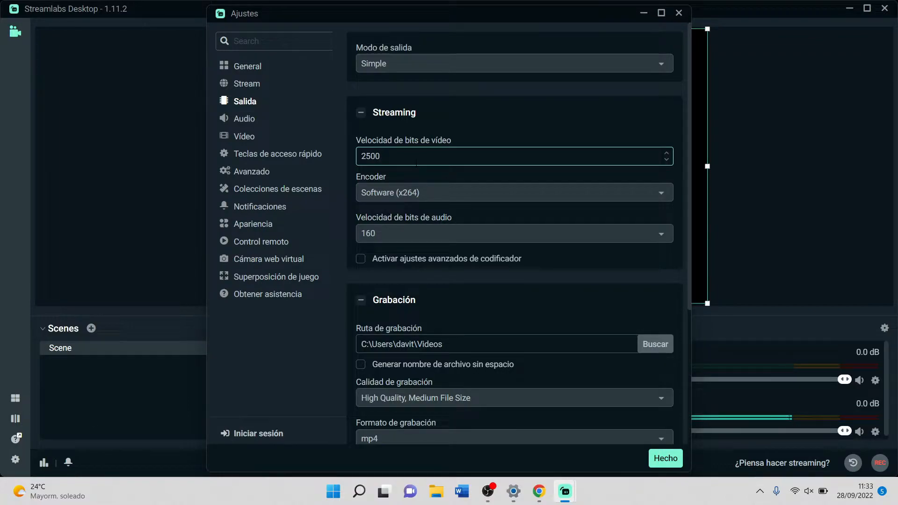
double_click(416, 162)
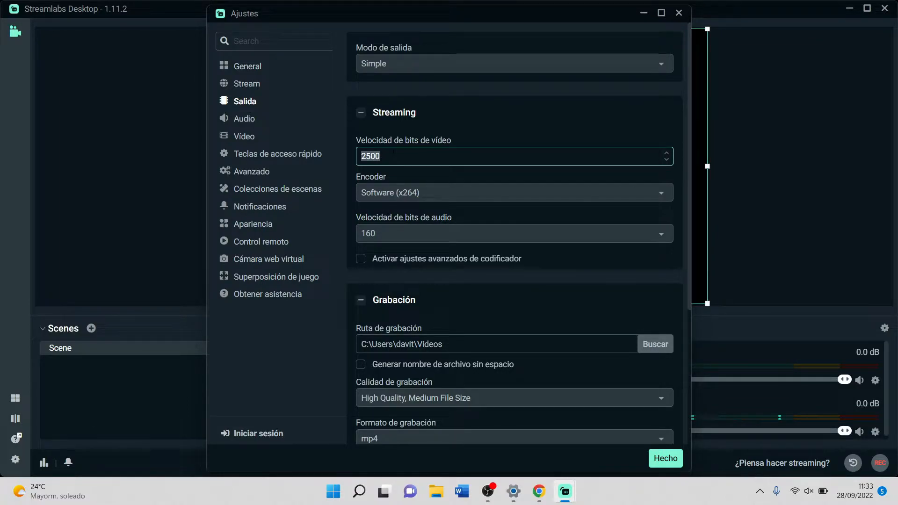
left_click(417, 161)
key("BackSpace")
type("6000")
Check the available streaming encoders and set the streaming encoder to Hardware (AMD)
left_click(413, 195)
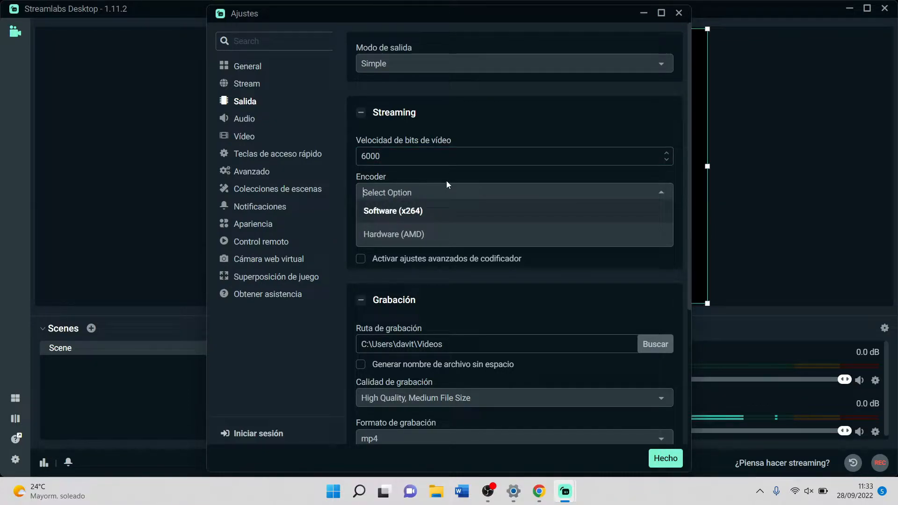
key("Return")
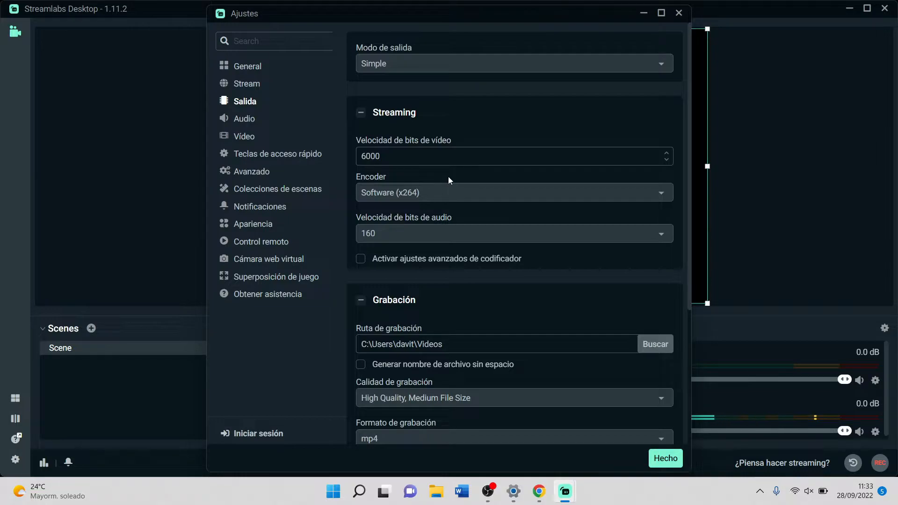
left_click(453, 201)
left_click(455, 216)
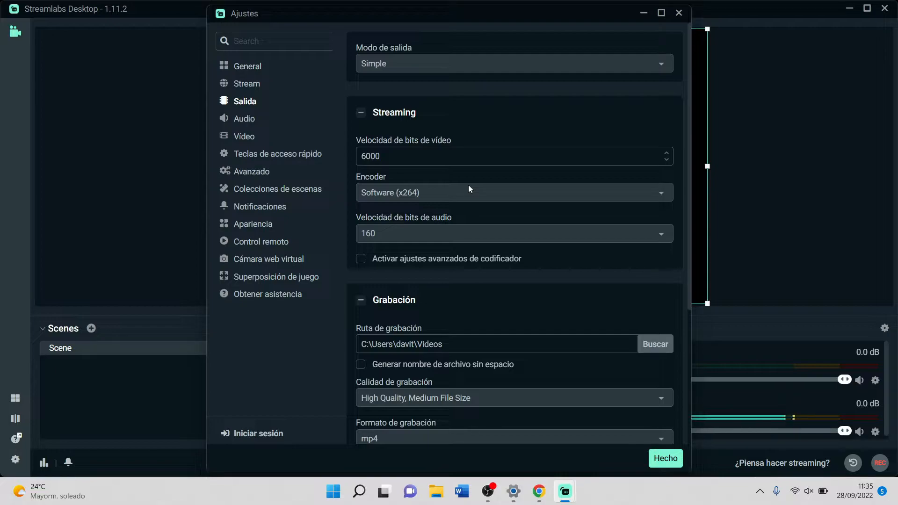
left_click(469, 188)
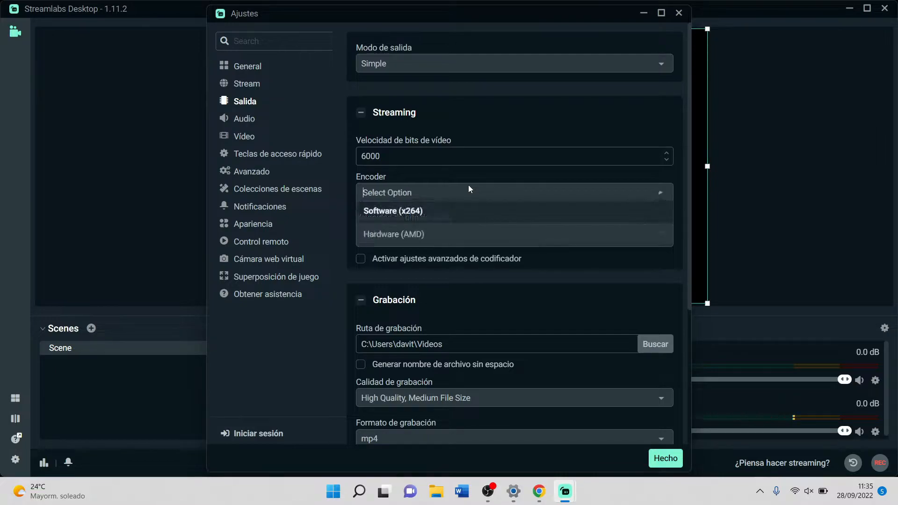
left_click(420, 234)
left_click(437, 198)
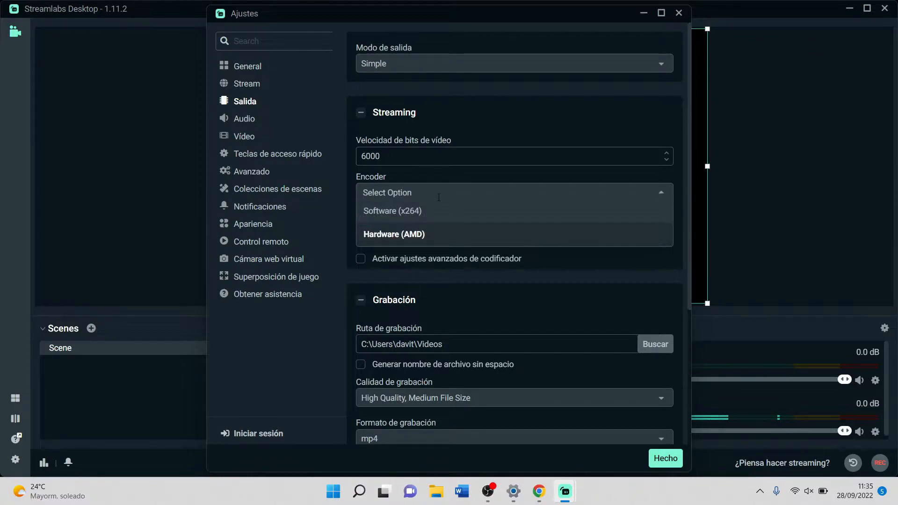
left_click(399, 235)
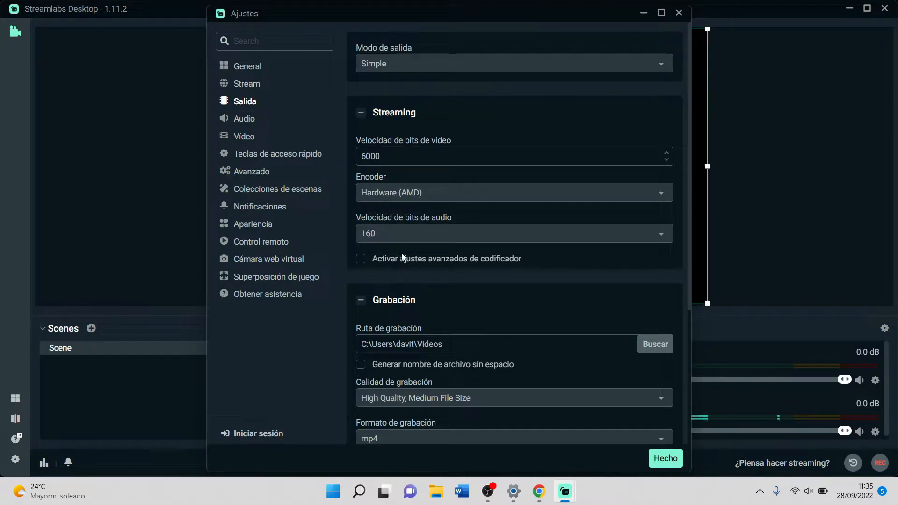
Set the streaming audio bitrate to 320
left_click(423, 236)
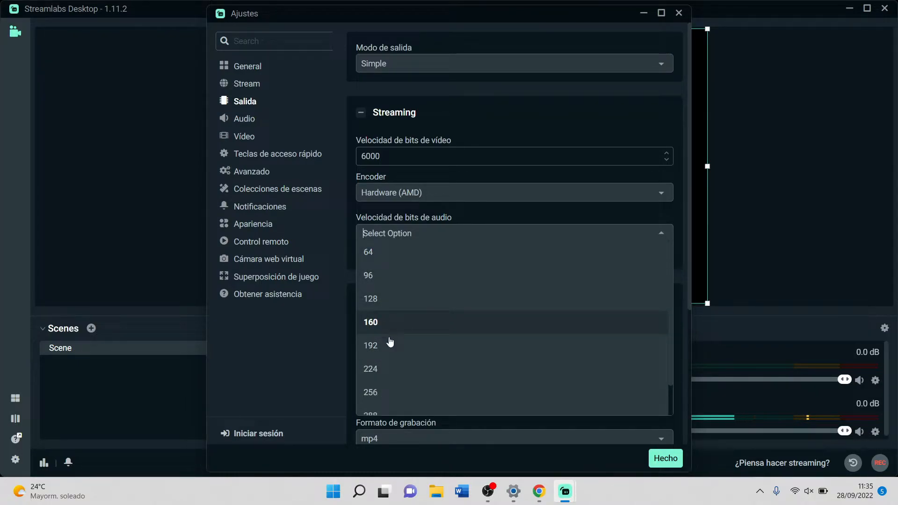
scroll(391, 341, "down", 1)
scroll(391, 341, "down", 1)
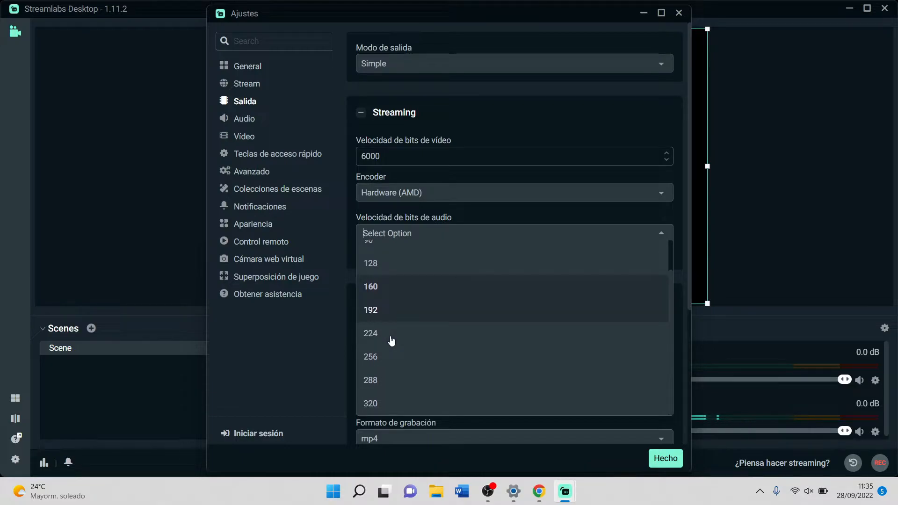
left_click(372, 407)
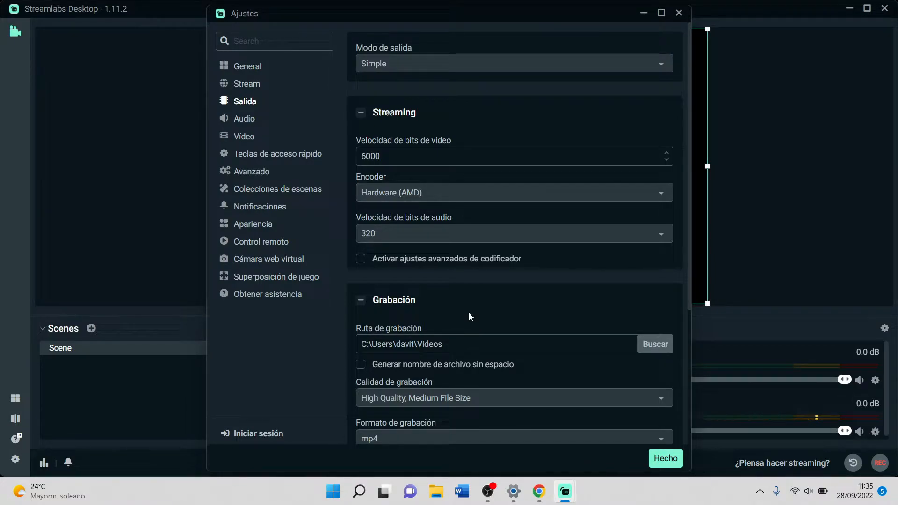
Examine the recording path and the available recording quality options without changing them
scroll(471, 314, "down", 3)
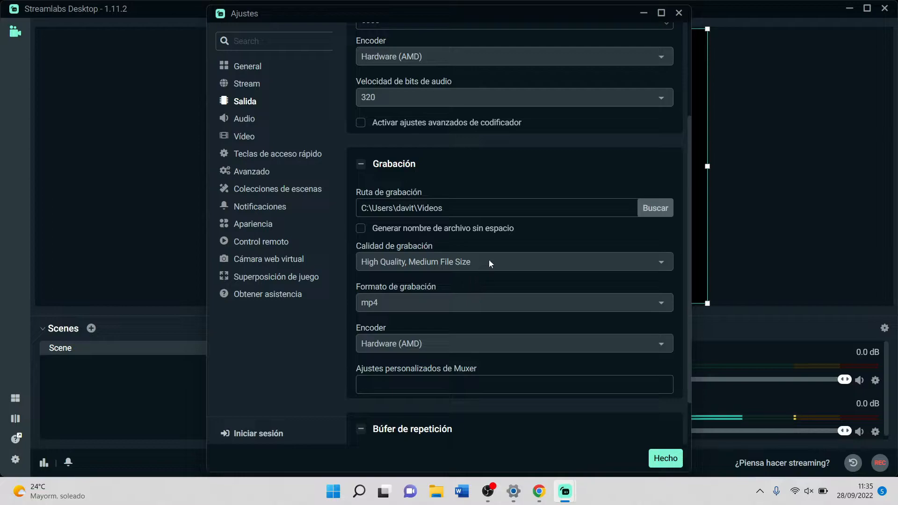
left_click(536, 207)
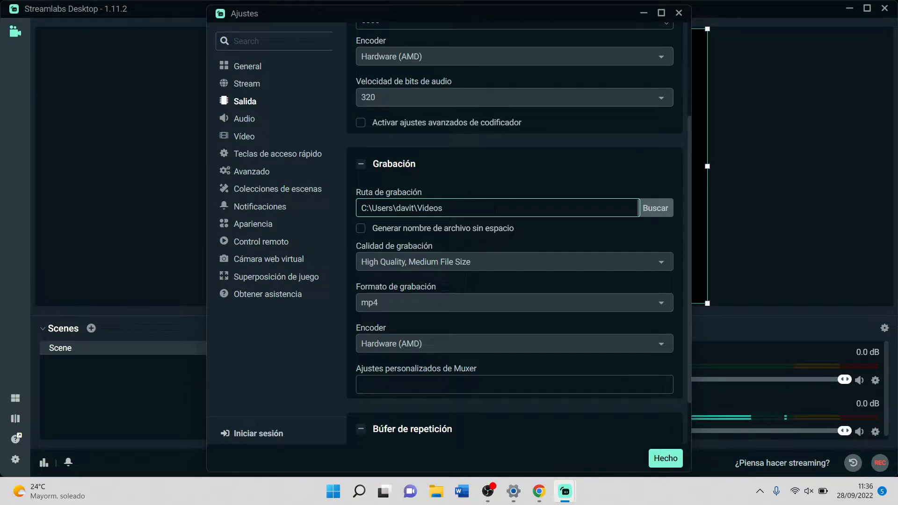
key("Tab")
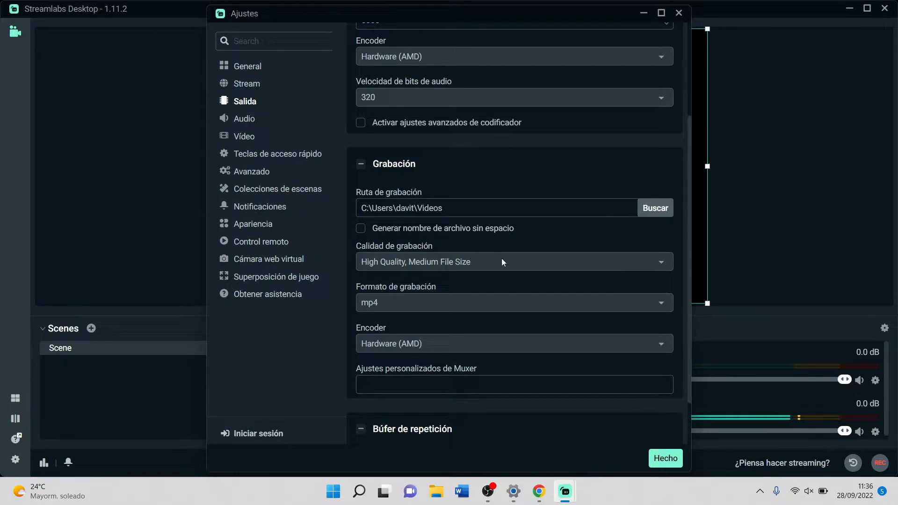
left_click(515, 270)
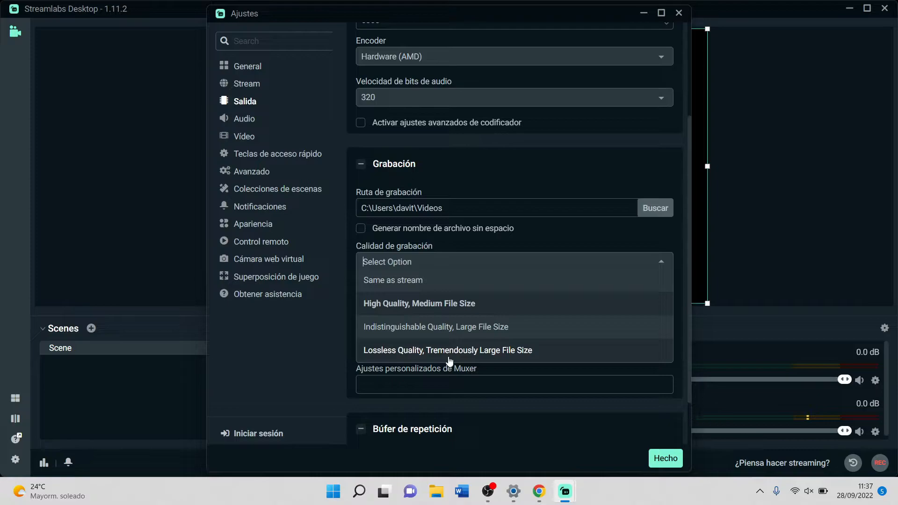
left_click(326, 377)
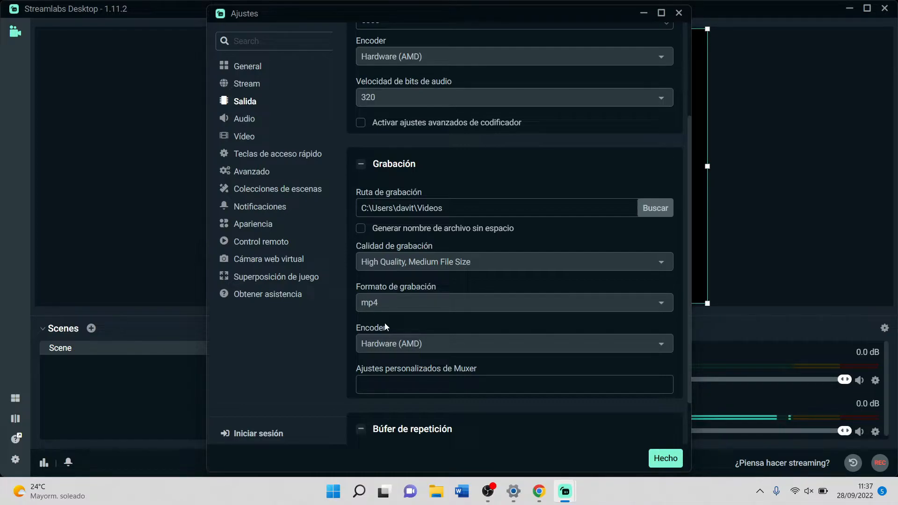
Keep mp4 as the recording format and set the recording encoder to Software (x264)
left_click(398, 308)
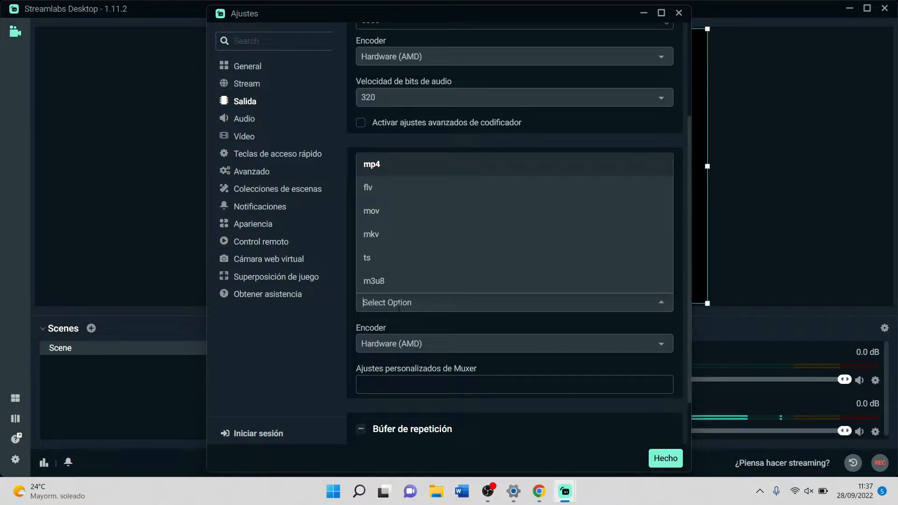
left_click(383, 172)
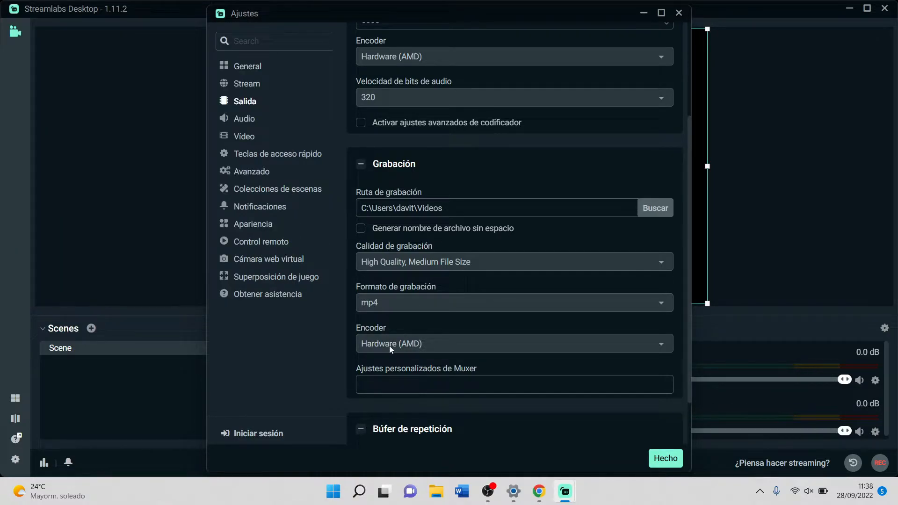
left_click(389, 347)
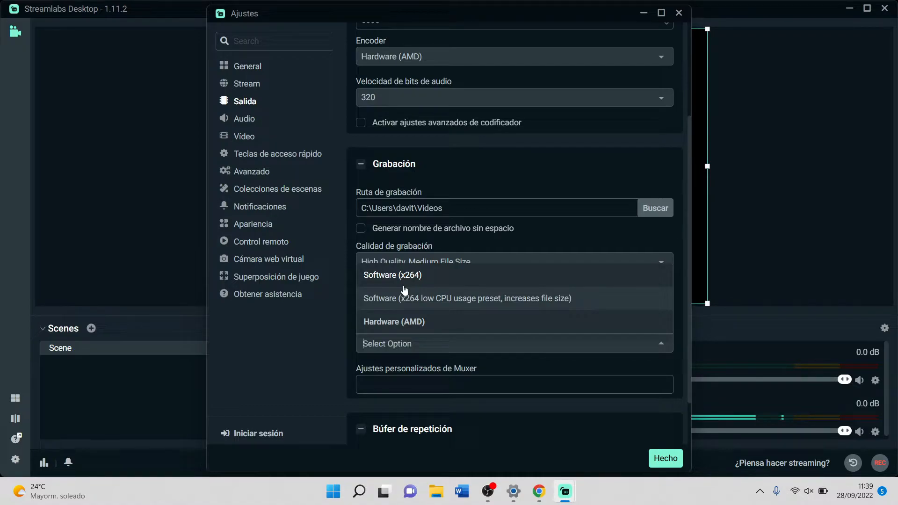
left_click(404, 281)
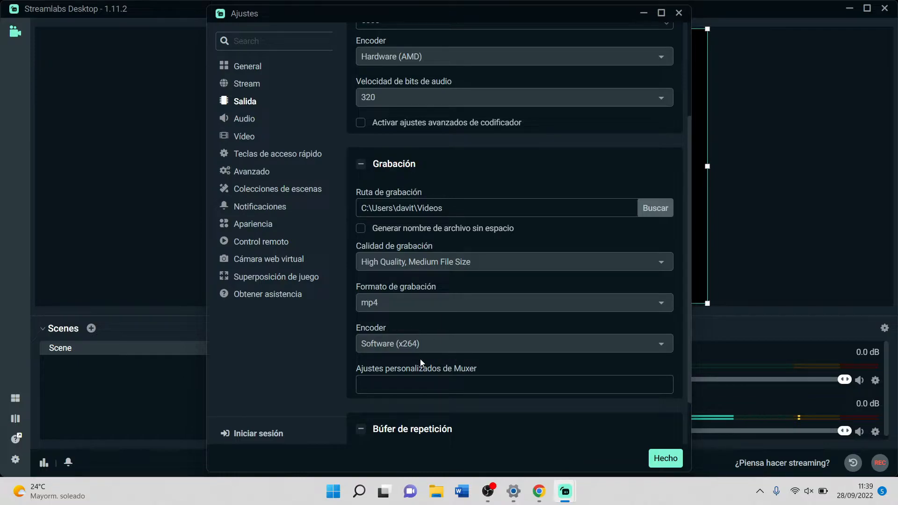
Switch the output mode from Simple to Advanced
scroll(503, 378, "down", 2)
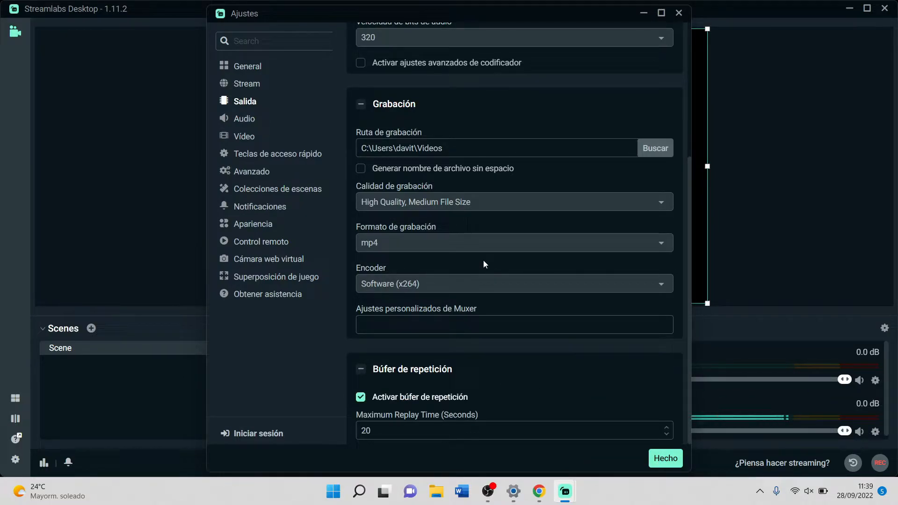
scroll(484, 264, "up", 6)
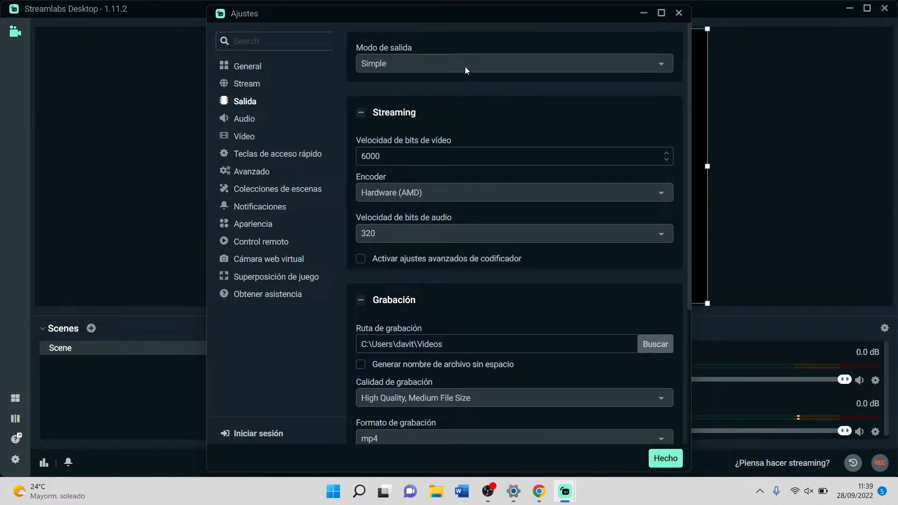
left_click(466, 69)
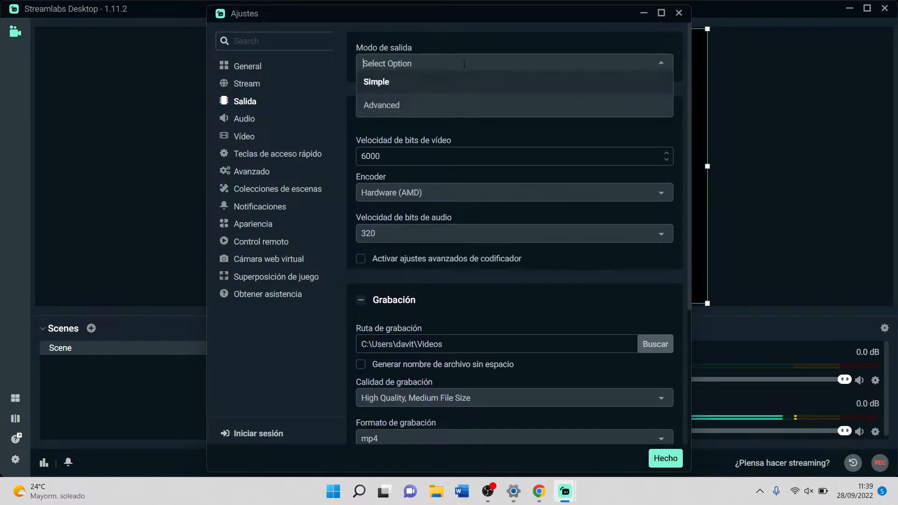
left_click(411, 114)
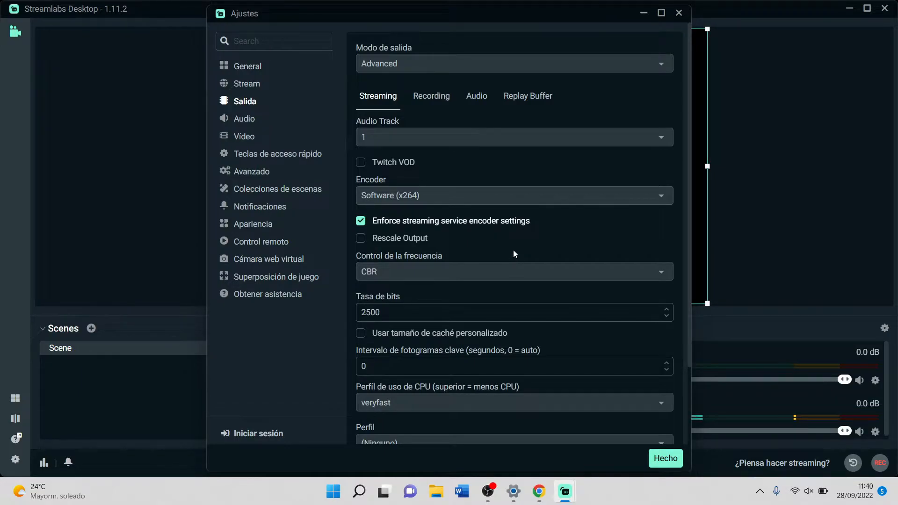
Enable Rescale Output for streaming to check the available output resolutions, and disable it again
scroll(513, 253, "down", 2)
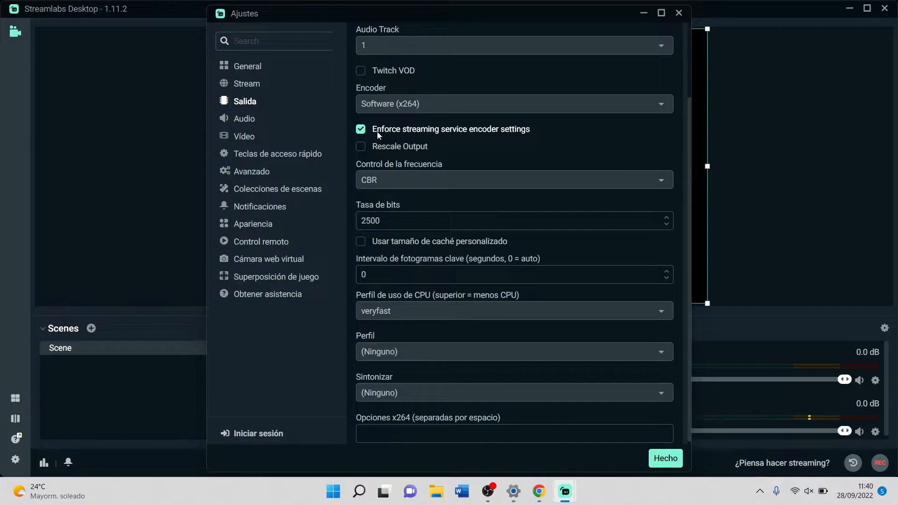
left_click(379, 148)
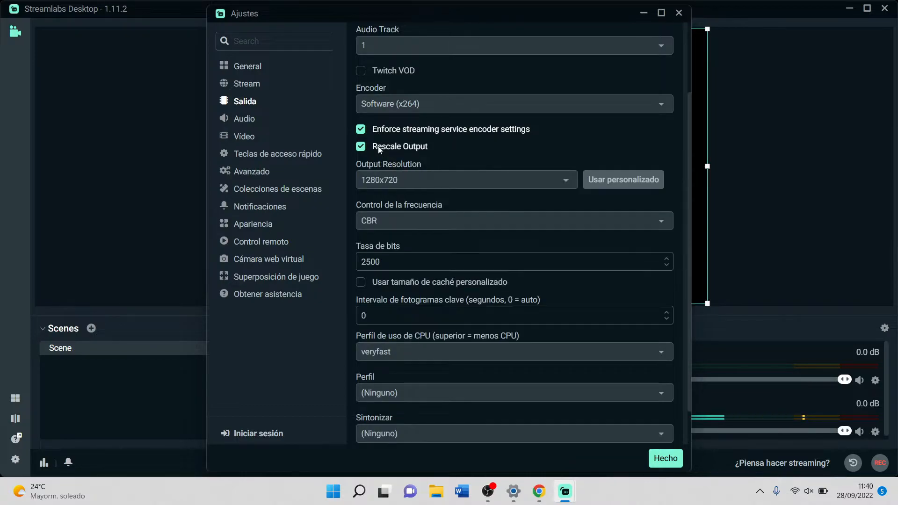
left_click(444, 177)
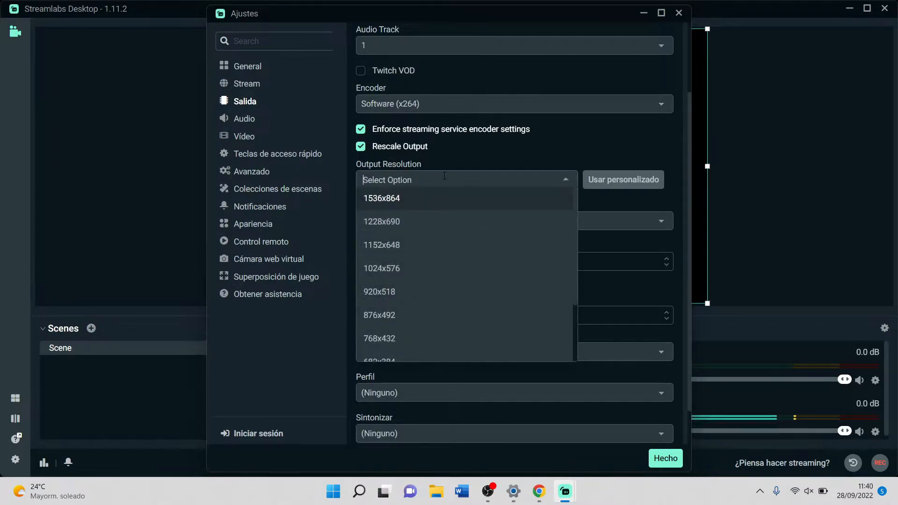
left_click(390, 153)
left_click(394, 147)
Set the advanced streaming bitrate to 6000 under CBR rate control
left_click(390, 177)
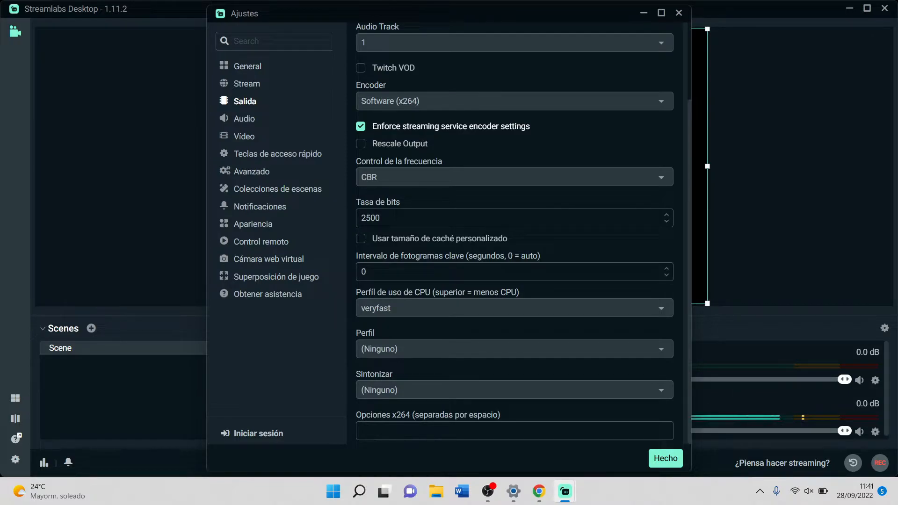
left_click(380, 218)
left_click_drag(380, 218, 356, 217)
type("6000")
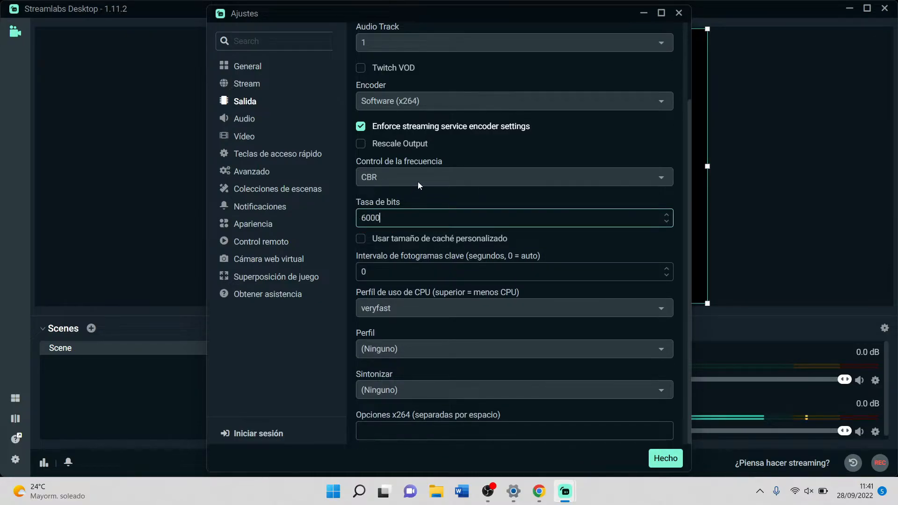
Change the streaming rate control to CRF and set the CRF value to 18
left_click(418, 182)
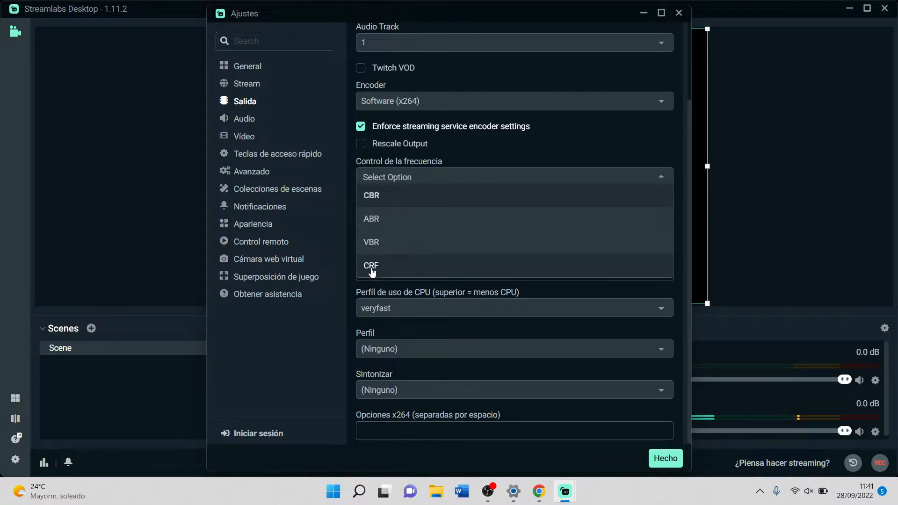
right_click(409, 265)
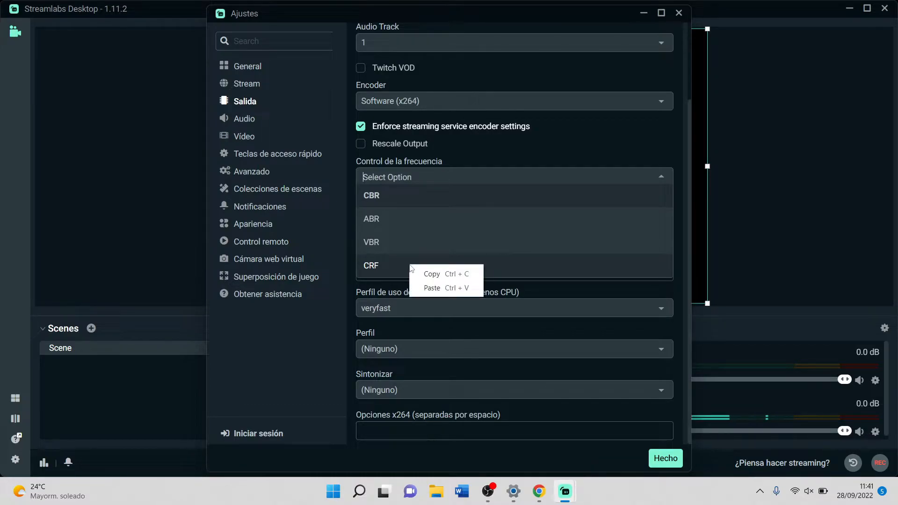
left_click(397, 265)
double_click(367, 236)
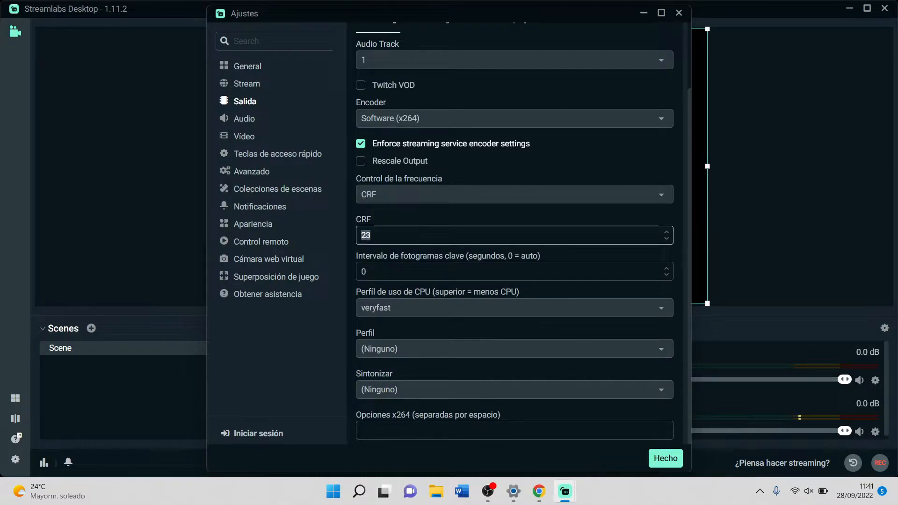
type("18")
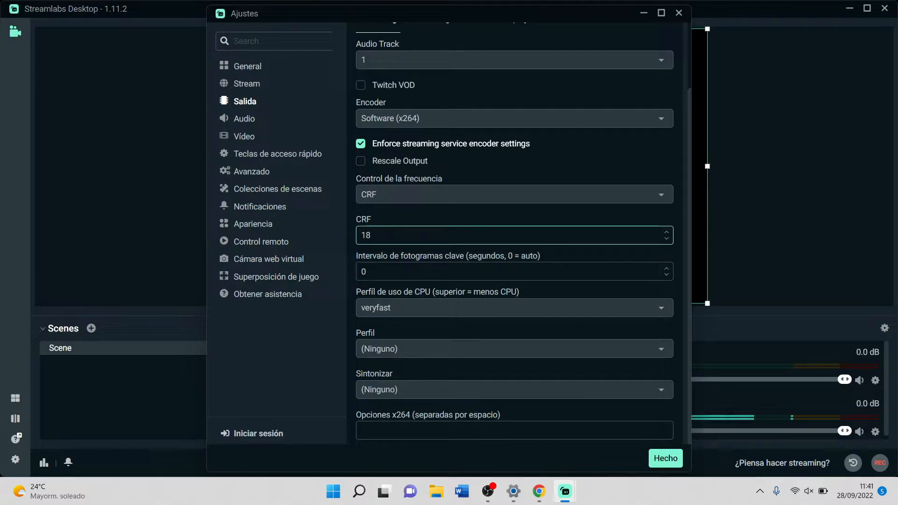
key("BackSpace")
key("BackSpace")
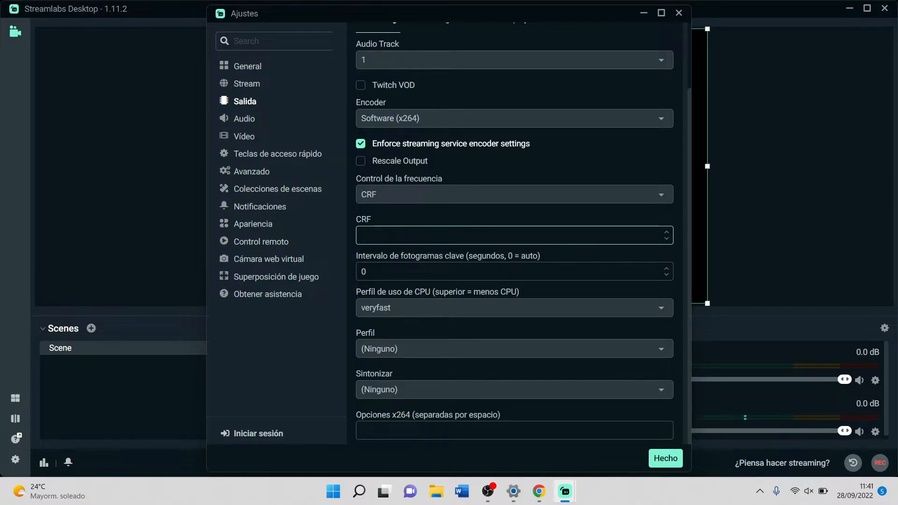
type("20")
key("BackSpace")
key("BackSpace")
type("18")
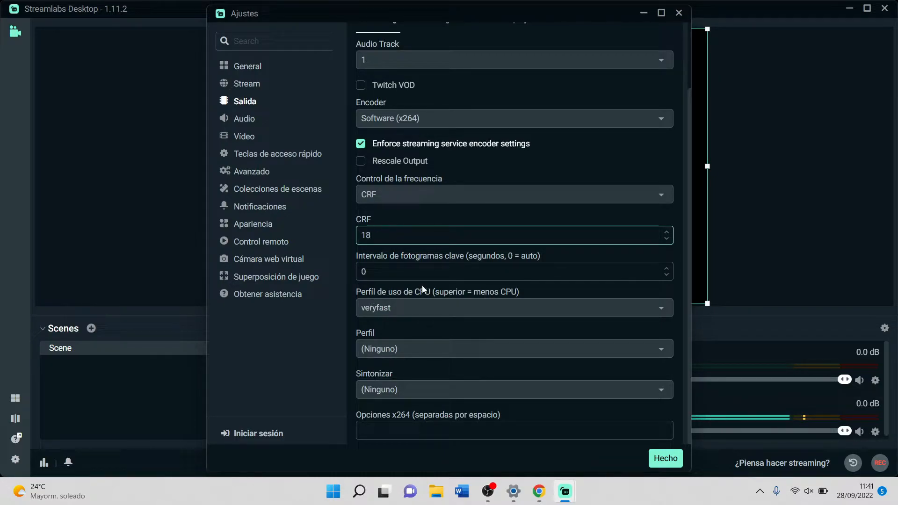
Review the available CPU usage presets for the streaming encoder and set the preset to fast
left_click(428, 301)
right_click(429, 301)
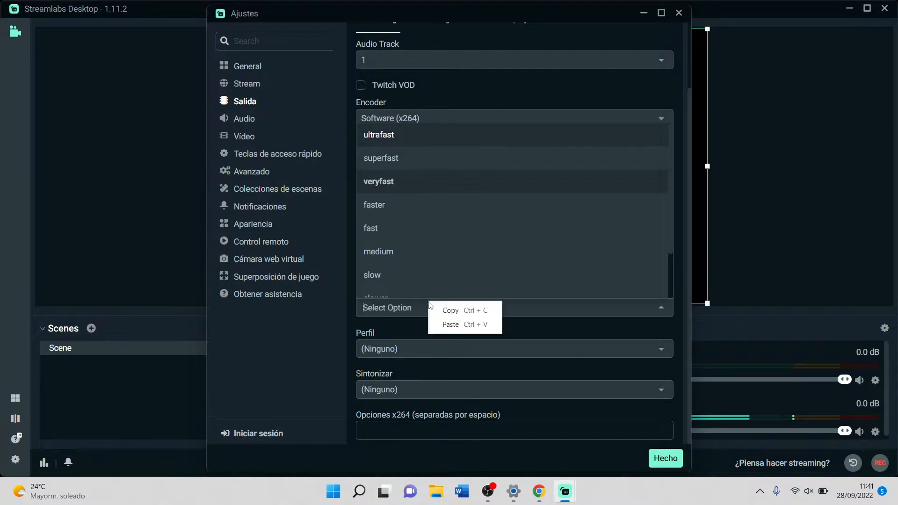
left_click(434, 296)
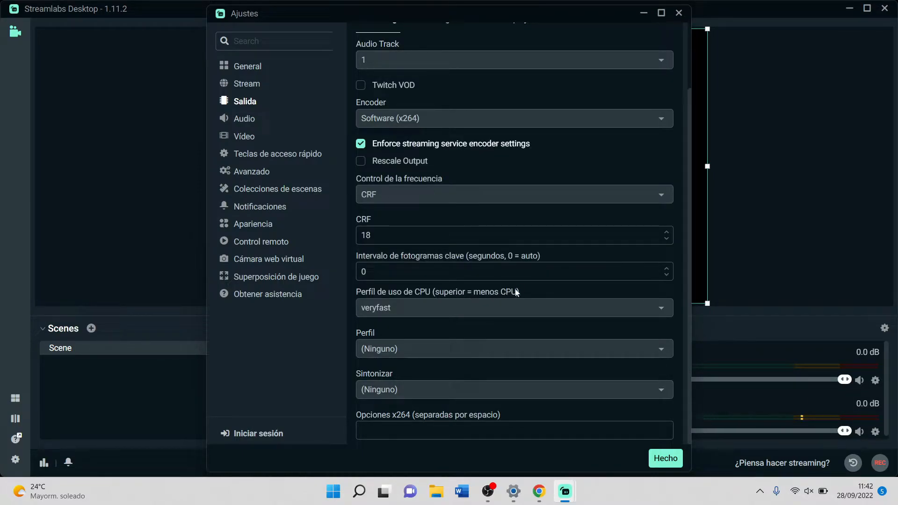
left_click(506, 308)
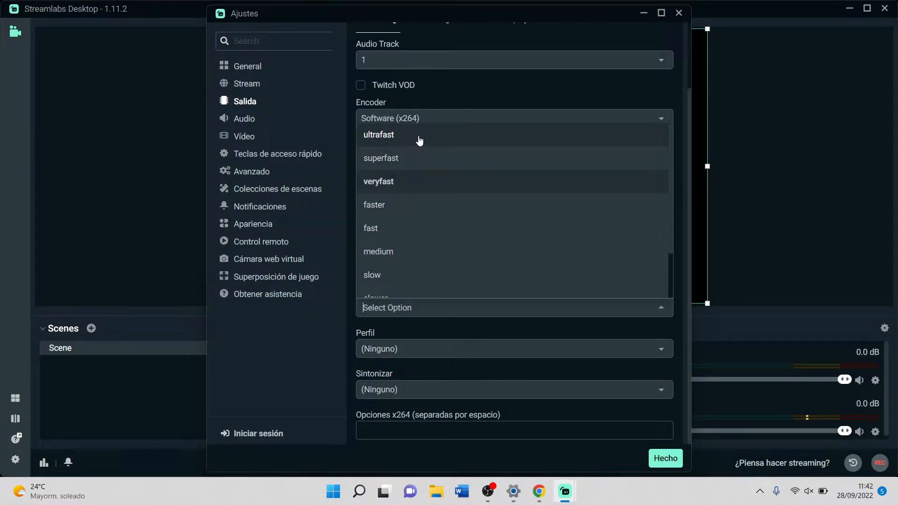
scroll(419, 206, "down", 1)
scroll(419, 207, "down", 1)
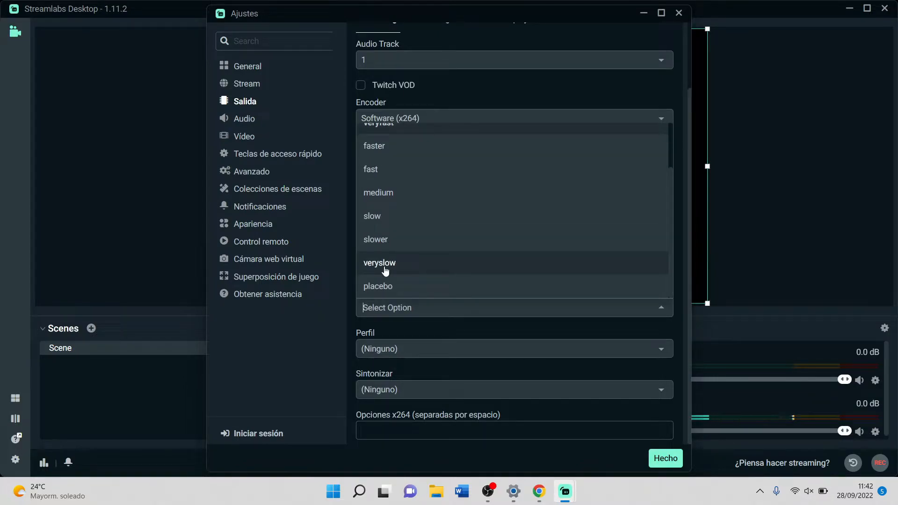
left_click(371, 331)
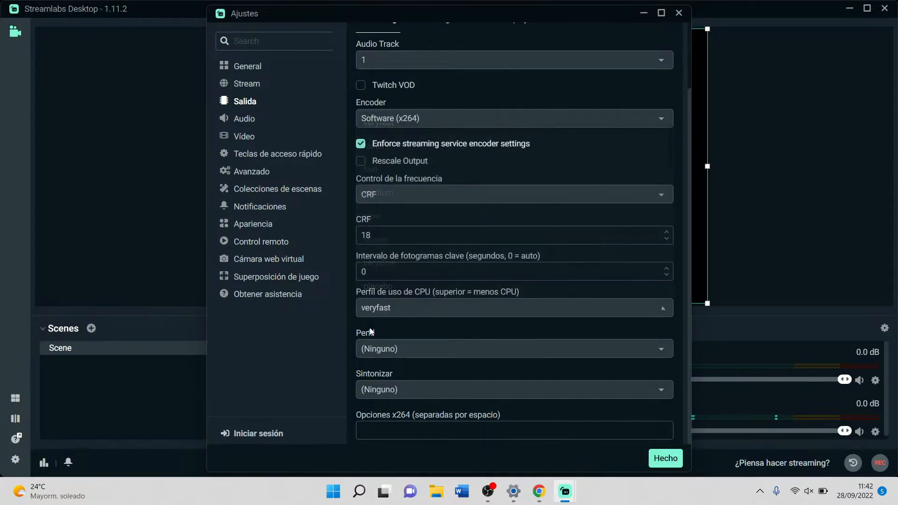
left_click(377, 310)
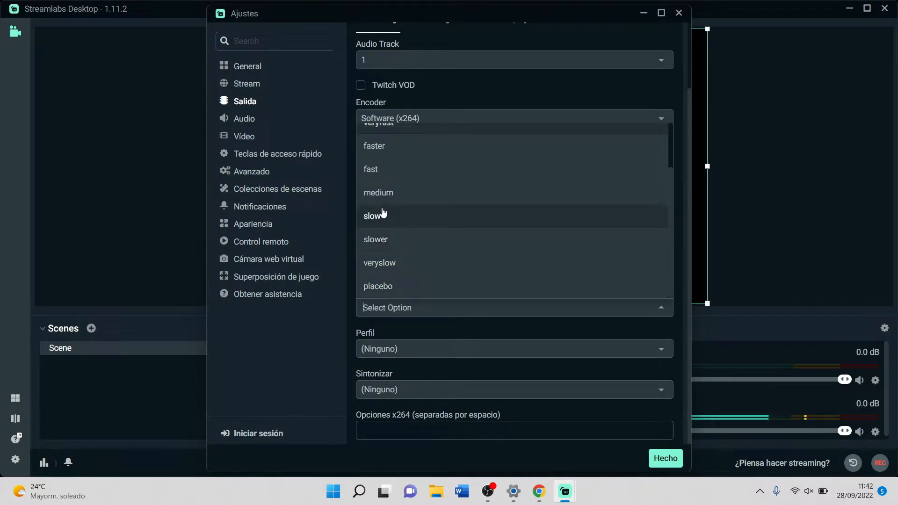
left_click(384, 173)
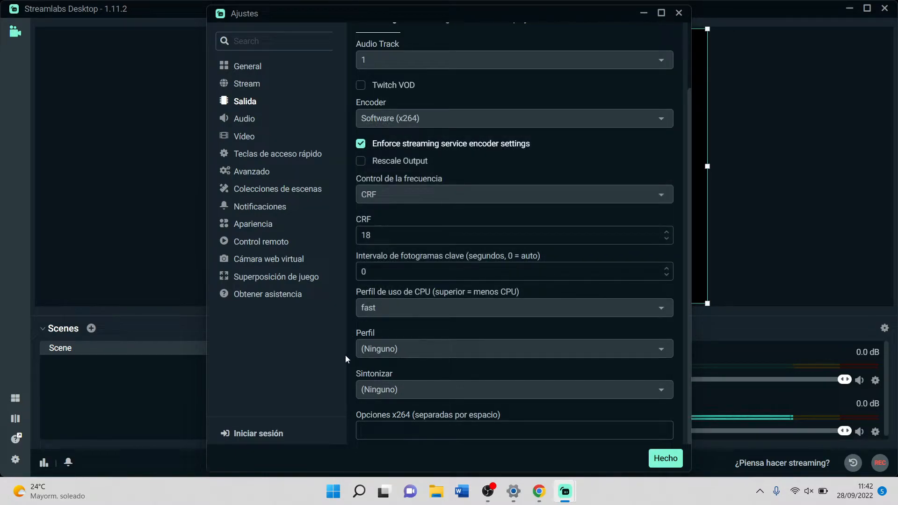
Set the streaming encoder profile to high
left_click(383, 351)
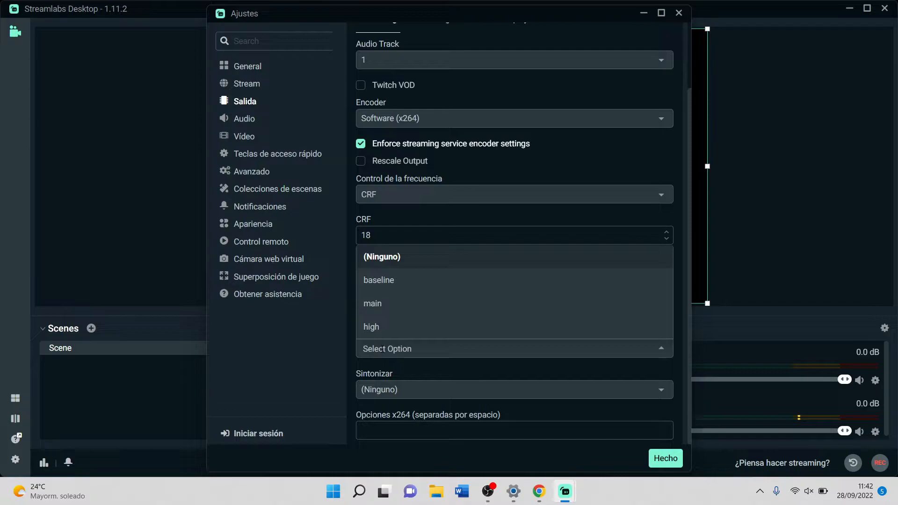
left_click(374, 305)
left_click(378, 347)
left_click(380, 327)
Examine the encoder tuning choices and the x264 options field, leaving both unset
left_click(381, 389)
right_click(359, 400)
left_click(333, 399)
left_click(364, 396)
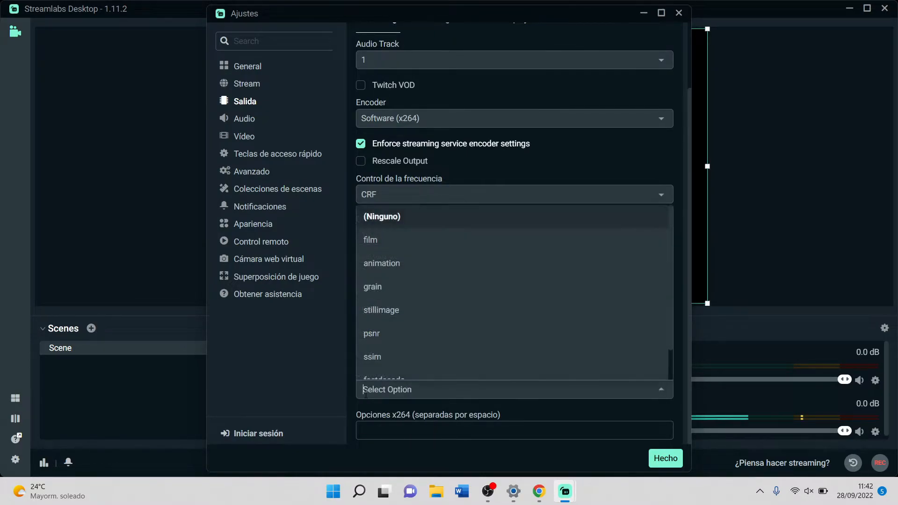
scroll(428, 331, "down", 2)
scroll(425, 331, "up", 2)
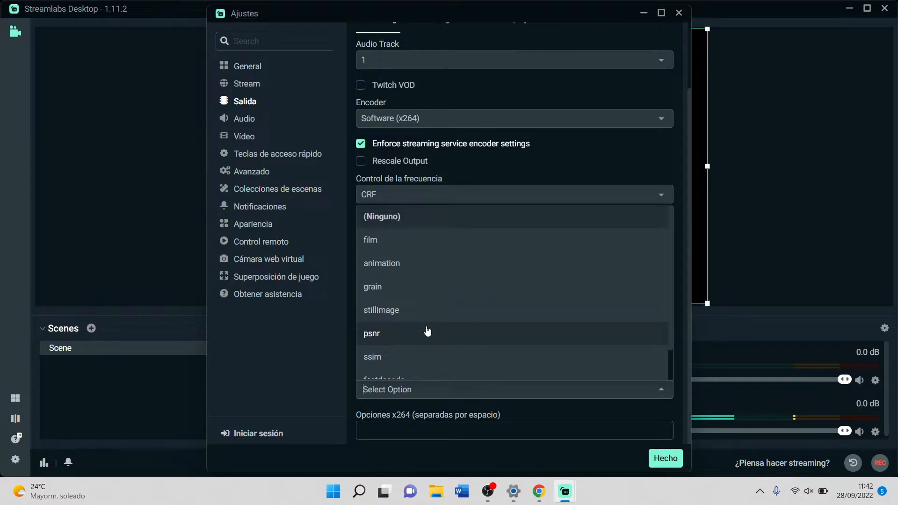
left_click(318, 399)
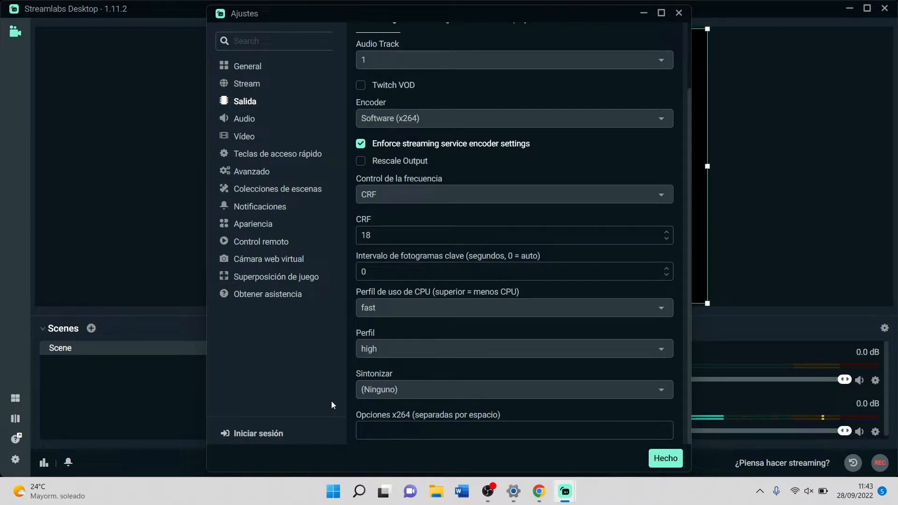
left_click(387, 431)
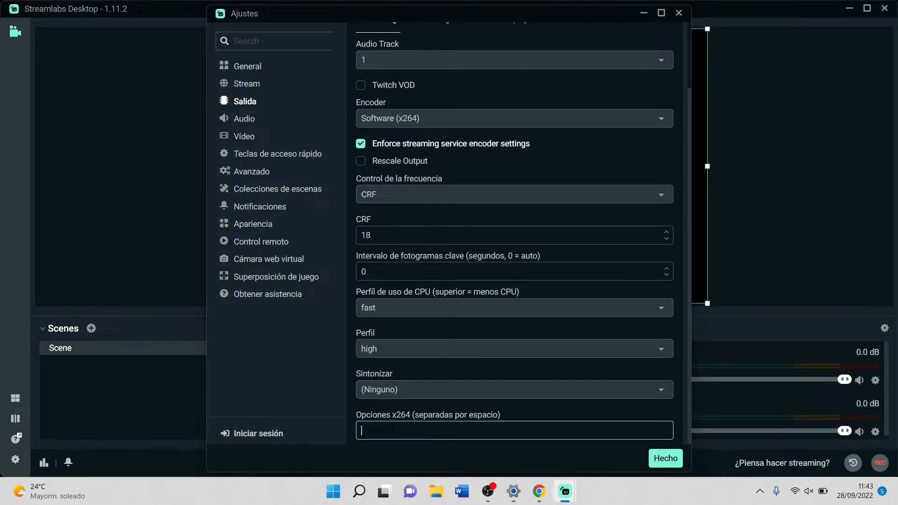
Show the advanced recording settings and keep the recording type as Standard
scroll(415, 226, "up", 3)
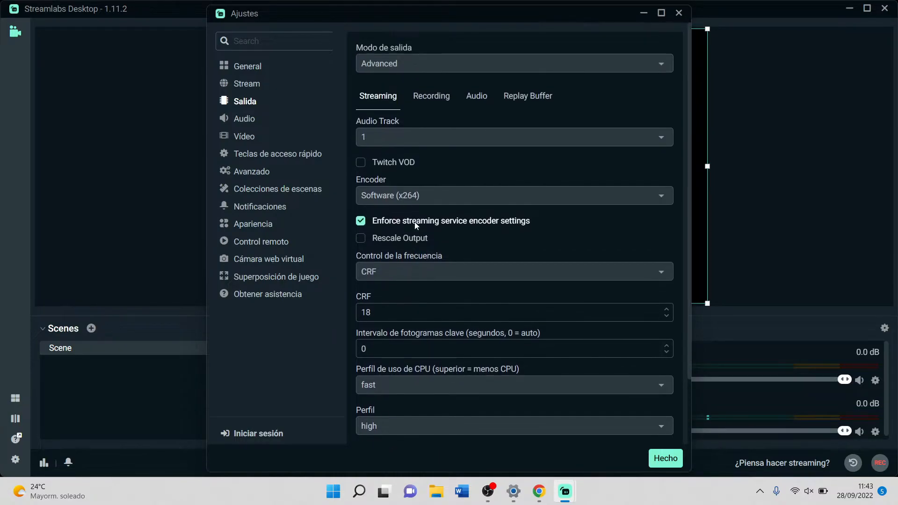
left_click(431, 99)
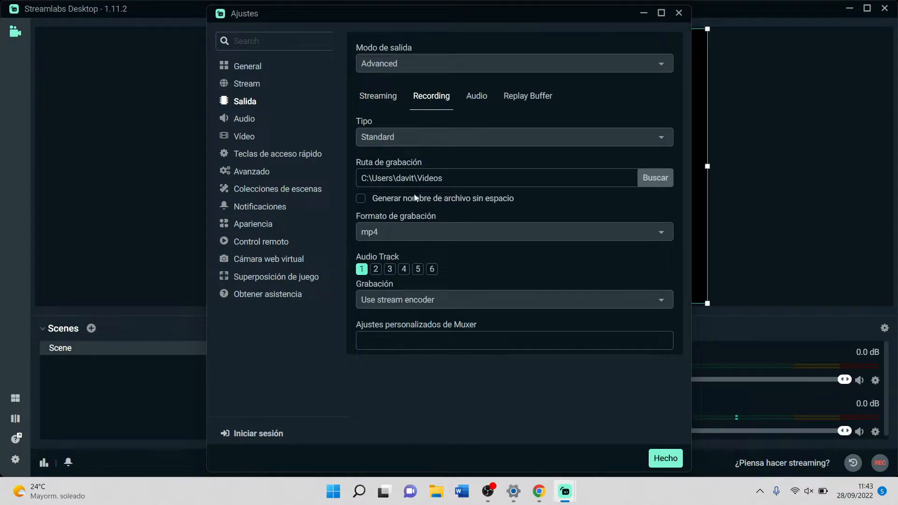
left_click(399, 138)
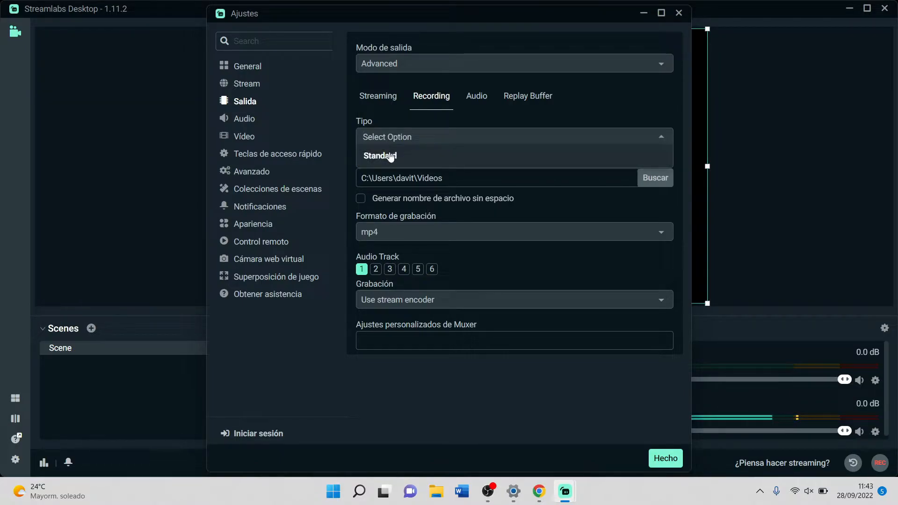
left_click(391, 157)
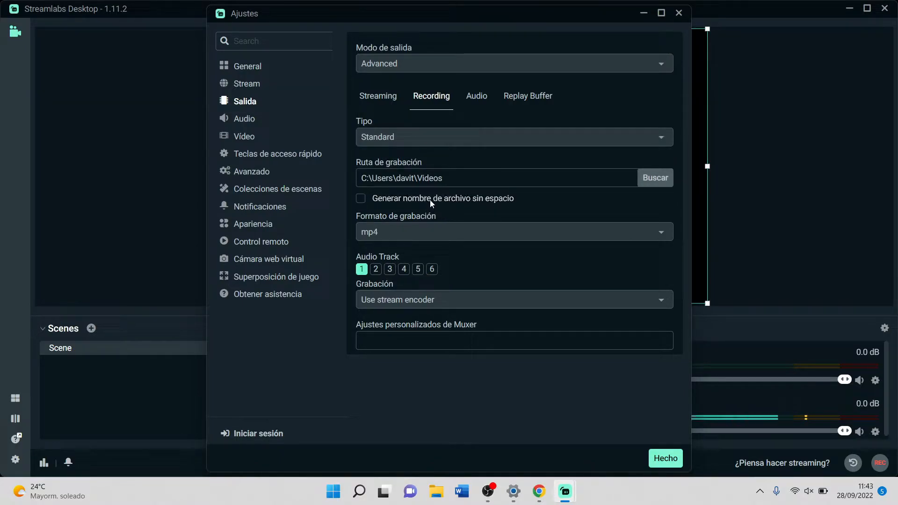
Review the available recording formats and keep mp4
left_click(405, 229)
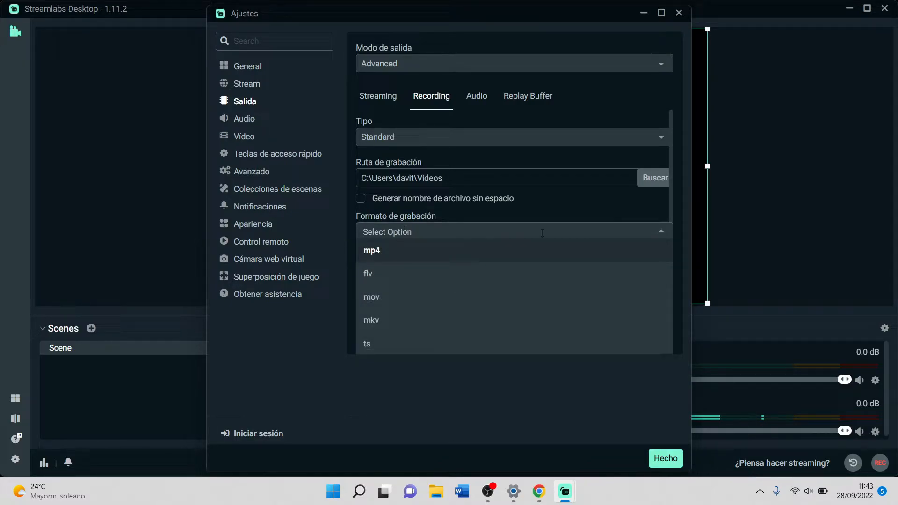
left_click(656, 241)
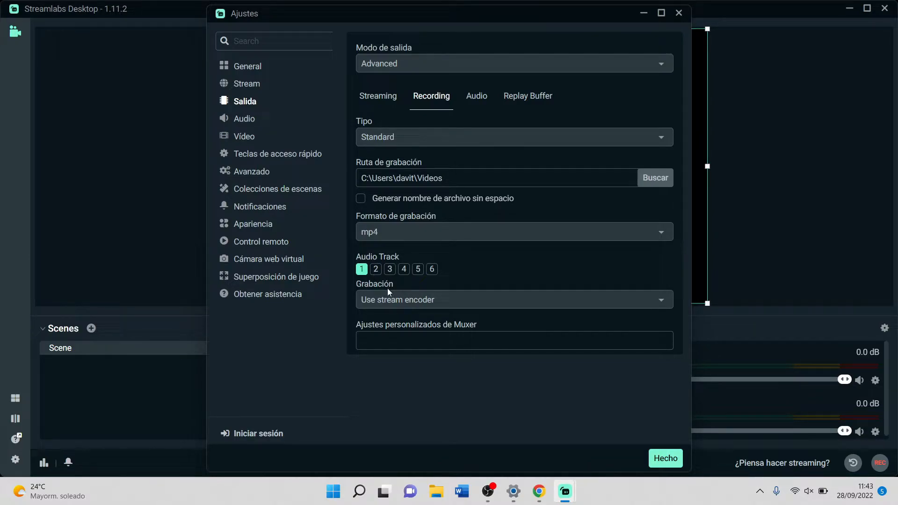
Enable audio track 2 for recordings and set the recording encoder to Software (x264)
left_click(408, 307)
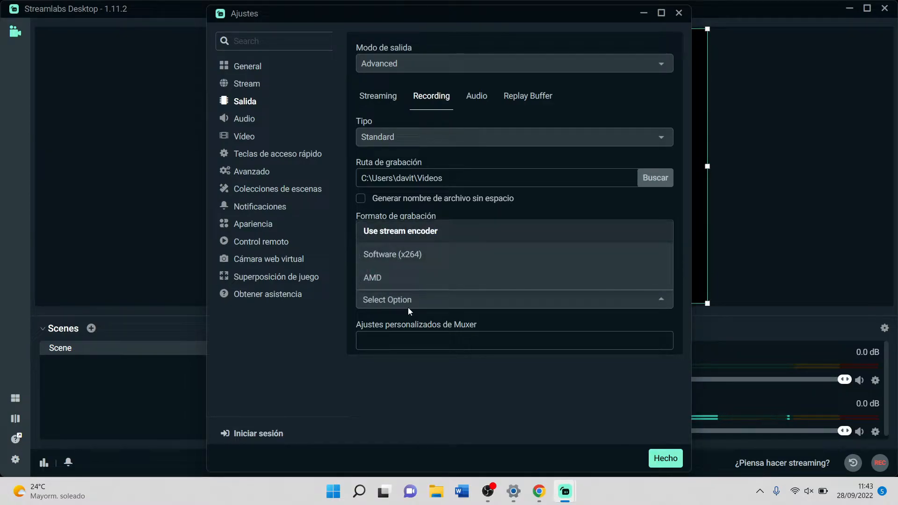
left_click(387, 316)
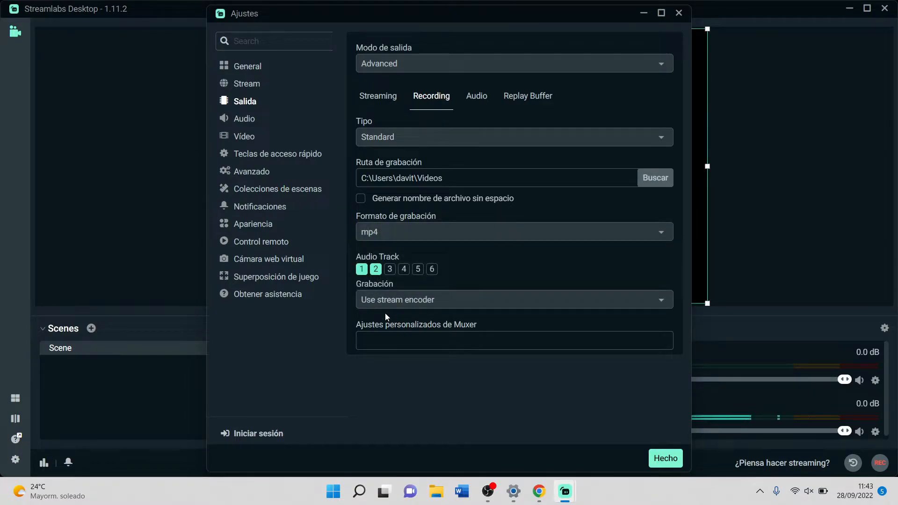
left_click(386, 305)
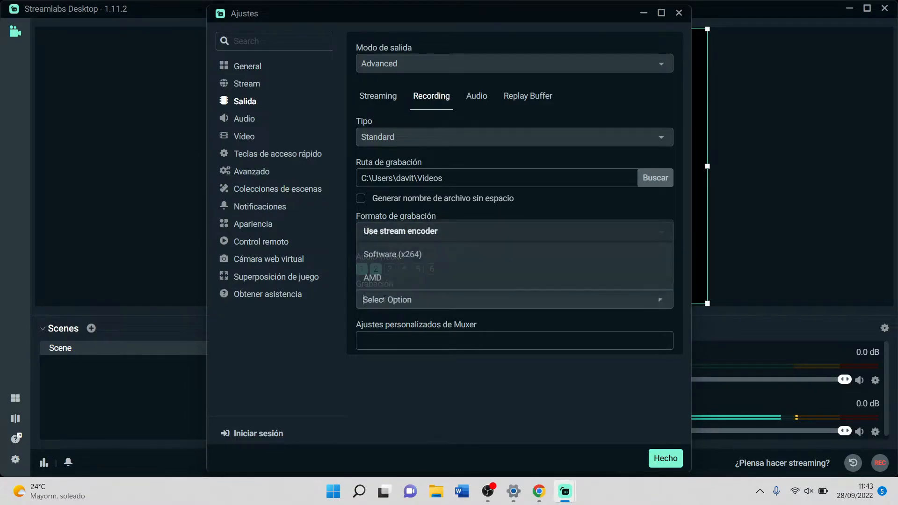
left_click(350, 319)
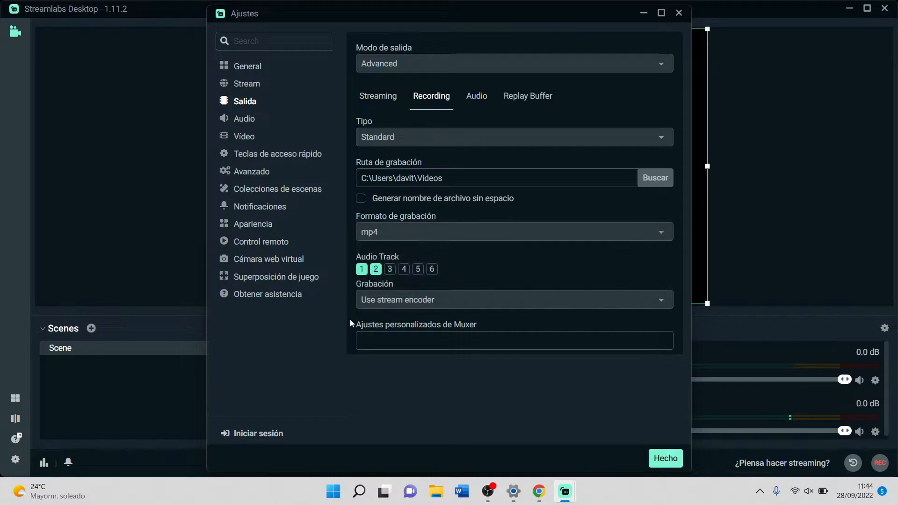
left_click(393, 304)
left_click(415, 255)
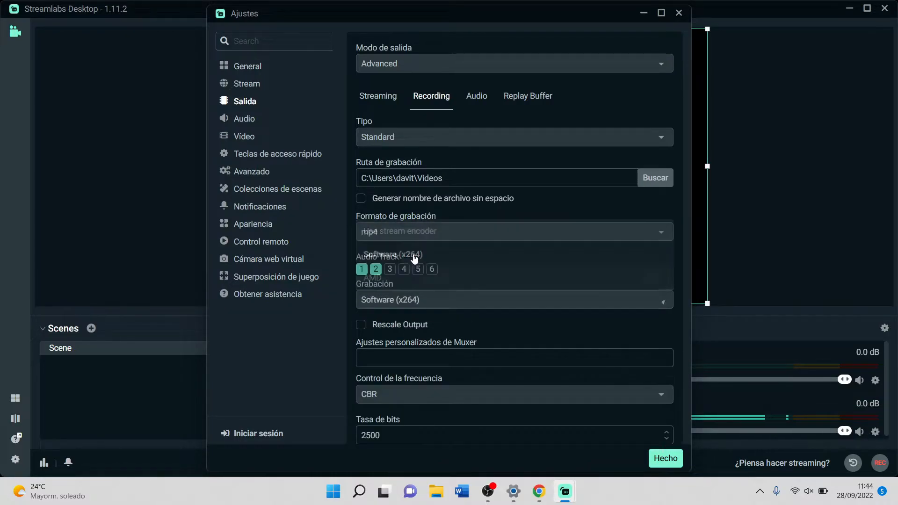
Set the recording encoder's rate control to CRF and clear the value in the CRF field
scroll(440, 358, "down", 5)
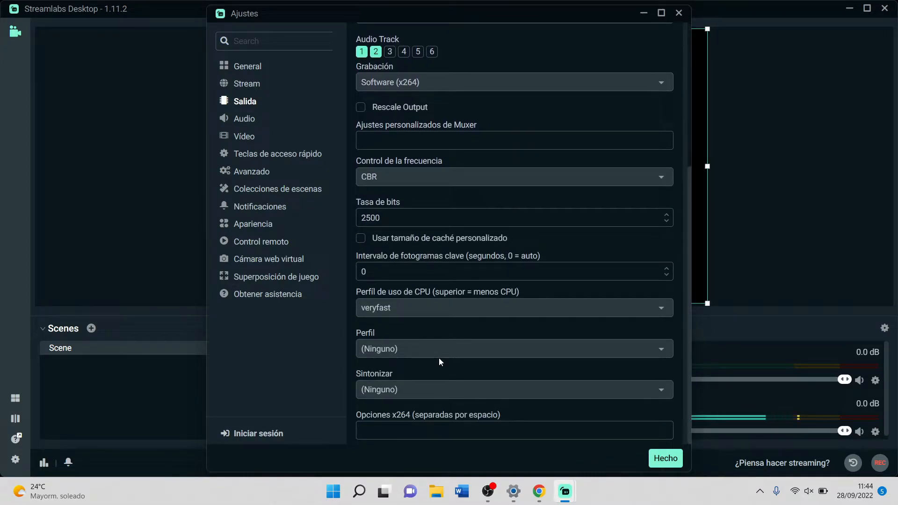
scroll(438, 358, "up", 5)
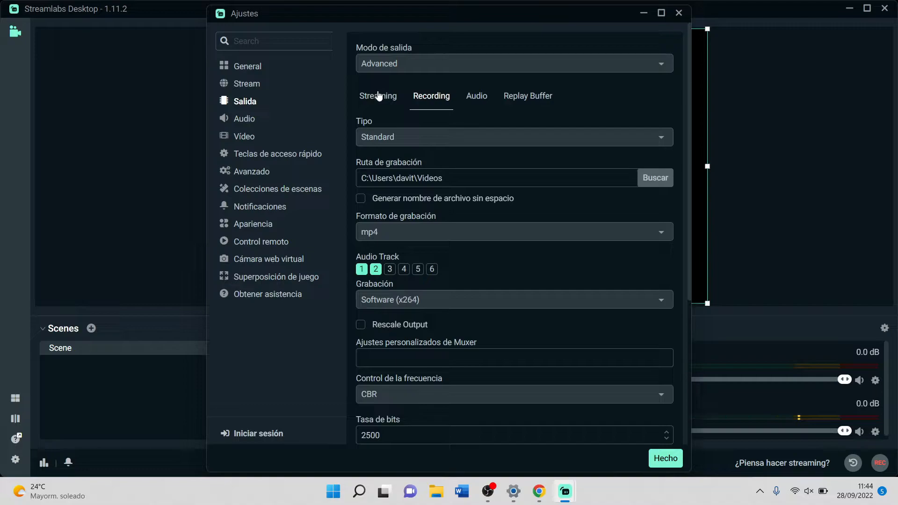
scroll(483, 210, "down", 5)
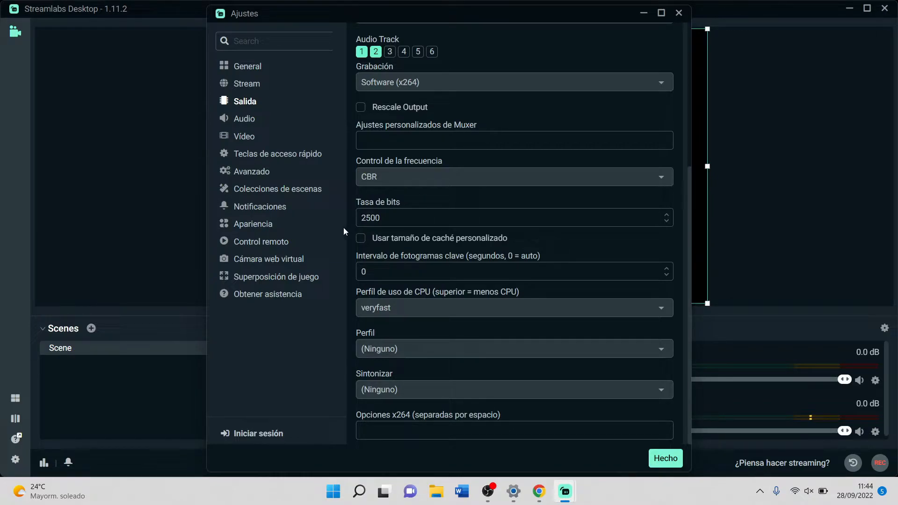
left_click(367, 218)
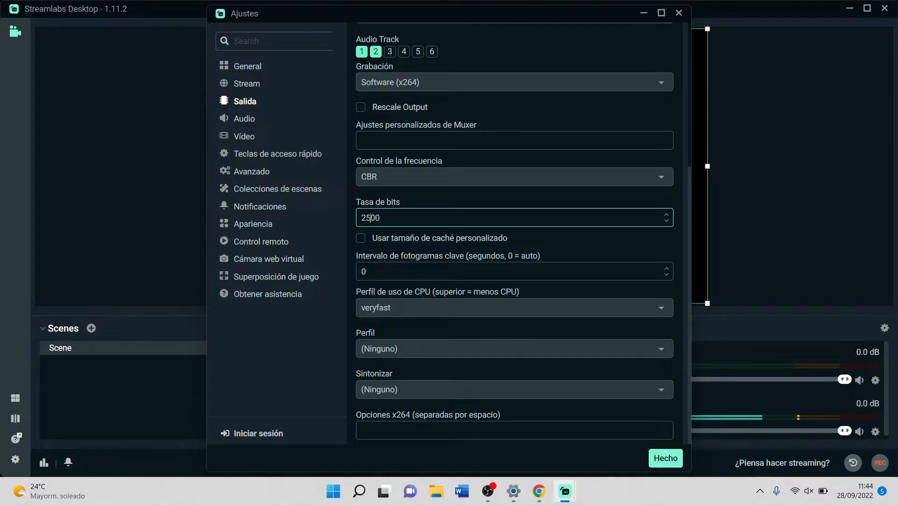
left_click(407, 177)
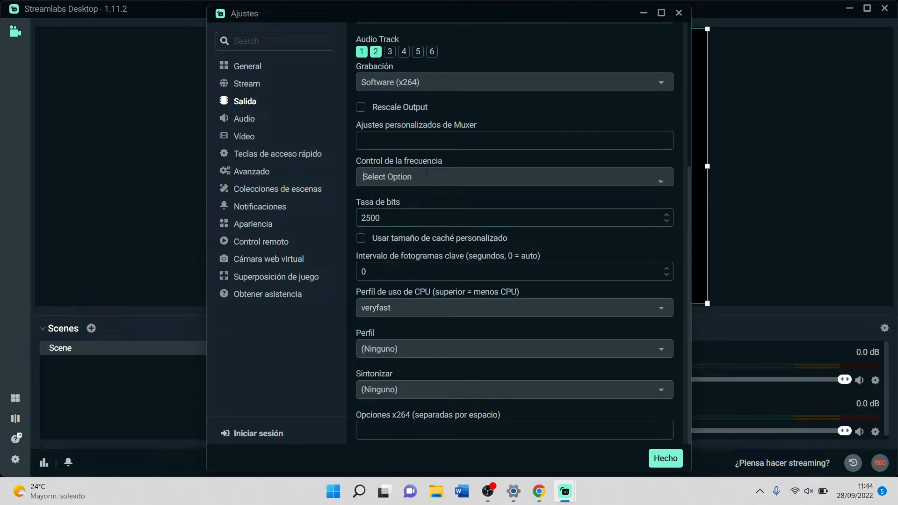
left_click(407, 263)
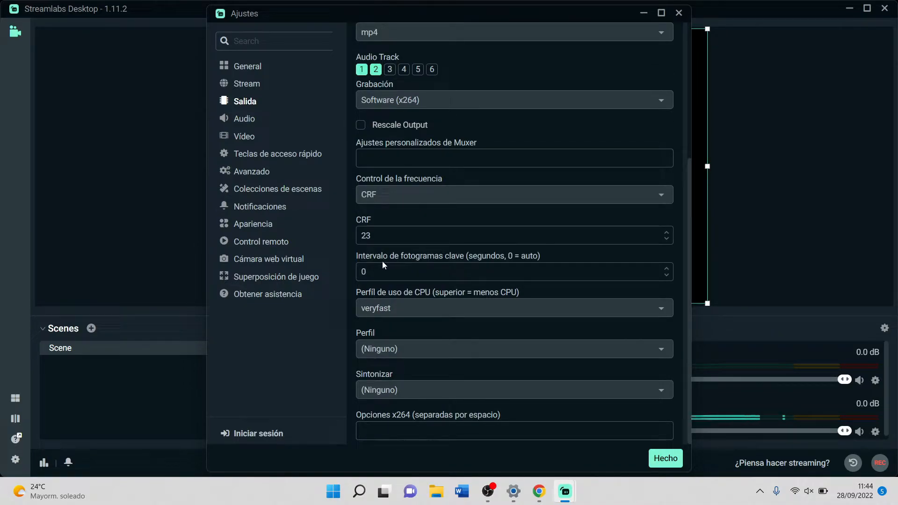
double_click(387, 238)
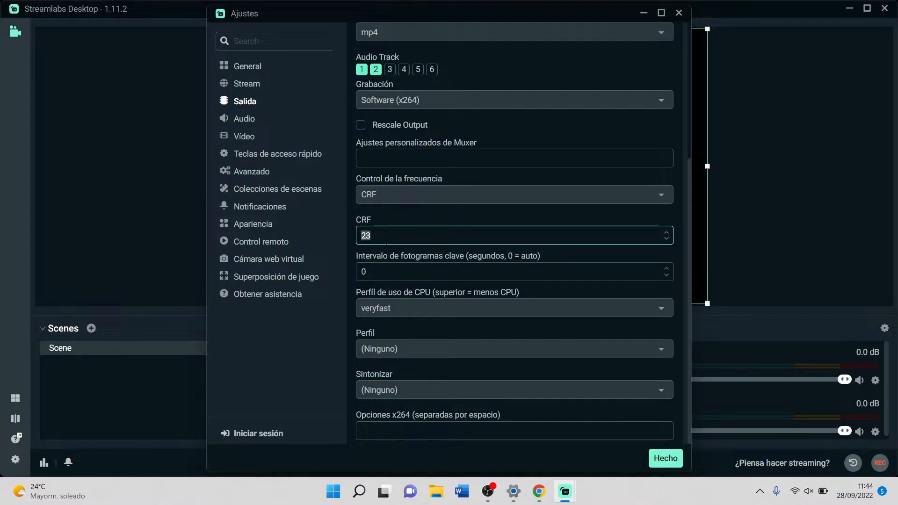
key("BackSpace")
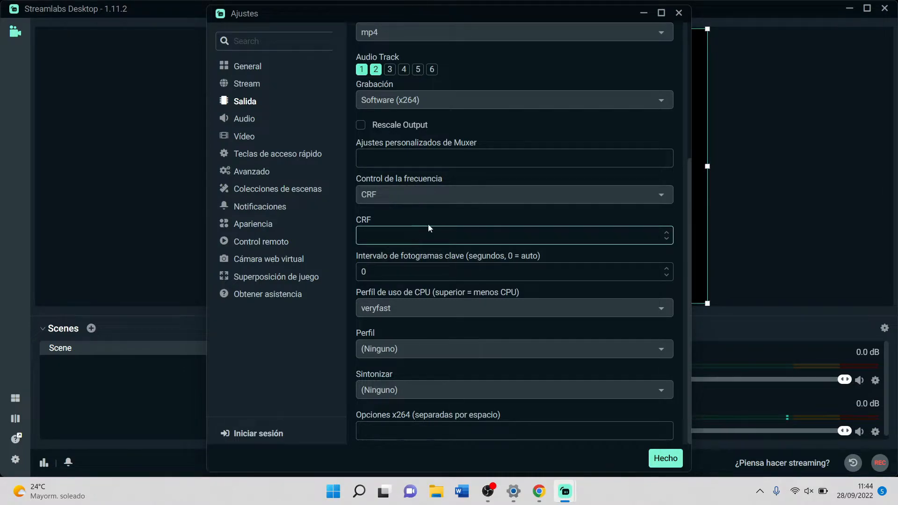
Examine the streaming encoder values, the bitrate choices for audio track 1 and the replay buffer settings without changing them
scroll(428, 224, "up", 5)
left_click(387, 108)
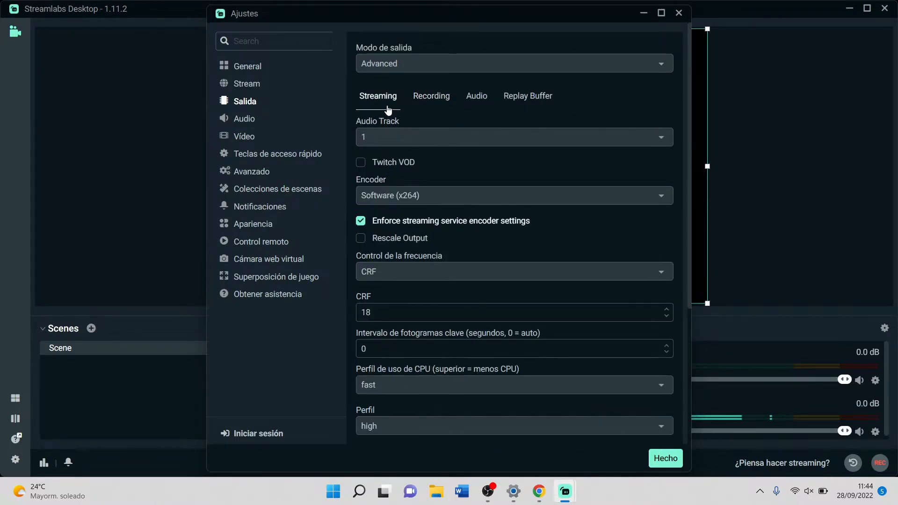
left_click(471, 100)
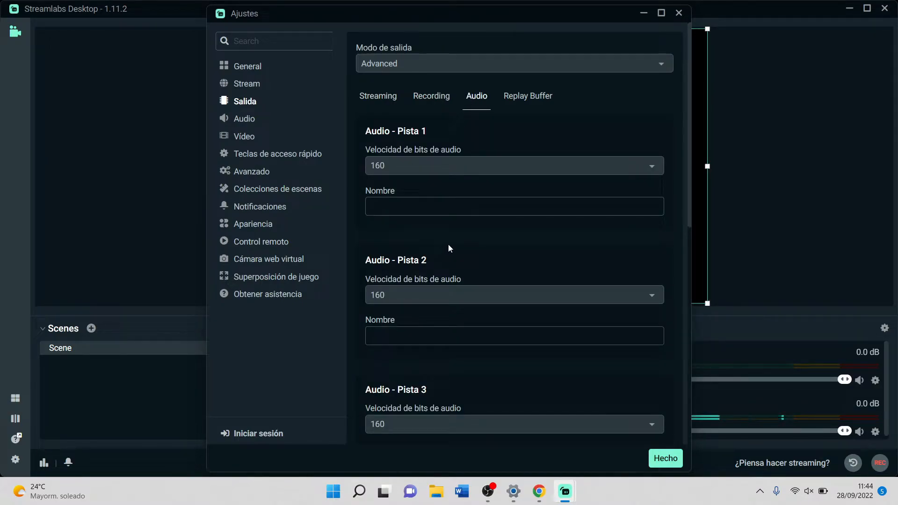
scroll(448, 245, "down", 3)
scroll(447, 240, "up", 3)
left_click(413, 171)
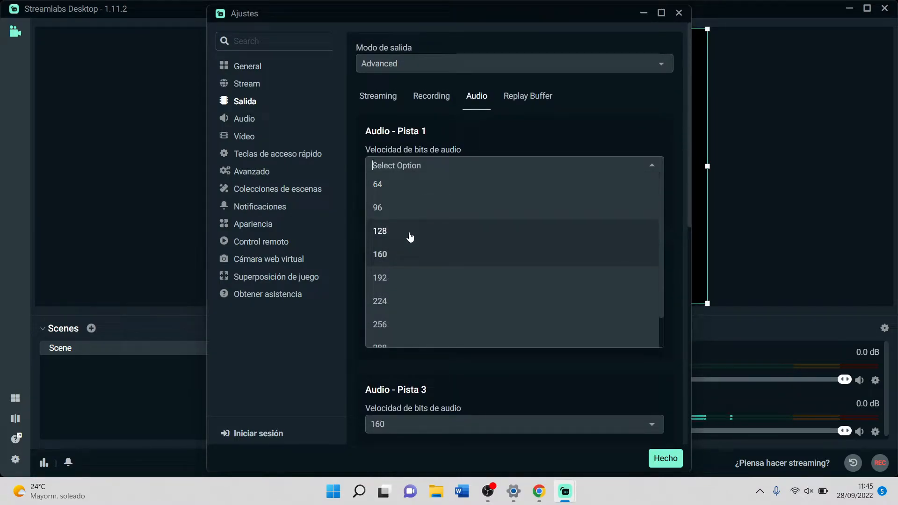
scroll(409, 236, "down", 2)
left_click(522, 140)
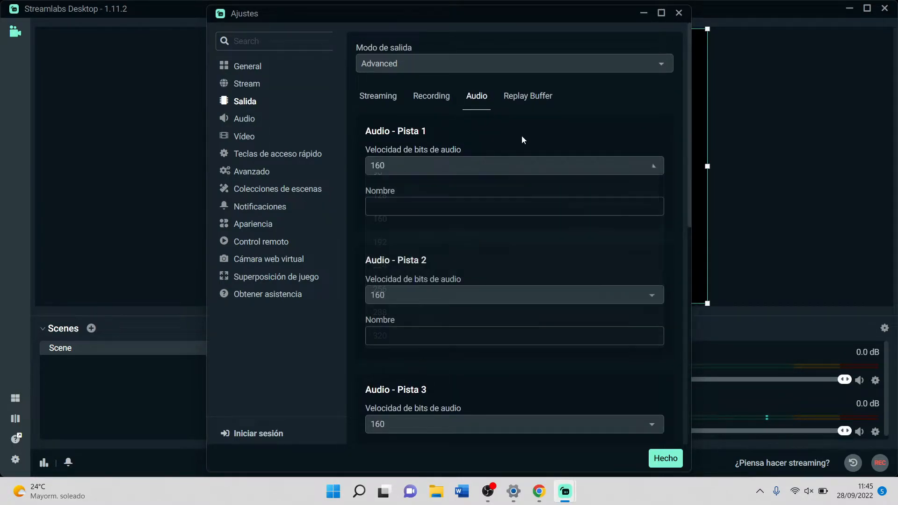
left_click(523, 96)
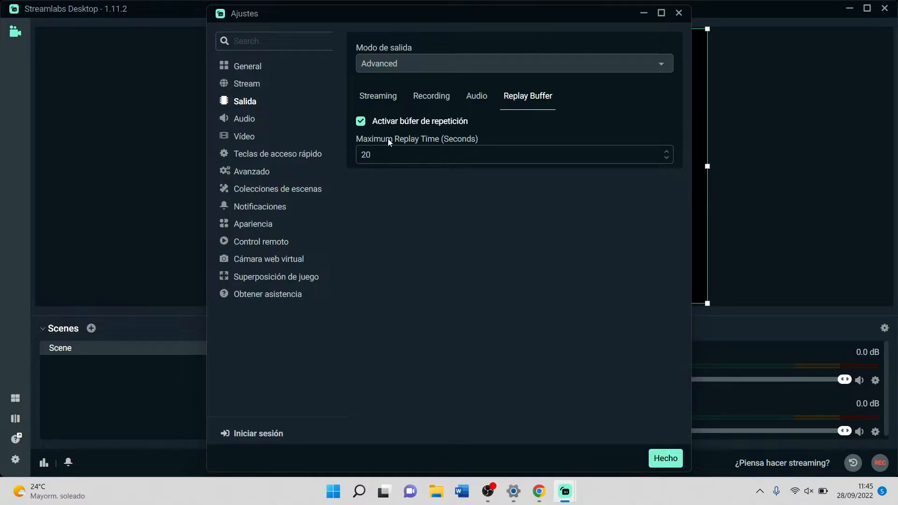
Examine the audio settings' channel, sample rate and desktop audio device choices, keeping Stereo, 44.1khz and the default device
left_click(249, 123)
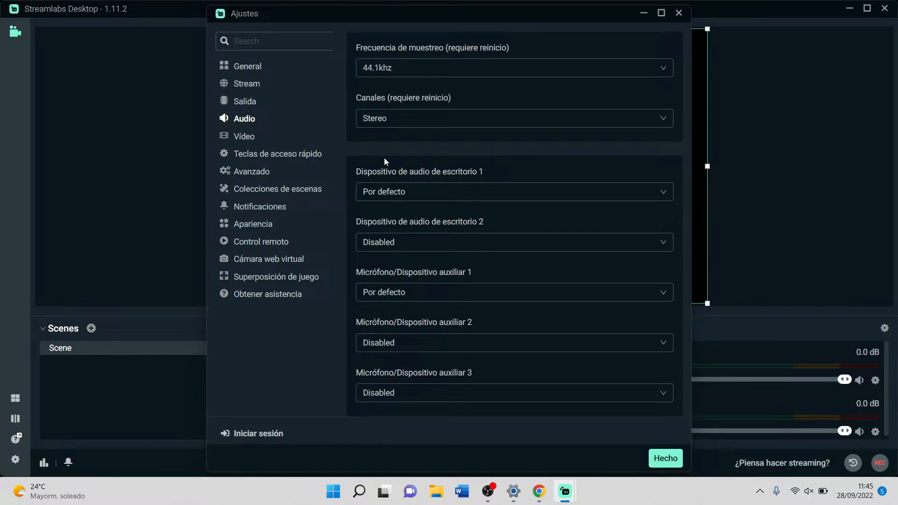
left_click(576, 118)
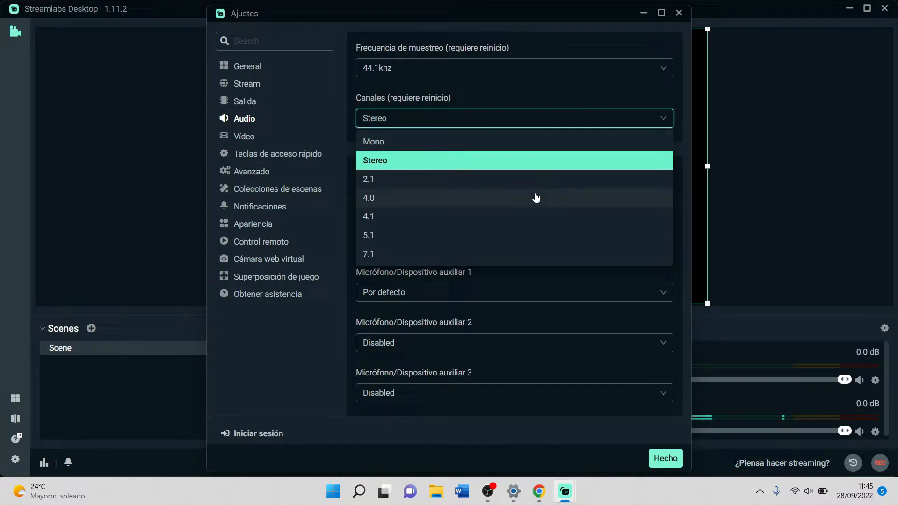
left_click(465, 75)
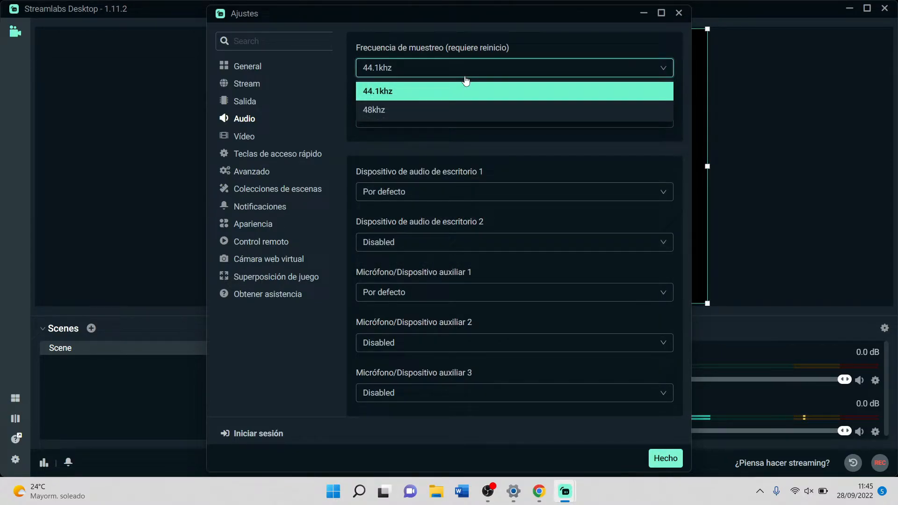
left_click(442, 71)
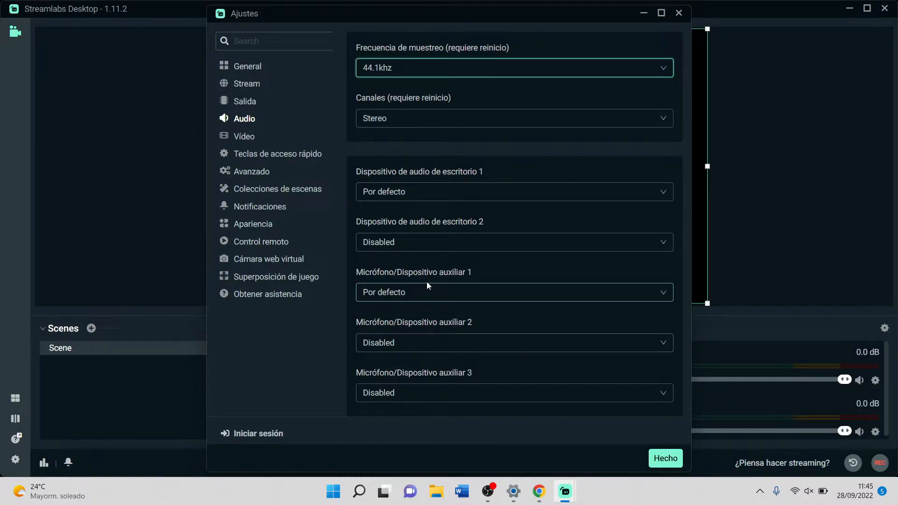
left_click(417, 200)
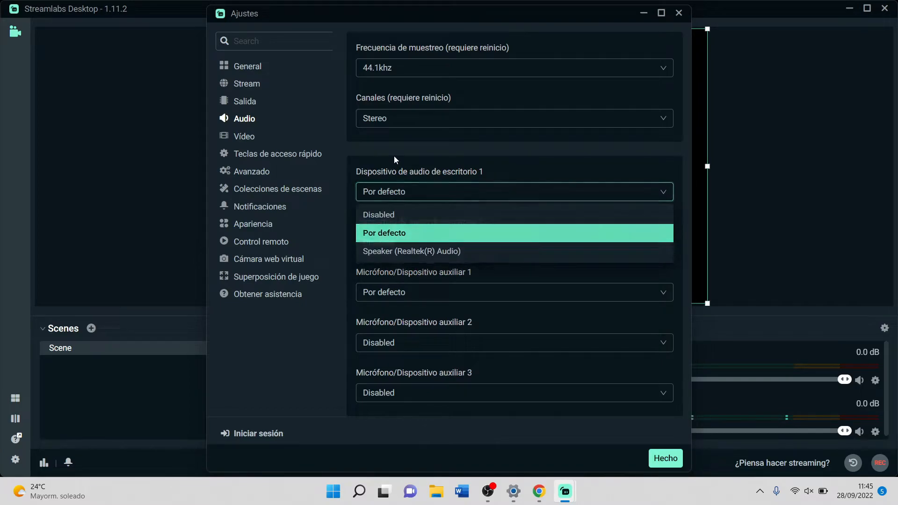
left_click(394, 160)
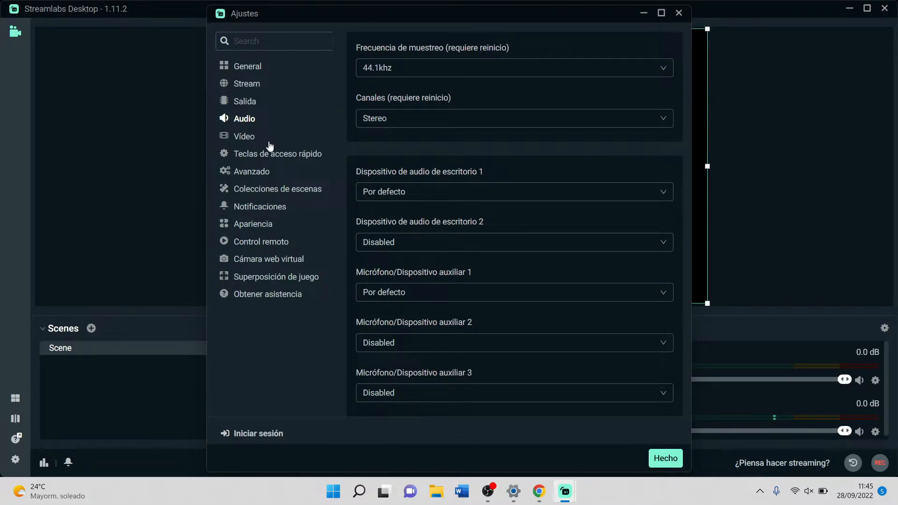
Review the base resolution choices in the video settings and set the downscale filter to Lanczos (Sharpened scaling, 32 samples)
left_click(251, 141)
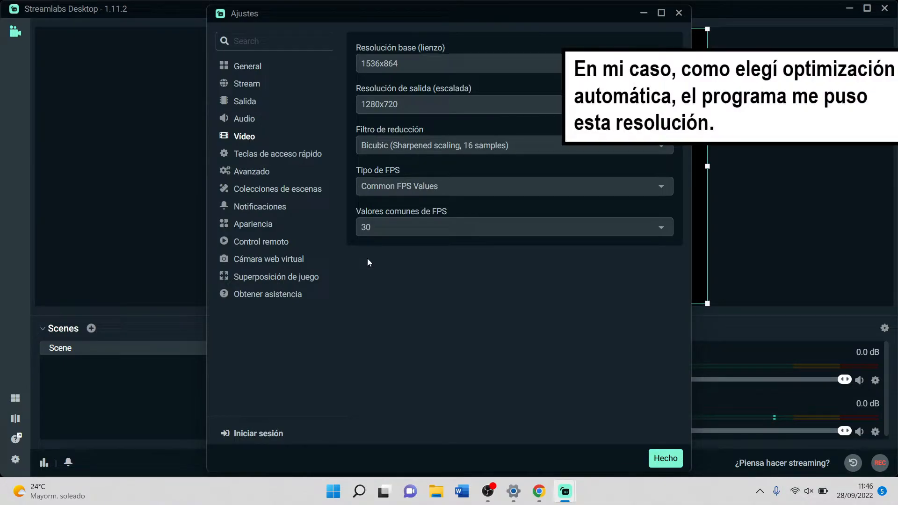
left_click(407, 63)
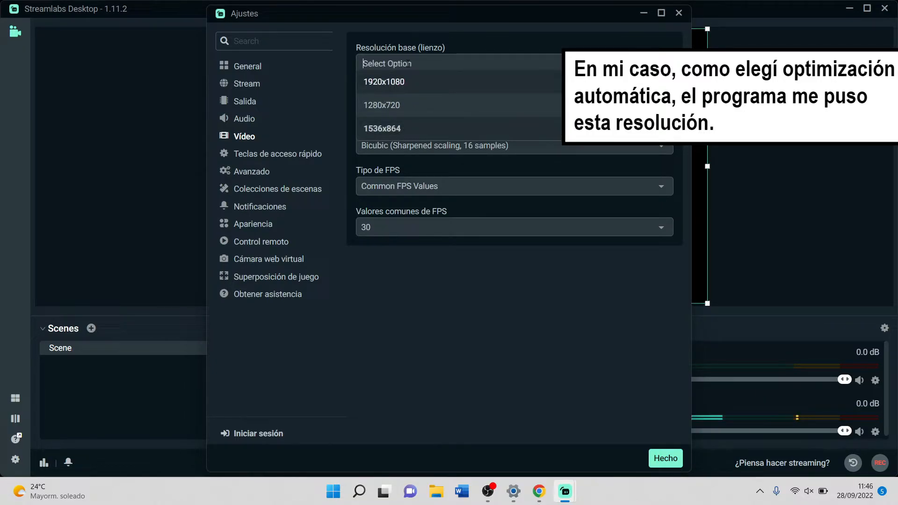
left_click(407, 284)
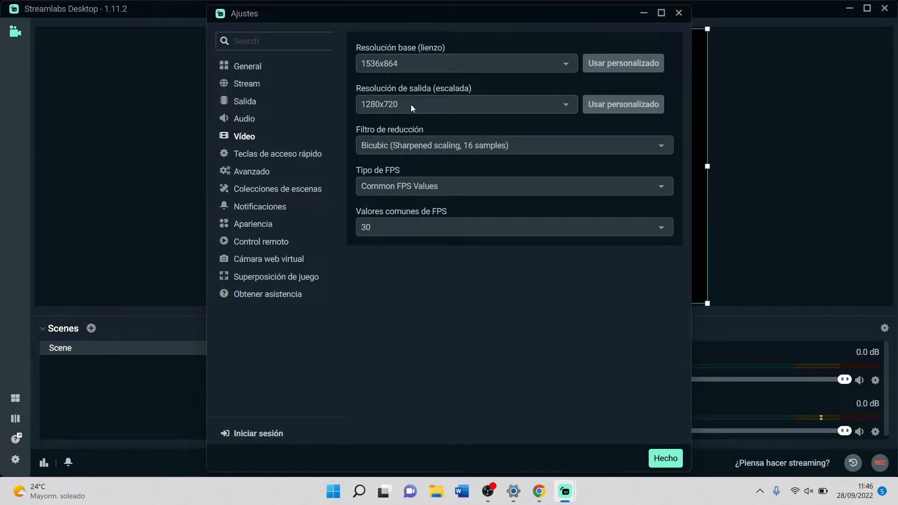
left_click(399, 144)
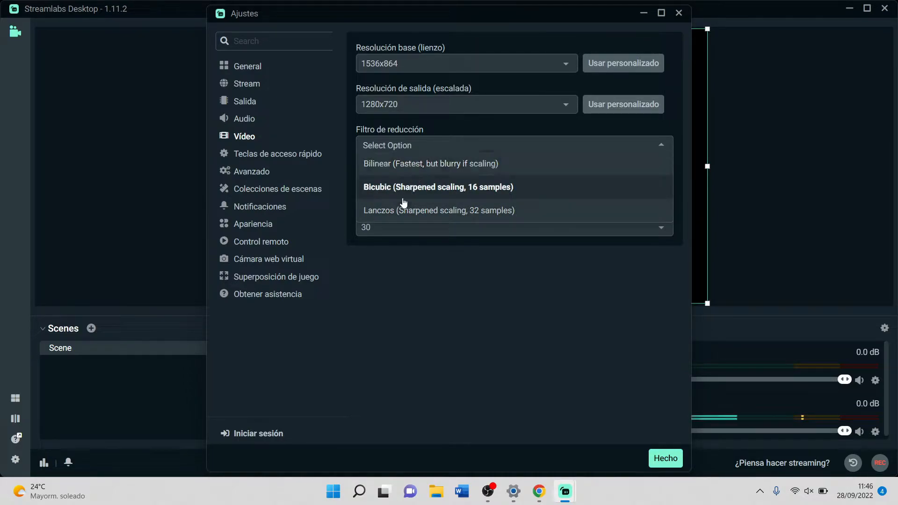
left_click(429, 213)
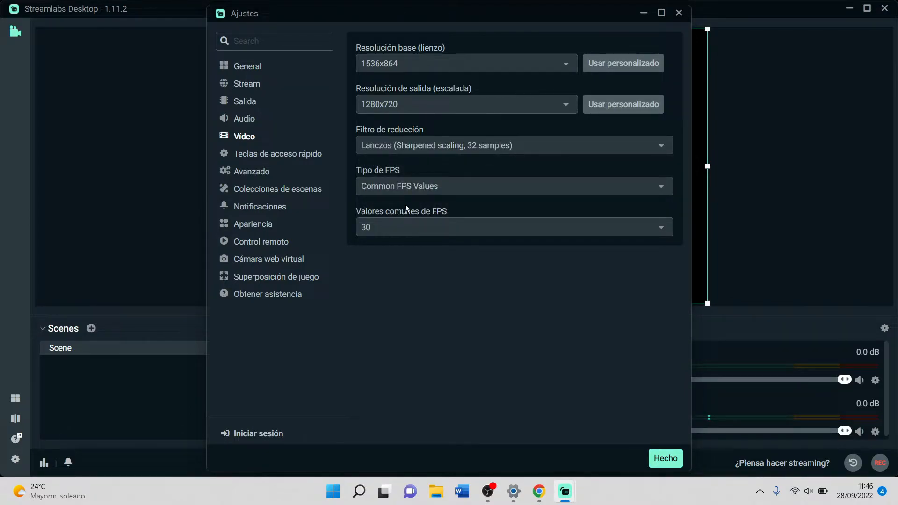
Try 60 as the common FPS value and set it back to 30
left_click(389, 232)
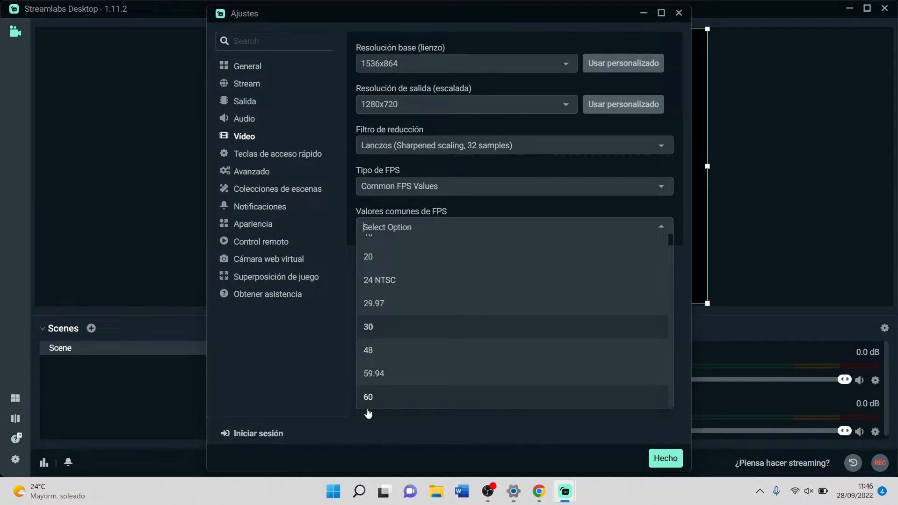
left_click(368, 413)
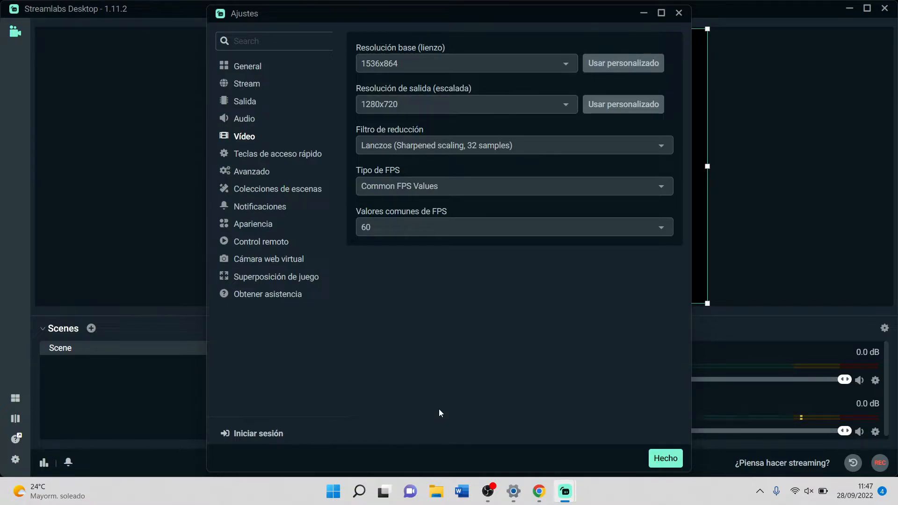
left_click(390, 232)
left_click(369, 322)
Set the base and output resolutions to 1920x1080 and the common FPS value to 60
left_click(529, 64)
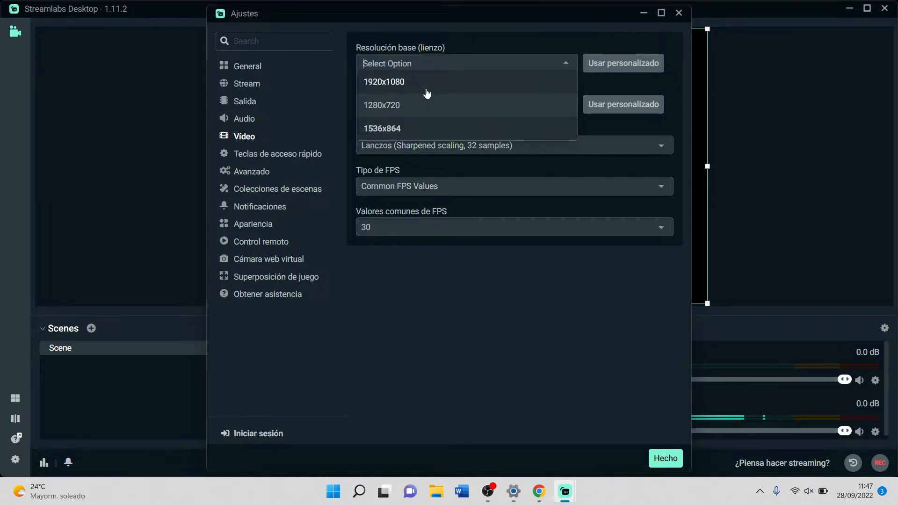
left_click(425, 91)
left_click(409, 101)
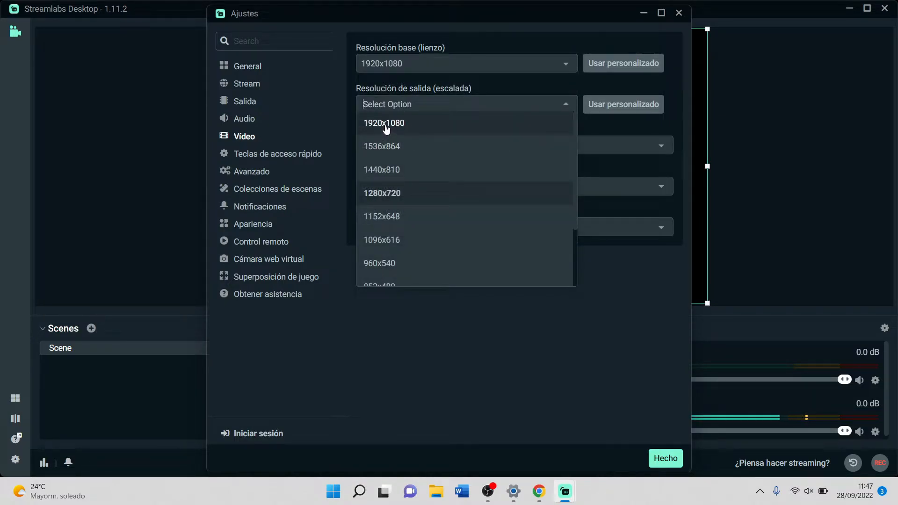
left_click(433, 135)
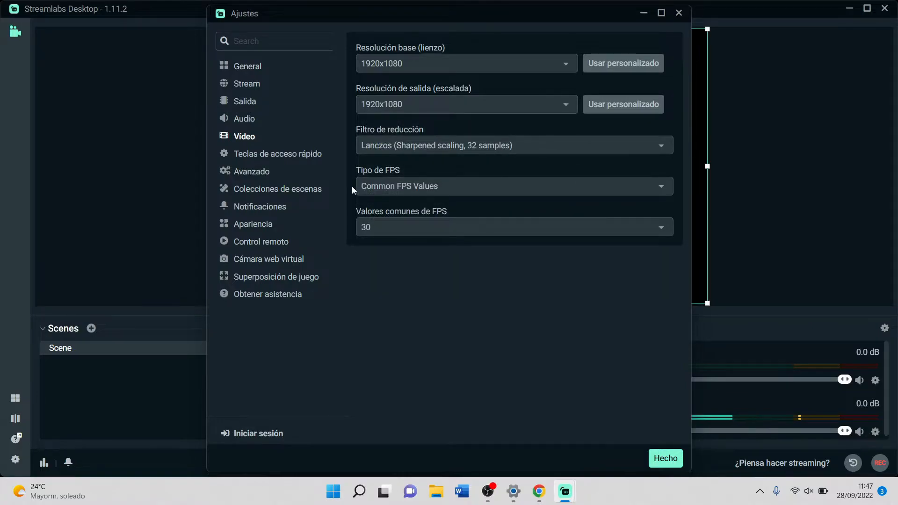
left_click(398, 229)
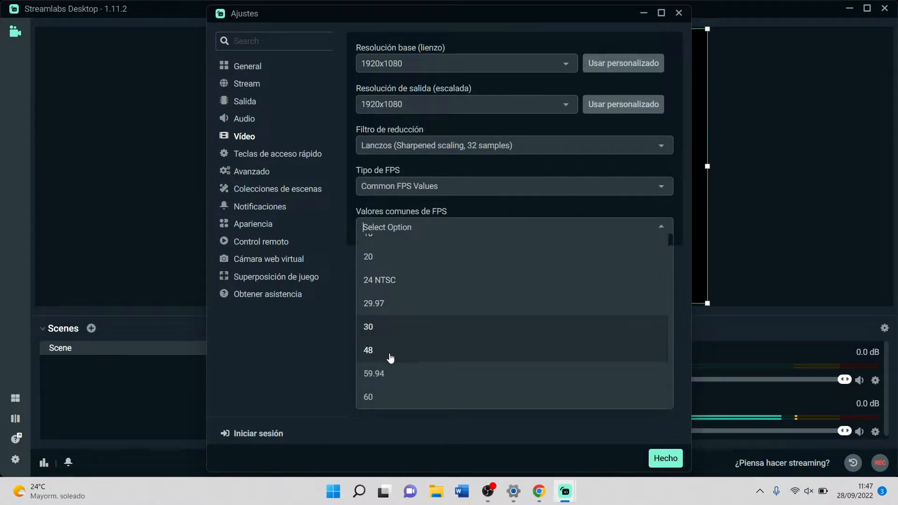
left_click(393, 395)
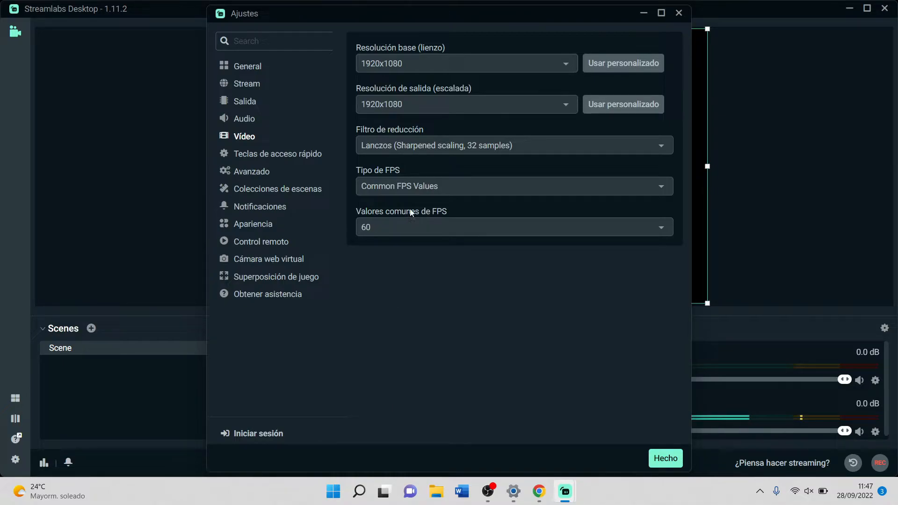
Review the base and output resolution choices again, keeping 1920x1080 for both
left_click(382, 63)
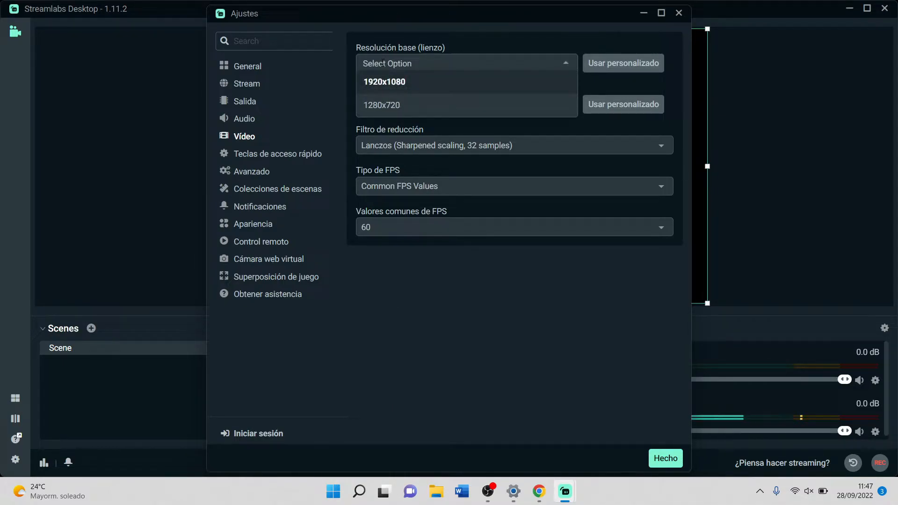
left_click(344, 105)
left_click(364, 104)
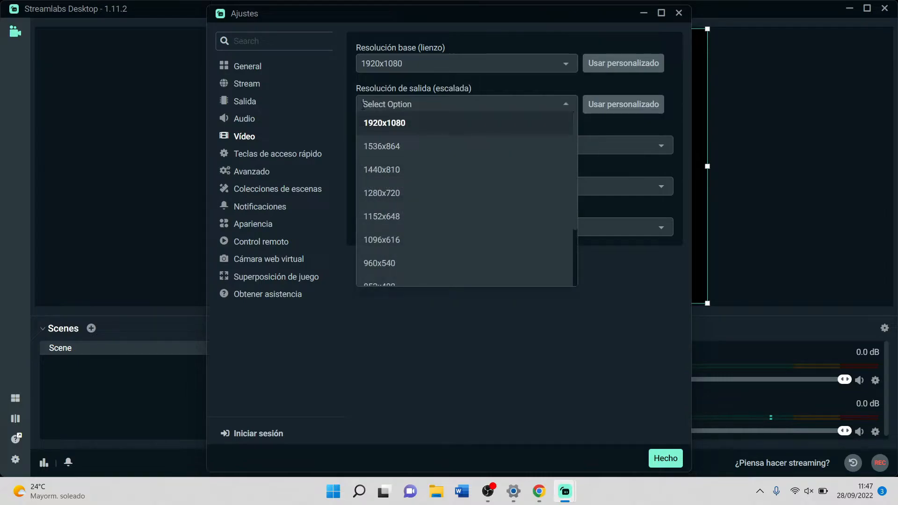
left_click(349, 112)
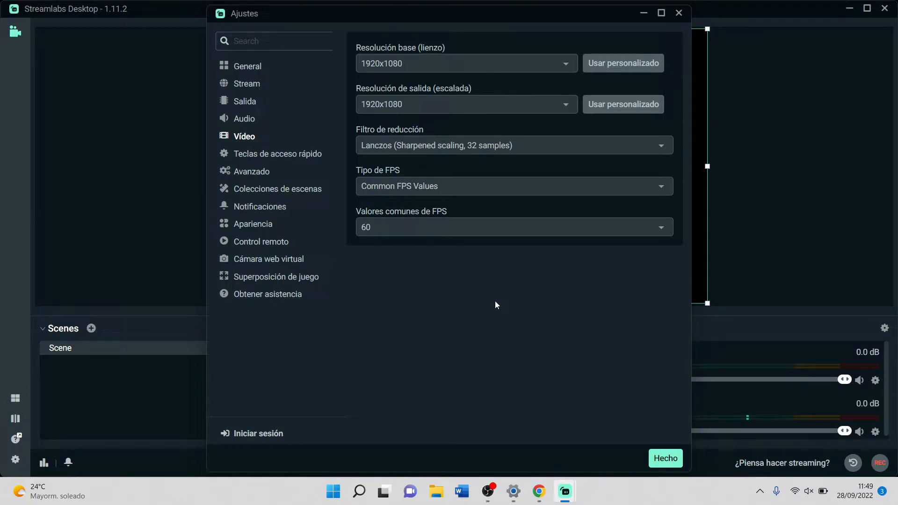
In the hotkey settings, assign F1 to start streaming, F2 to stop streaming and F4 to start recording
left_click(295, 159)
left_click(479, 51)
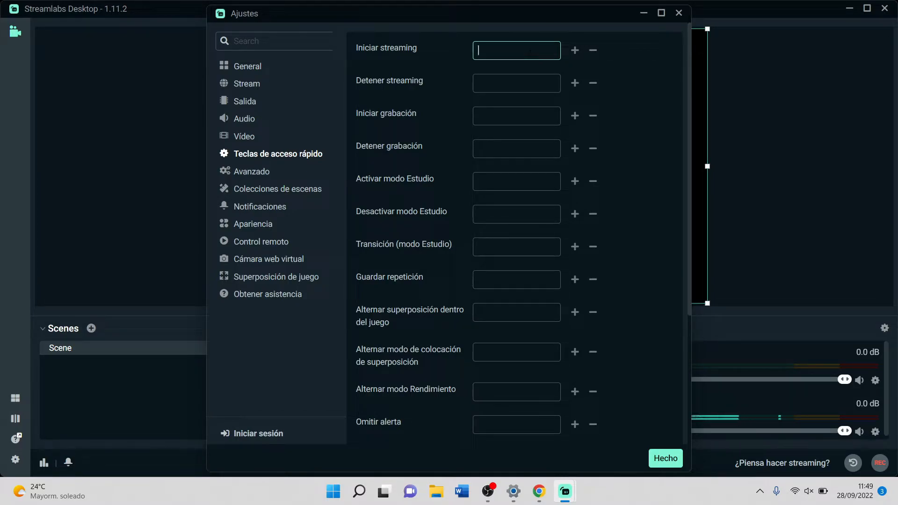
key("F1")
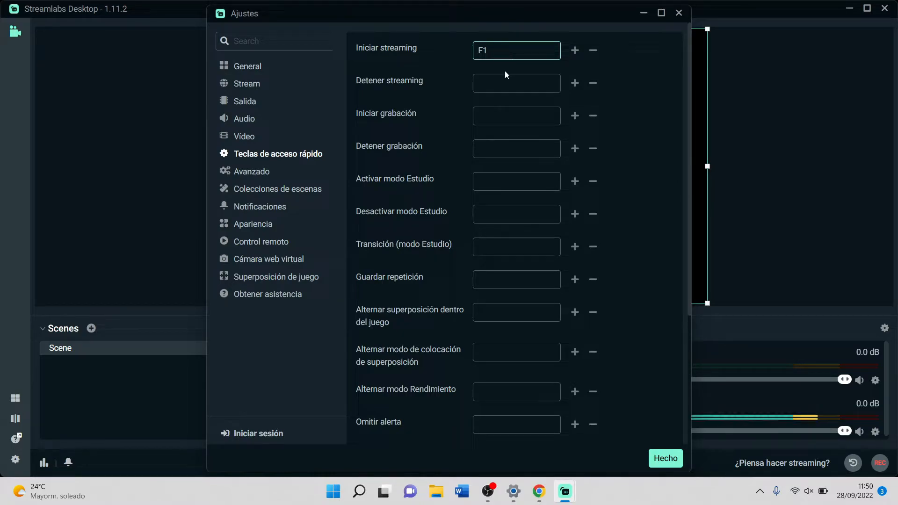
left_click(506, 83)
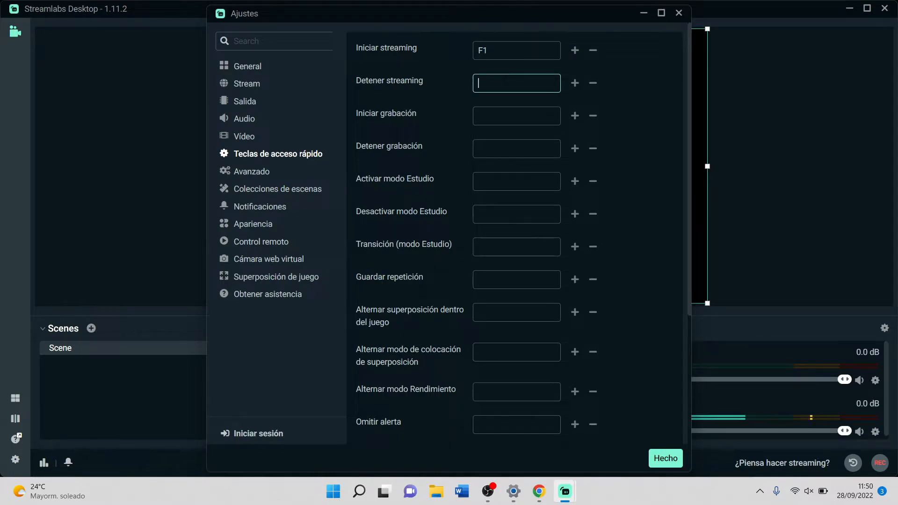
key("F2")
left_click(499, 149)
left_click(499, 117)
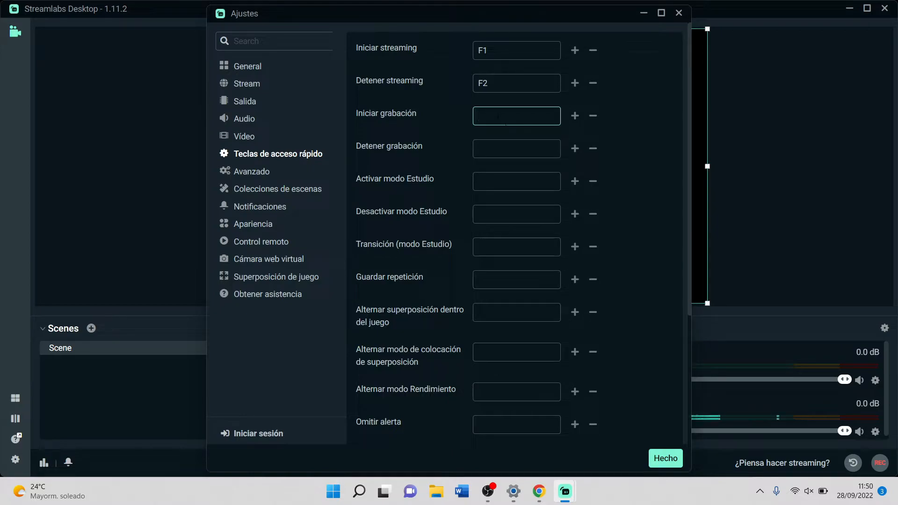
key("F4")
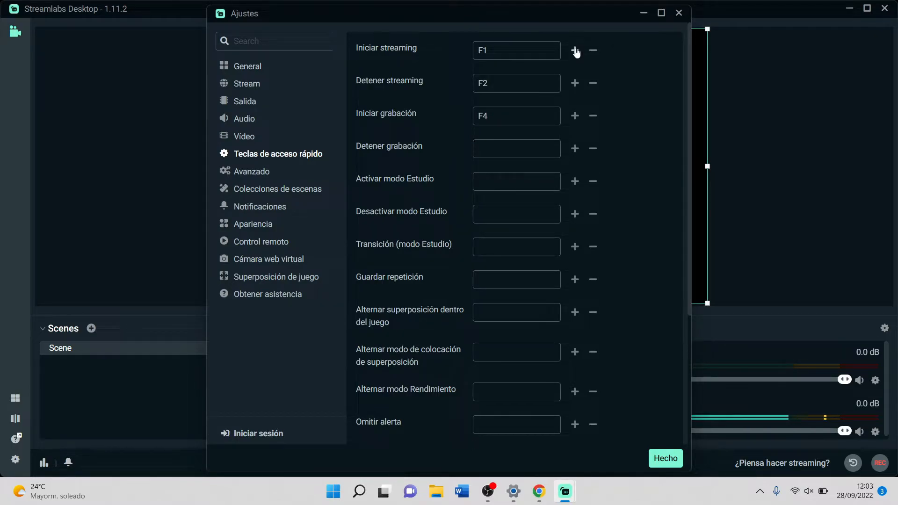
Try adding D as a second hotkey for starting the stream and remove that extra entry
left_click(574, 50)
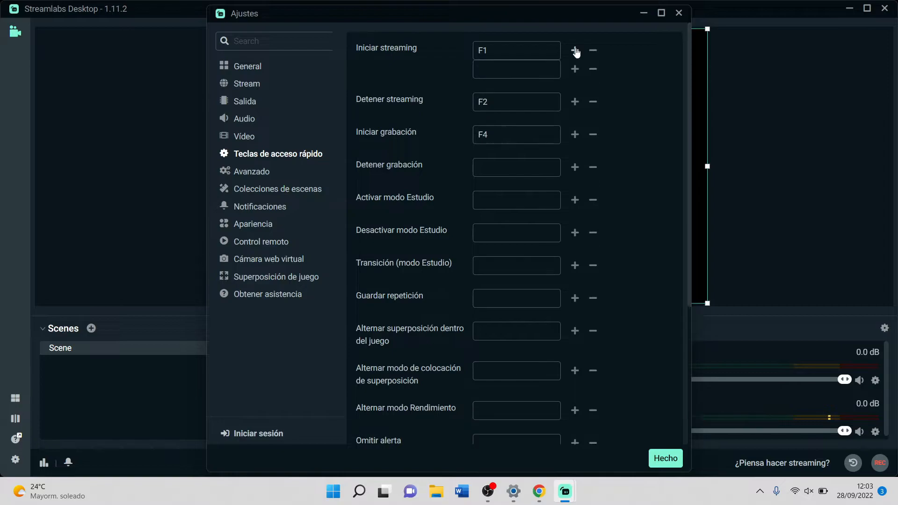
left_click(479, 69)
key("d")
left_click(592, 70)
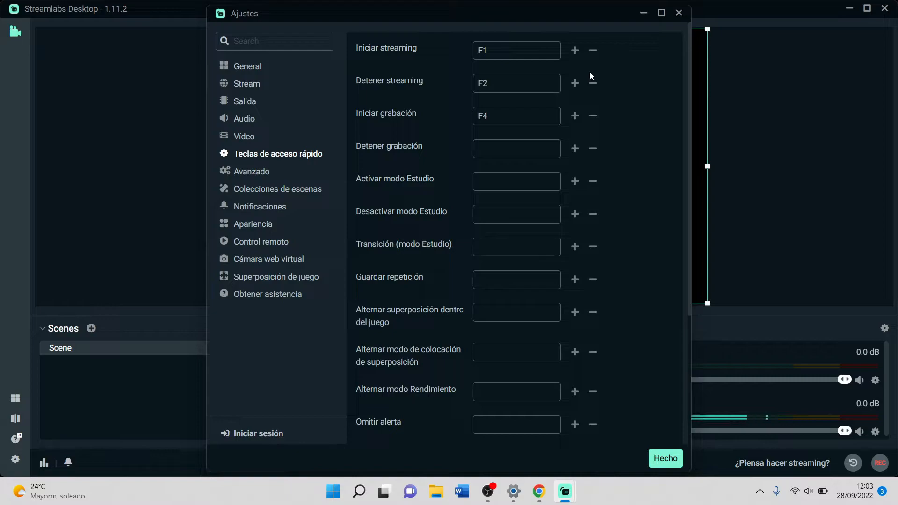
Clear the hotkeys assigned to starting streaming, stopping streaming and starting recording
left_click(594, 53)
left_click(594, 84)
left_click(594, 118)
Examine the hotkey options available for Scene, Desktop Audio and Mic/Aux without assigning any
scroll(618, 134, "down", 4)
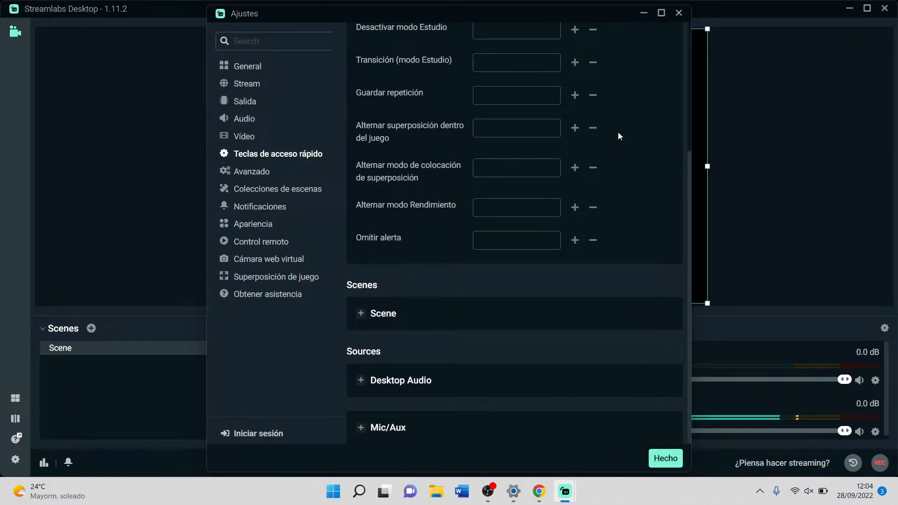
left_click(361, 317)
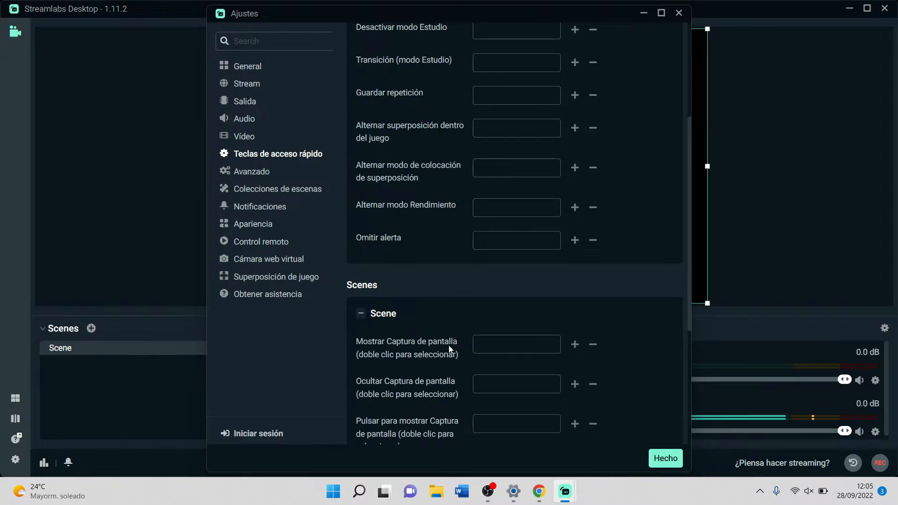
scroll(449, 349, "down", 5)
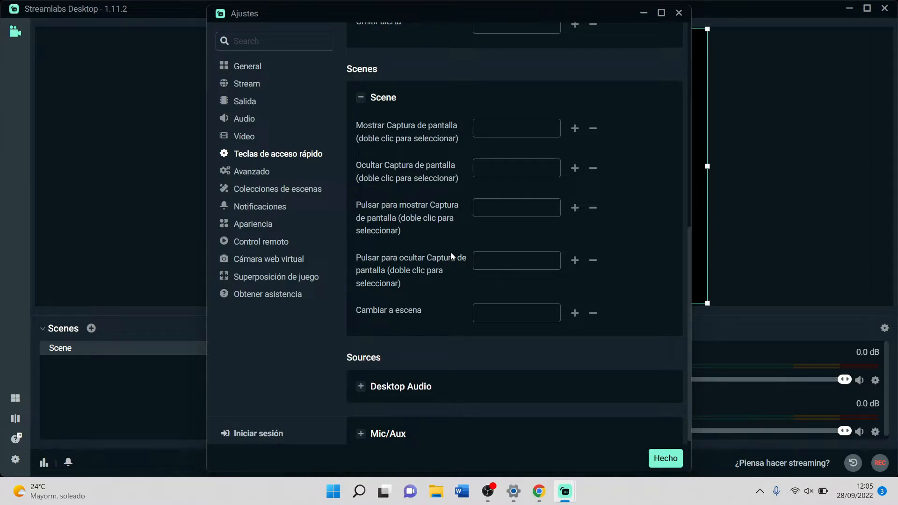
left_click(492, 306)
left_click(397, 387)
scroll(397, 389, "down", 3)
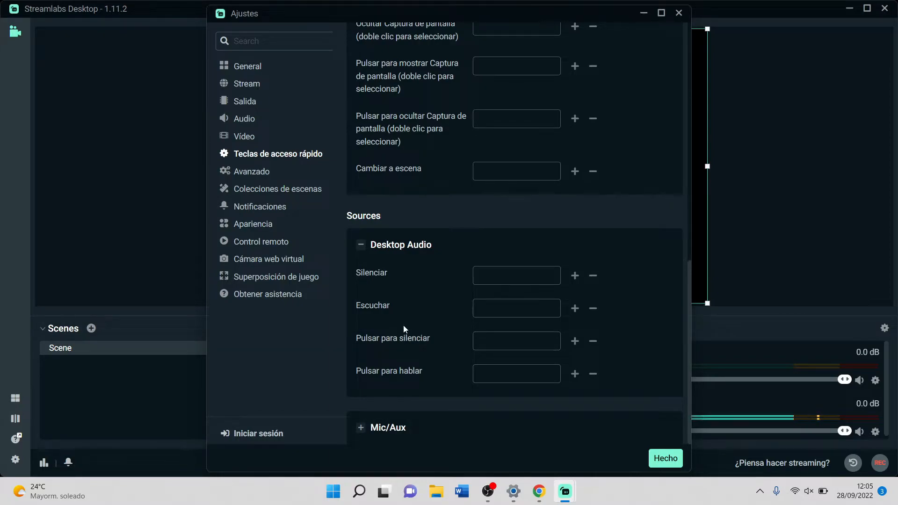
left_click(388, 428)
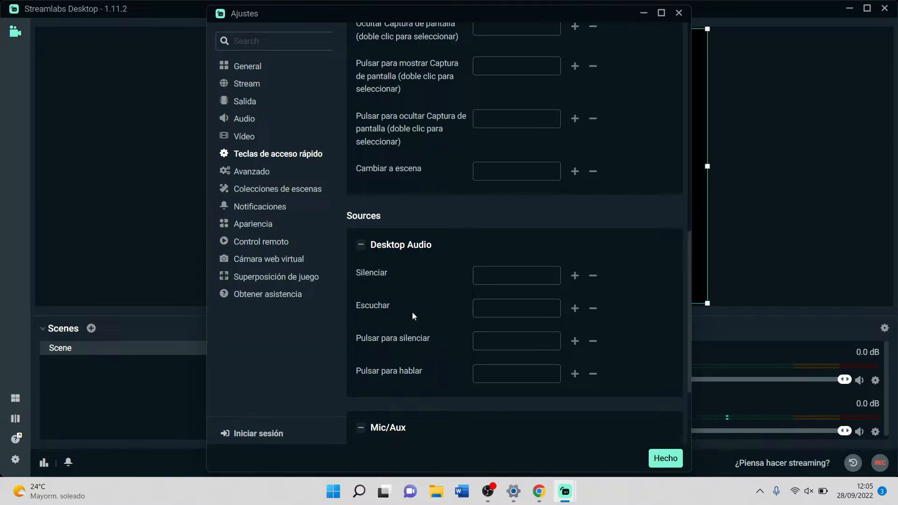
scroll(412, 316, "down", 3)
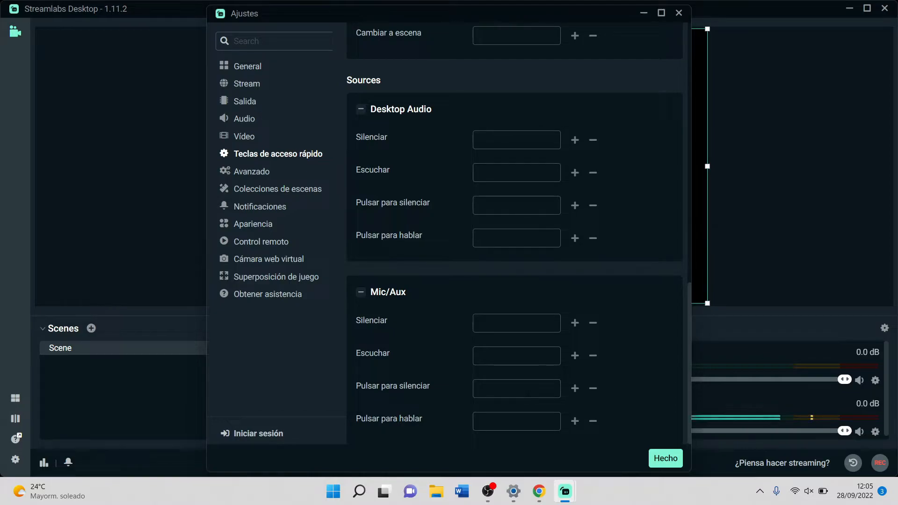
left_click(533, 426)
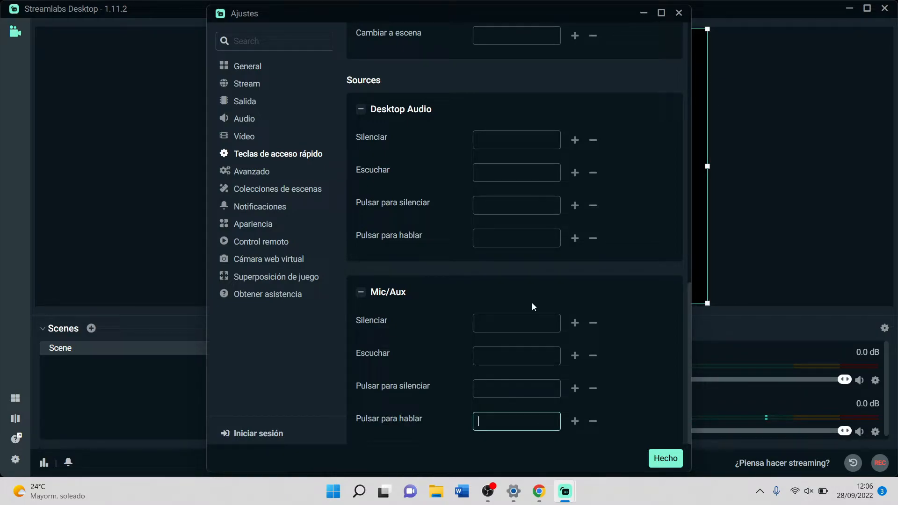
scroll(532, 307, "up", 15)
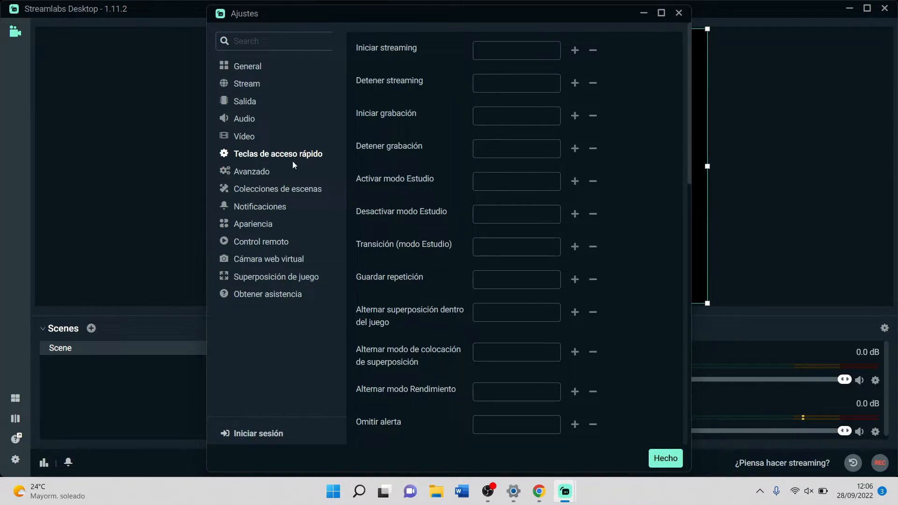
Review the process priority choices in the advanced settings, keeping Normal
left_click(274, 172)
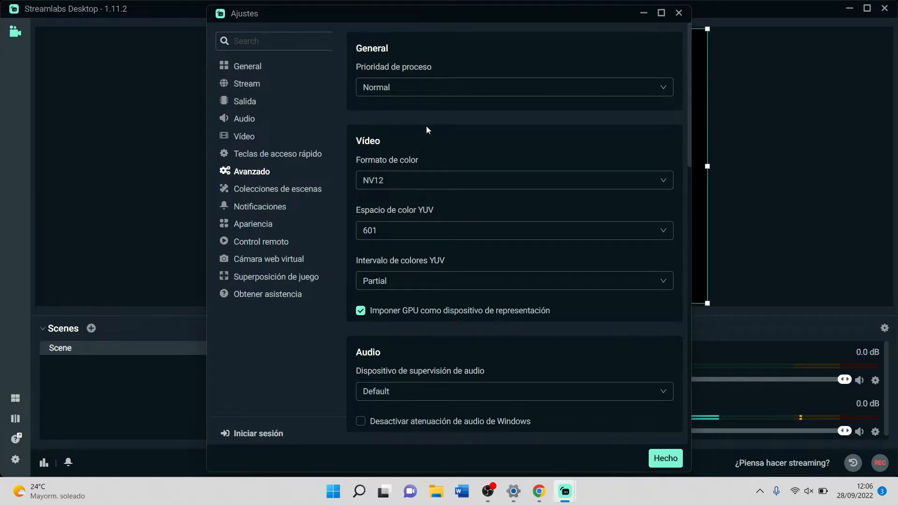
left_click(388, 93)
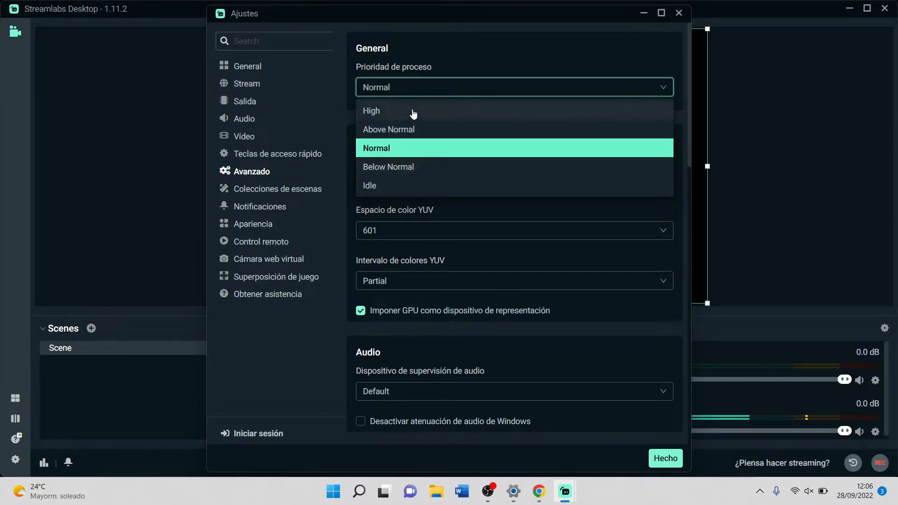
left_click(452, 85)
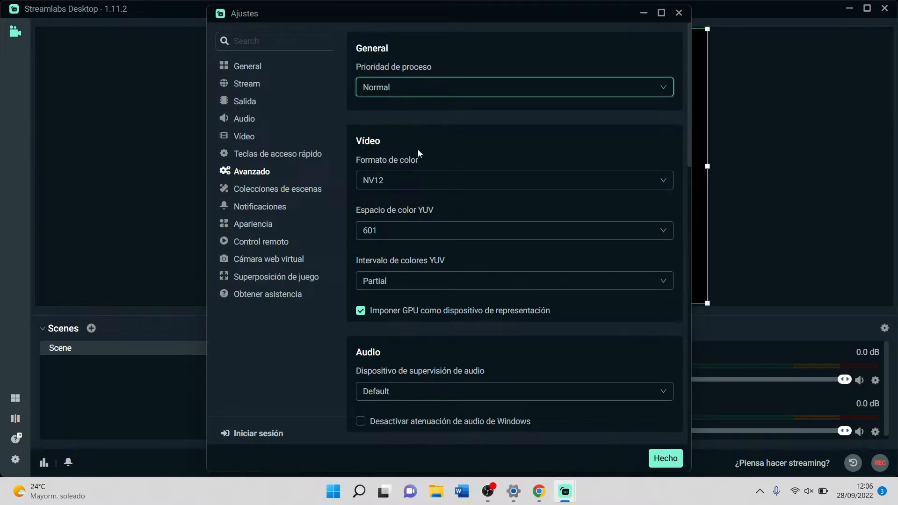
left_click(423, 95)
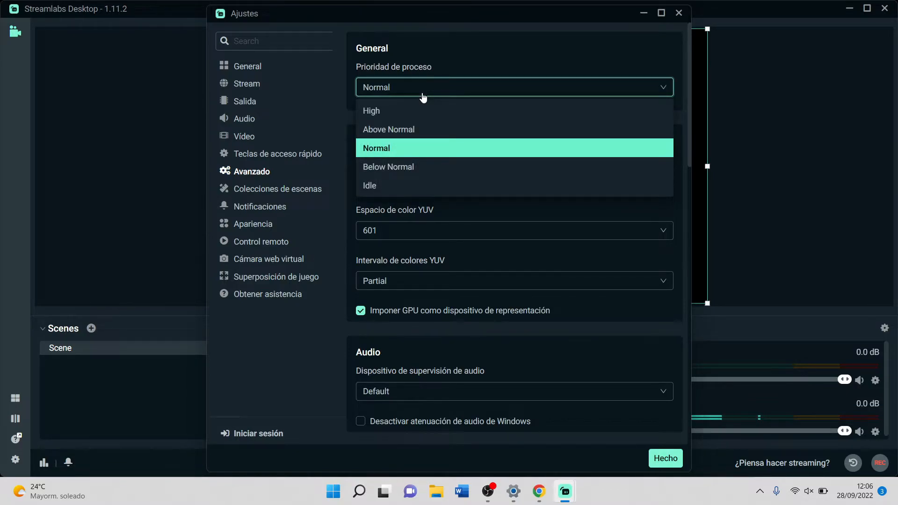
left_click(423, 97)
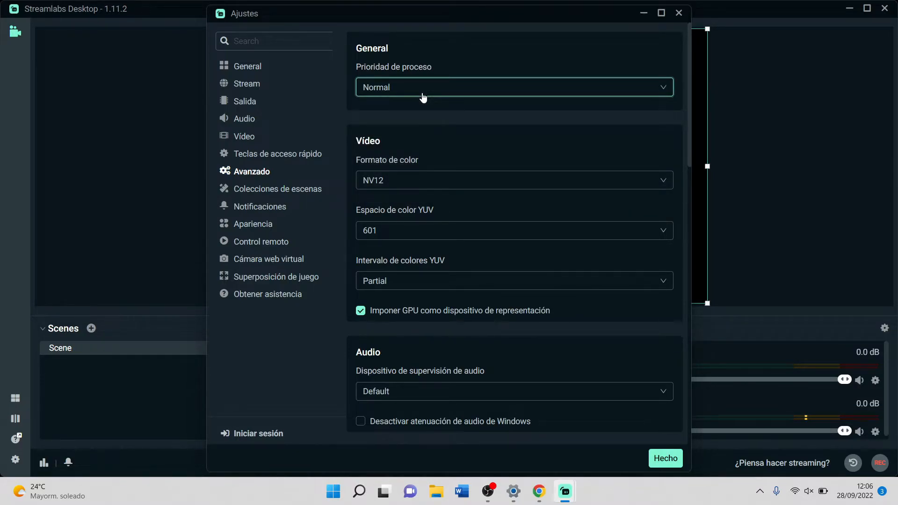
Review the advanced video settings' YUV color space and color format choices, keeping 601 and NV12
scroll(396, 136, "down", 2)
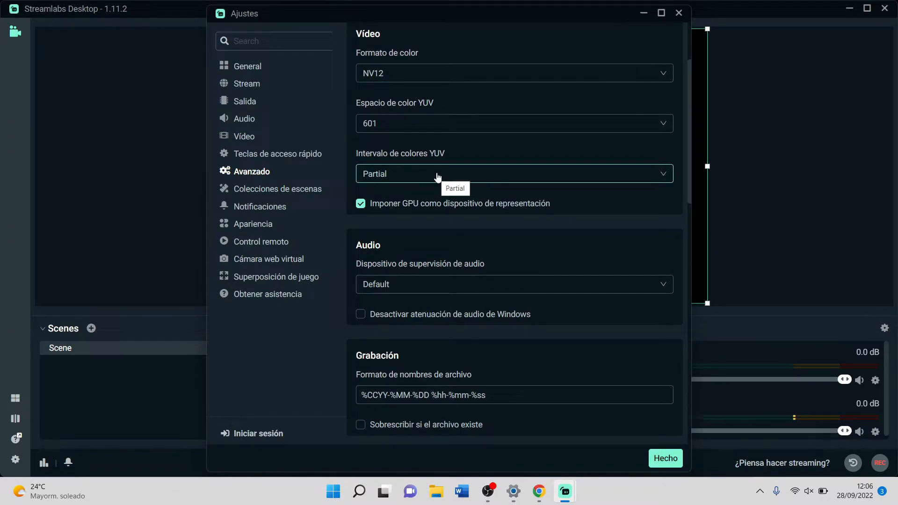
left_click(517, 124)
left_click(516, 123)
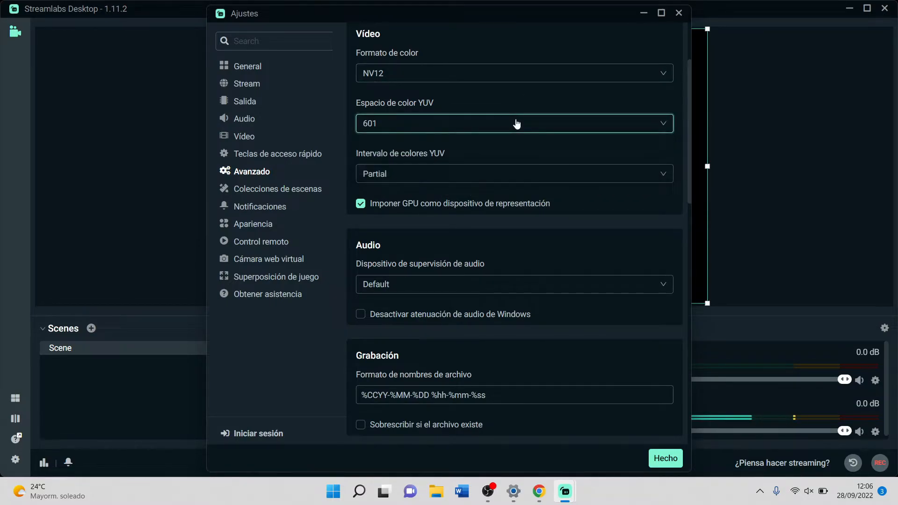
left_click(496, 81)
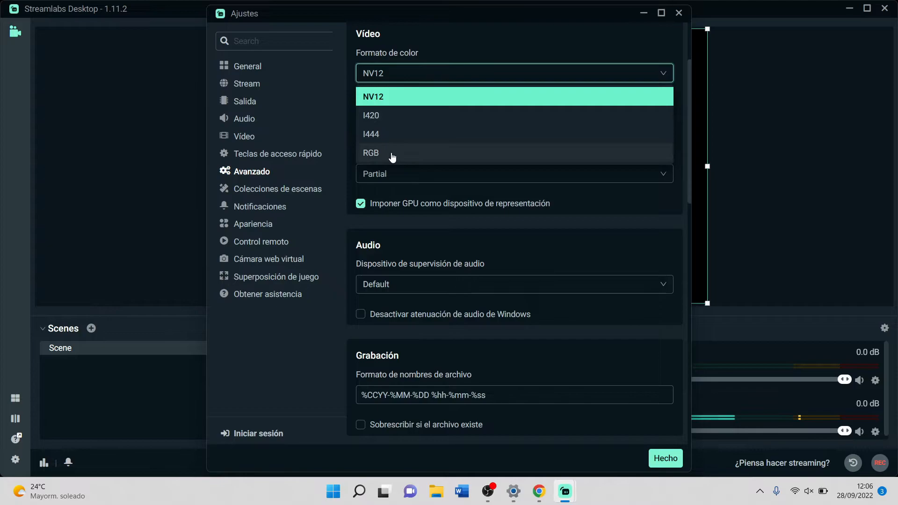
left_click(476, 60)
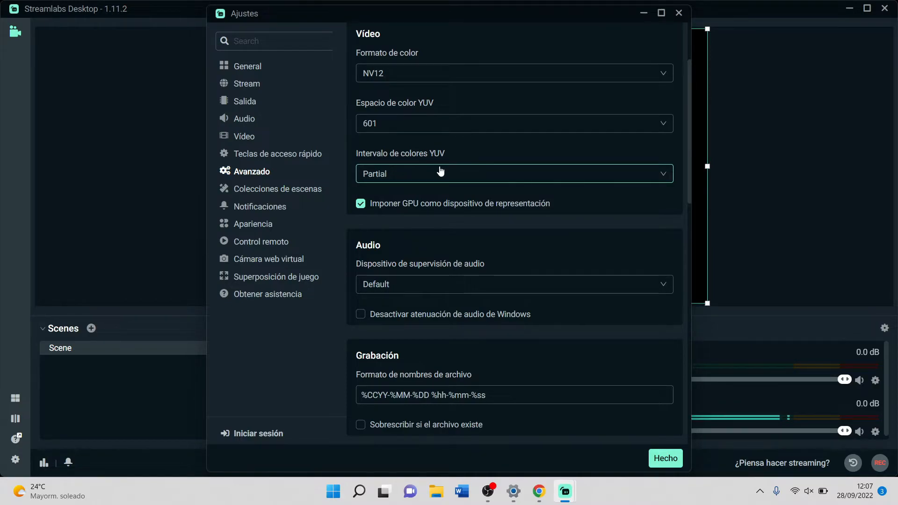
Check the audio monitoring device choices, keeping Default, and examine the recording file name and replay buffer settings
left_click(370, 286)
left_click(369, 286)
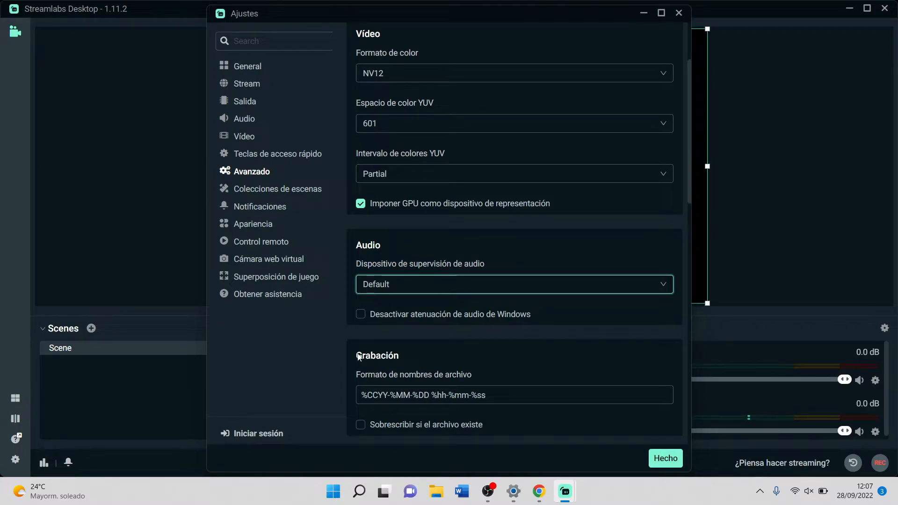
scroll(358, 354, "down", 3)
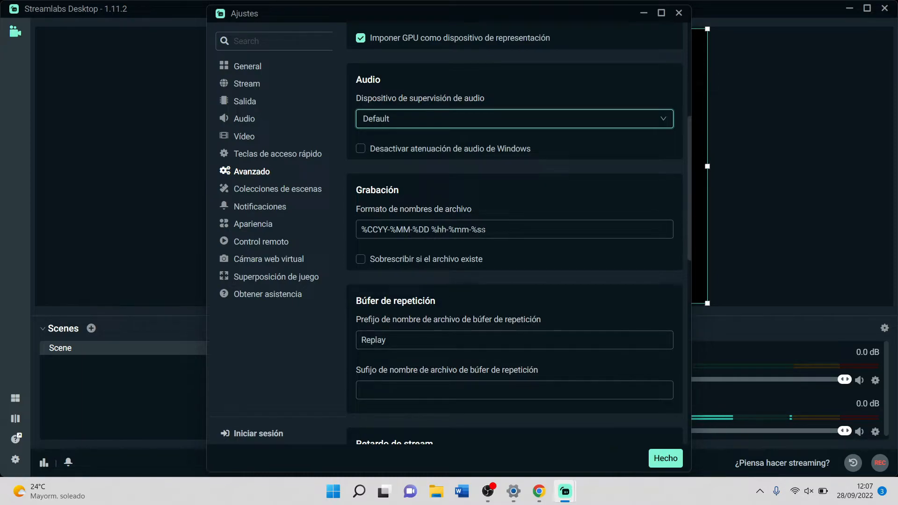
scroll(467, 234, "down", 1)
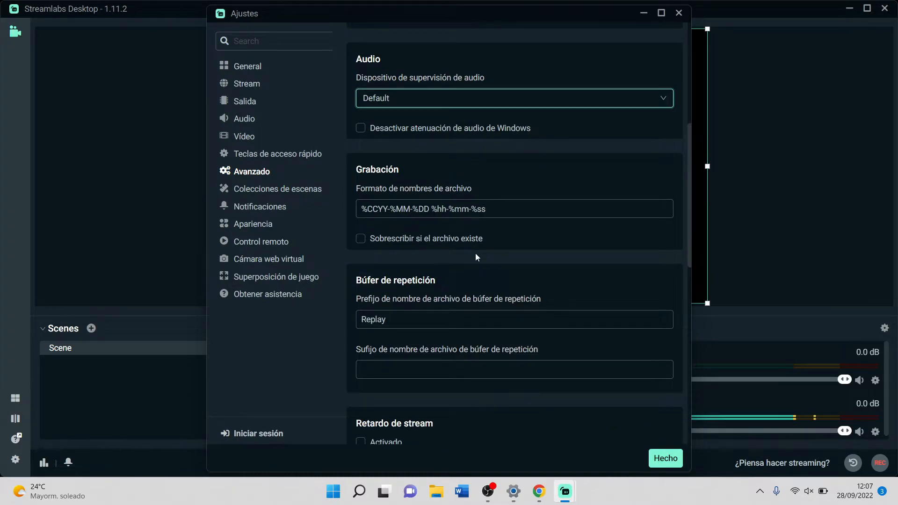
Examine the advanced settings for replay buffer, stream delay, automatic reconnection, network, sources and media files without changing them
scroll(475, 253, "down", 3)
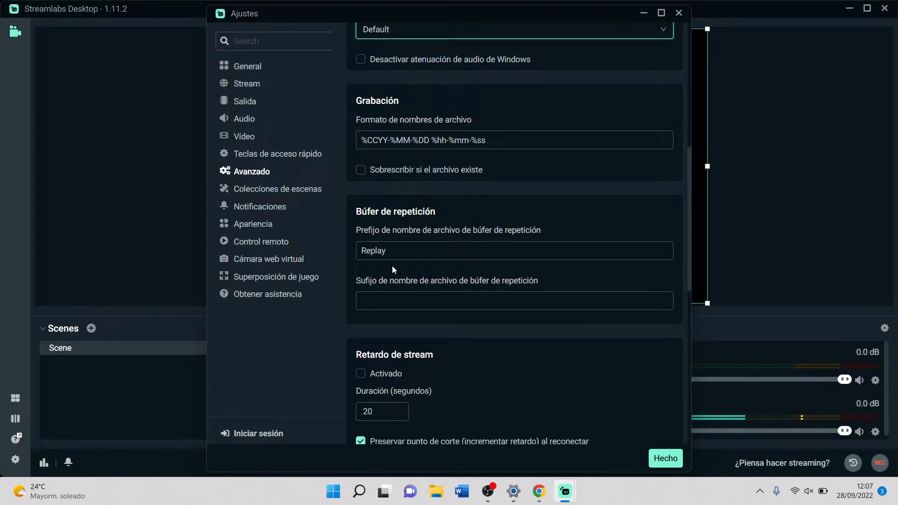
scroll(392, 265, "down", 3)
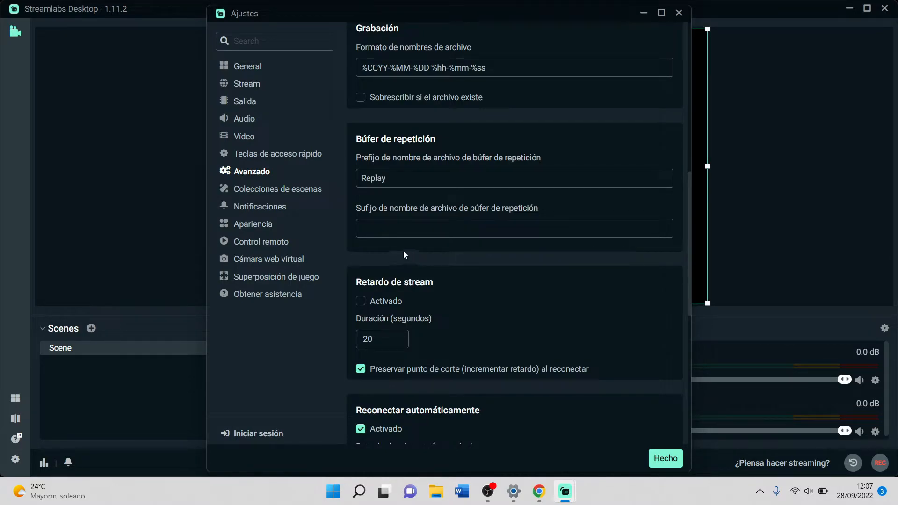
scroll(399, 249, "down", 2)
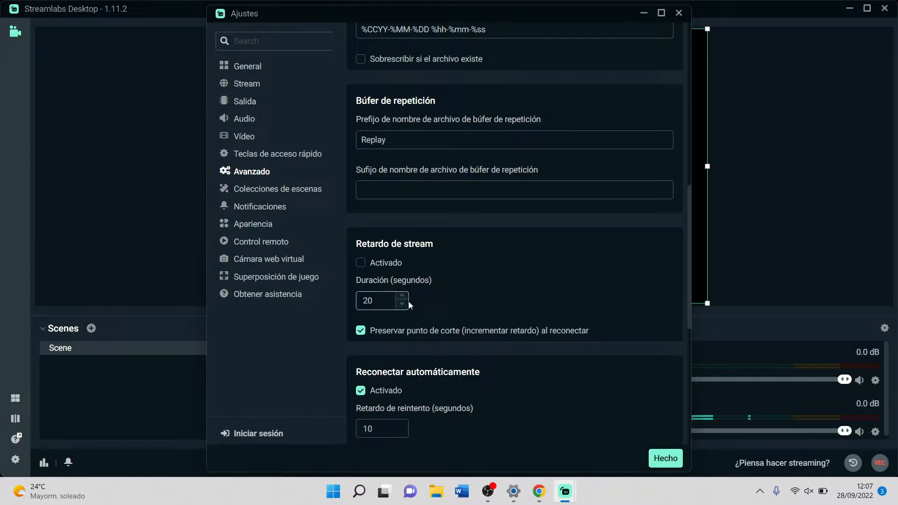
left_click(375, 310)
scroll(392, 345, "down", 6)
scroll(392, 345, "up", 1)
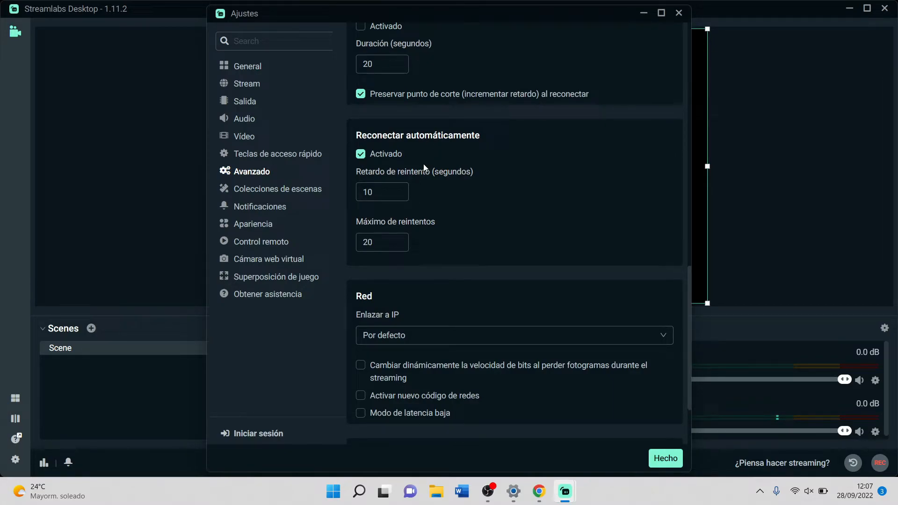
left_click(377, 193)
scroll(431, 308, "down", 2)
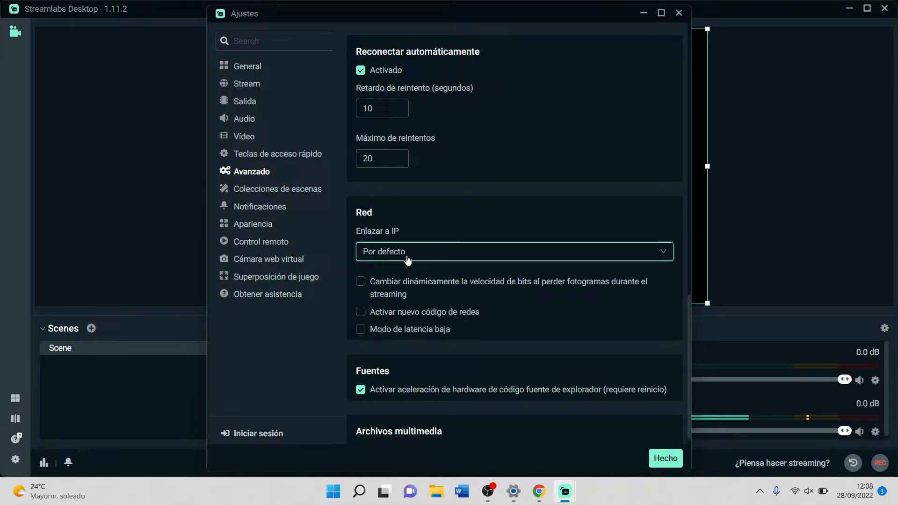
scroll(437, 347, "down", 1)
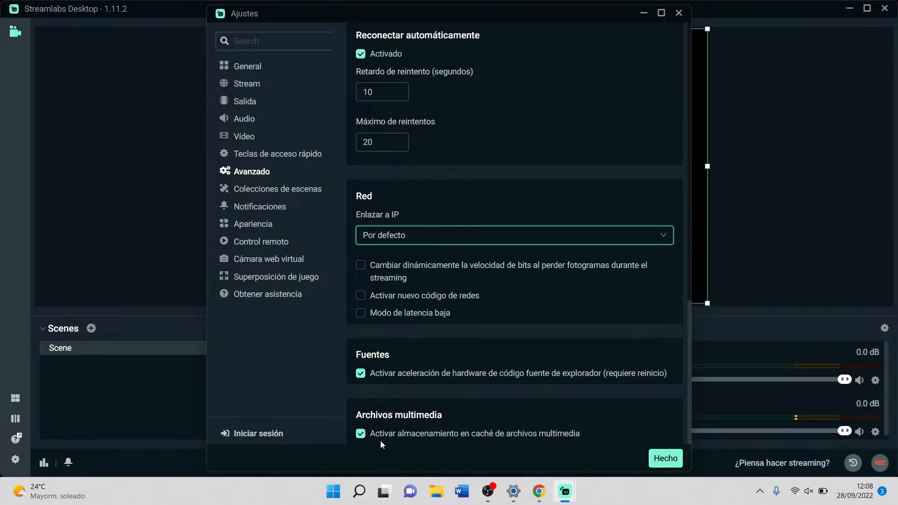
Review the scene collection options and the notification settings
scroll(382, 443, "up", 10)
left_click(288, 189)
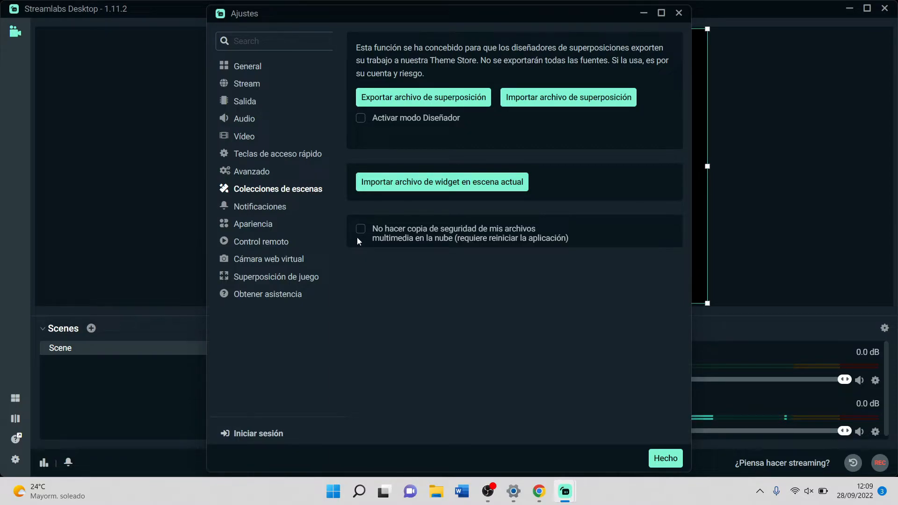
left_click(261, 209)
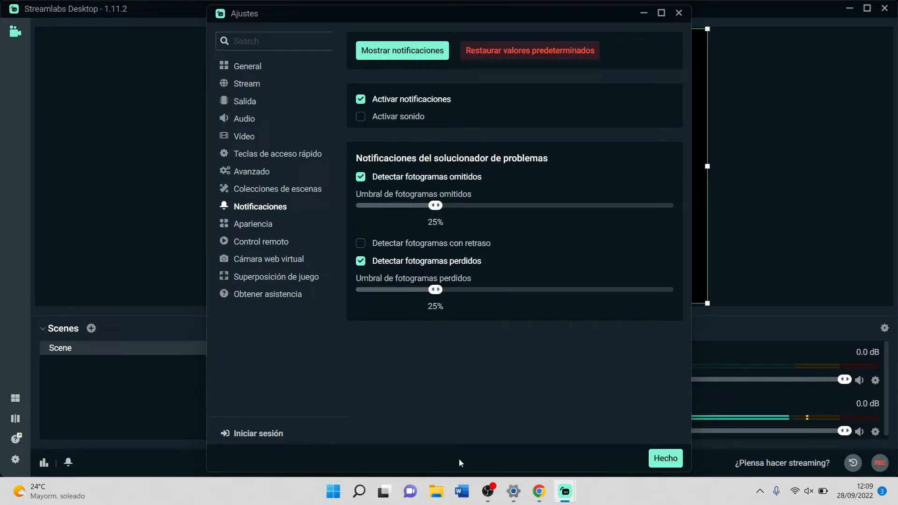
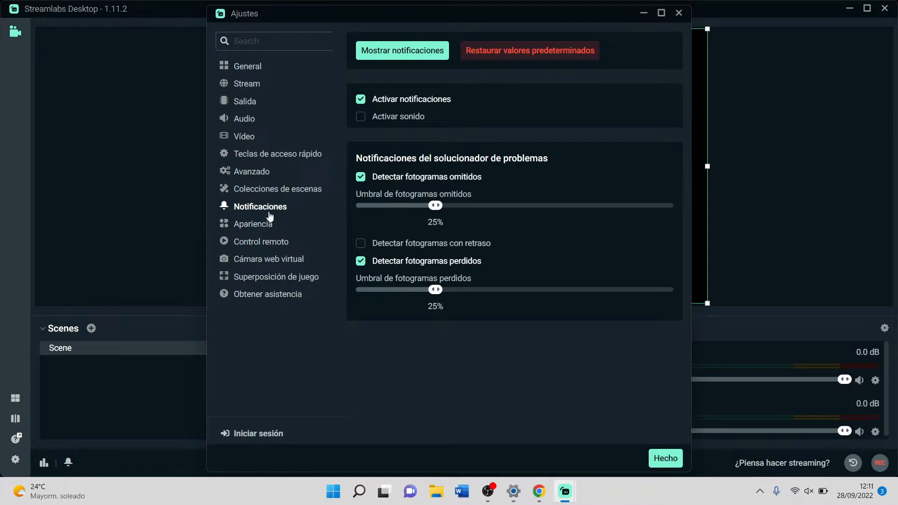
Try the day theme in the appearance settings and return to the NOCHE theme
left_click(269, 229)
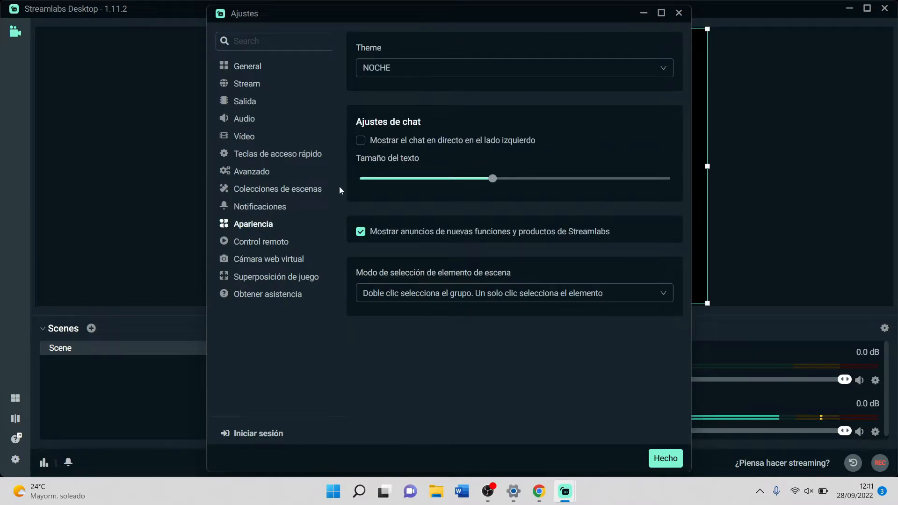
left_click(407, 72)
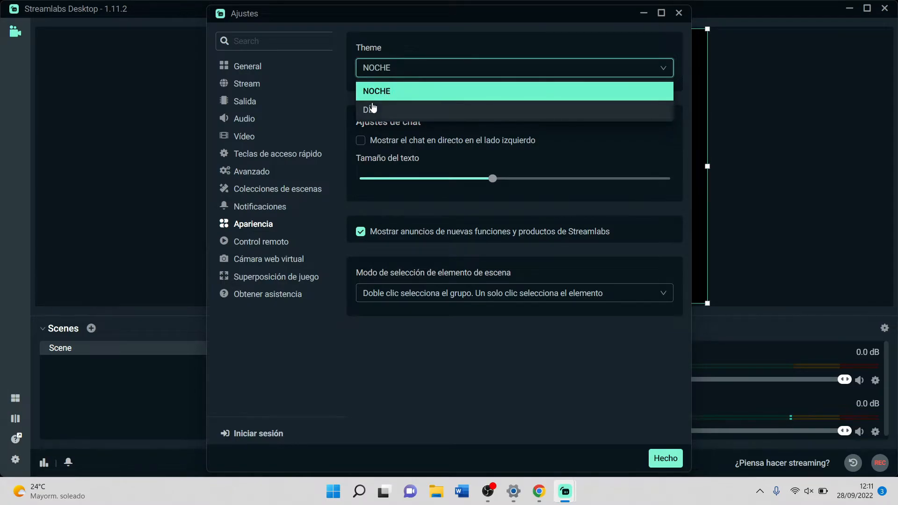
left_click(369, 109)
left_click(397, 70)
left_click(391, 90)
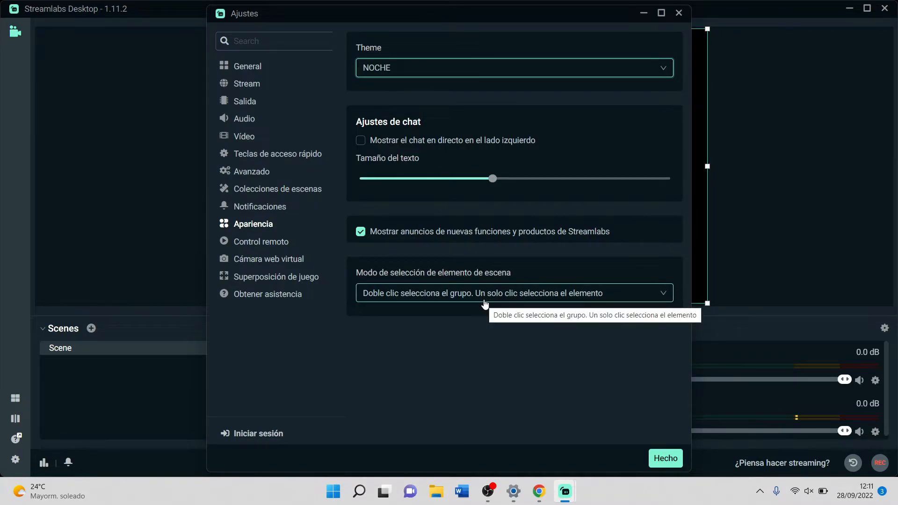
Review the remote control, virtual webcam and in-game overlay settings, and close the settings window
left_click(257, 247)
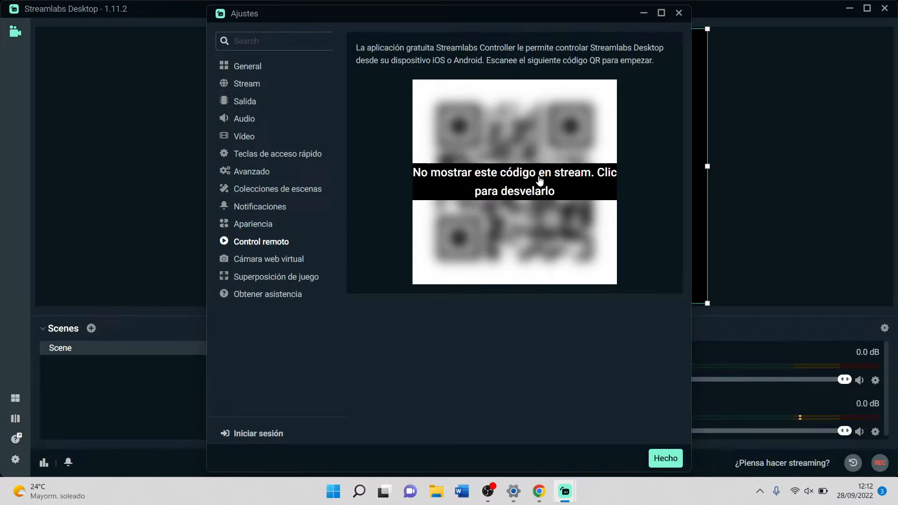
left_click(276, 265)
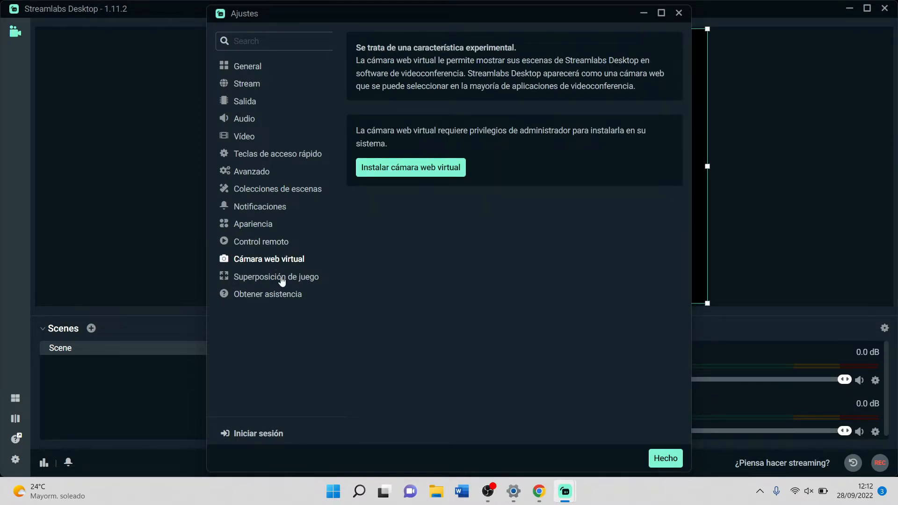
left_click(282, 278)
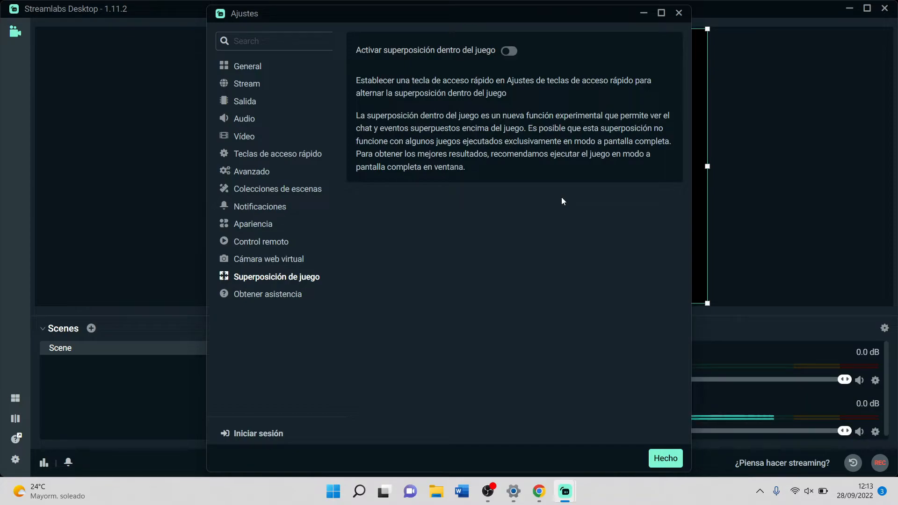
left_click(678, 14)
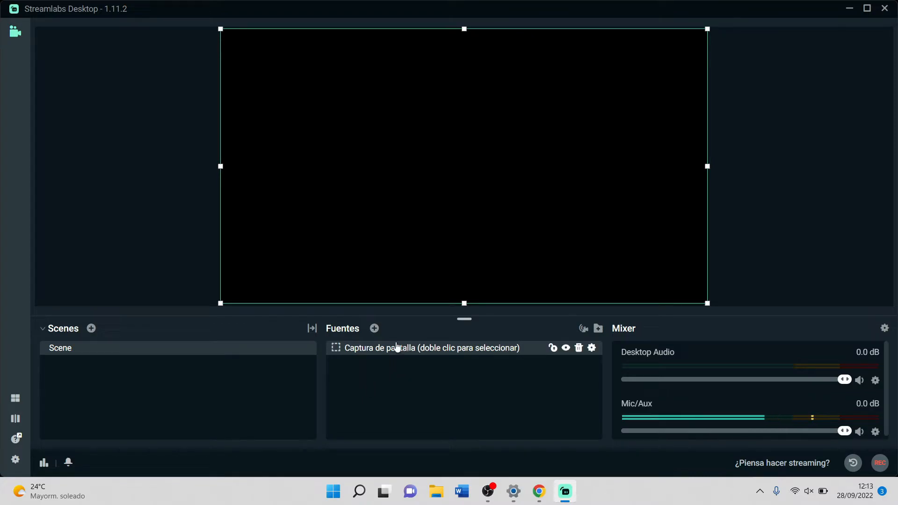
Add a source named Media File without choosing a local file, keeping its YUV color range on Automático
left_click(375, 332)
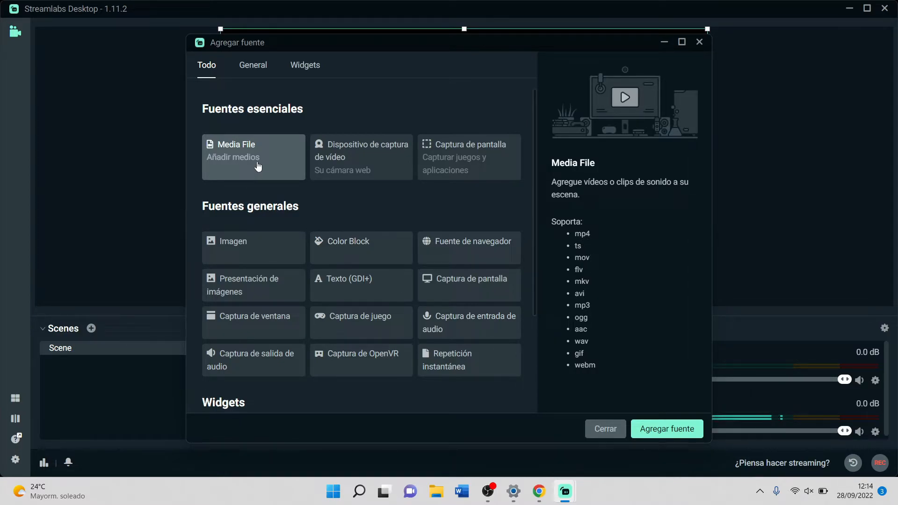
left_click(667, 429)
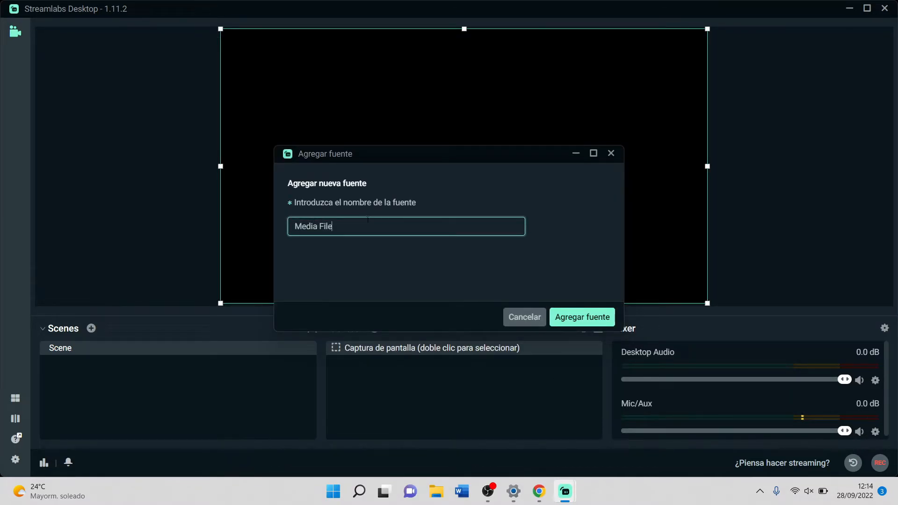
left_click(570, 316)
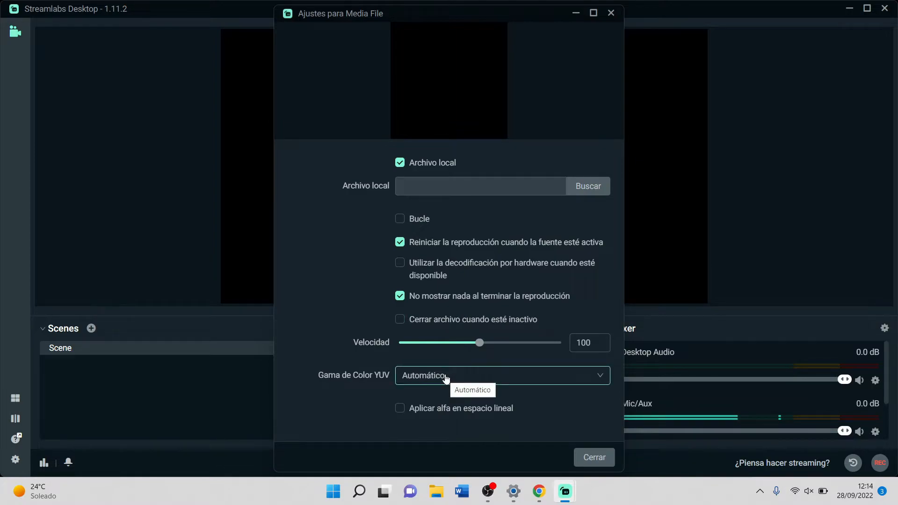
left_click(445, 380)
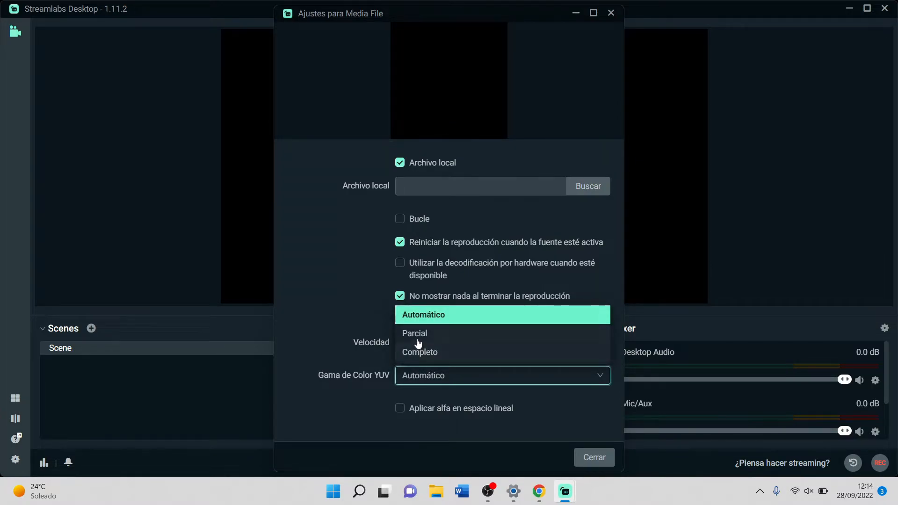
left_click(302, 299)
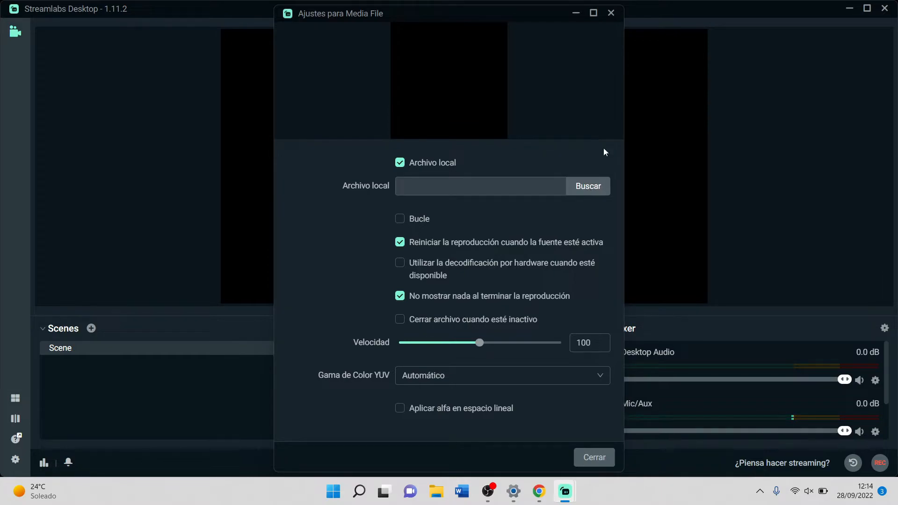
left_click(611, 14)
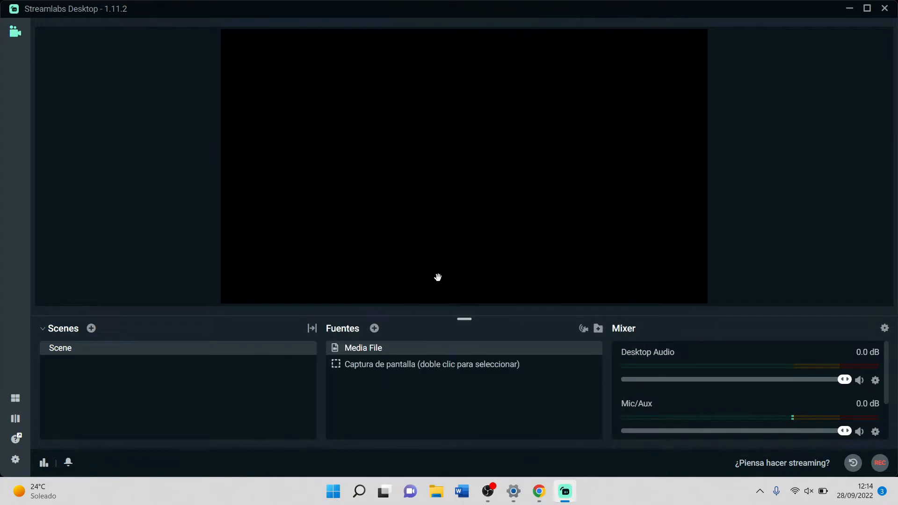
Add a source named Video Capture Device that uses the HP TrueVision HD Camera
left_click(373, 328)
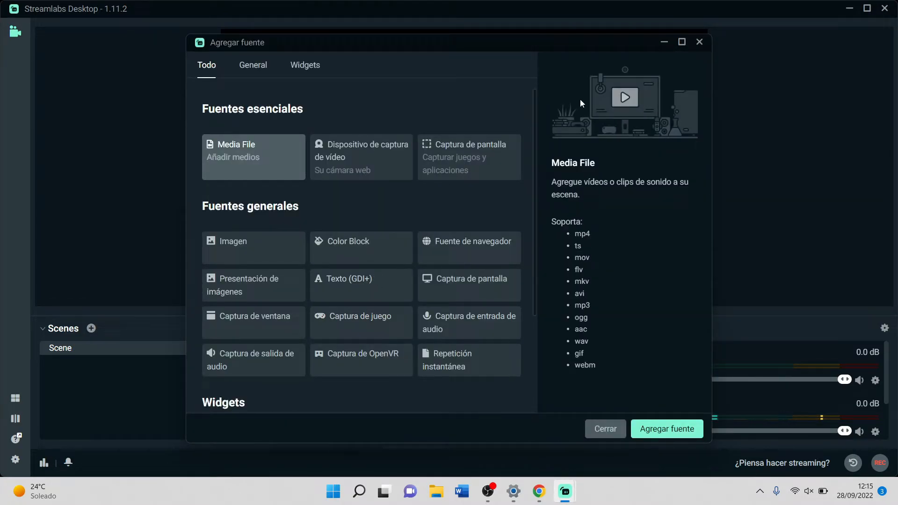
left_click(364, 163)
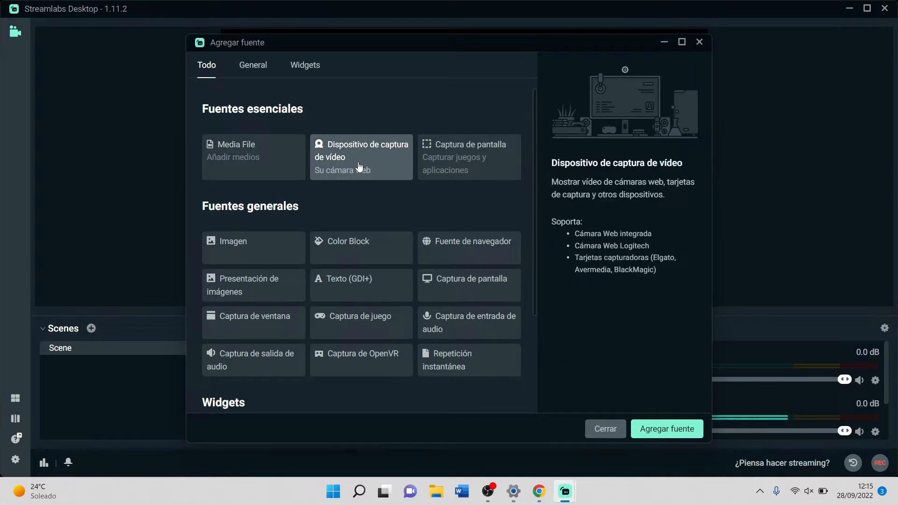
left_click(695, 437)
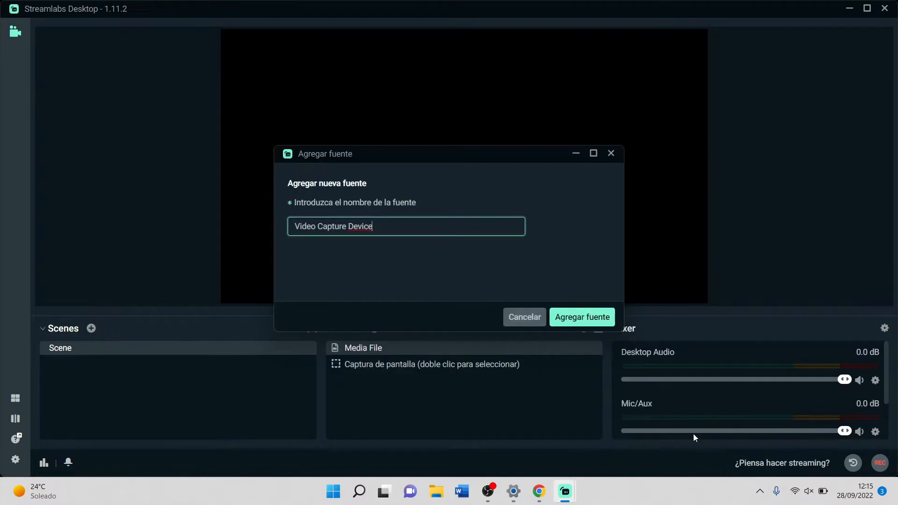
left_click(561, 321)
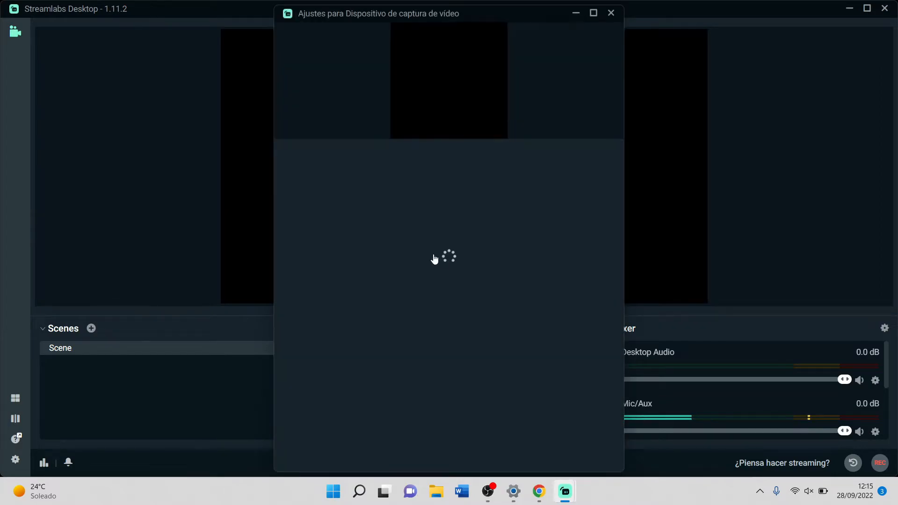
left_click(457, 163)
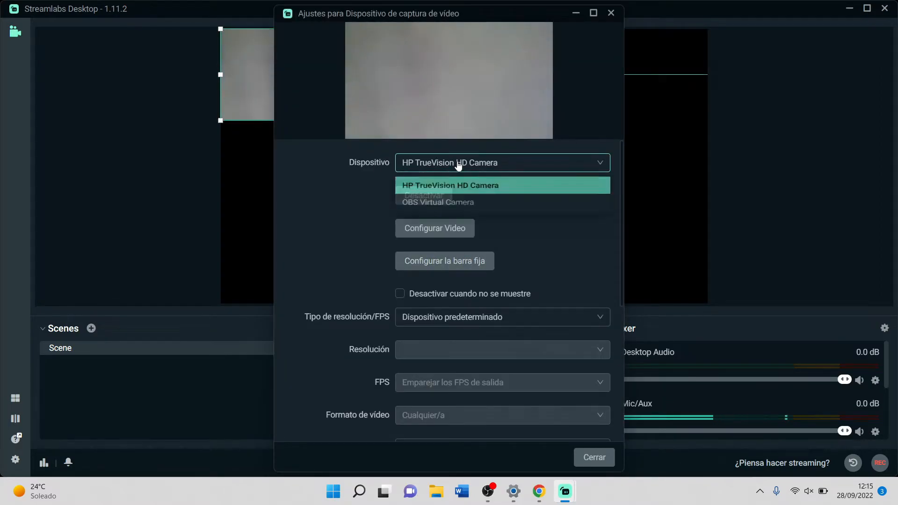
left_click(437, 178)
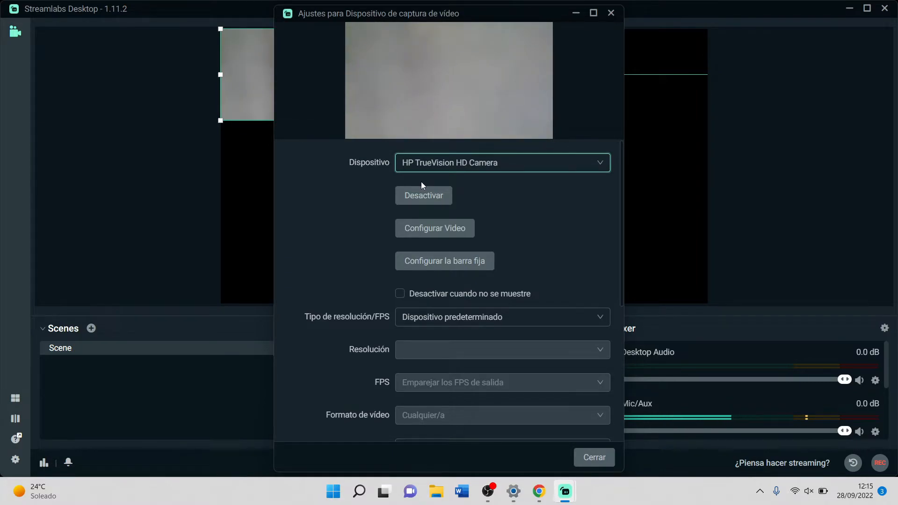
left_click(430, 171)
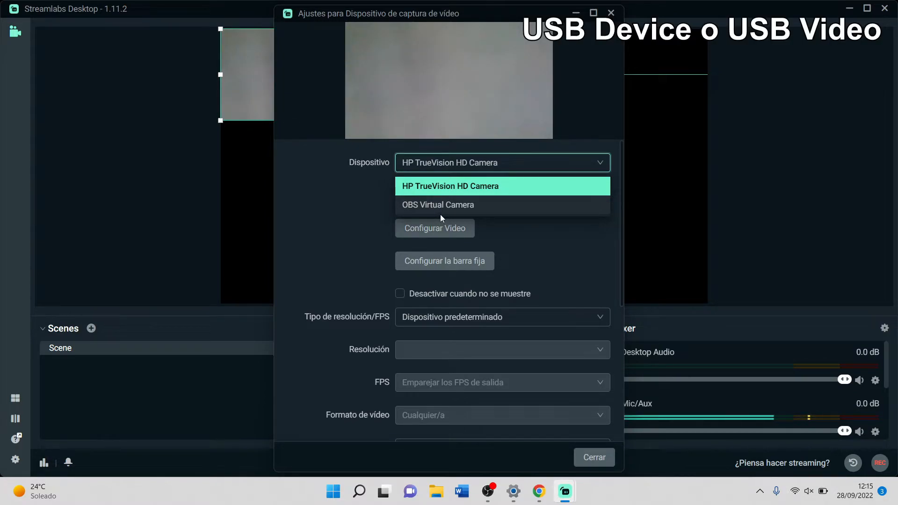
left_click(414, 163)
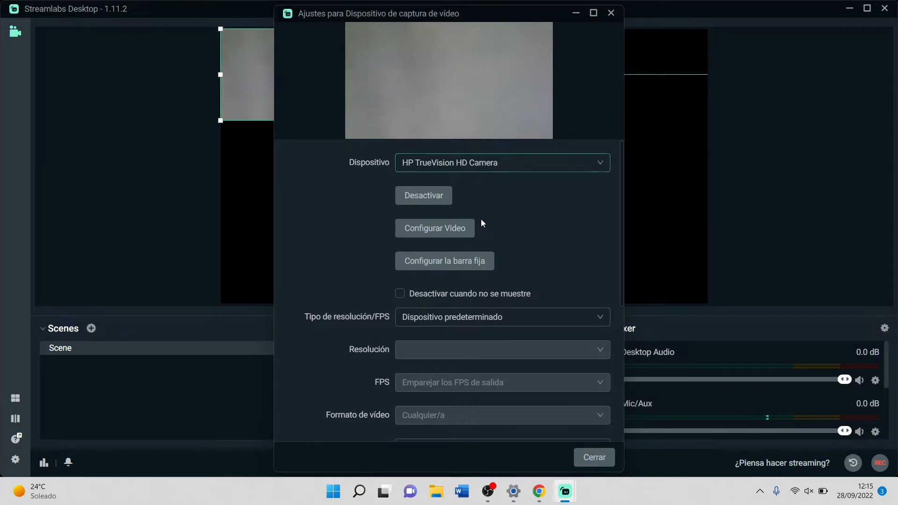
Examine the camera's video properties and PowerLine frequency choices, and close the properties without changes
left_click(446, 236)
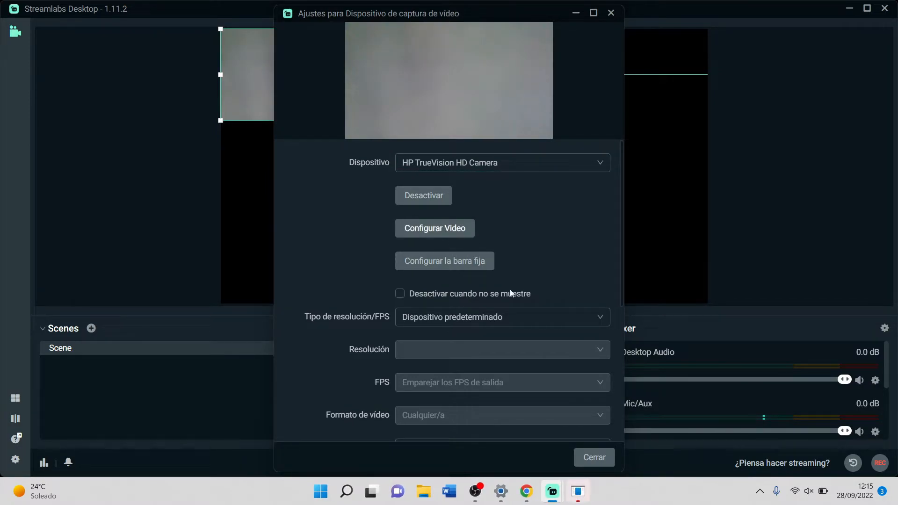
left_click(580, 492)
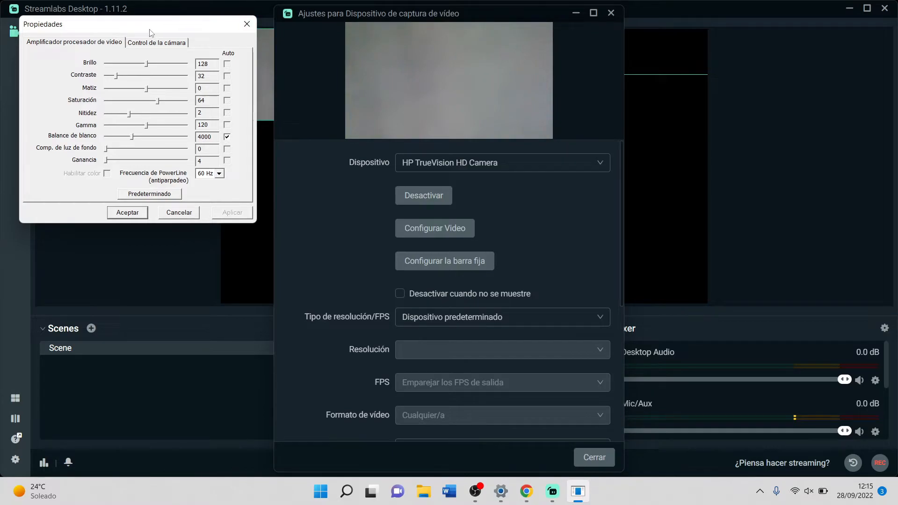
left_click_drag(152, 31, 402, 61)
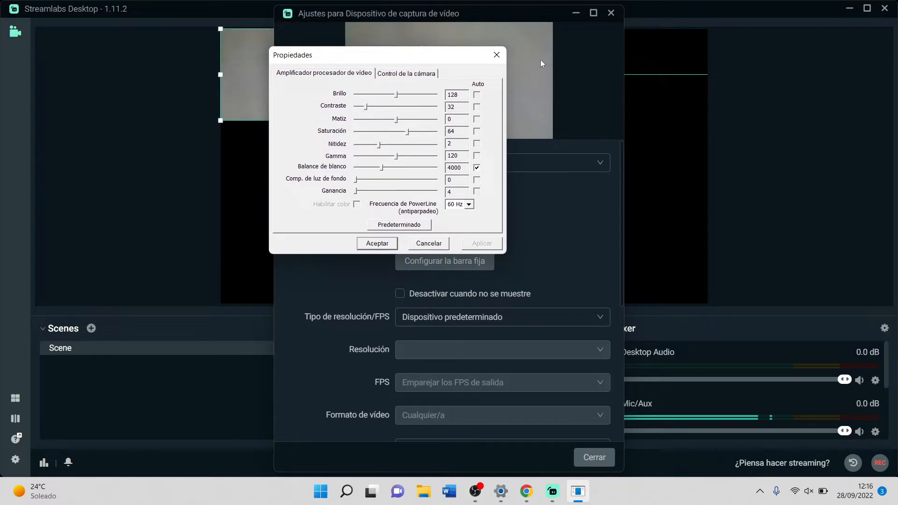
left_click(469, 205)
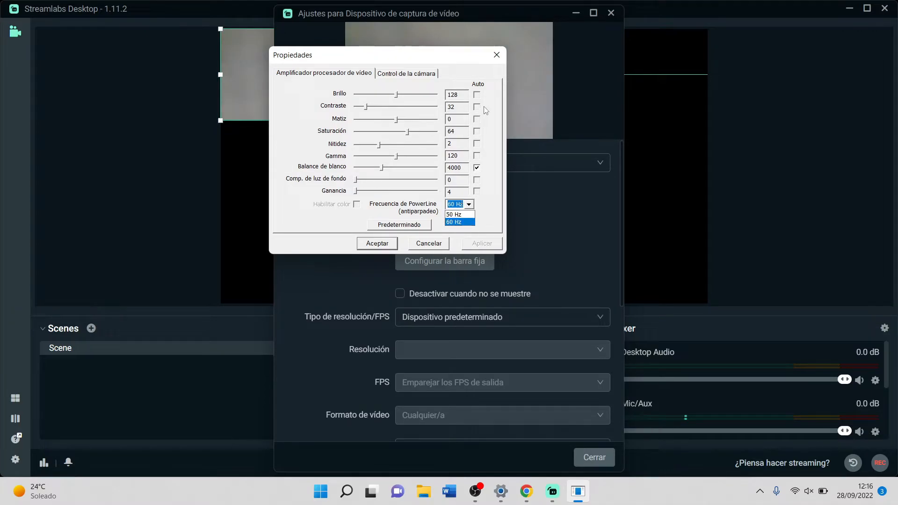
left_click(496, 57)
left_click(497, 55)
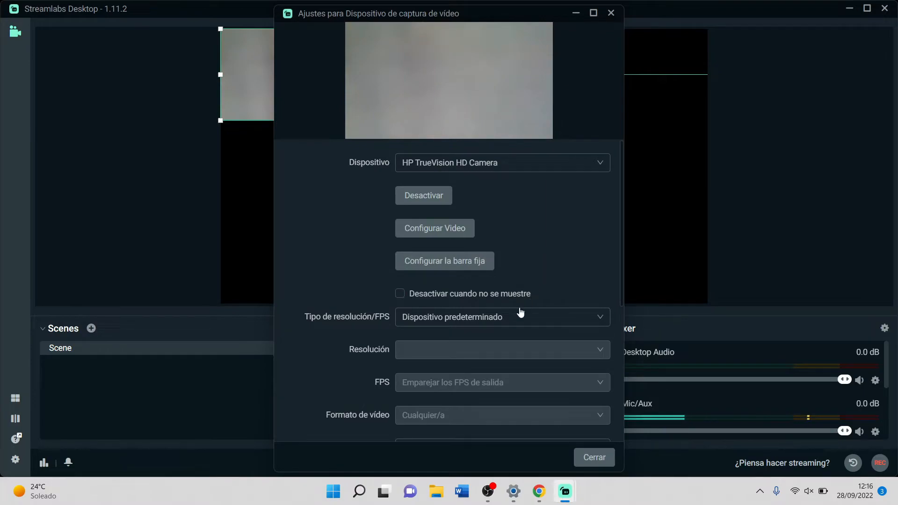
Set the capture device's resolution/FPS type to Personalizado, keeping its resolution at 1280x720
left_click(485, 325)
left_click(552, 268)
scroll(553, 266, "down", 3)
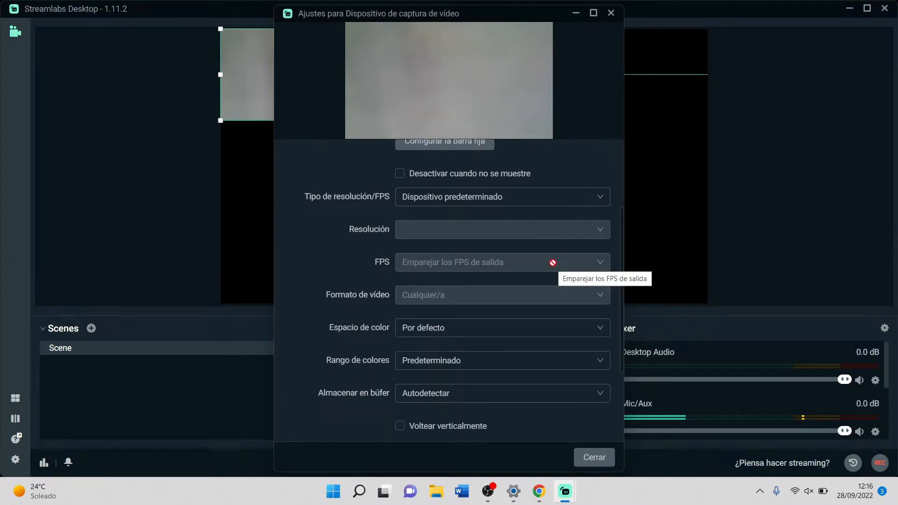
left_click(498, 202)
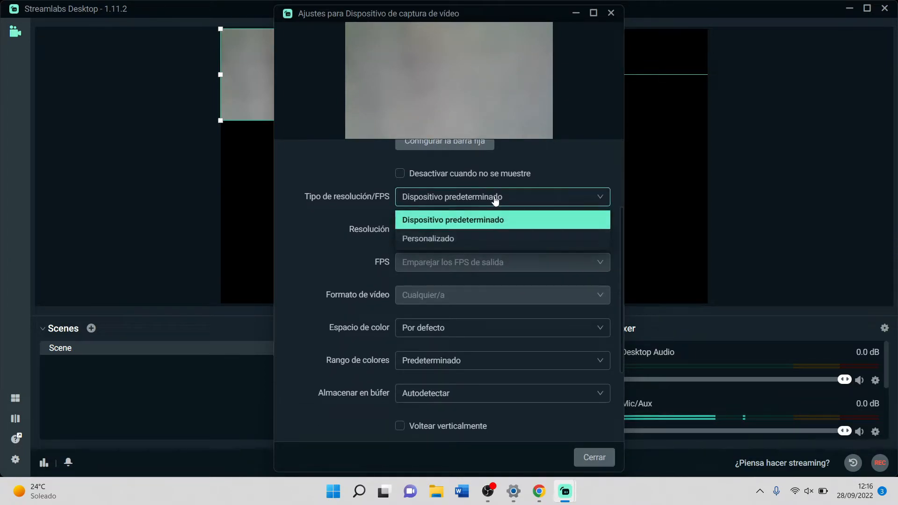
left_click(466, 238)
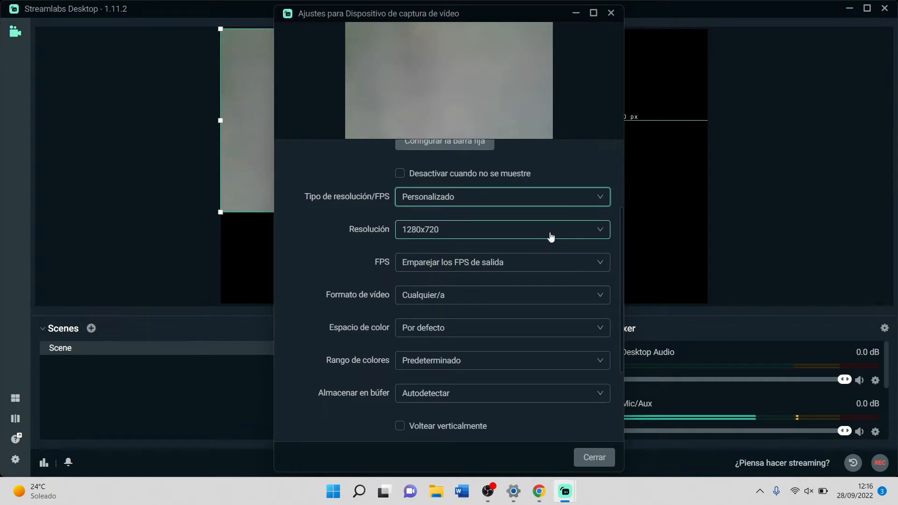
left_click(594, 237)
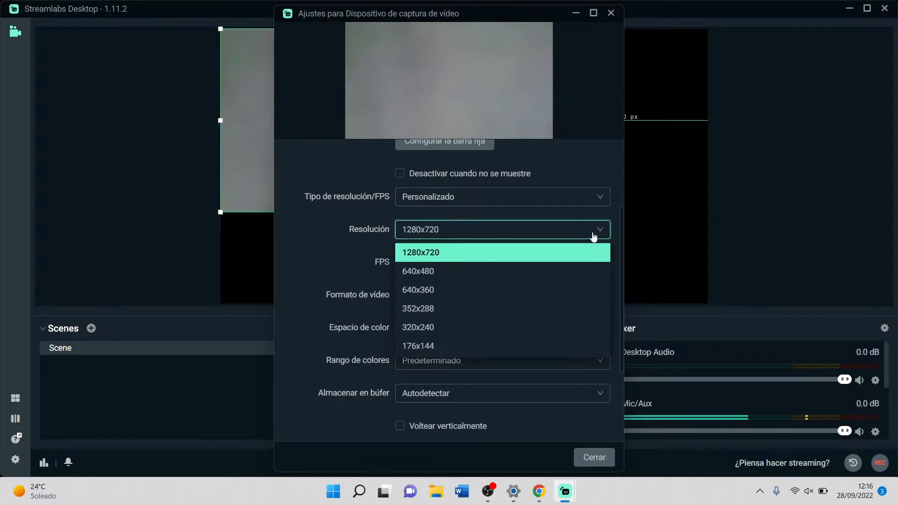
left_click(341, 247)
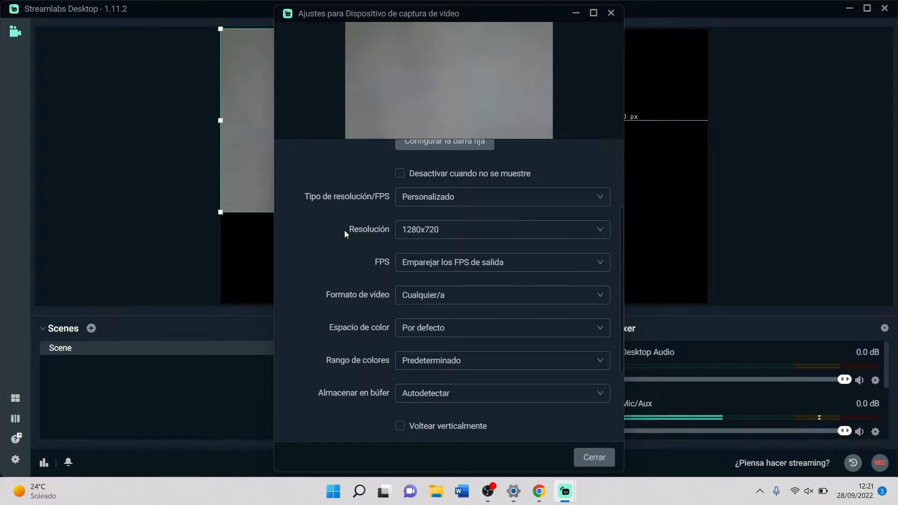
Examine the capture device's video format, color space, color range, buffering and audio output options without changing them
left_click(416, 298)
left_click(367, 293)
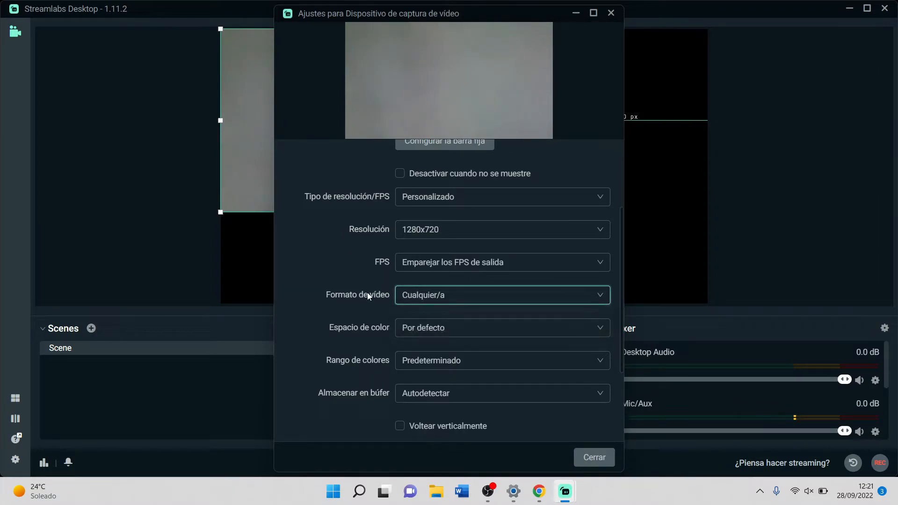
left_click(427, 336)
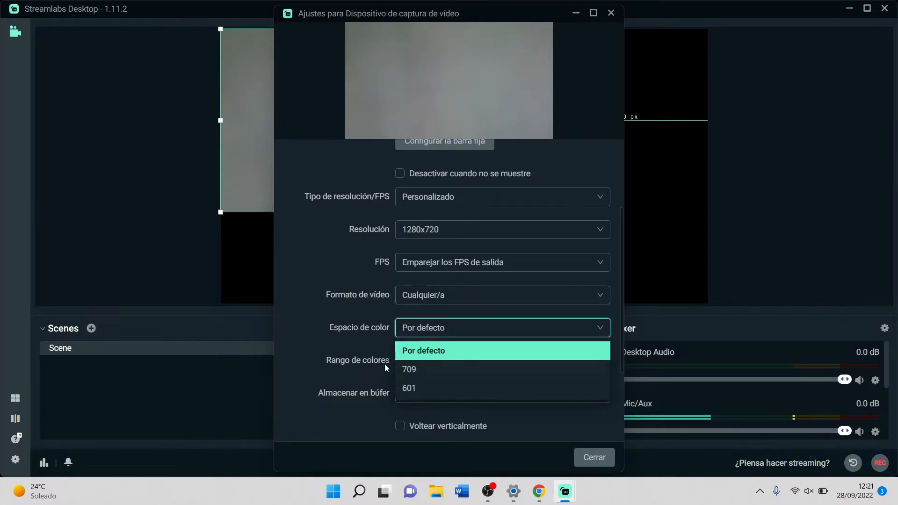
left_click(369, 361)
left_click(411, 368)
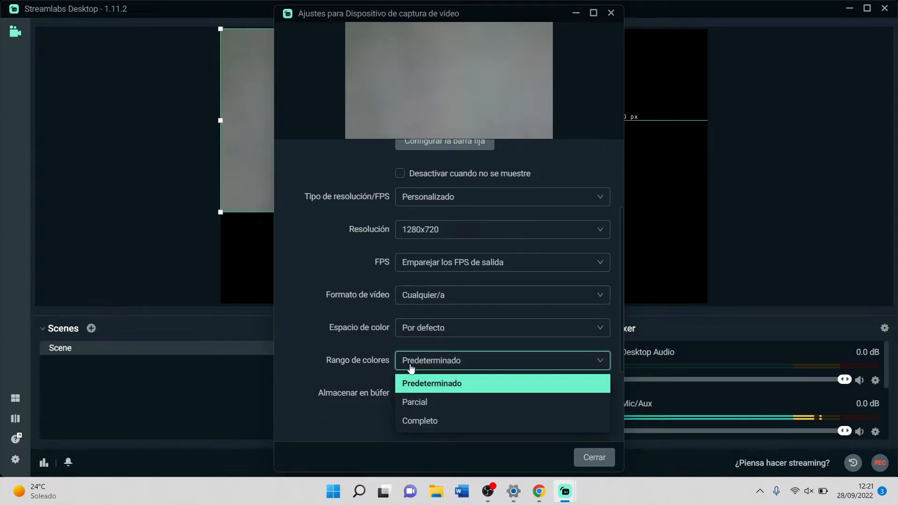
left_click(361, 368)
scroll(361, 367, "down", 1)
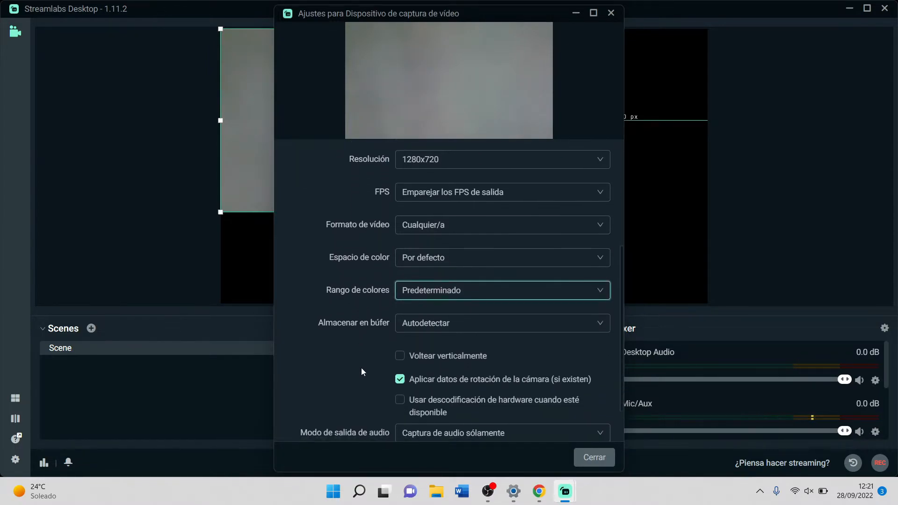
left_click(407, 328)
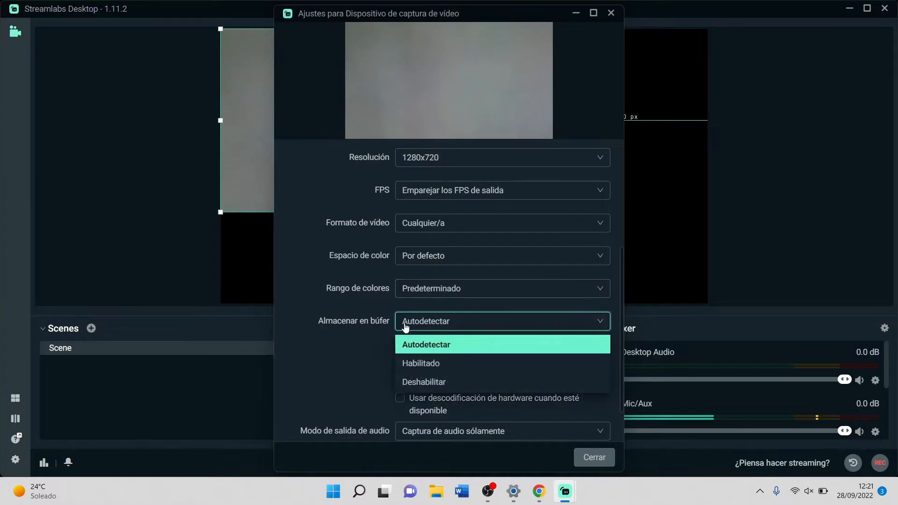
left_click(370, 338)
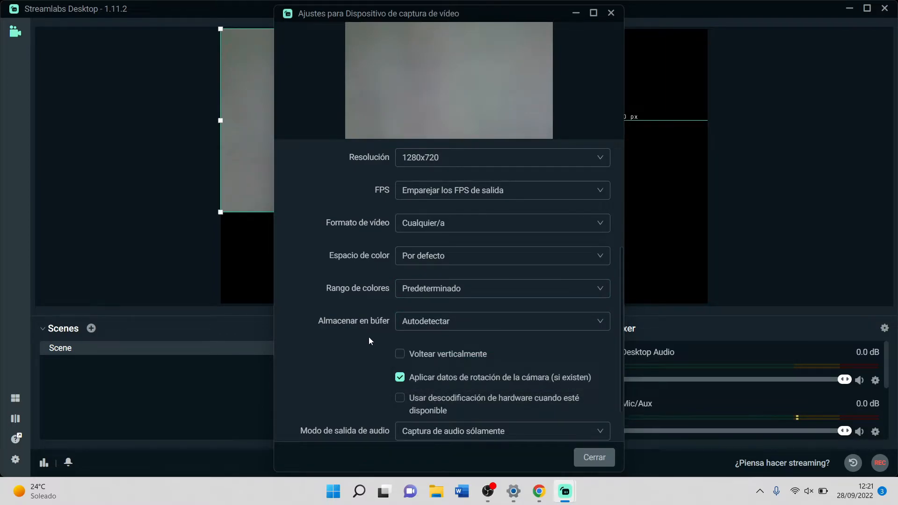
scroll(369, 336, "down", 1)
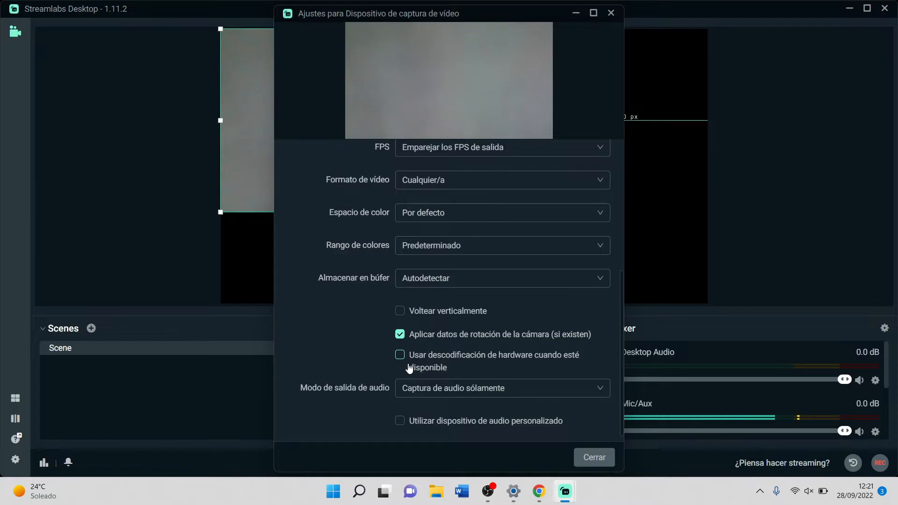
scroll(389, 397, "down", 1)
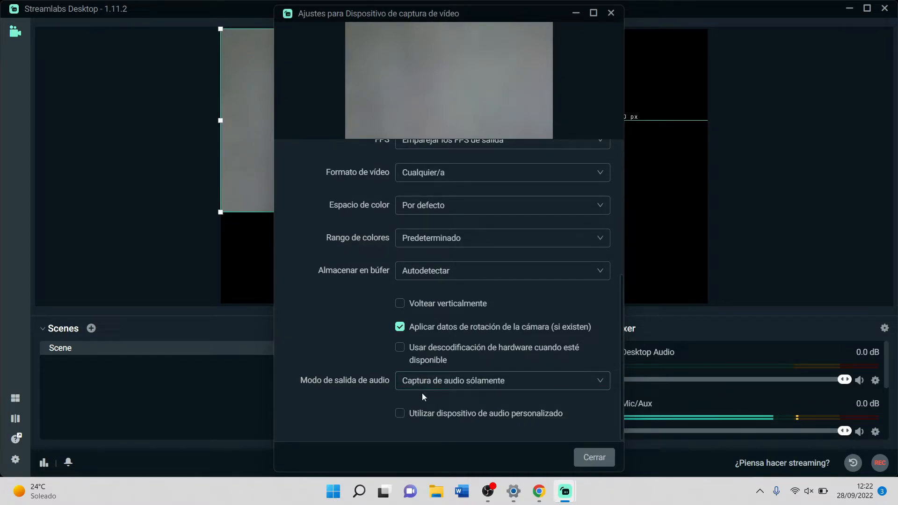
Enable a custom audio device for the capture source, keep Microphone Array (AMD Audio Device), and close the source settings
left_click(400, 414)
scroll(322, 367, "down", 1)
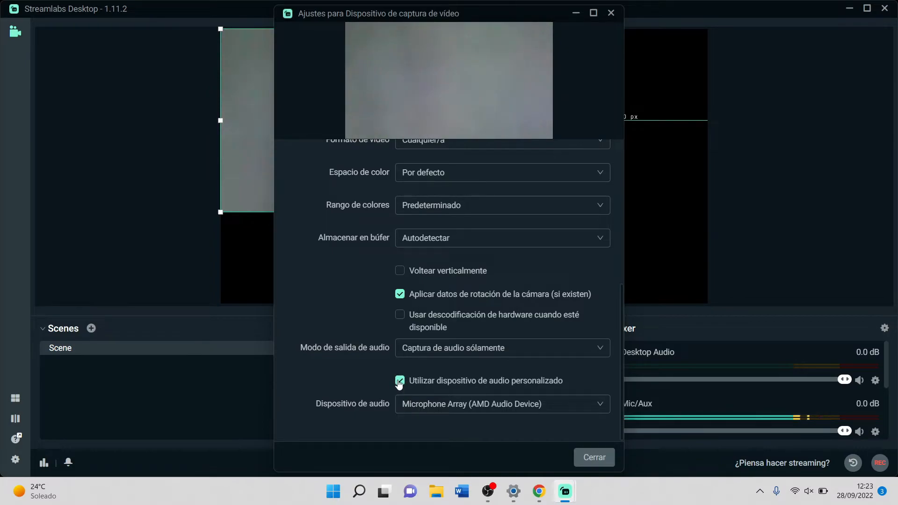
left_click(405, 405)
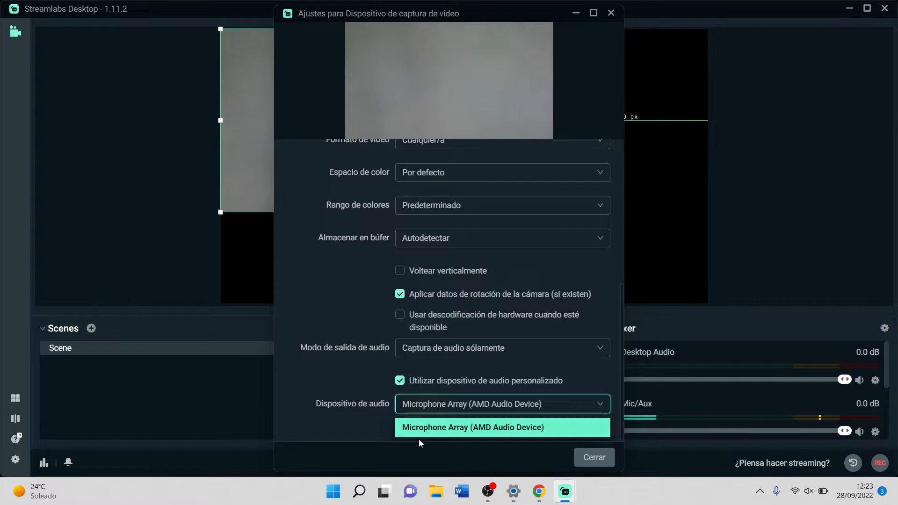
left_click(335, 408)
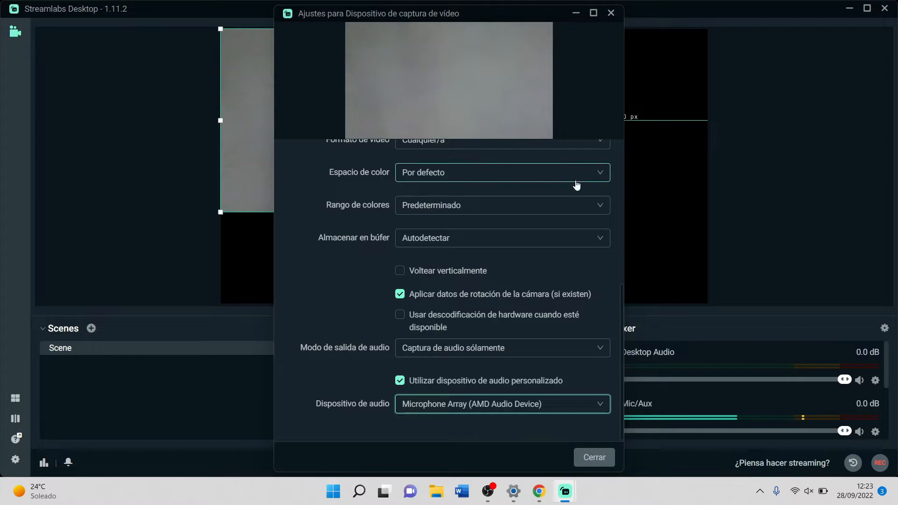
scroll(577, 185, "up", 6)
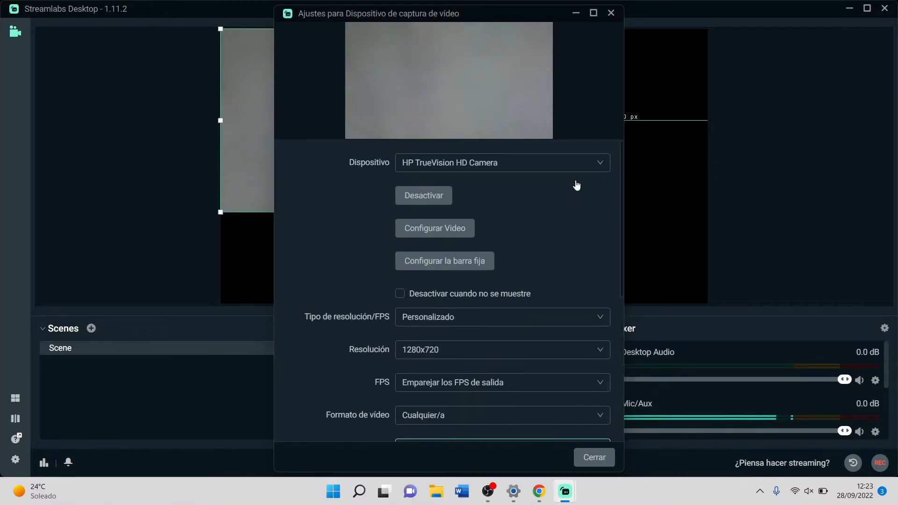
left_click(611, 14)
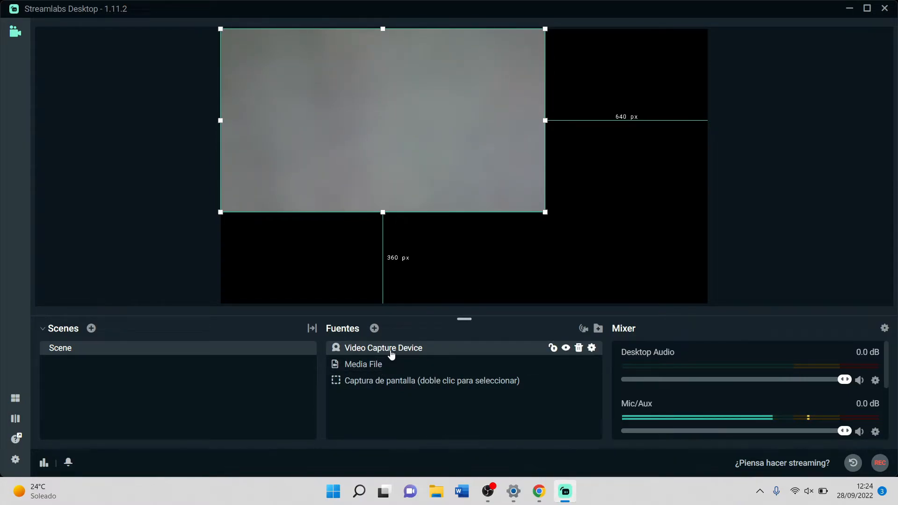
Delete the Video Capture Device source from the scene and confirm the removal
left_click(579, 348)
left_click(398, 253)
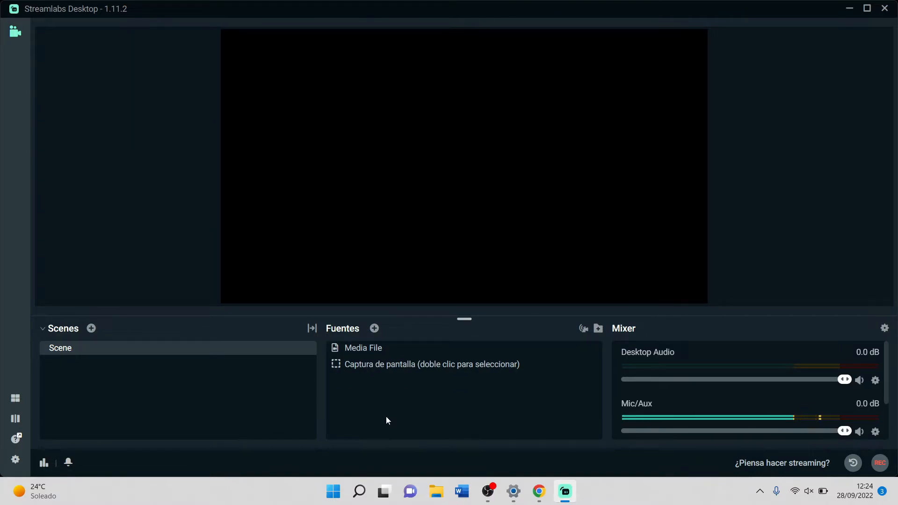
Start adding a source and choose the essential Captura de pantalla type for games and applications
left_click(375, 328)
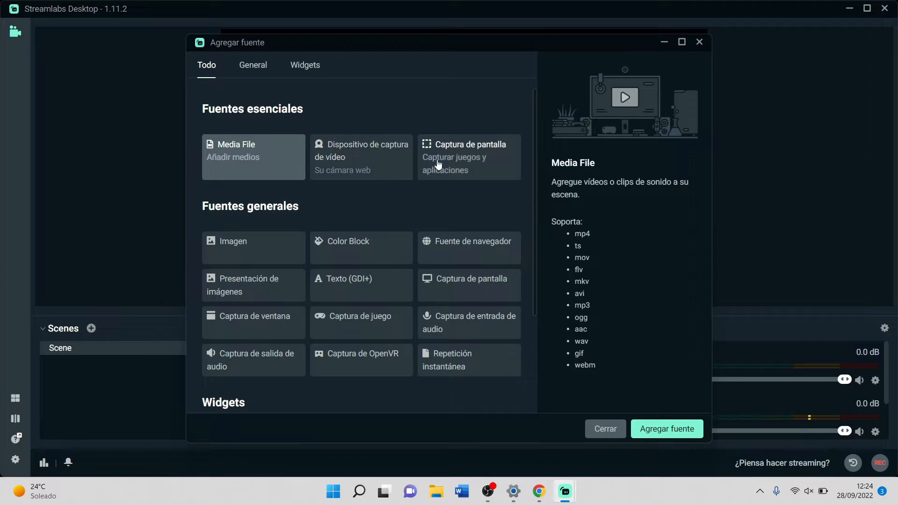
left_click(482, 169)
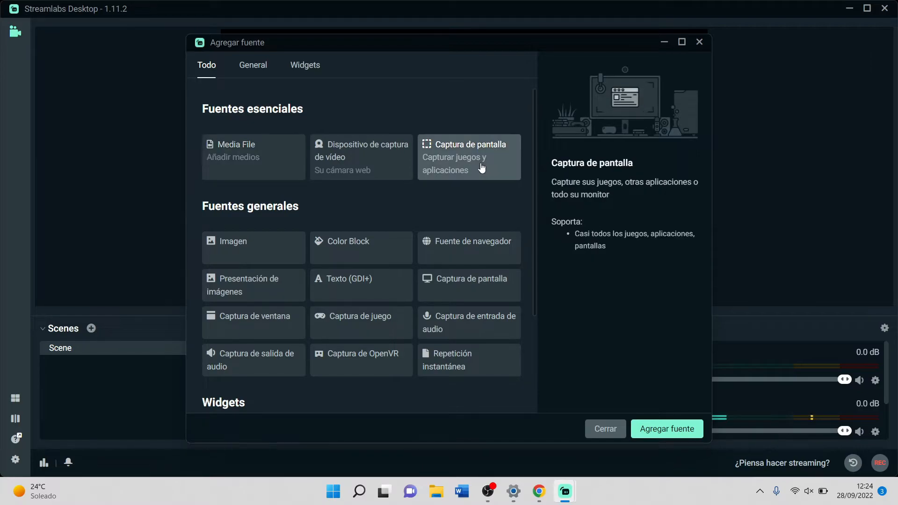
Add a new Captura de pantalla source named "Pantalla" instead of reusing the existing one
left_click(666, 429)
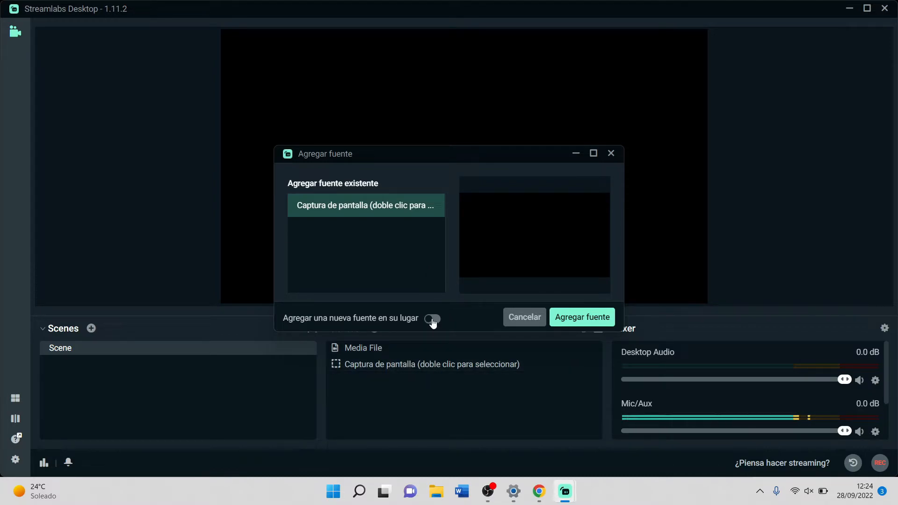
left_click(432, 320)
type("Pant")
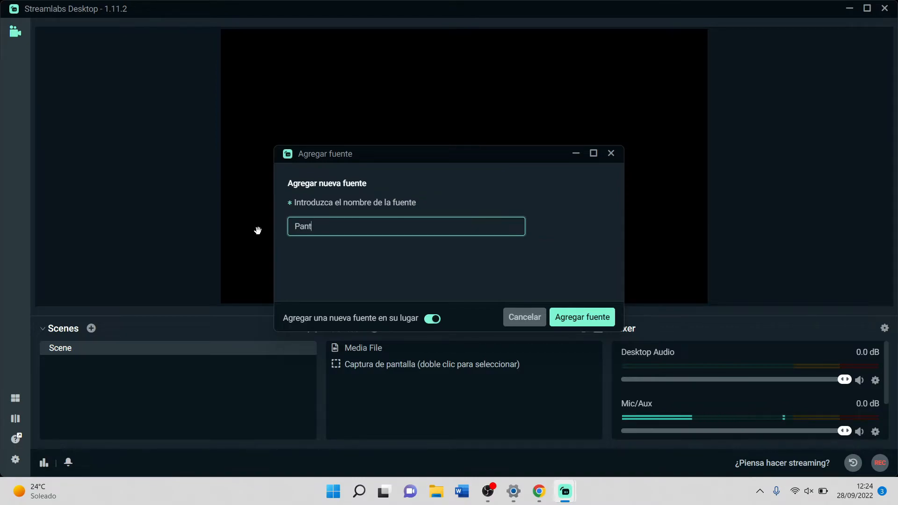
type("alla")
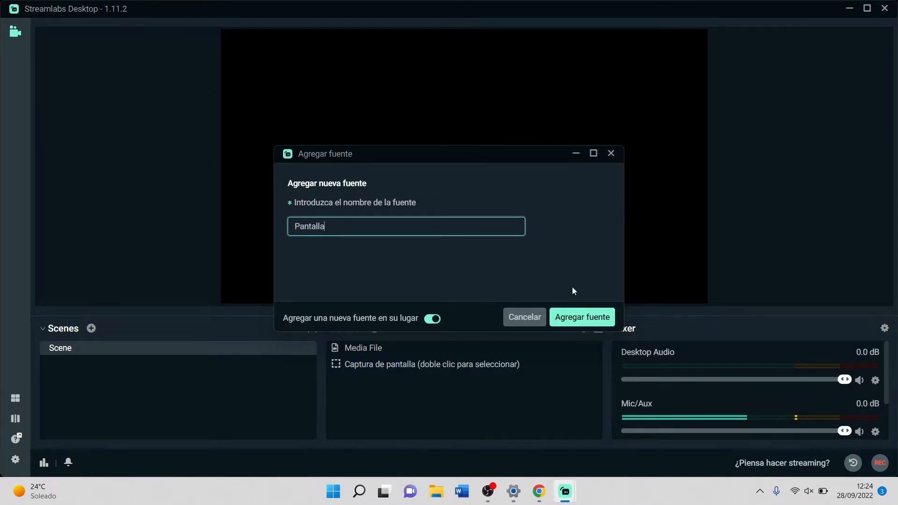
left_click(585, 313)
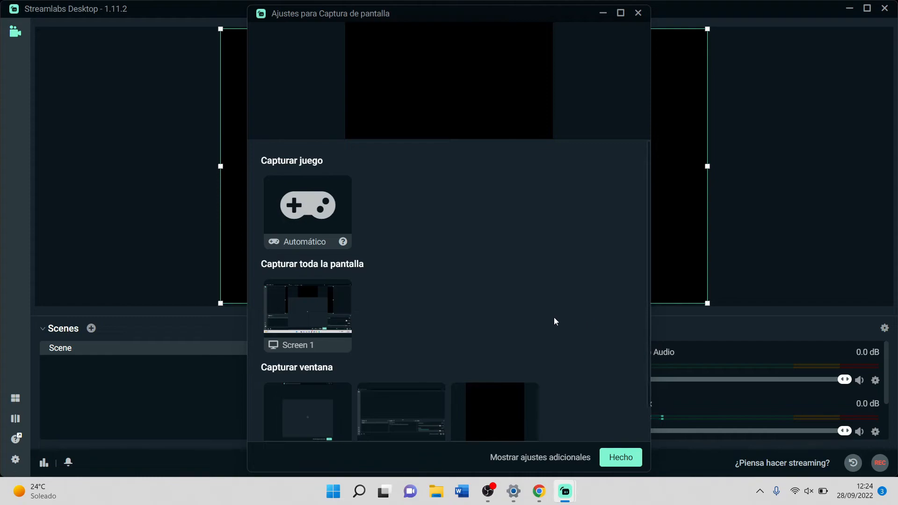
Review the available capture targets and choose the whole Screen 1 for the Pantalla source
scroll(533, 319, "down", 1)
scroll(533, 319, "up", 1)
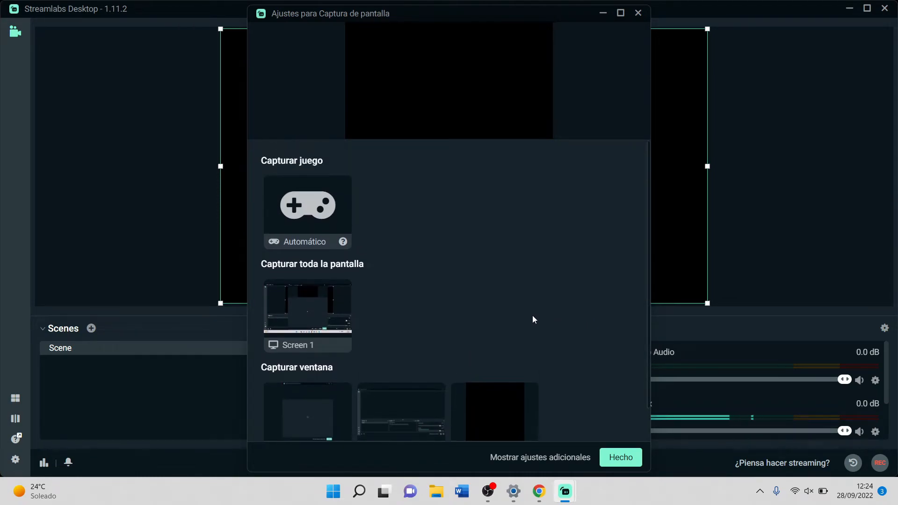
scroll(532, 320, "down", 1)
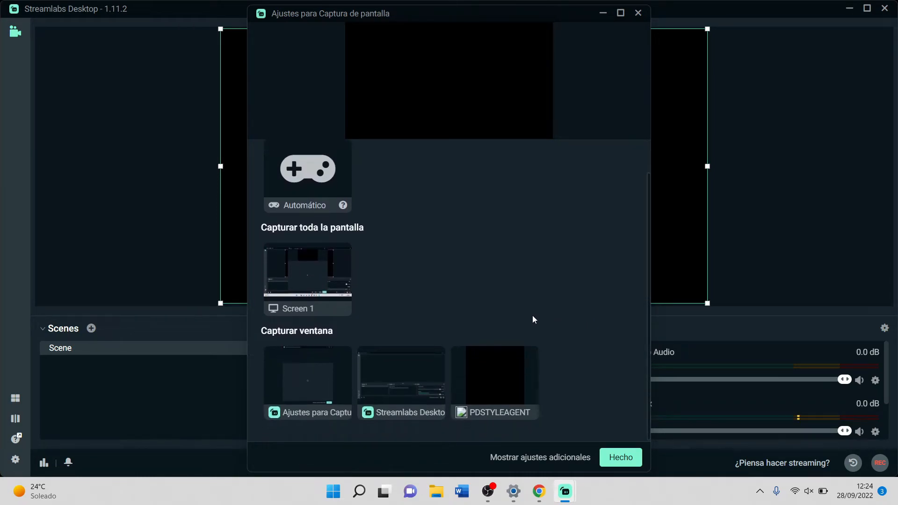
scroll(533, 320, "up", 1)
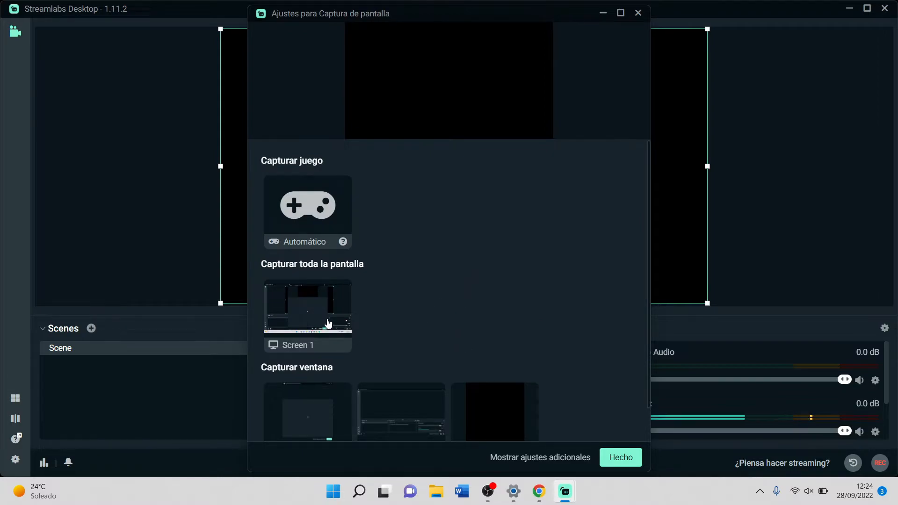
left_click(316, 314)
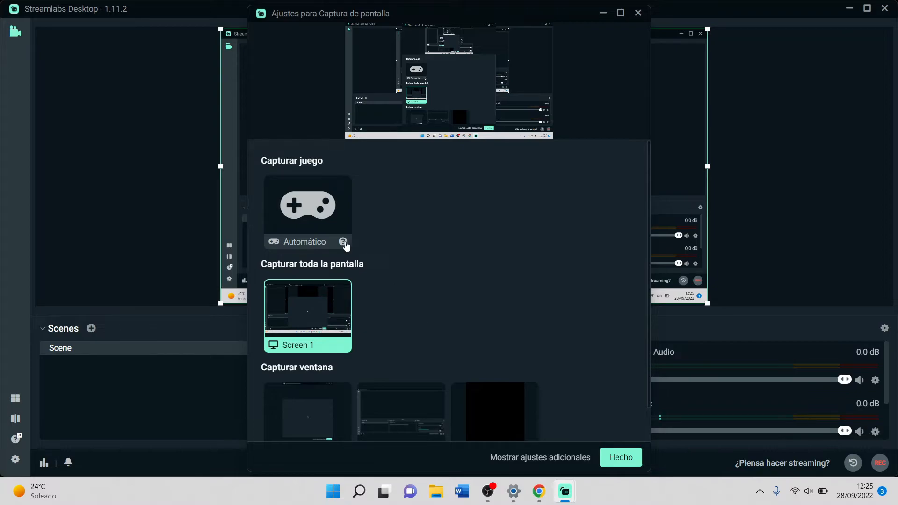
Try automatic game capture for the Pantalla source, and try capturing the screen capture settings window
mouse_move(344, 243)
left_click(282, 233)
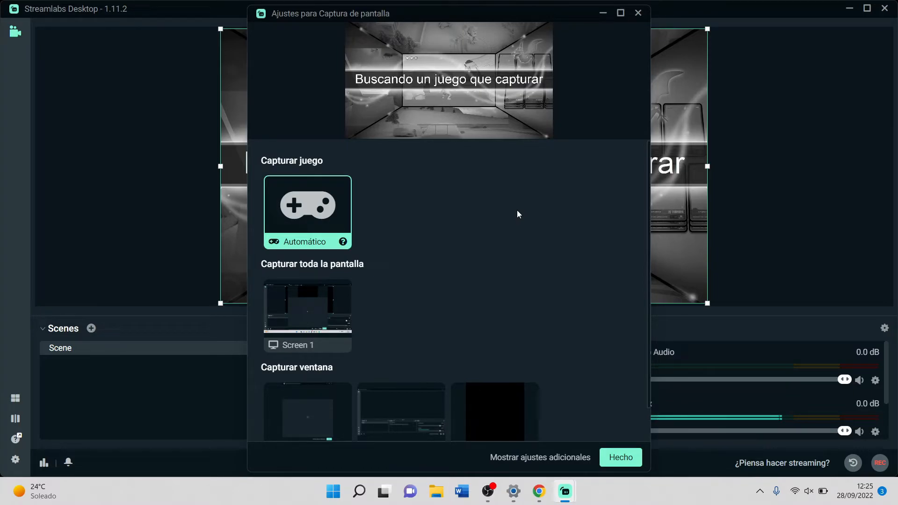
scroll(518, 212, "down", 1)
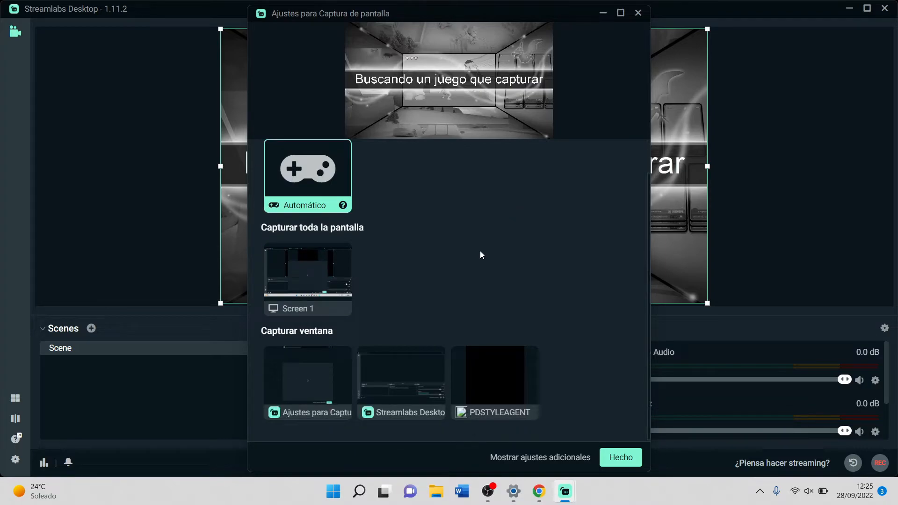
left_click(318, 388)
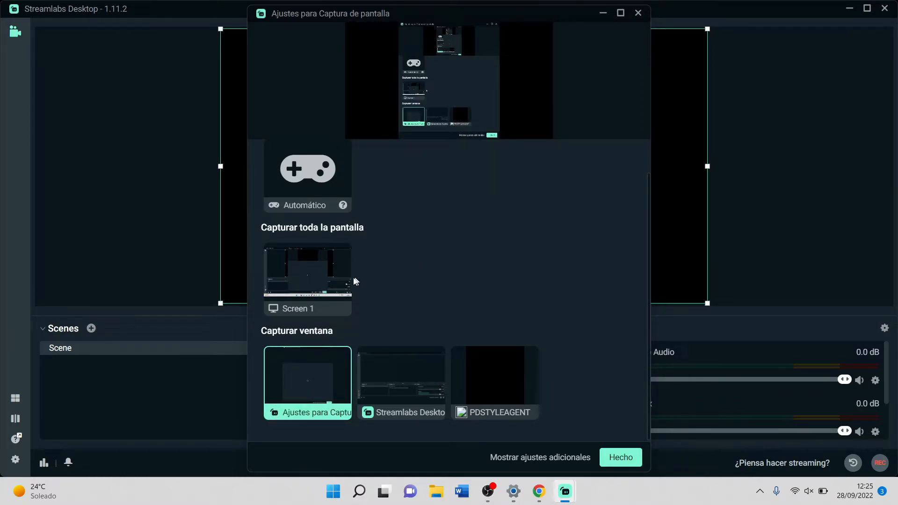
scroll(436, 238, "up", 1)
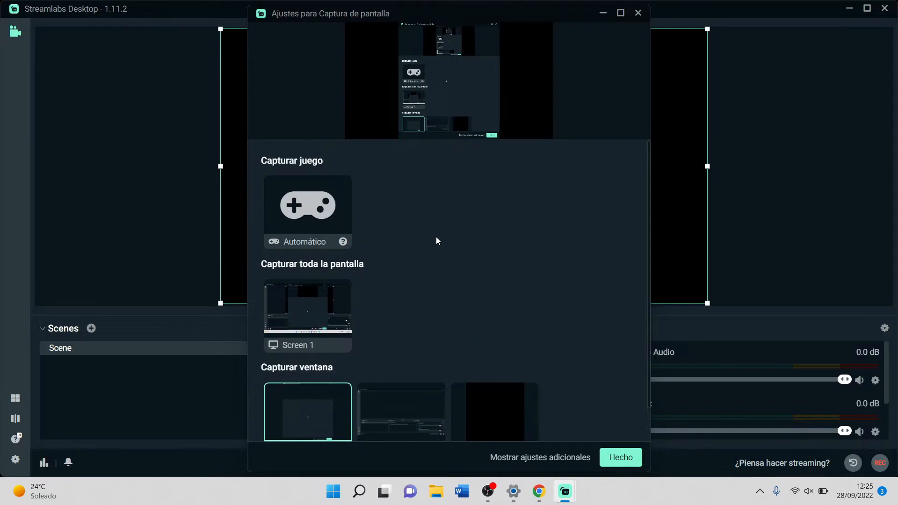
Set the Pantalla source to capture the whole Screen 1, and move the older Captura de pantalla source to the top of the source list
left_click(331, 312)
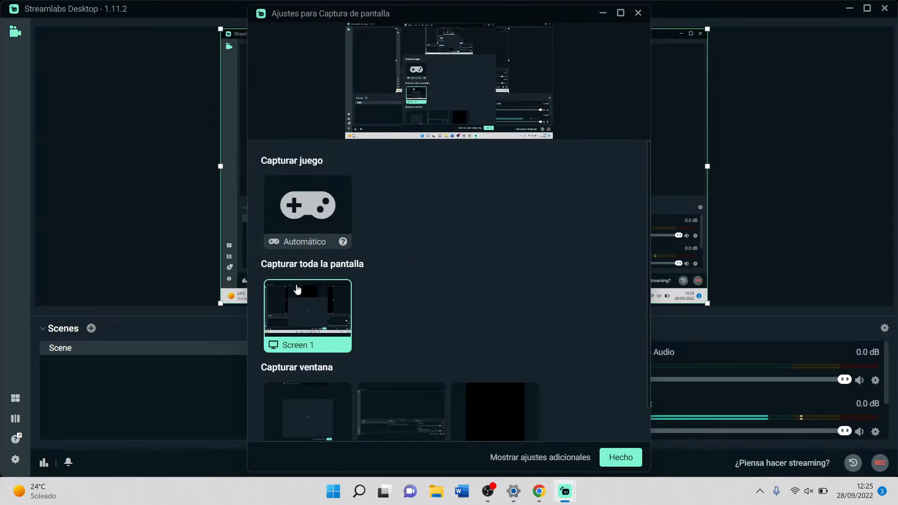
left_click(618, 457)
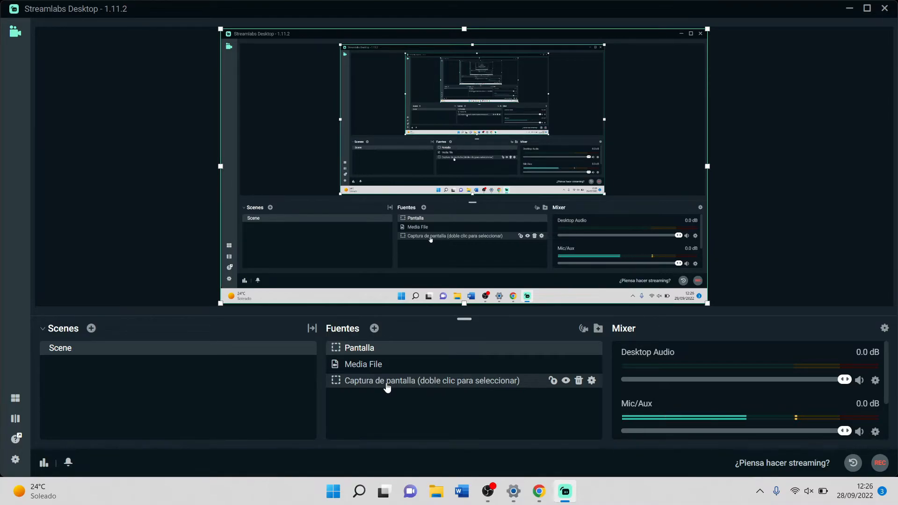
left_click_drag(387, 387, 411, 347)
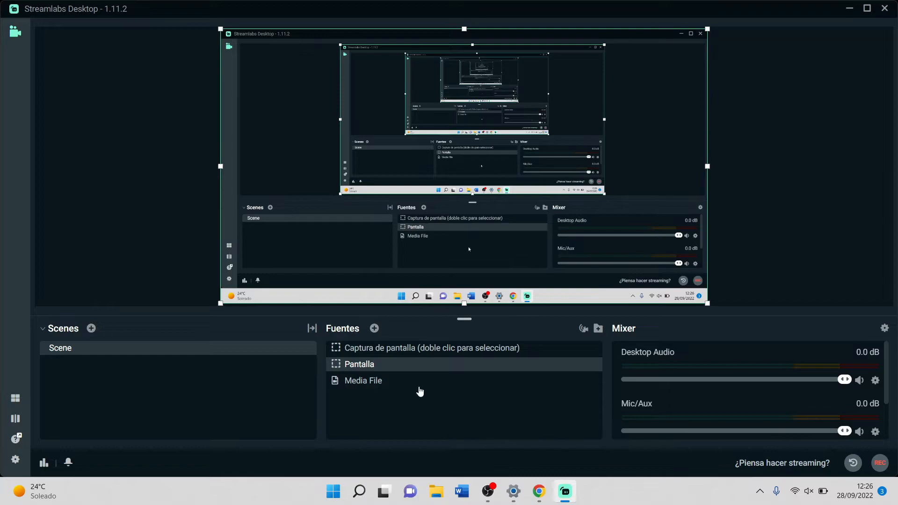
Add a Captura de juego source to the scene, keeping the name "Game Capture"
left_click(375, 327)
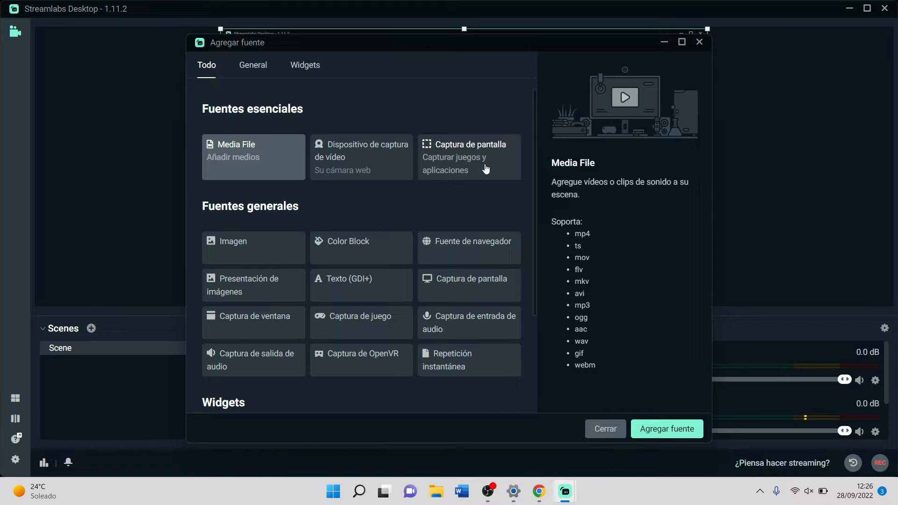
left_click(342, 328)
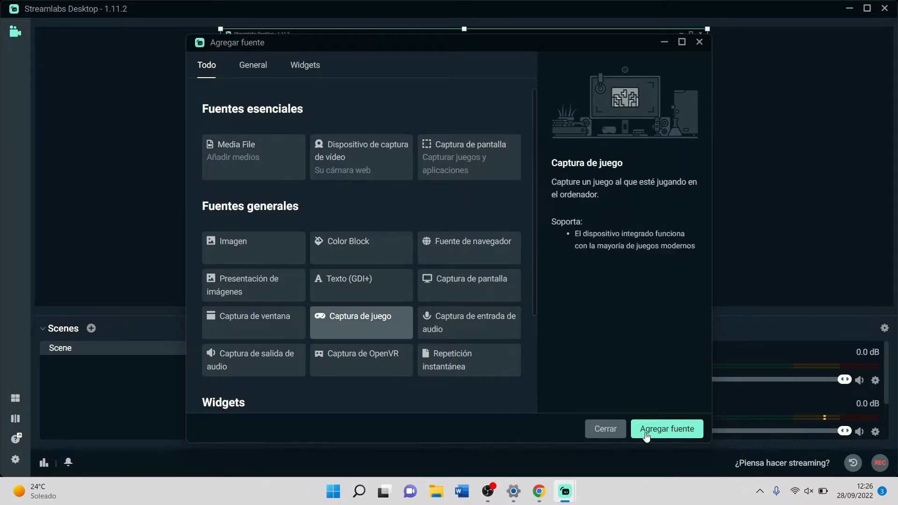
left_click(675, 428)
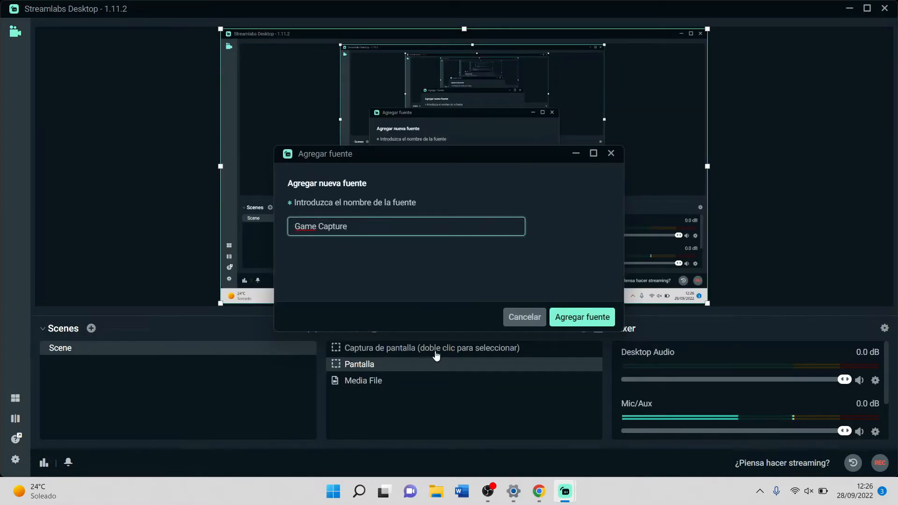
left_click(582, 317)
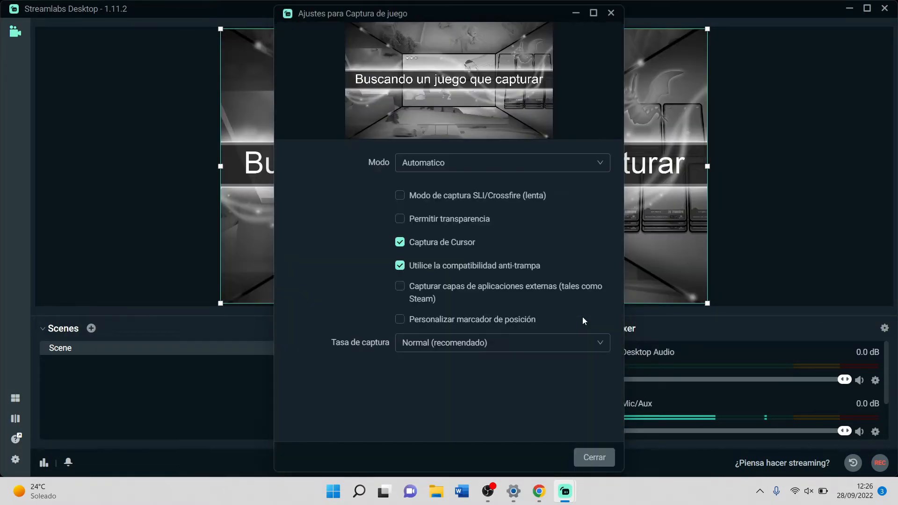
Try the game capture mode for any full-screen application, and settle on Capturar ventana específica
left_click(425, 166)
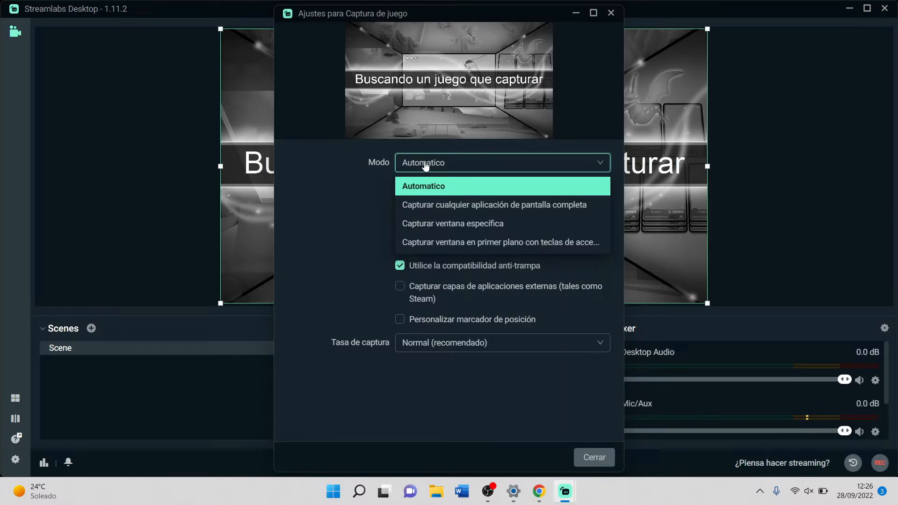
left_click(438, 206)
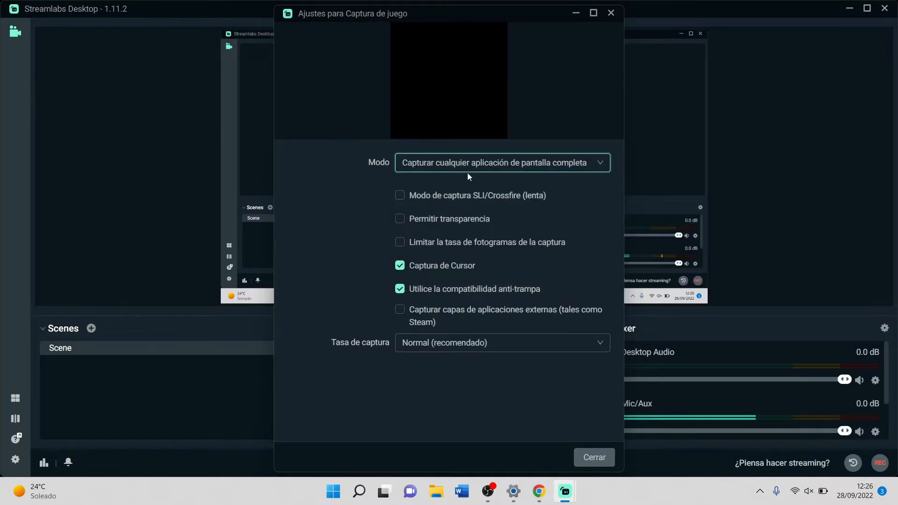
left_click(446, 167)
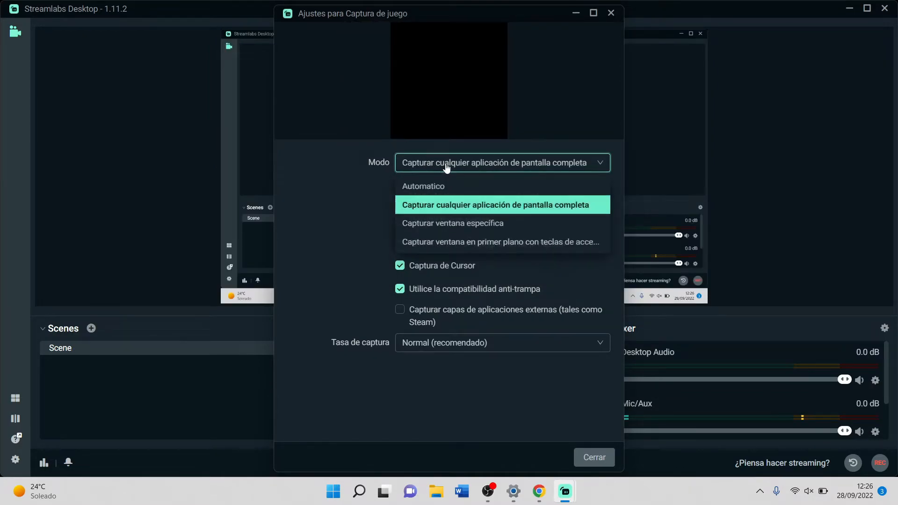
left_click(447, 225)
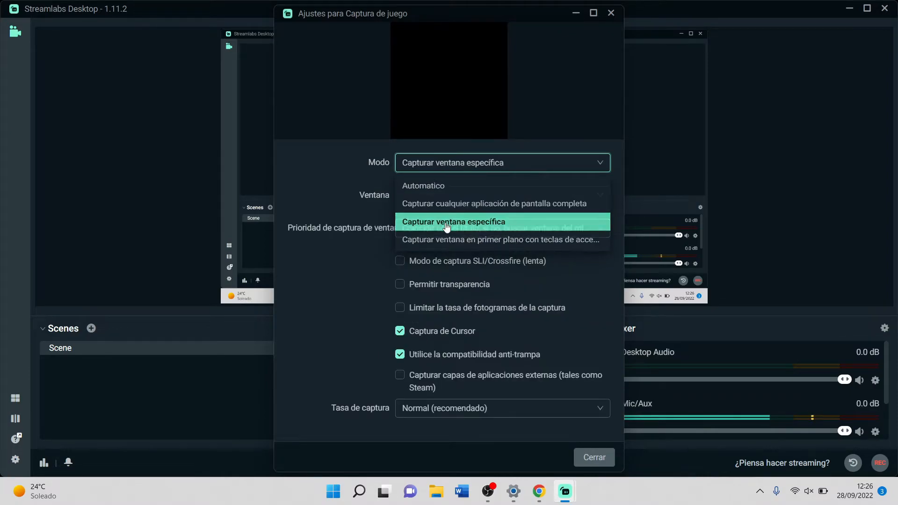
Examine the windows available for the game capture without choosing one
left_click(419, 192)
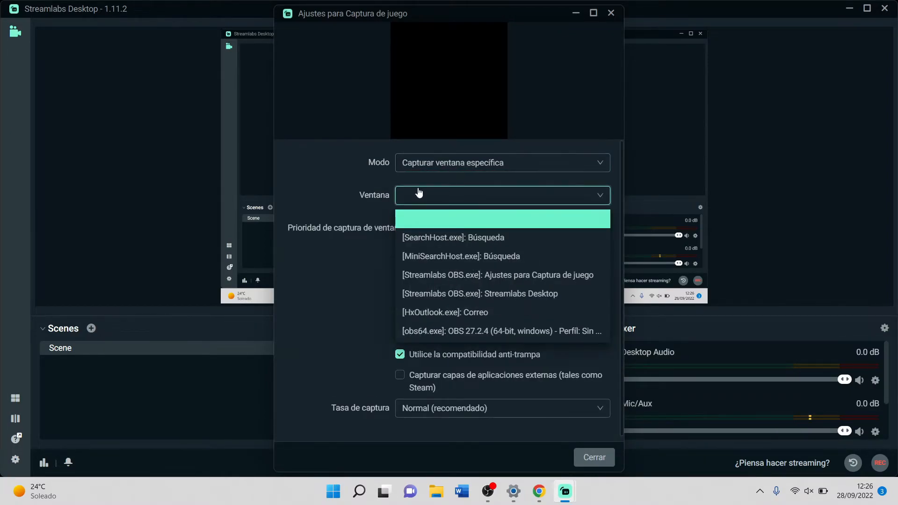
left_click(419, 193)
left_click(419, 193)
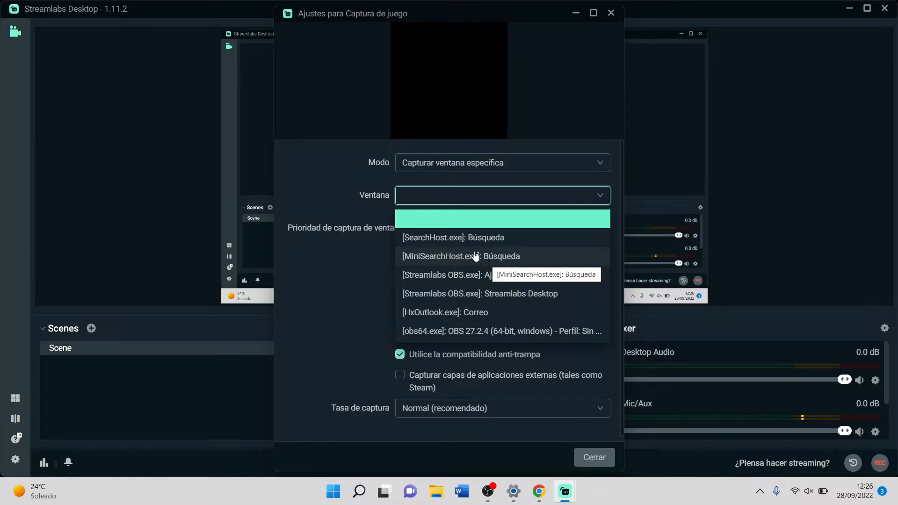
left_click(343, 212)
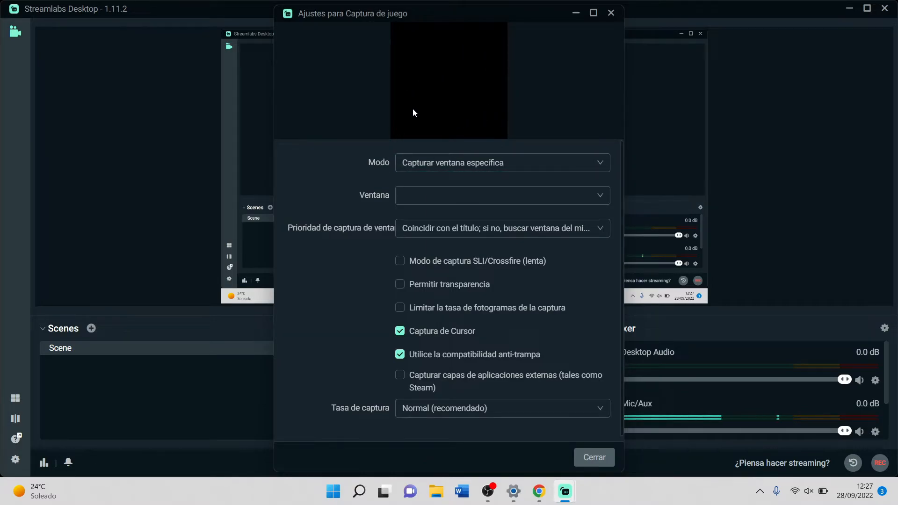
Examine the window capture priority options for the game capture, keeping the current choice
left_click(422, 229)
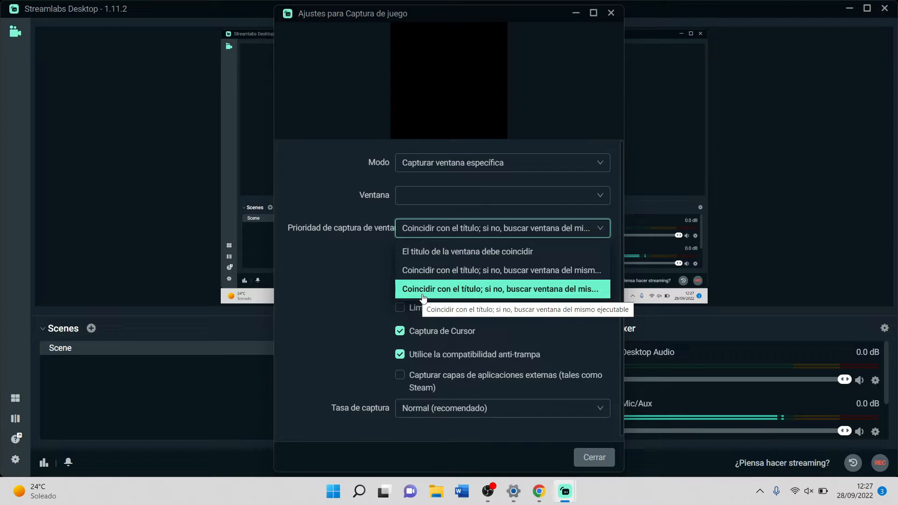
left_click(330, 279)
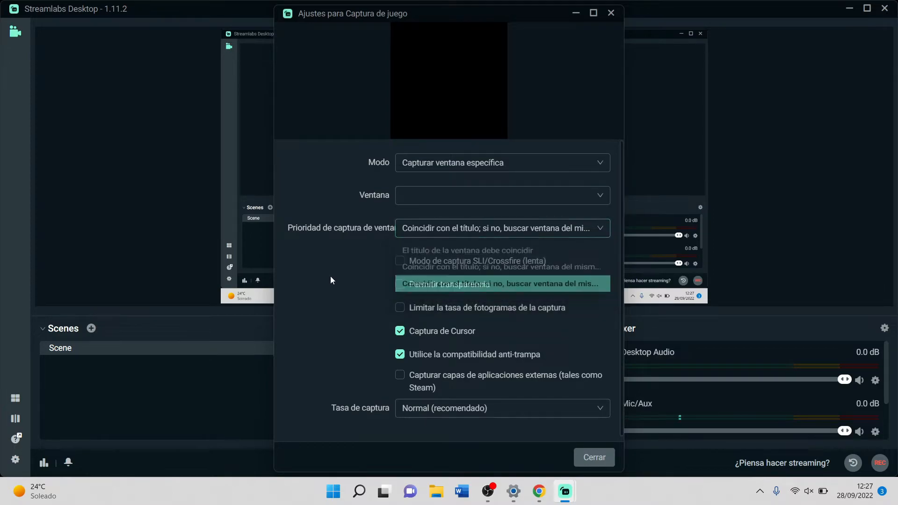
left_click(421, 228)
left_click(364, 294)
left_click(406, 226)
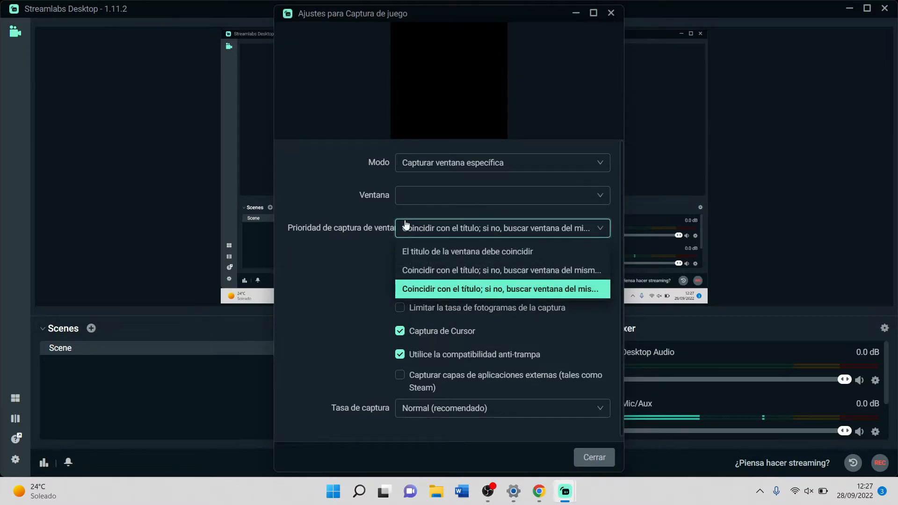
left_click(319, 228)
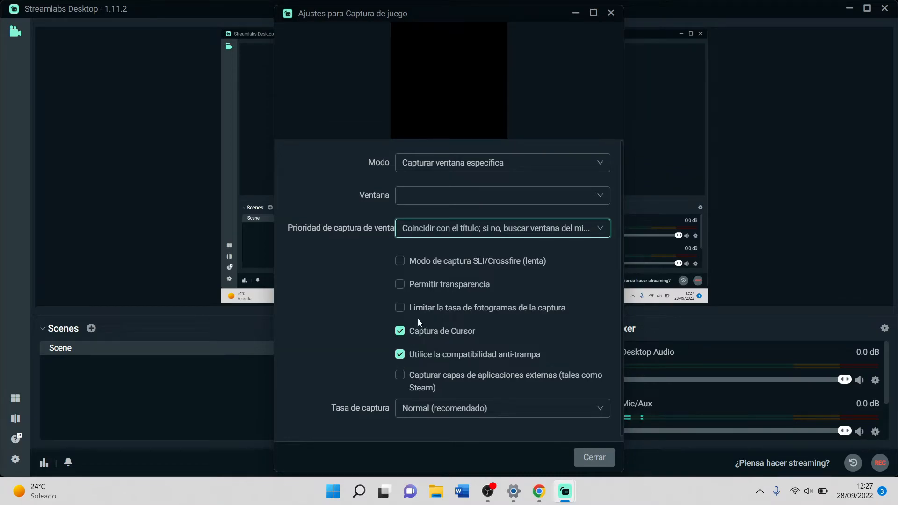
Enable Limitar la tasa de fotogramas de la captura, and examine the Tasa de captura options without changing the rate
left_click(428, 309)
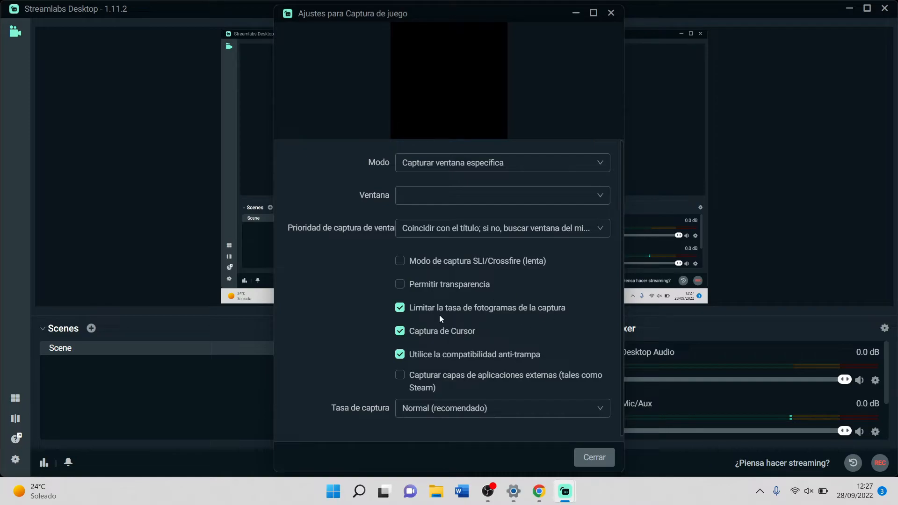
scroll(454, 291, "down", 1)
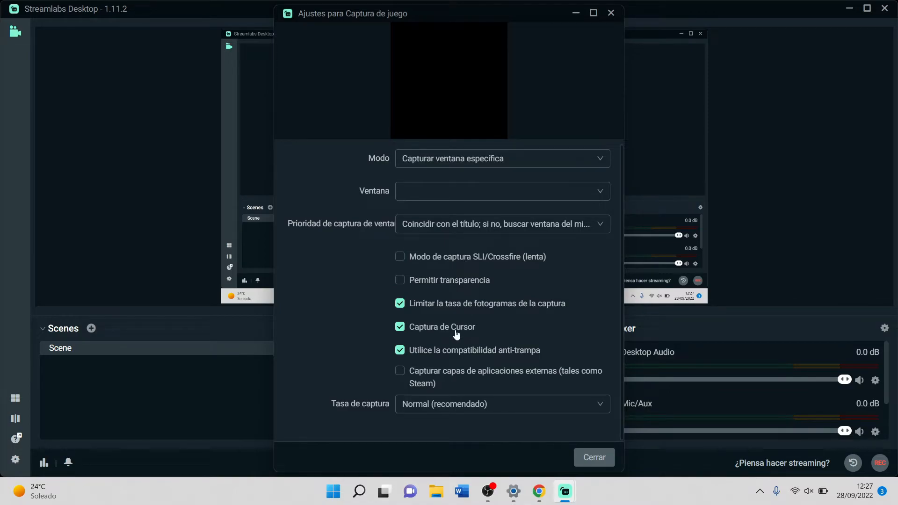
left_click(458, 403)
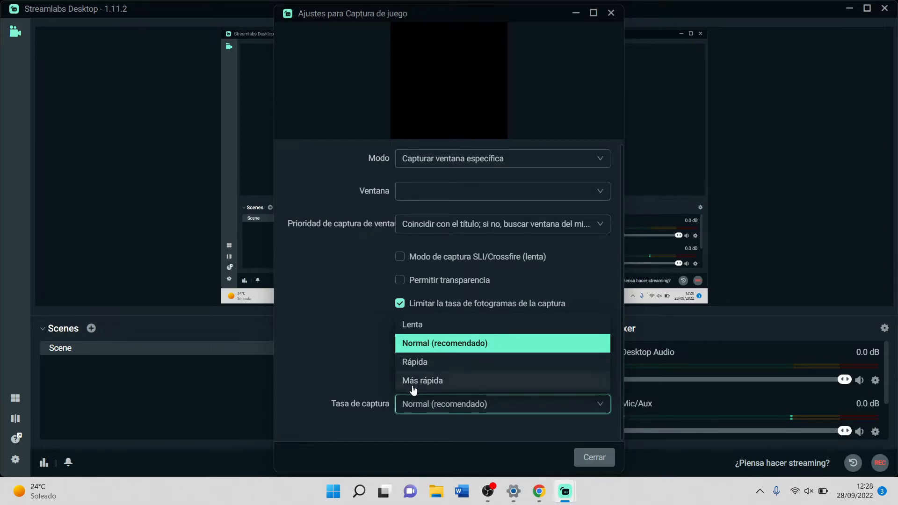
left_click(347, 373)
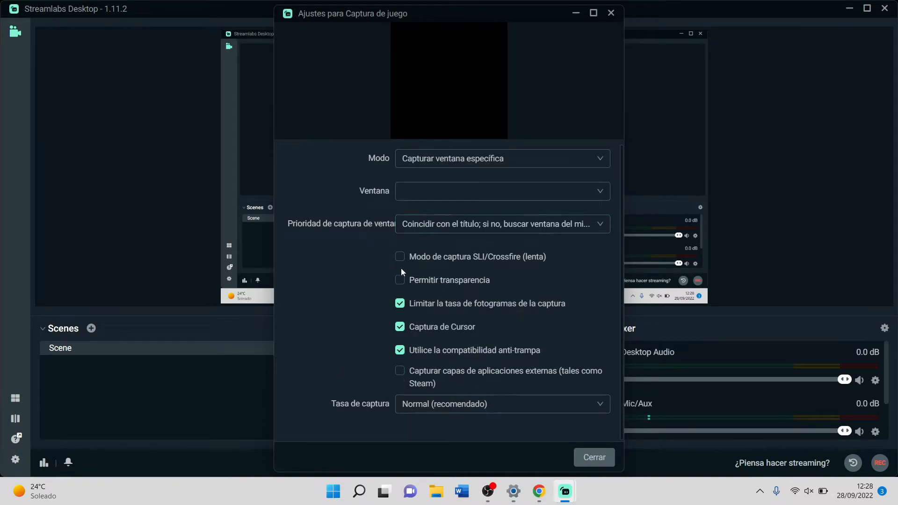
Examine the Ventana options of the game capture again, and close its settings without choosing a window
left_click(417, 199)
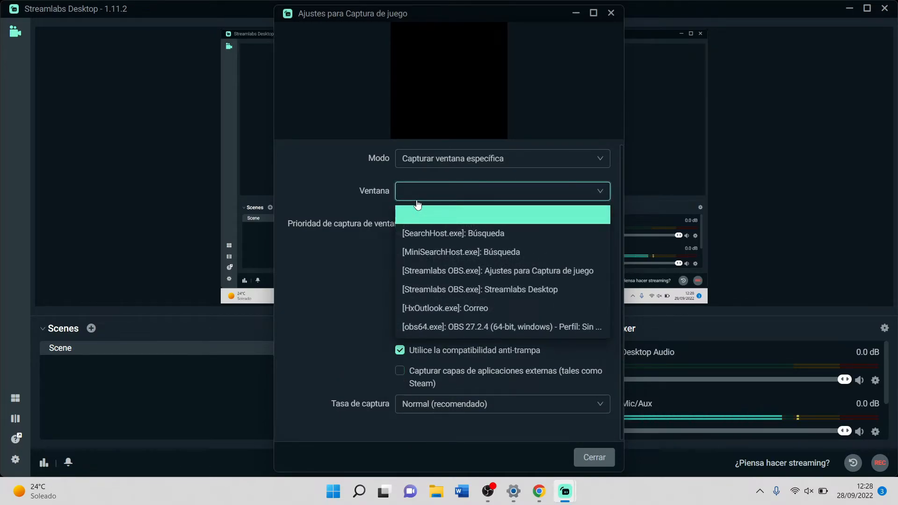
left_click(418, 204)
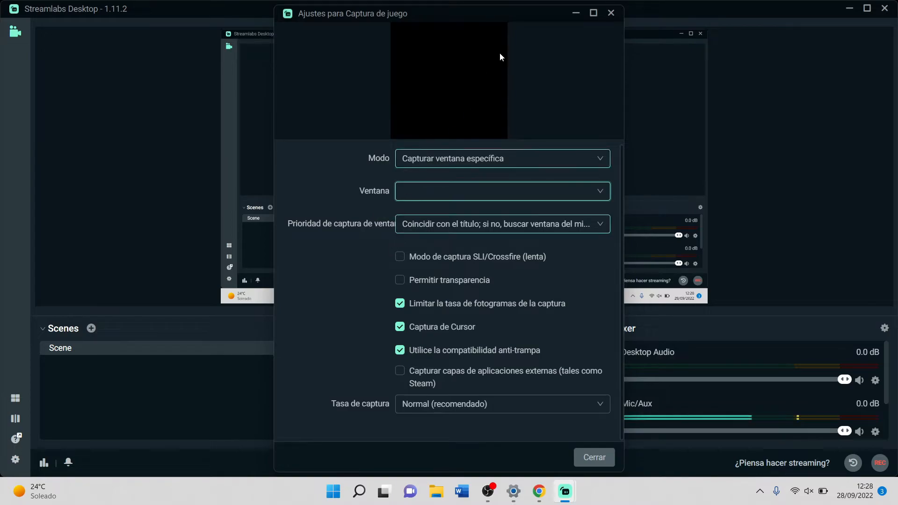
left_click(610, 13)
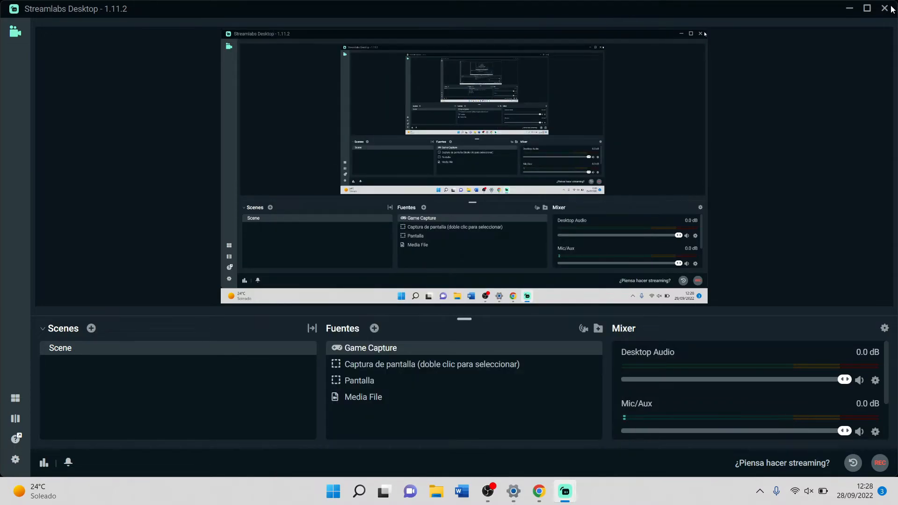
Close Streamlabs Desktop and relaunch it as administrator from its desktop shortcut
left_click(893, 10)
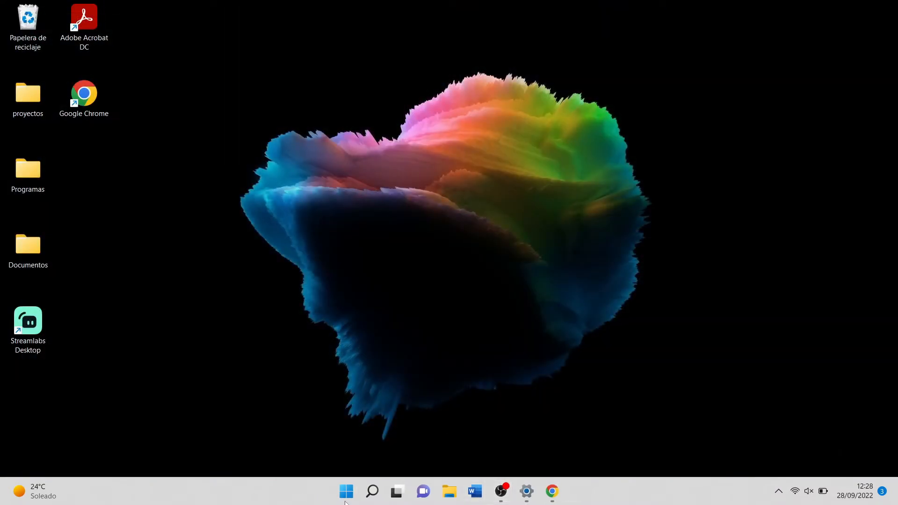
left_click(373, 491)
left_click(144, 432)
right_click(43, 343)
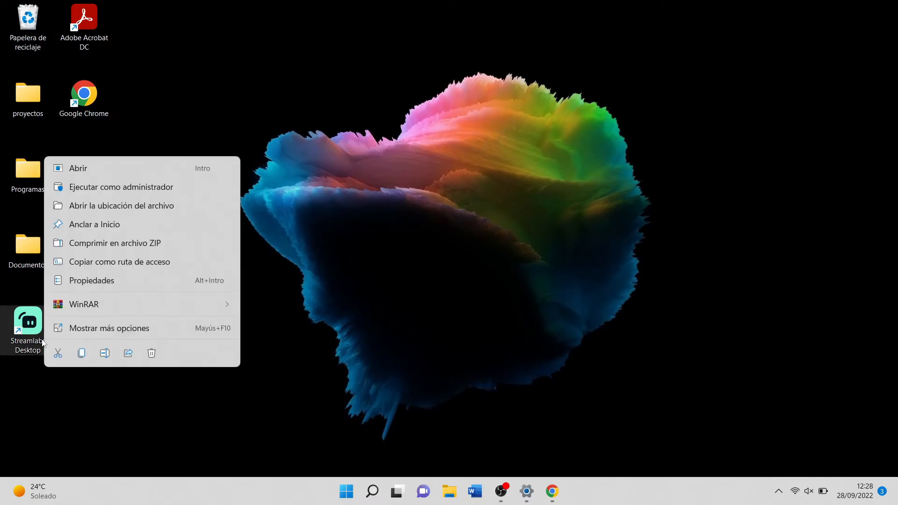
left_click(94, 186)
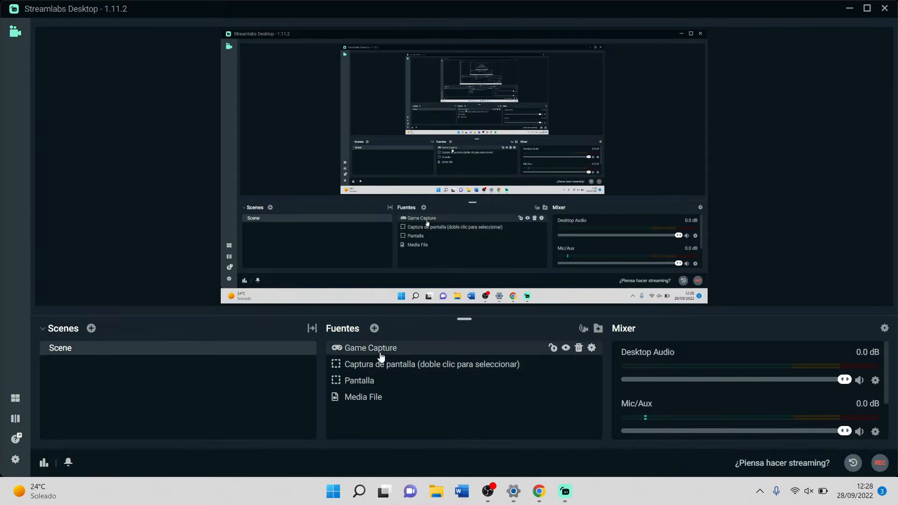
Reopen the Game Capture source settings, check which windows can be captured, and close them without choosing one
left_click(381, 357)
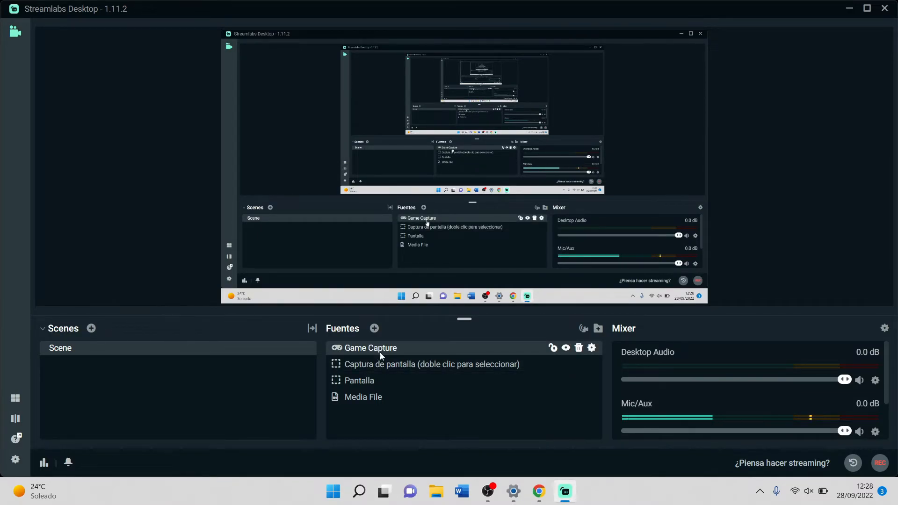
double_click(380, 353)
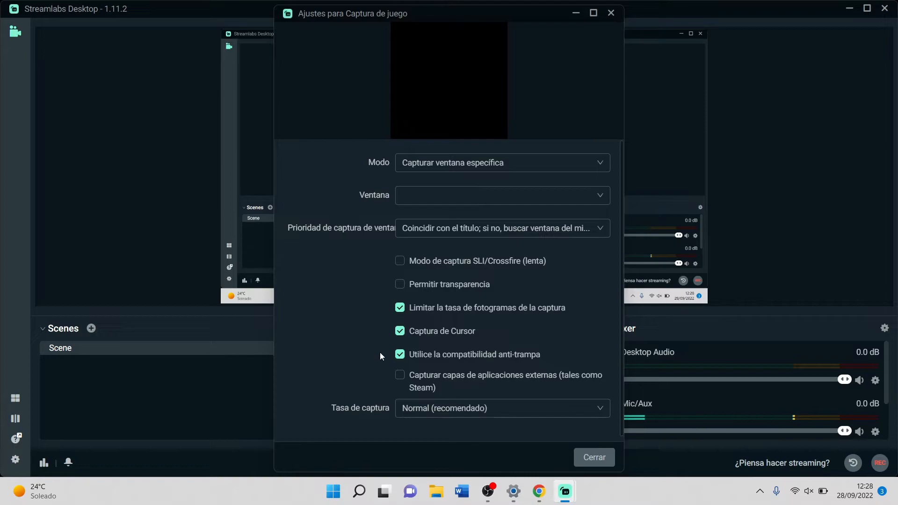
left_click(448, 207)
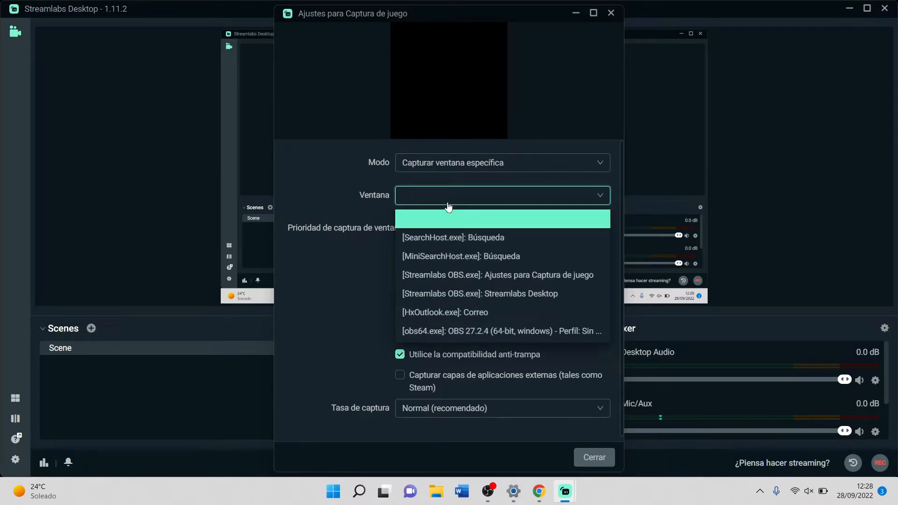
left_click(334, 307)
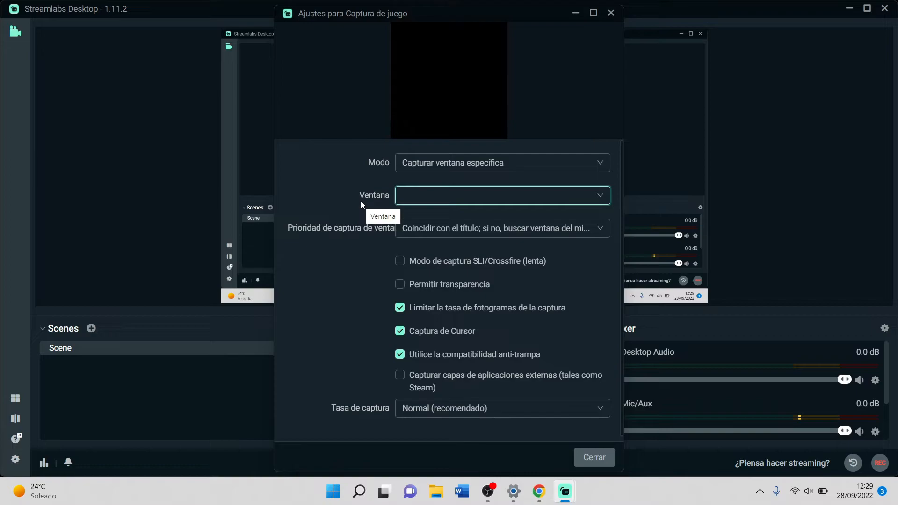
left_click(610, 13)
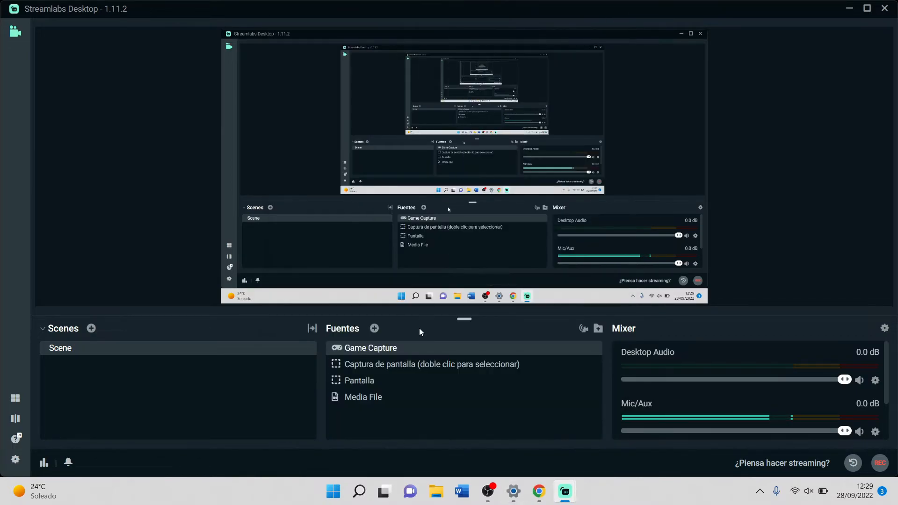
Add a Captura de ventana source named Window Capture, and examine its available windows without choosing one
left_click(374, 329)
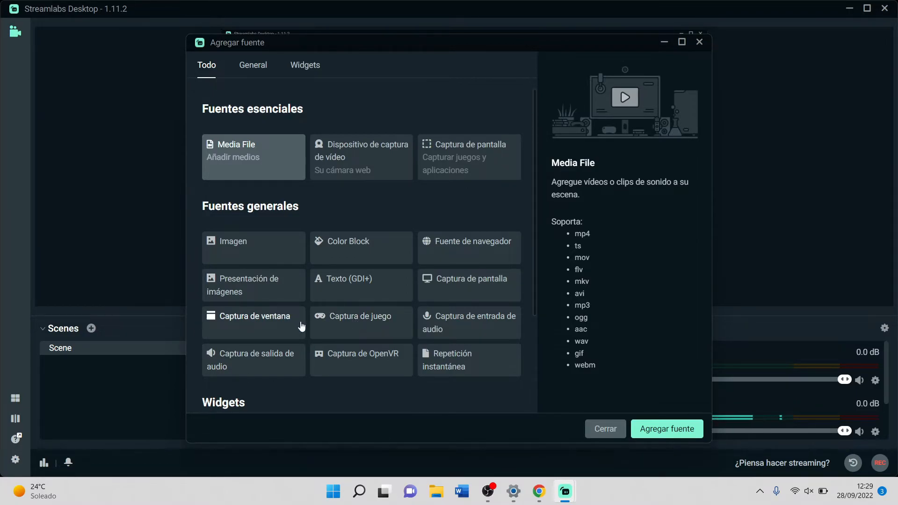
left_click(261, 333)
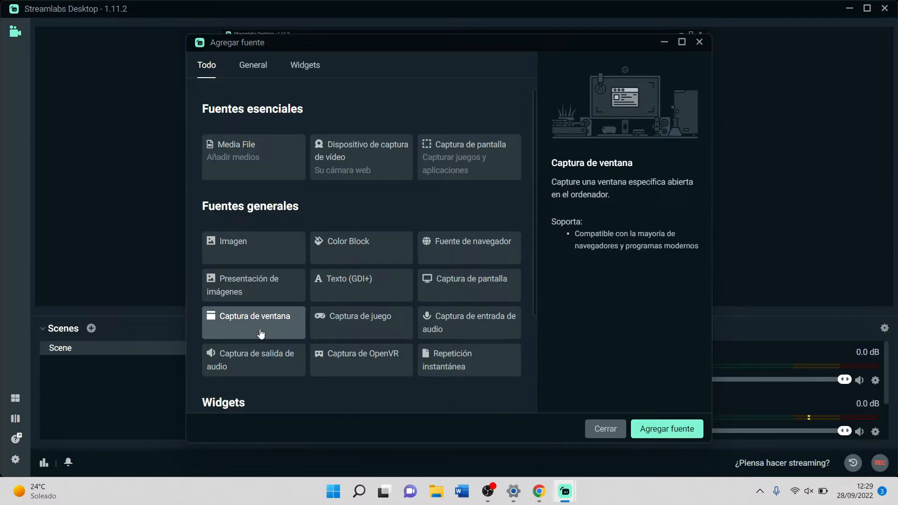
left_click(658, 435)
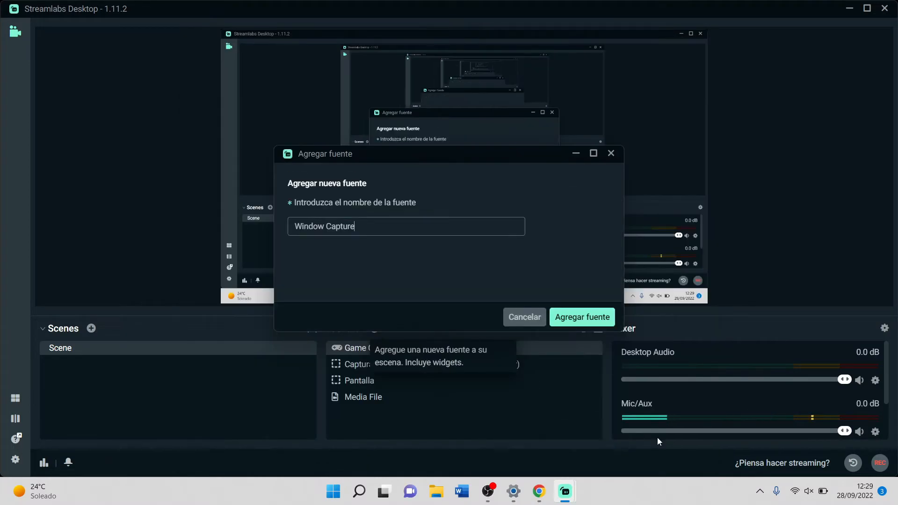
left_click(592, 316)
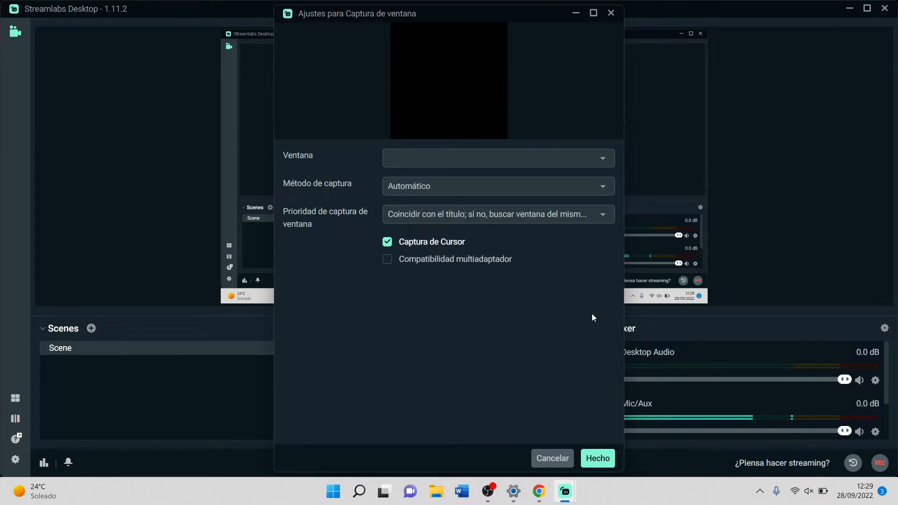
left_click(433, 156)
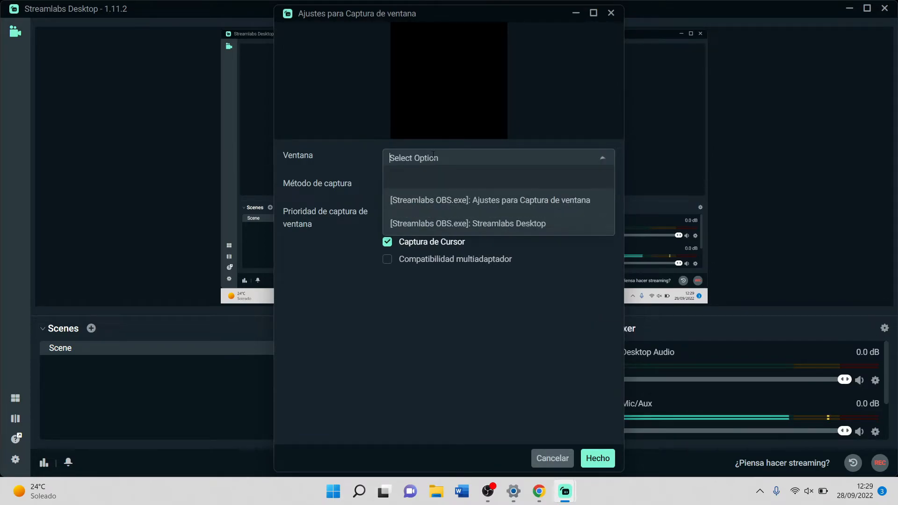
left_click(386, 306)
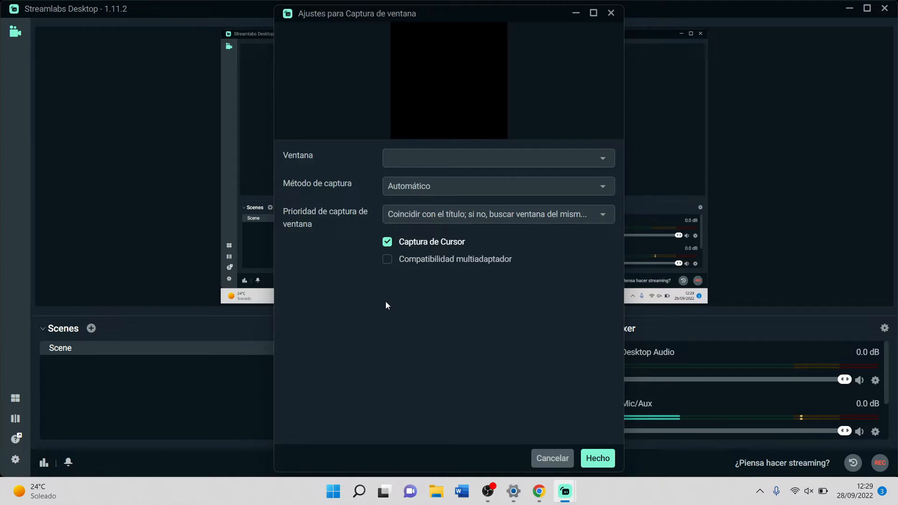
key("Escape")
Add an Imagen source named Image to the scene without assigning an image file
left_click(376, 330)
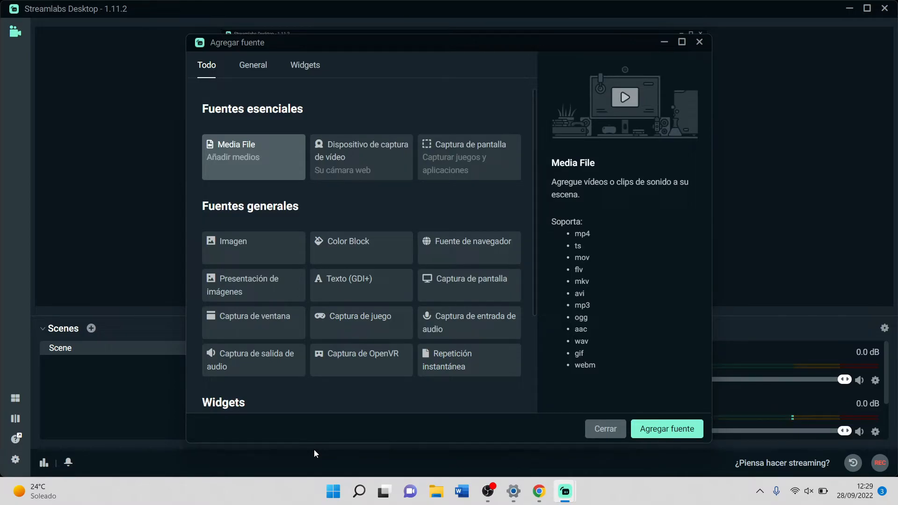
left_click(229, 251)
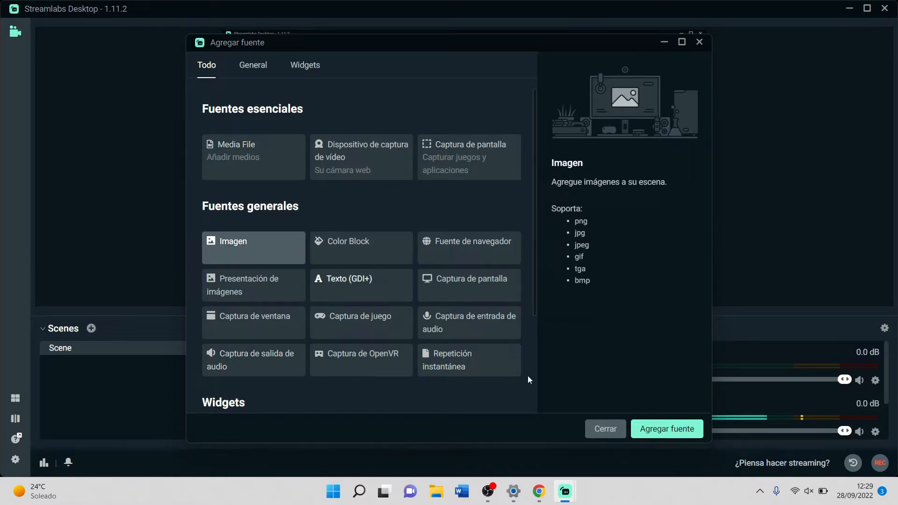
left_click(664, 430)
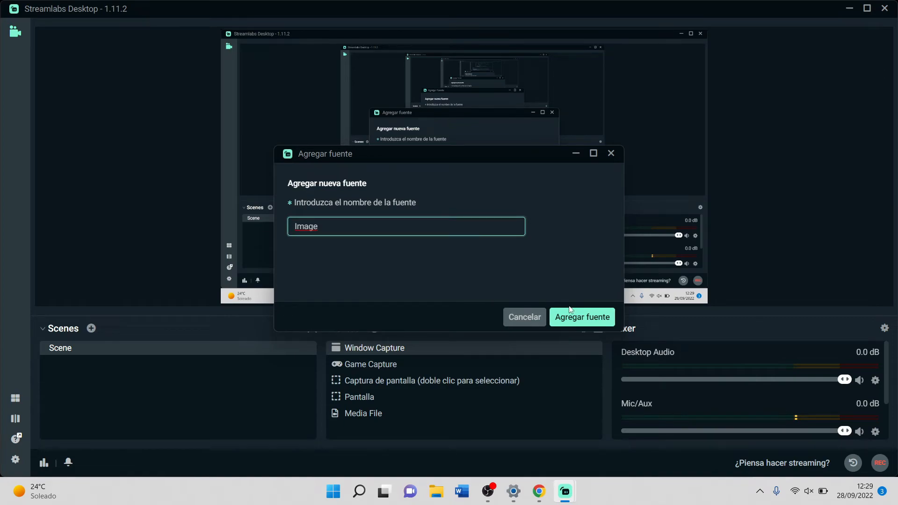
left_click(572, 316)
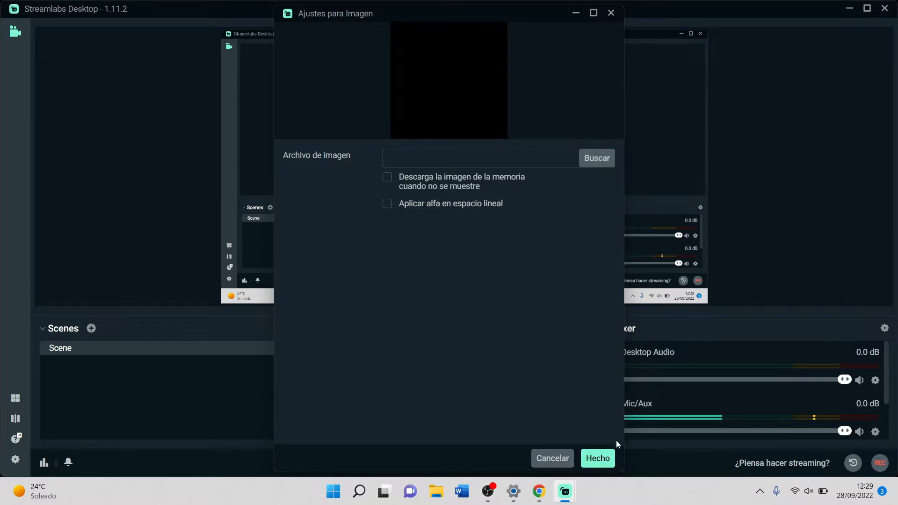
left_click(601, 458)
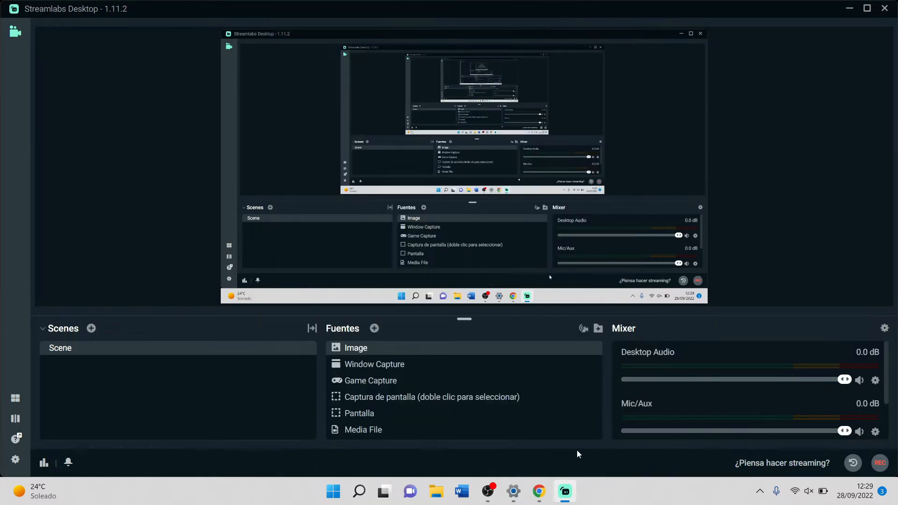
Try a Fuente de navegador source named Browser Source, review its URL and other settings, and leave them unedited
left_click(373, 329)
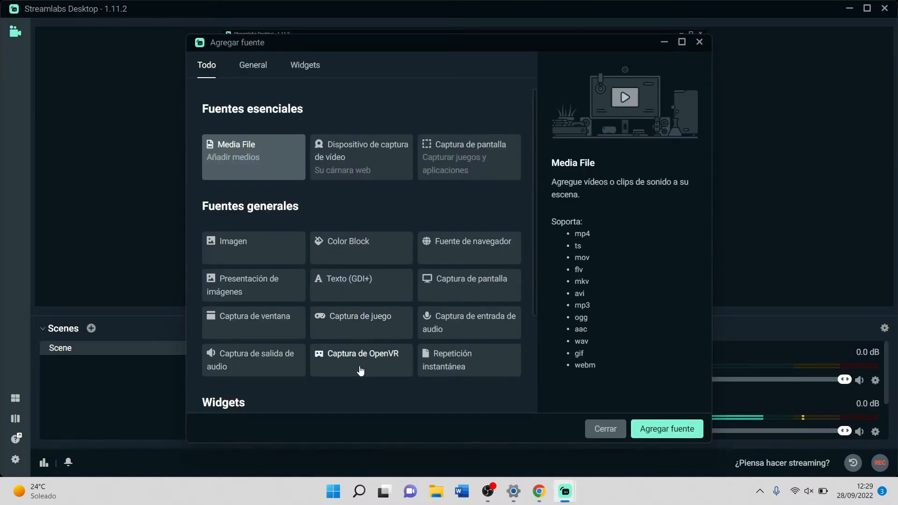
left_click(453, 253)
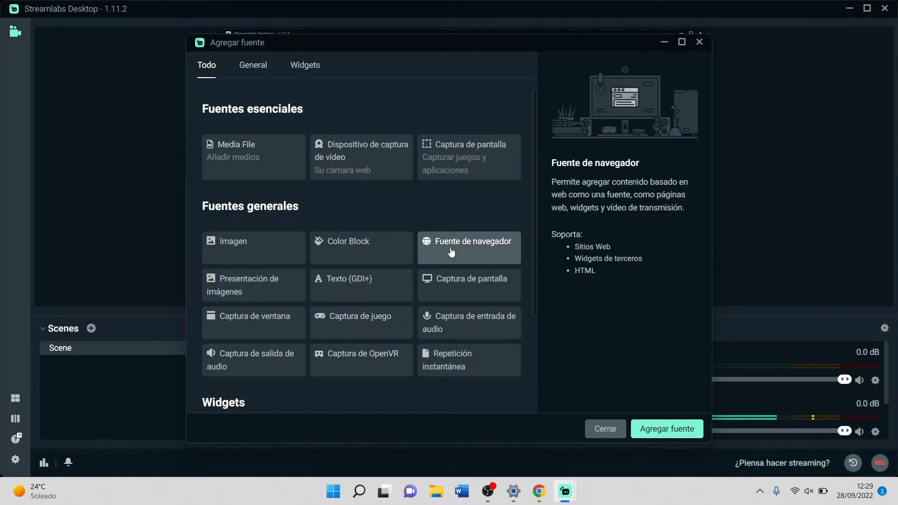
left_click(665, 427)
left_click(646, 426)
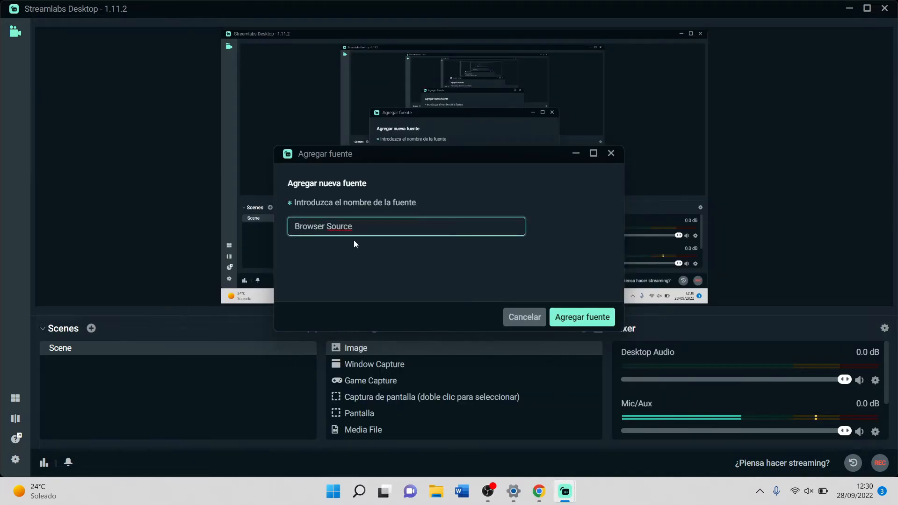
left_click(595, 310)
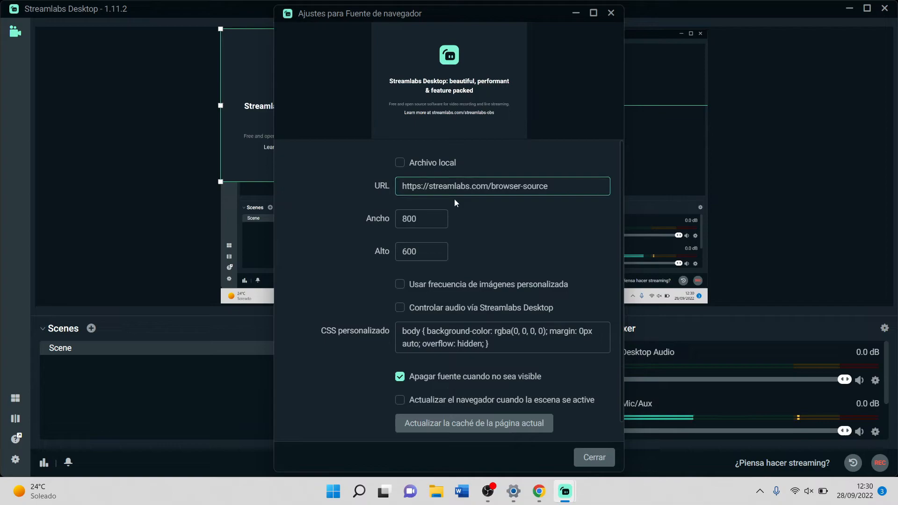
left_click(585, 189)
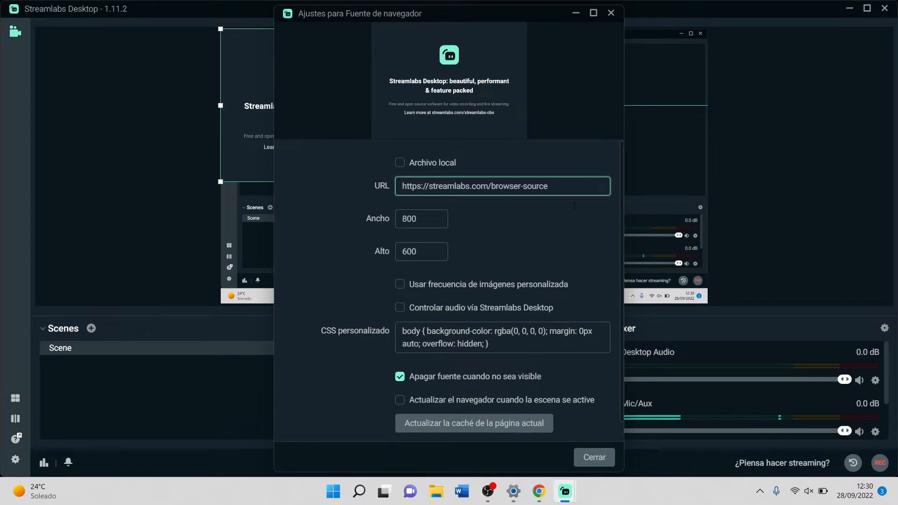
scroll(519, 293, "down", 1)
key("Escape")
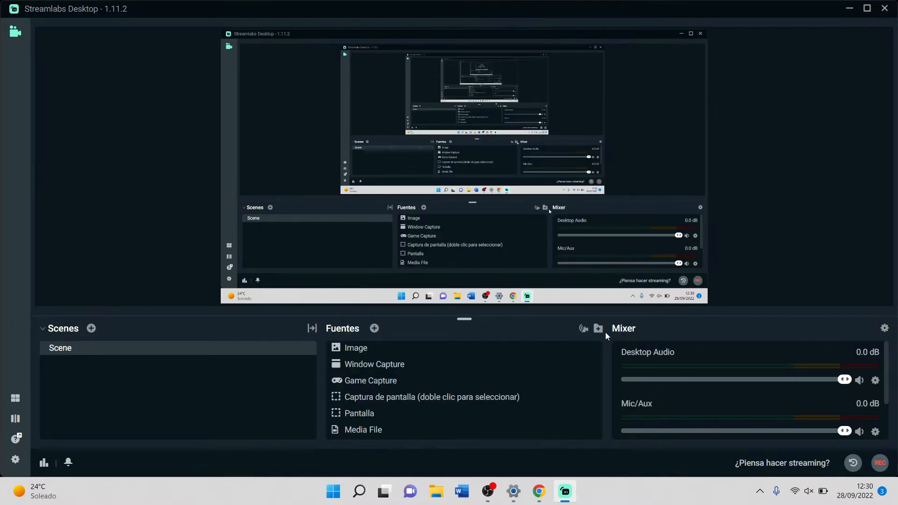
Add a Texto (GDI+) source named Text (GDI+), and try the Usar fuente de Google option, leaving it disabled
left_click(374, 329)
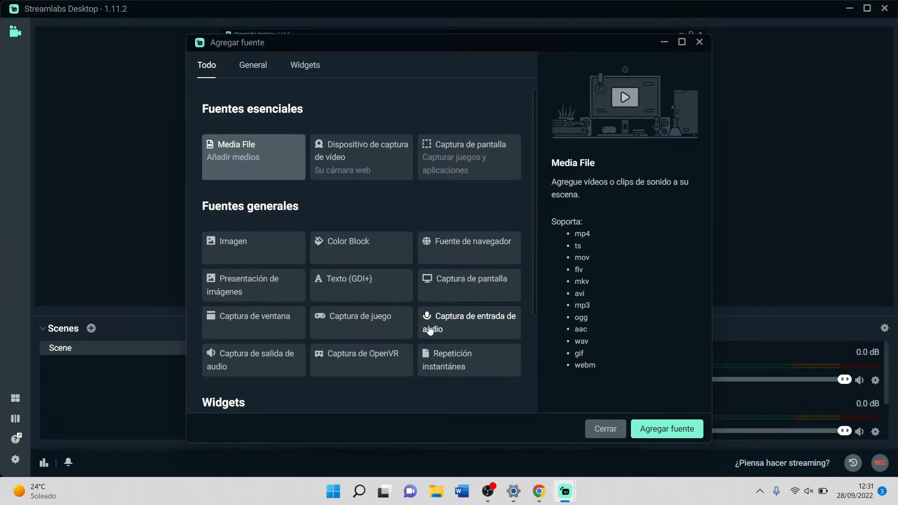
scroll(429, 363, "down", 1)
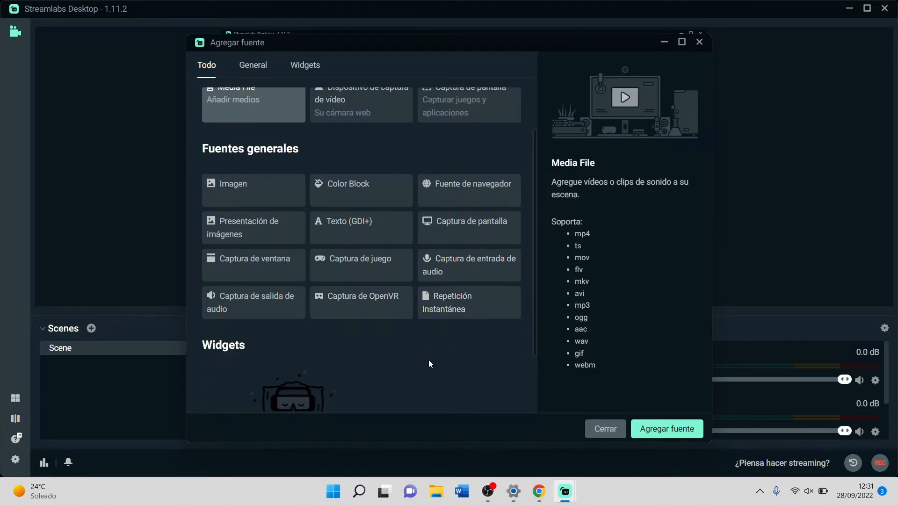
left_click(355, 225)
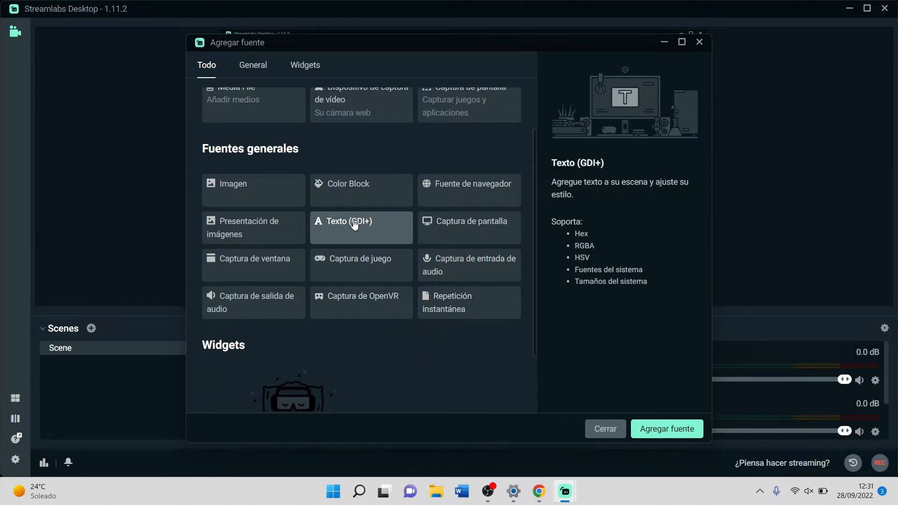
left_click(662, 429)
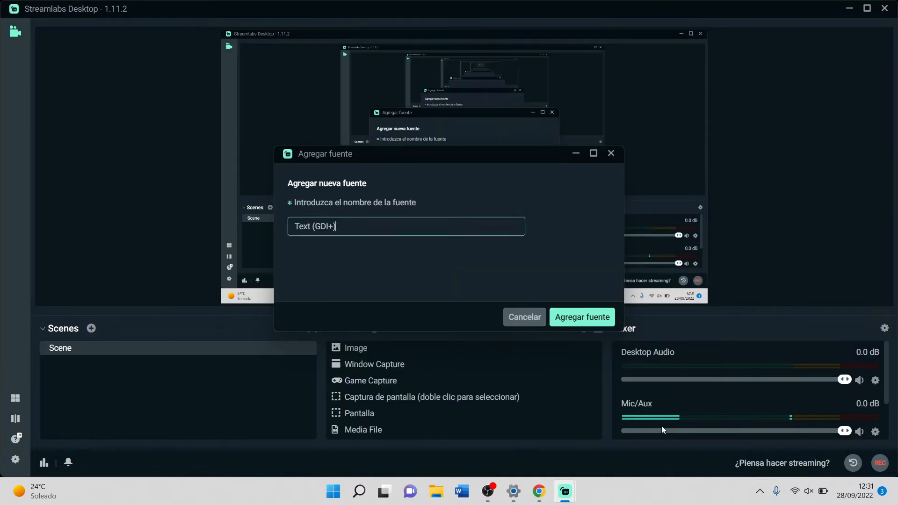
left_click(587, 318)
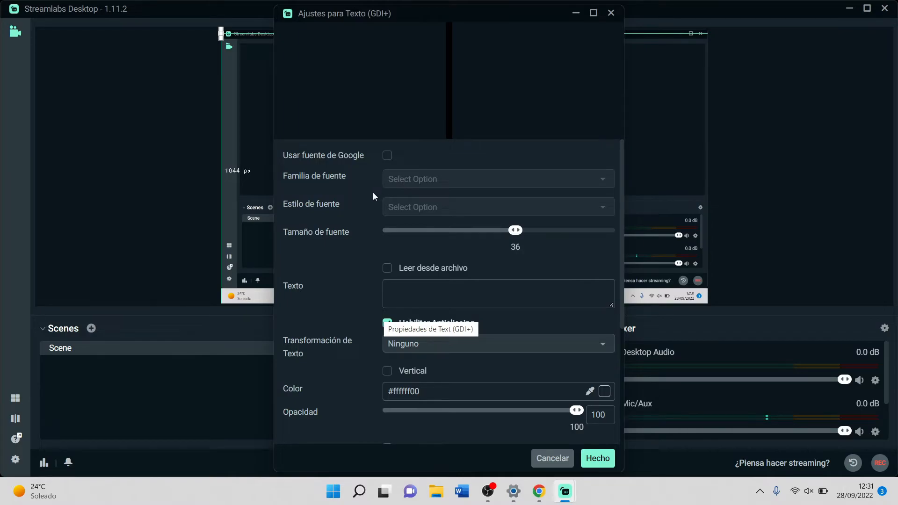
left_click(387, 156)
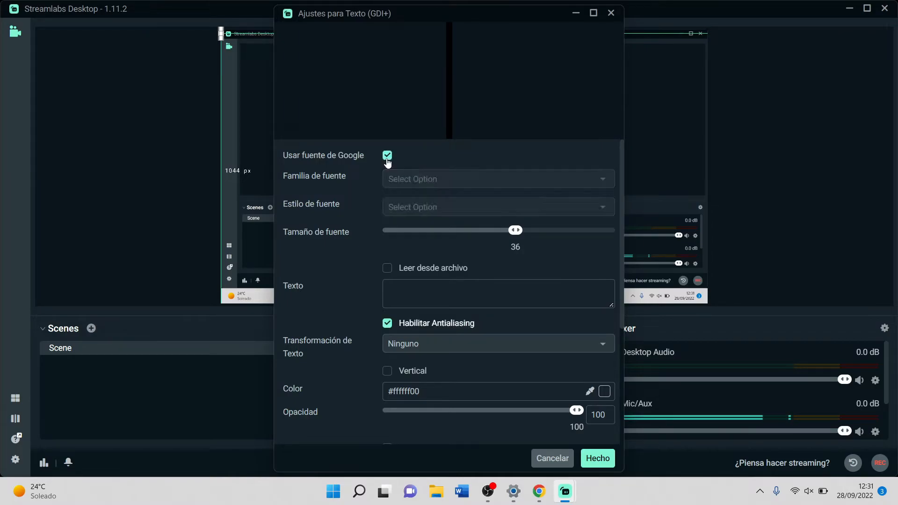
left_click(388, 158)
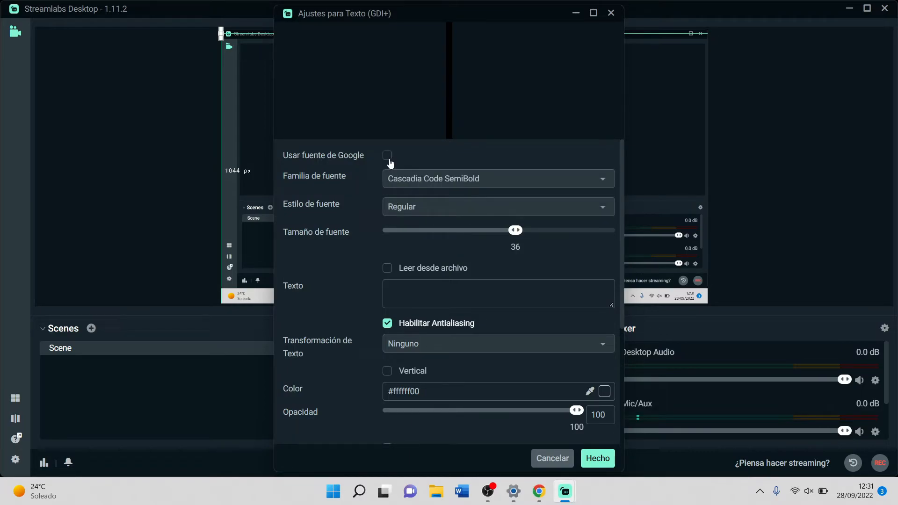
Examine the available font families and font styles for the Text (GDI+) source without changing them
left_click(431, 184)
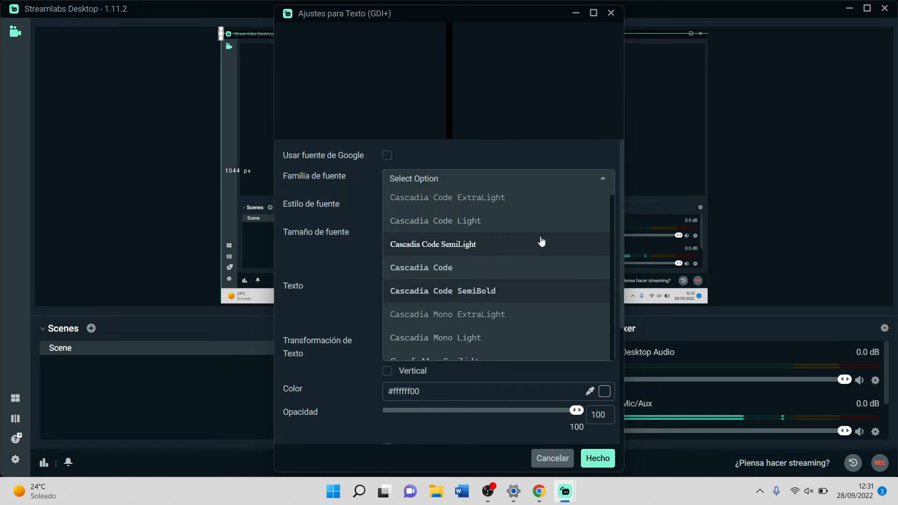
scroll(613, 240, "up", 5)
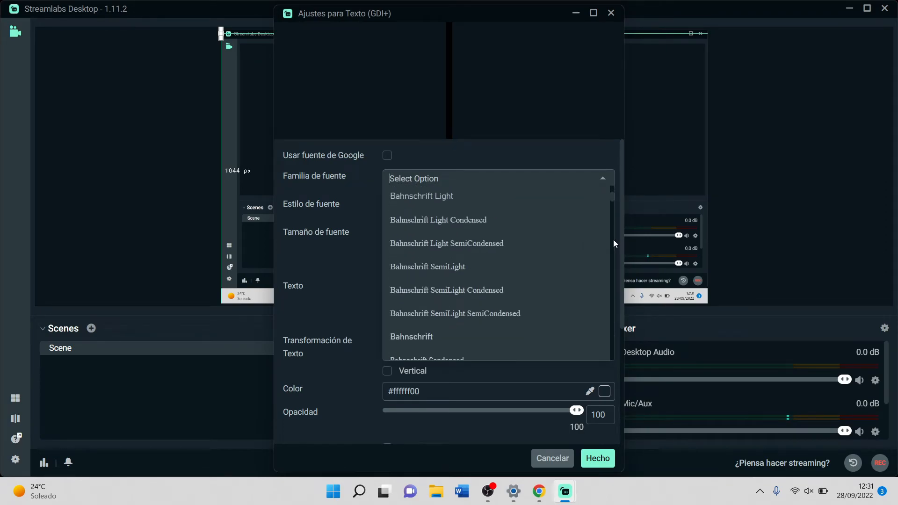
scroll(612, 198, "down", 5)
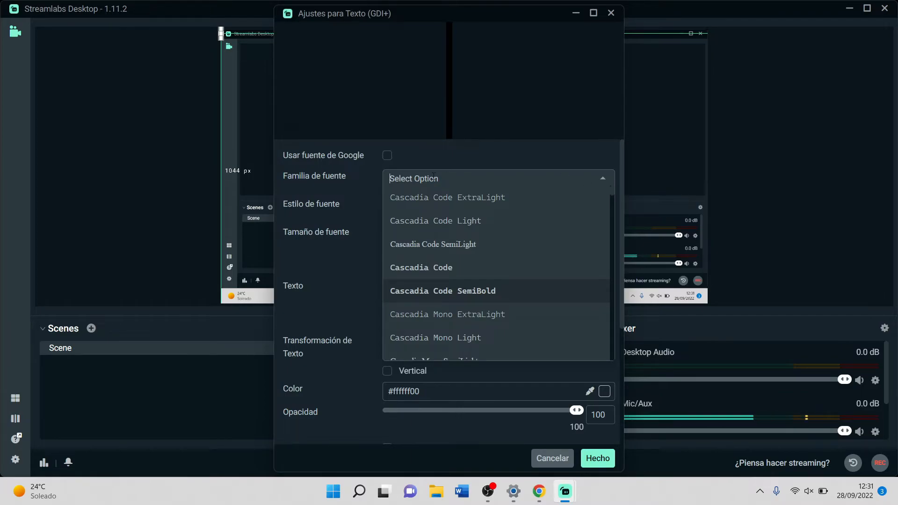
left_click(313, 226)
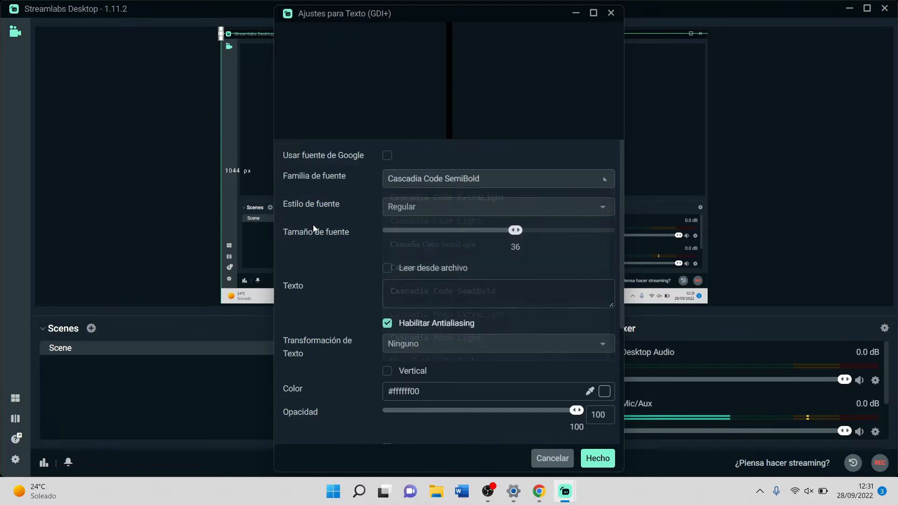
left_click(403, 208)
left_click(347, 220)
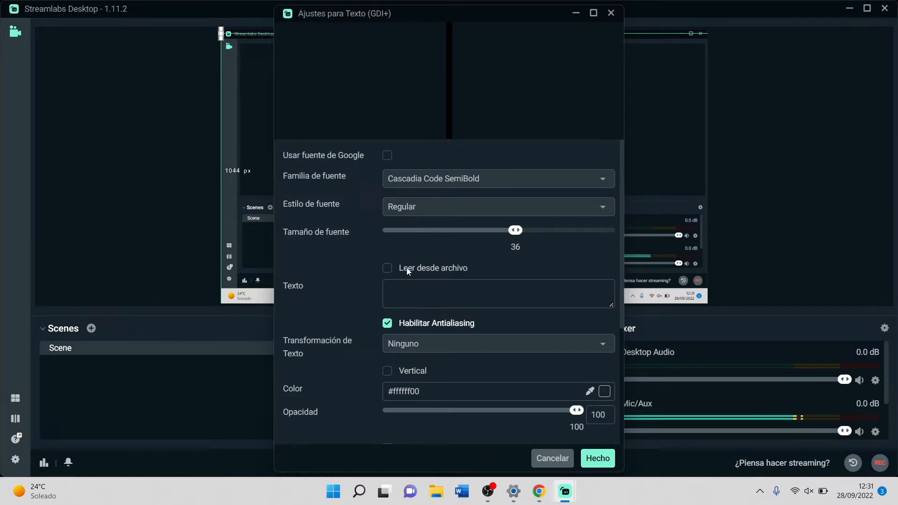
Try the Leer desde archivo option and review the text transformation, colour and alignment settings, leaving the option disabled
left_click(391, 271)
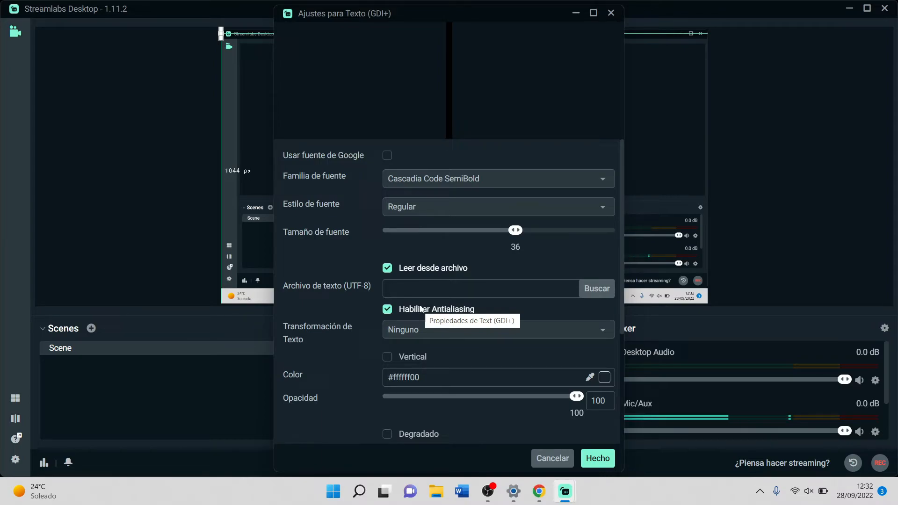
left_click(429, 337)
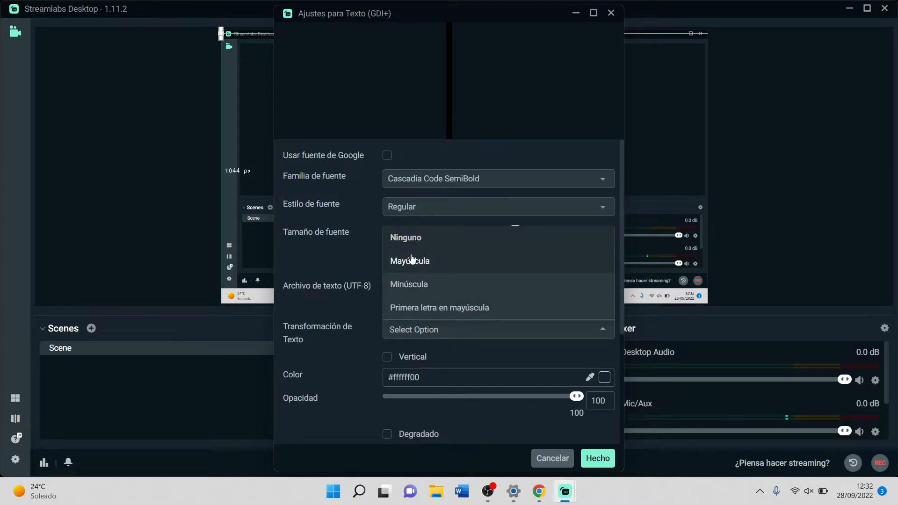
left_click(359, 344)
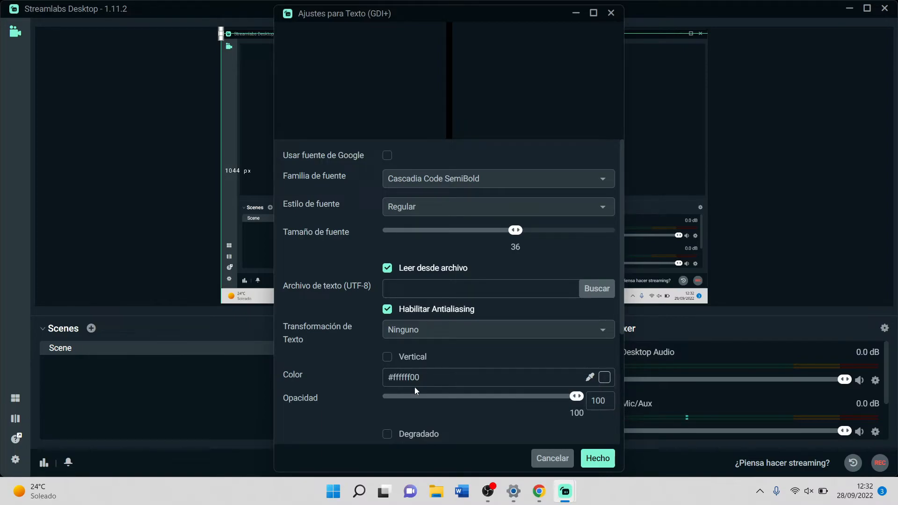
scroll(397, 358, "down", 3)
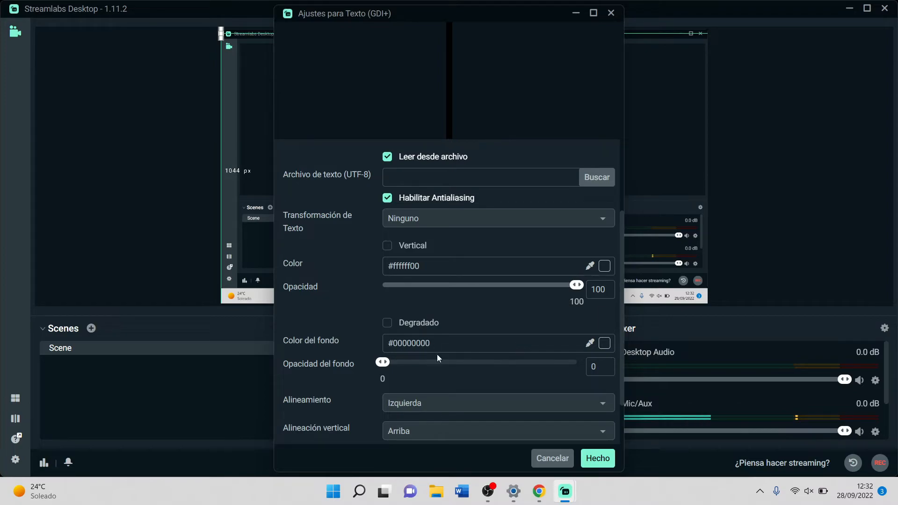
scroll(407, 364, "down", 2)
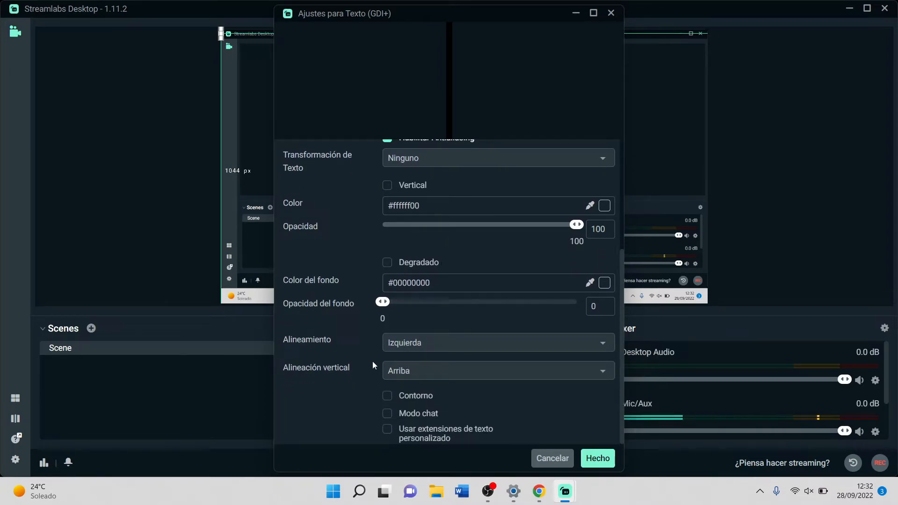
left_click(411, 342)
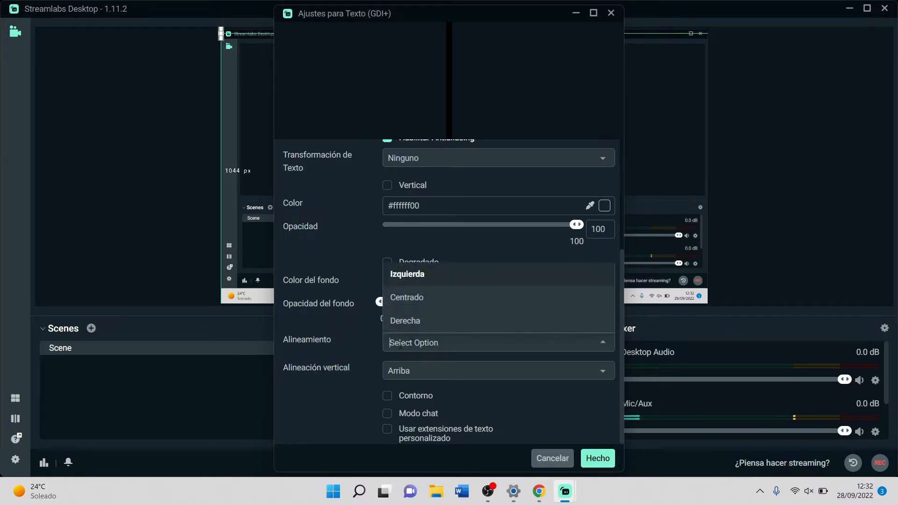
left_click(399, 375)
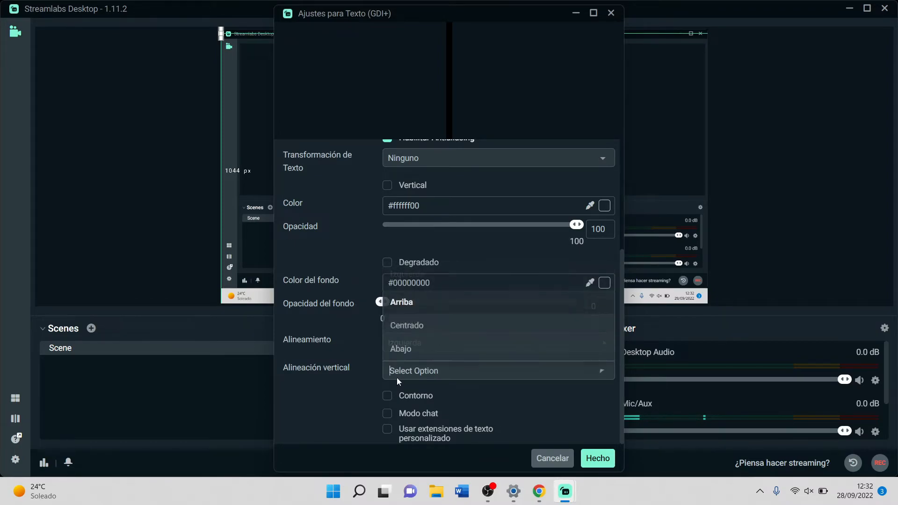
right_click(357, 361)
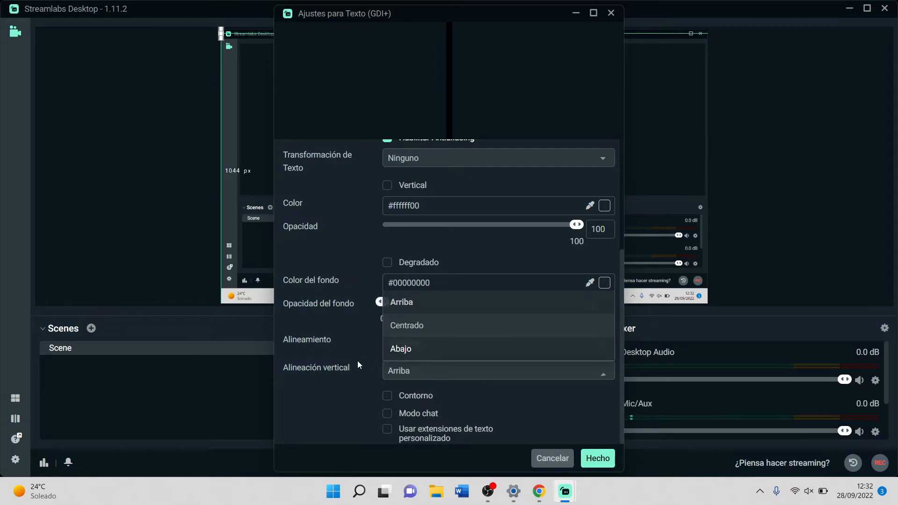
left_click(338, 403)
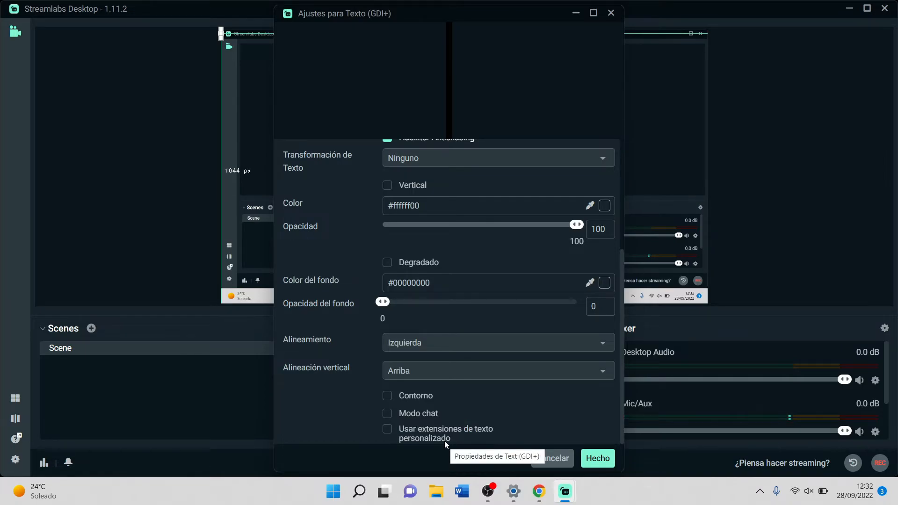
scroll(517, 405, "up", 4)
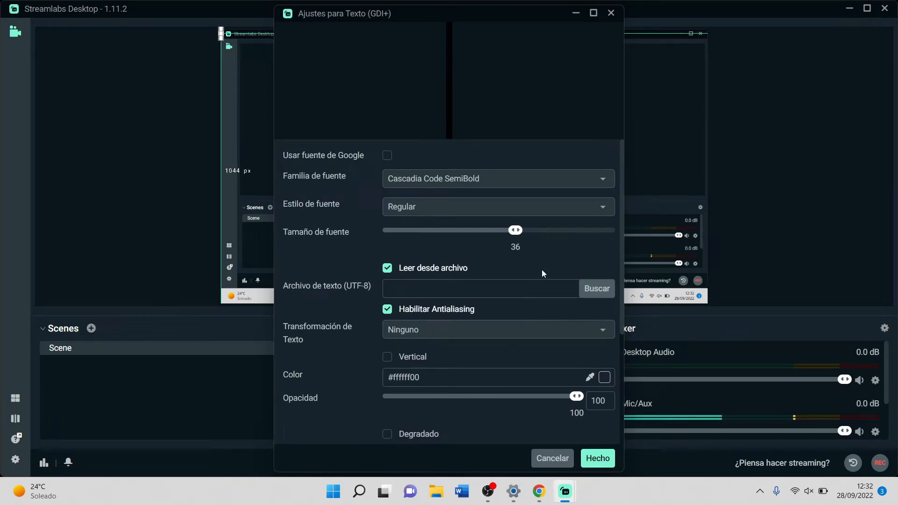
left_click(417, 270)
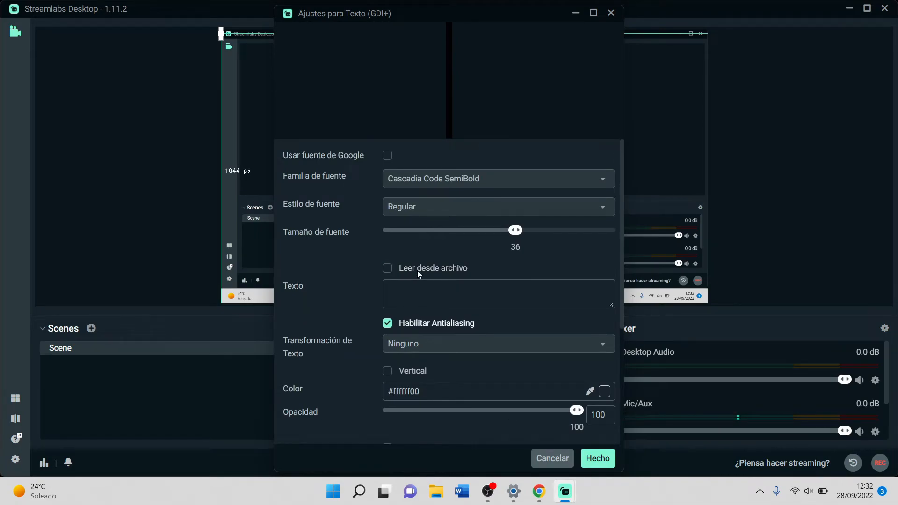
Enter "Hola" as the content of the Text (GDI+) source
scroll(417, 271, "down", 4)
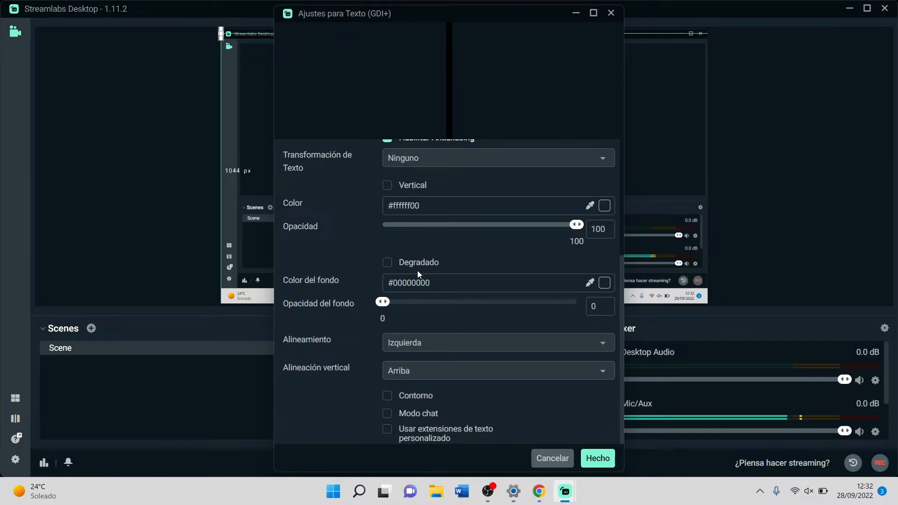
scroll(418, 274, "up", 1)
scroll(418, 272, "up", 2)
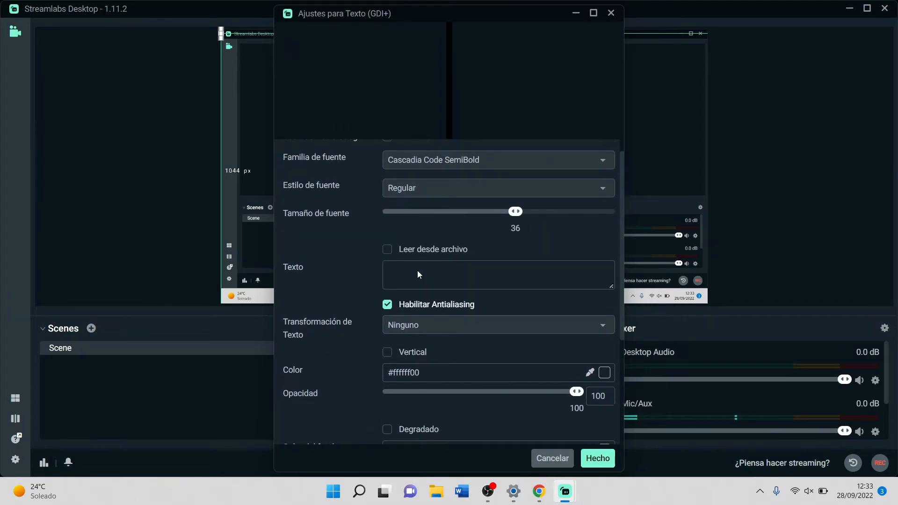
right_click(444, 272)
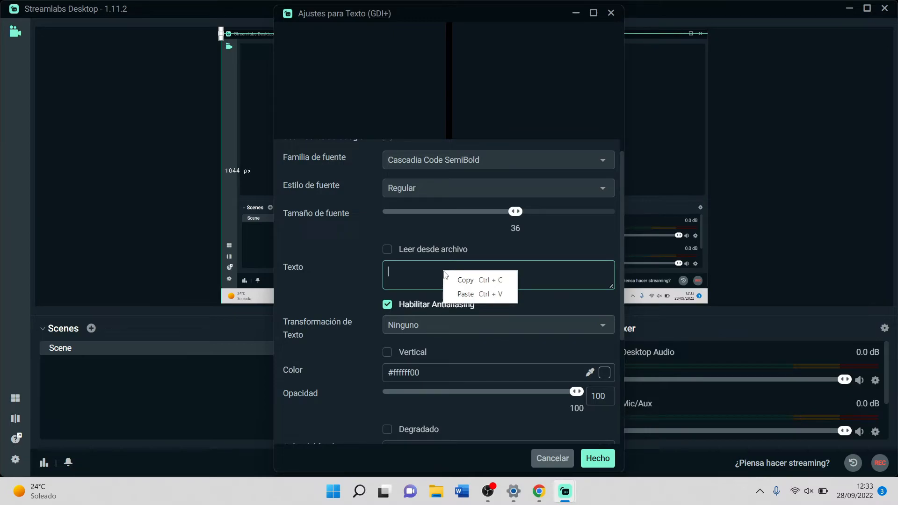
left_click(429, 270)
type("Hola")
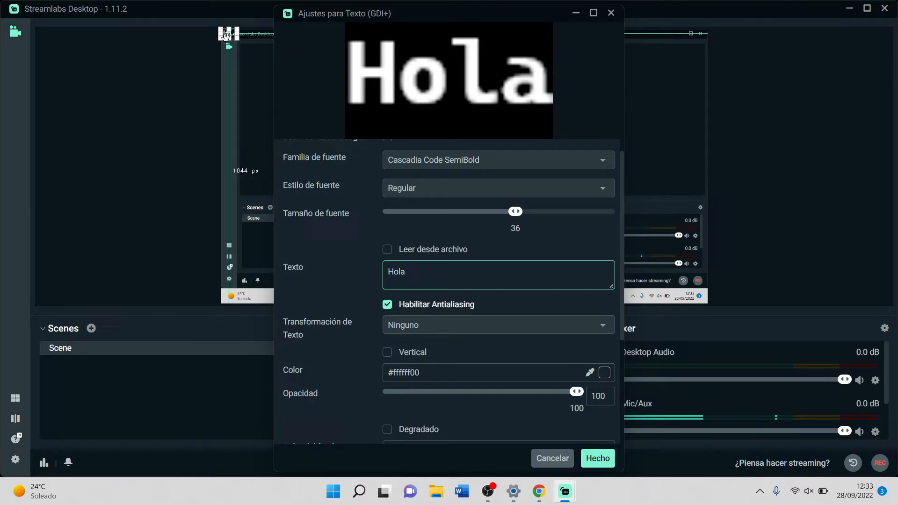
Move the Hola text in the scene preview to about 414 px from the left and 687 px from the top, and close its settings
left_click_drag(231, 33, 305, 171)
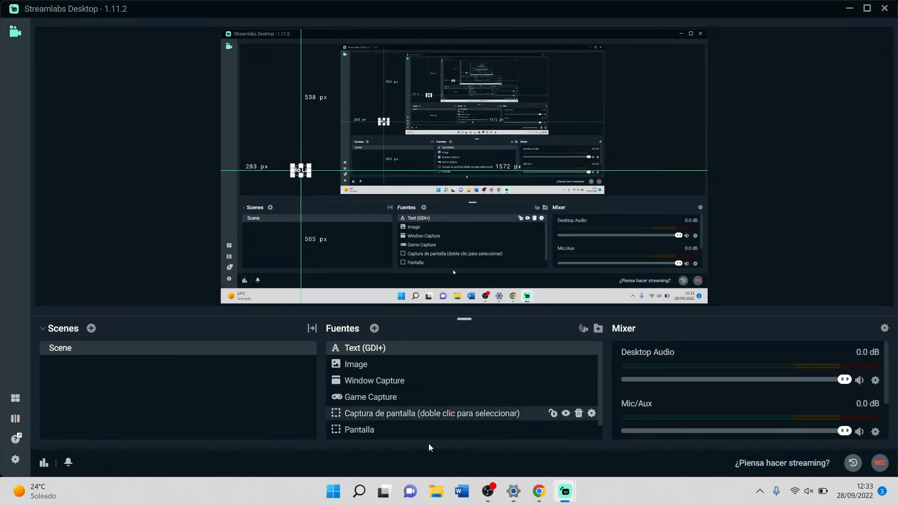
mouse_move(565, 491)
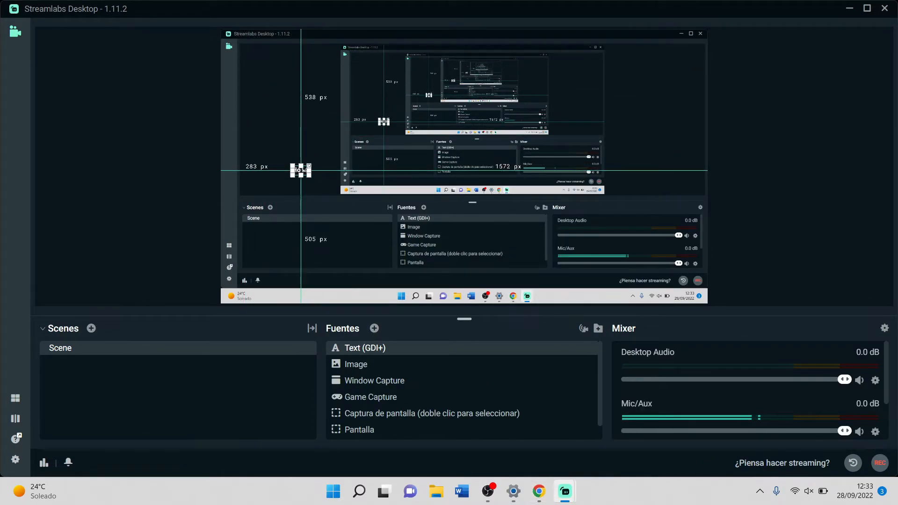
left_click_drag(297, 173, 330, 210)
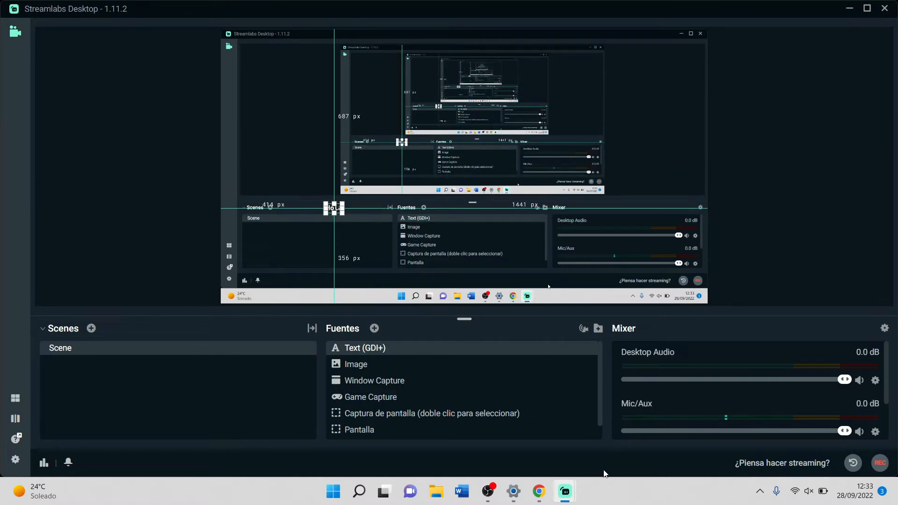
mouse_move(576, 495)
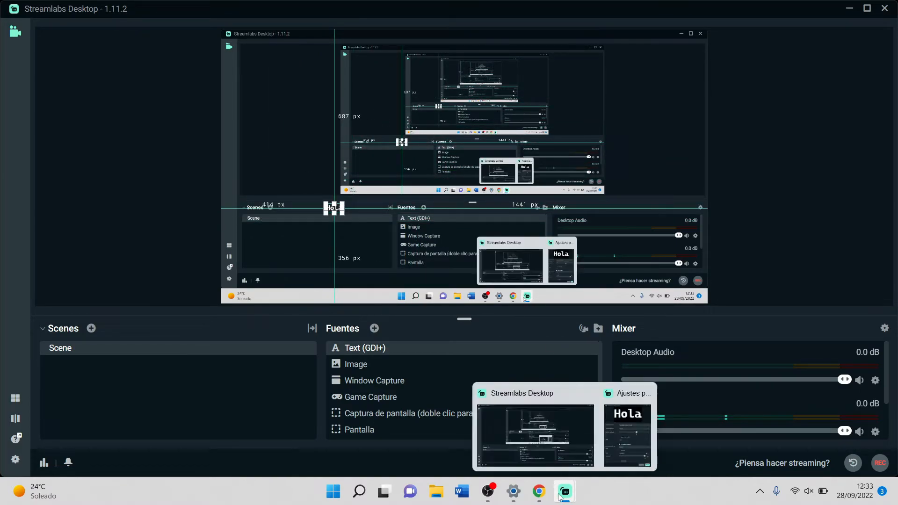
left_click(621, 441)
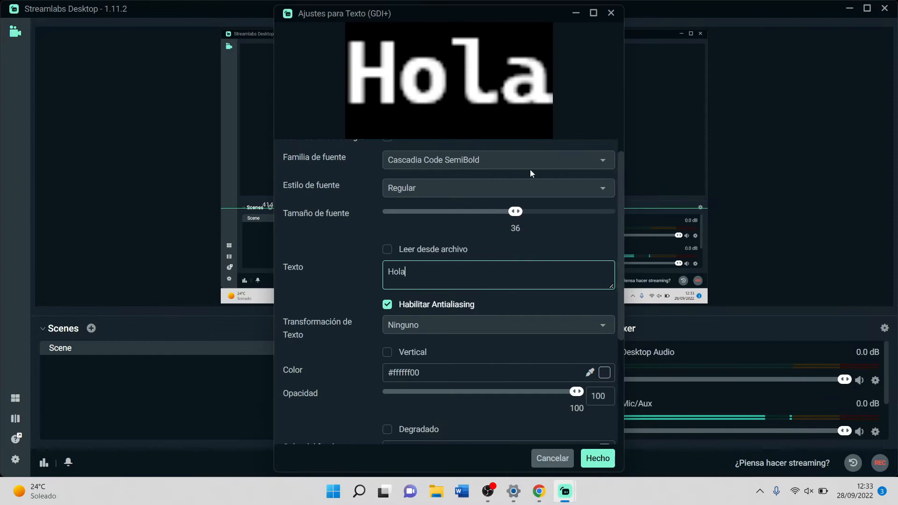
left_click(613, 15)
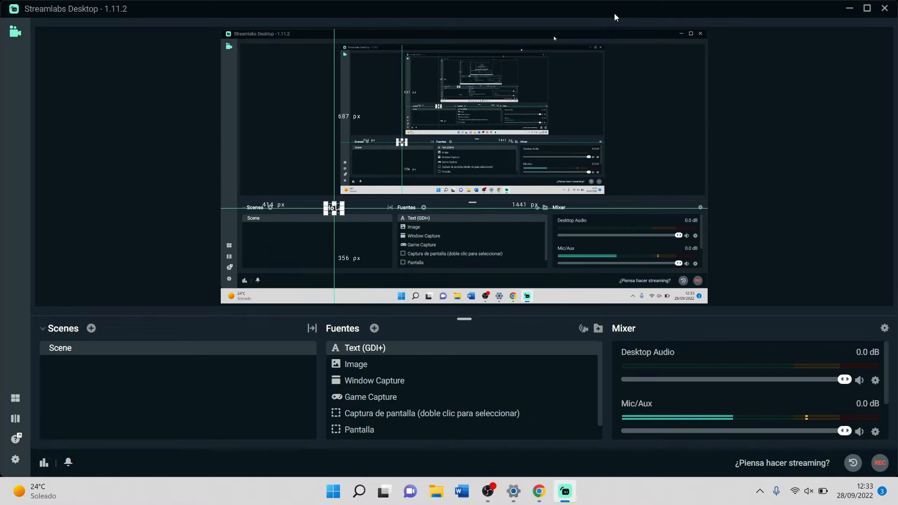
Try moving and resizing the screen capture sources in the scene preview
left_click(577, 137)
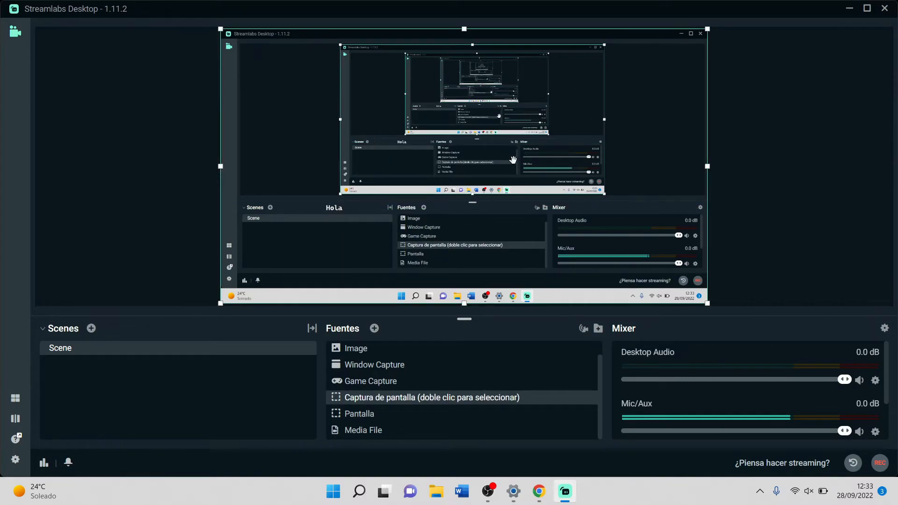
mouse_move(513, 160)
left_mouse_down()
mouse_move(501, 152)
mouse_move(511, 157)
left_mouse_up()
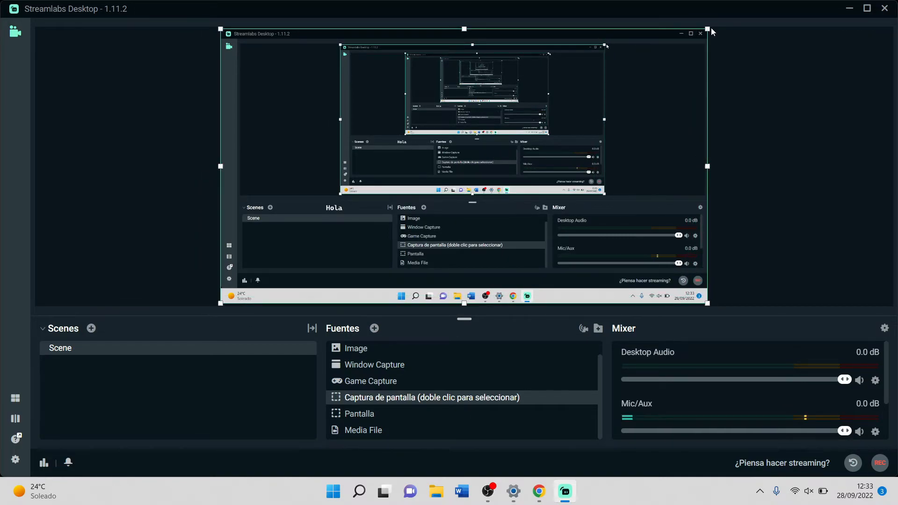
left_click_drag(707, 28, 588, 92)
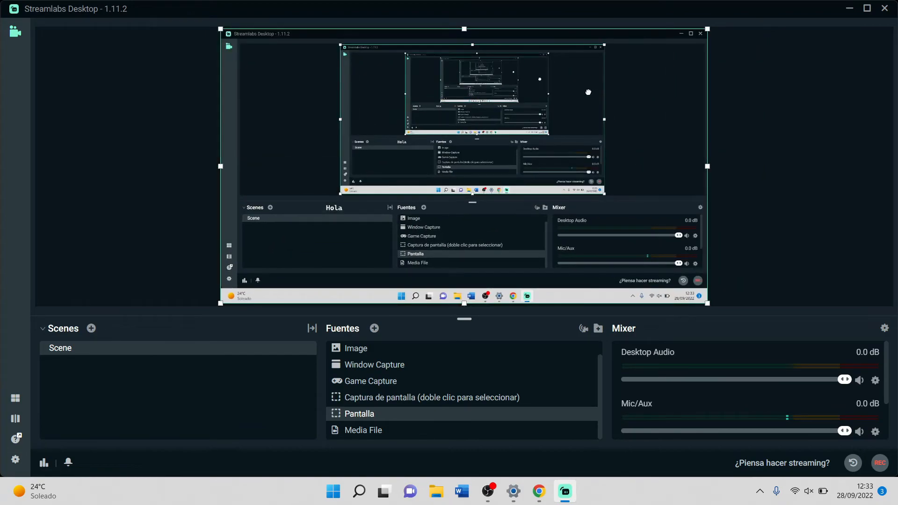
left_click_drag(571, 124, 591, 87)
Open the transform editor for the Image source and try a left crop of 50
left_click(456, 357)
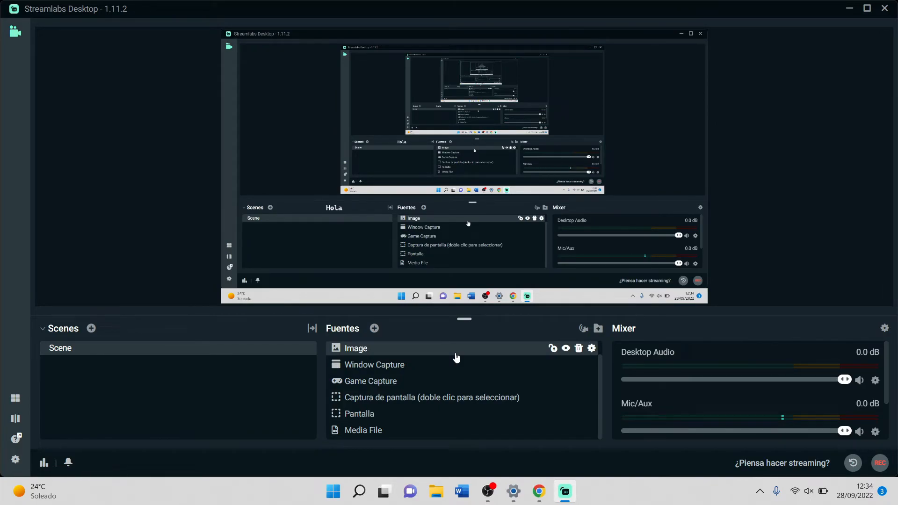
right_click(457, 357)
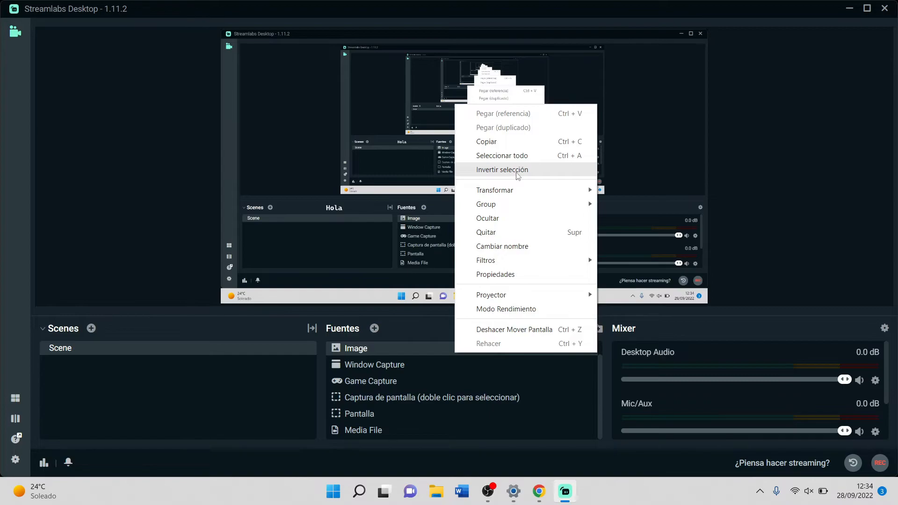
mouse_move(517, 195)
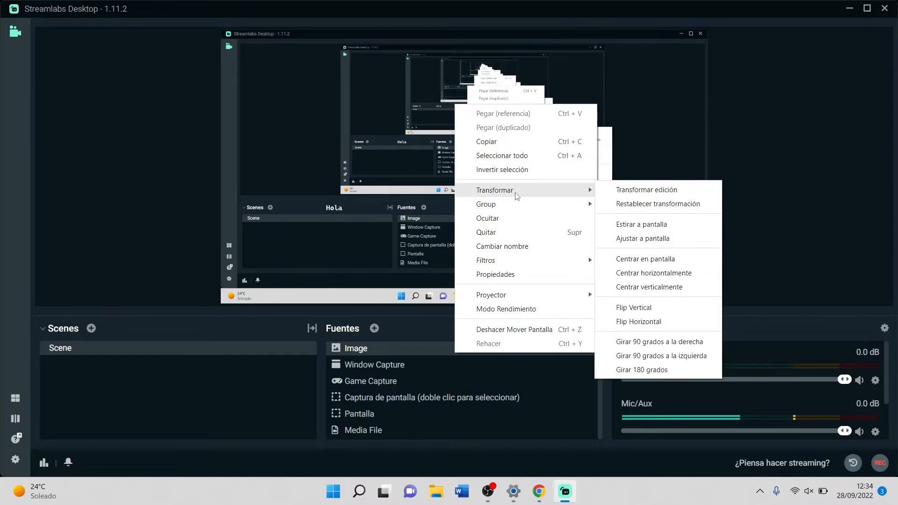
left_click(627, 190)
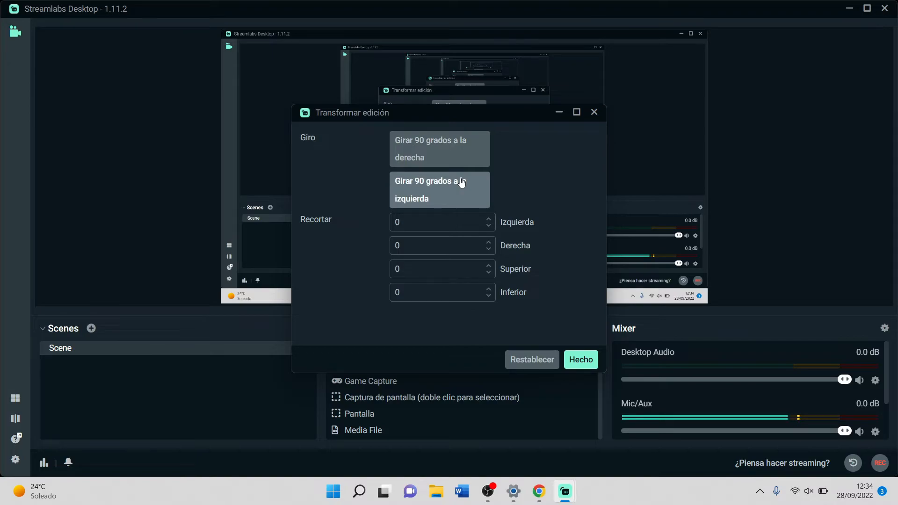
left_click(417, 223)
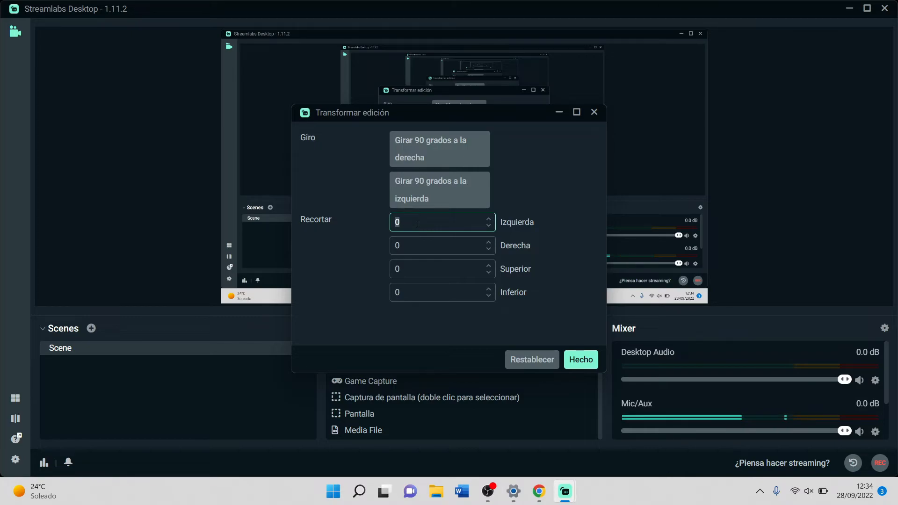
type("50")
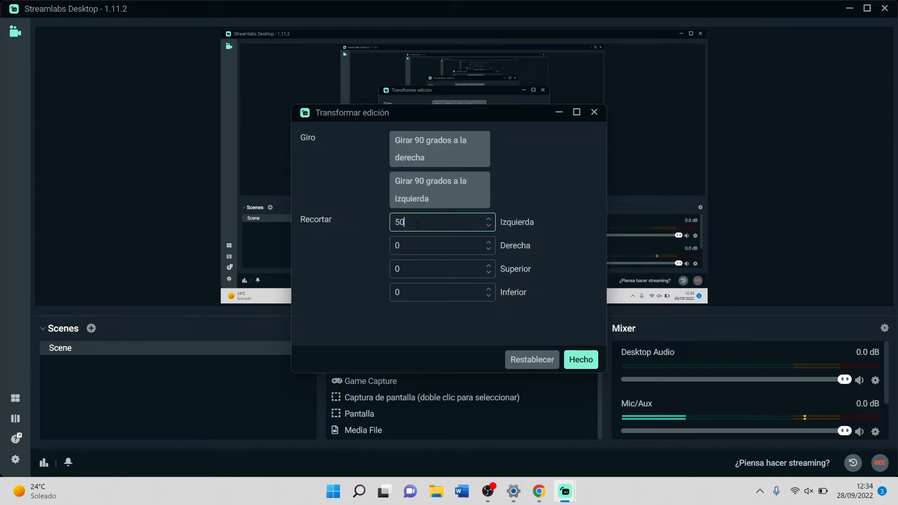
Try a left crop of 56 on the Image source, reset its transform and finish editing
key("Tab")
left_click(458, 221)
key("Home")
scroll(486, 223, "up", 6)
left_click(541, 360)
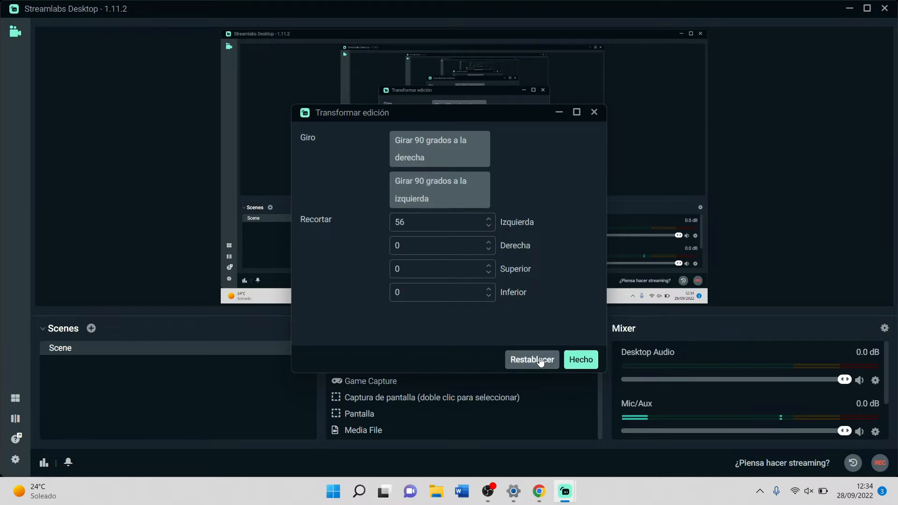
left_click(587, 361)
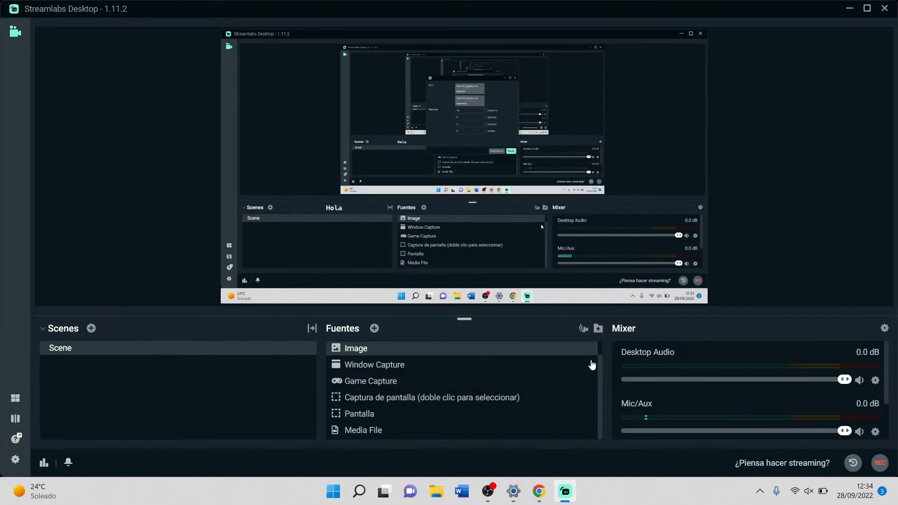
Open the transform editor for the Pantalla source and set its left crop to 50
left_click(426, 381)
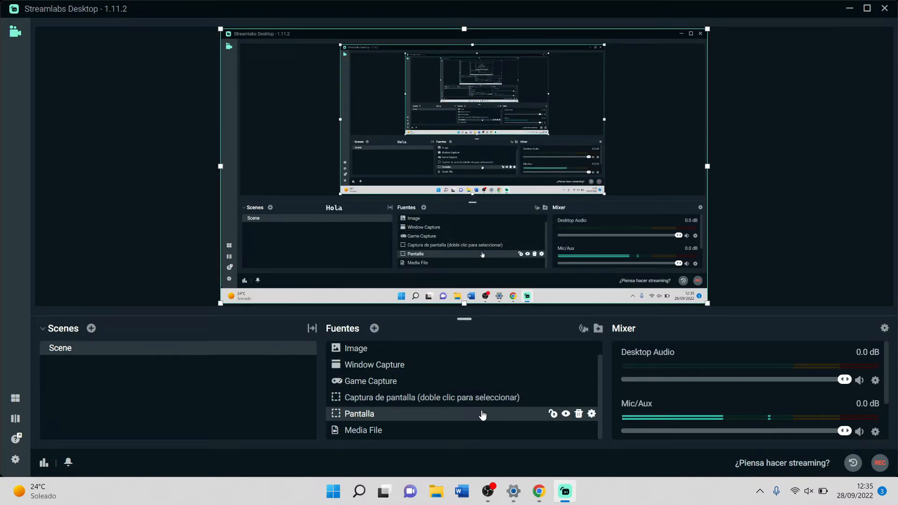
right_click(483, 415)
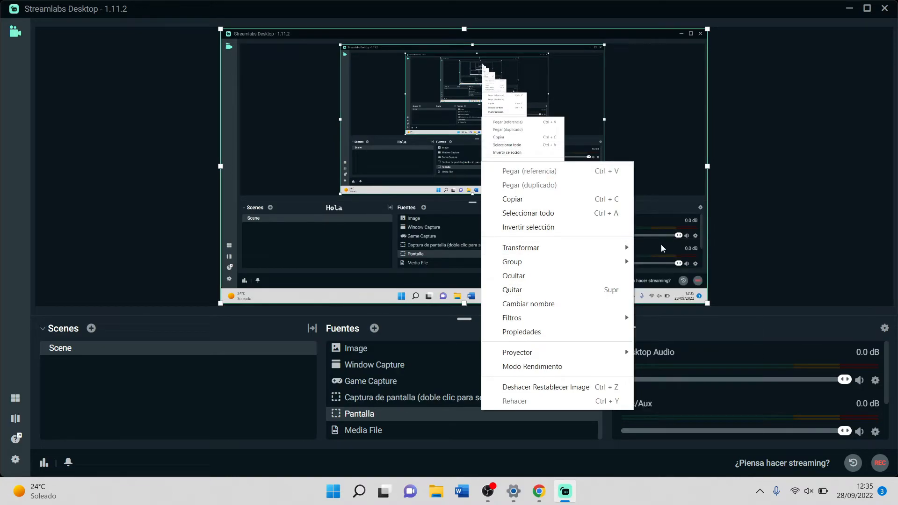
mouse_move(612, 250)
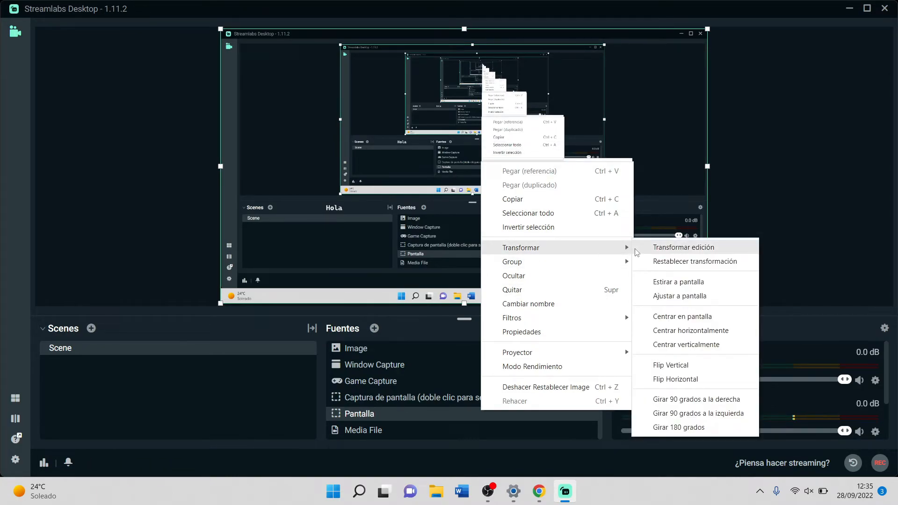
left_click(650, 252)
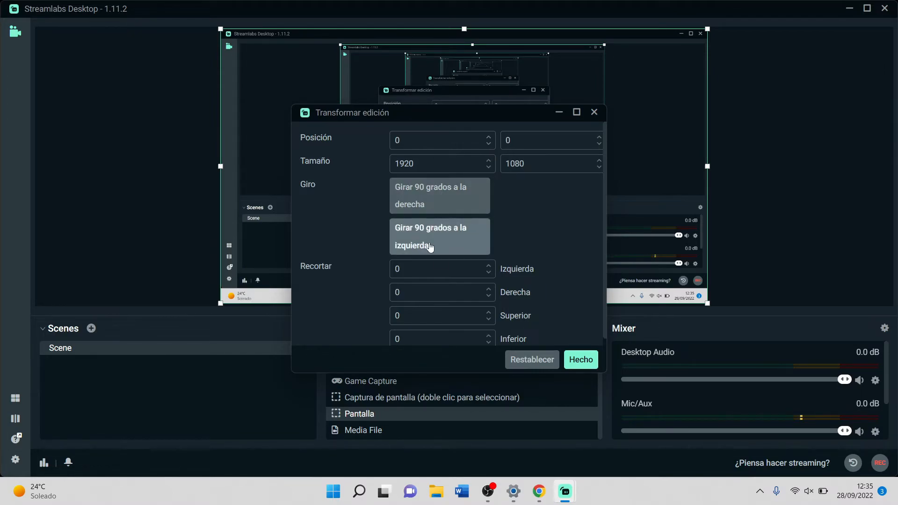
left_click(441, 276)
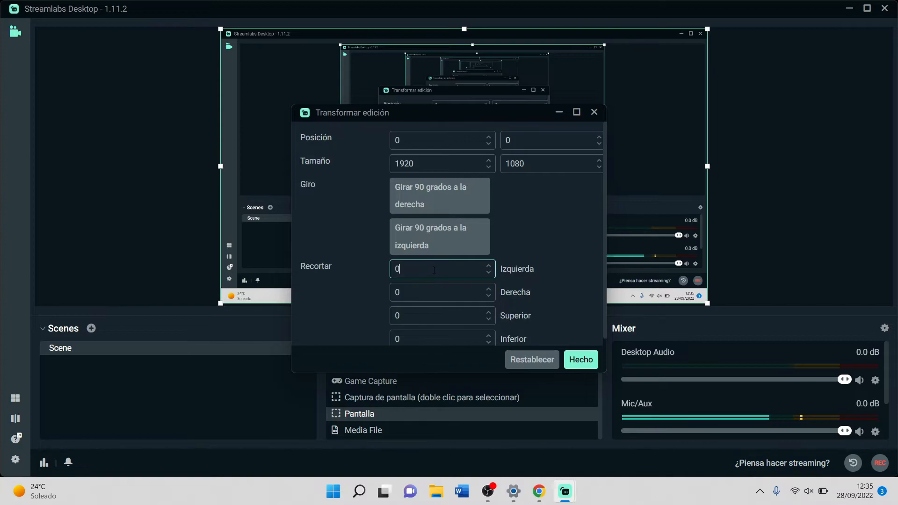
type("50")
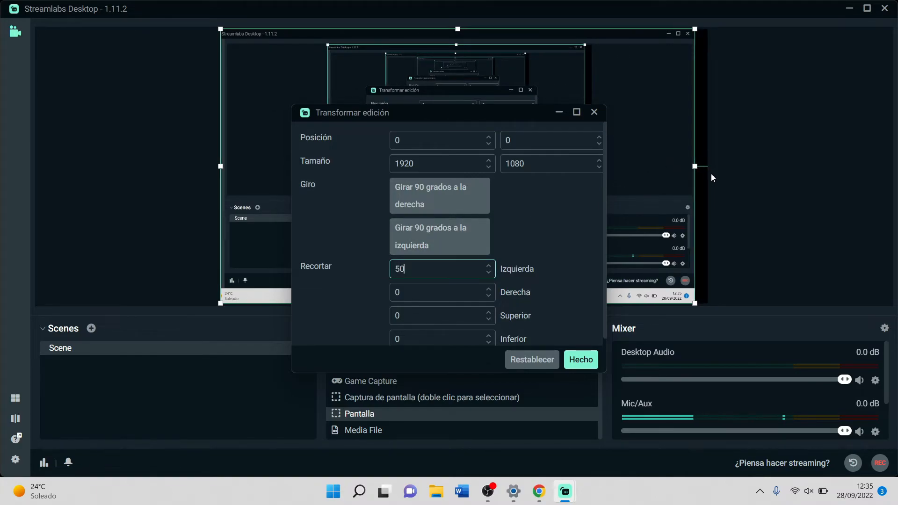
Increase the Pantalla source's left crop to 62 and close the transform editor
left_click(488, 266)
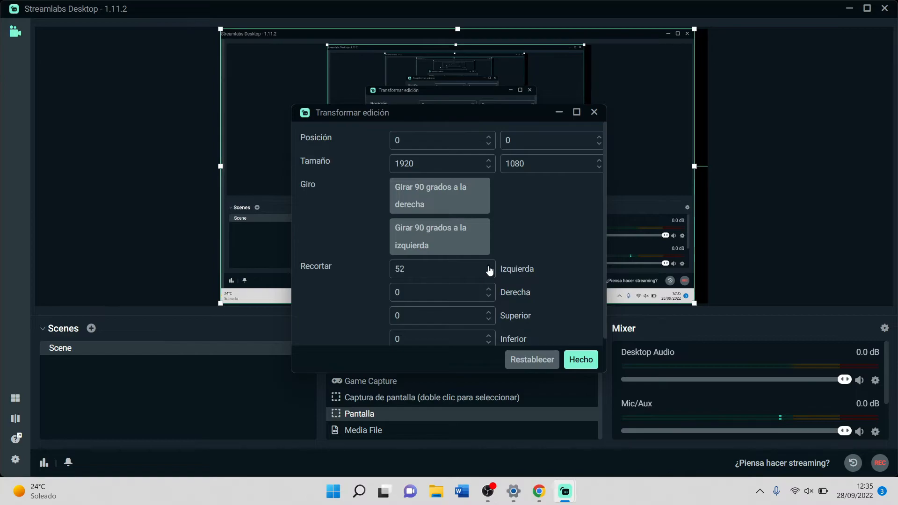
left_click(488, 266)
left_click(489, 265)
left_click(488, 266)
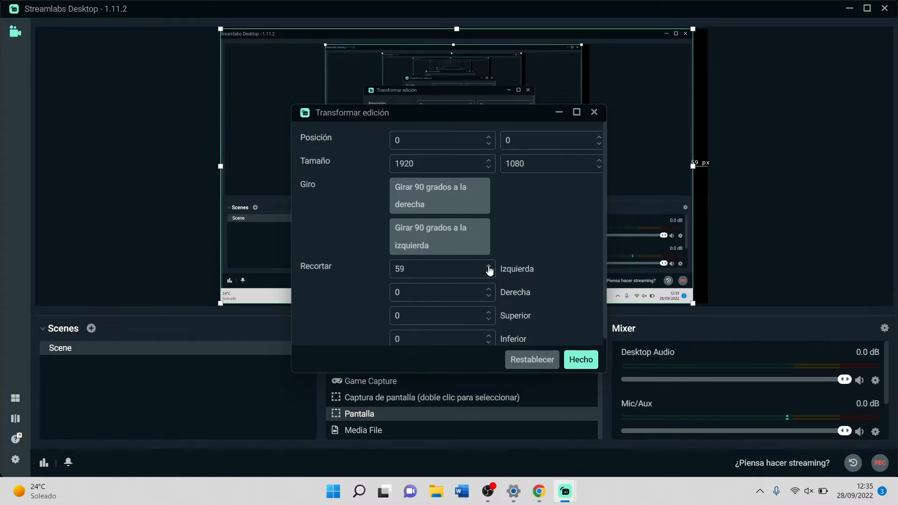
left_click(488, 266)
left_click(489, 266)
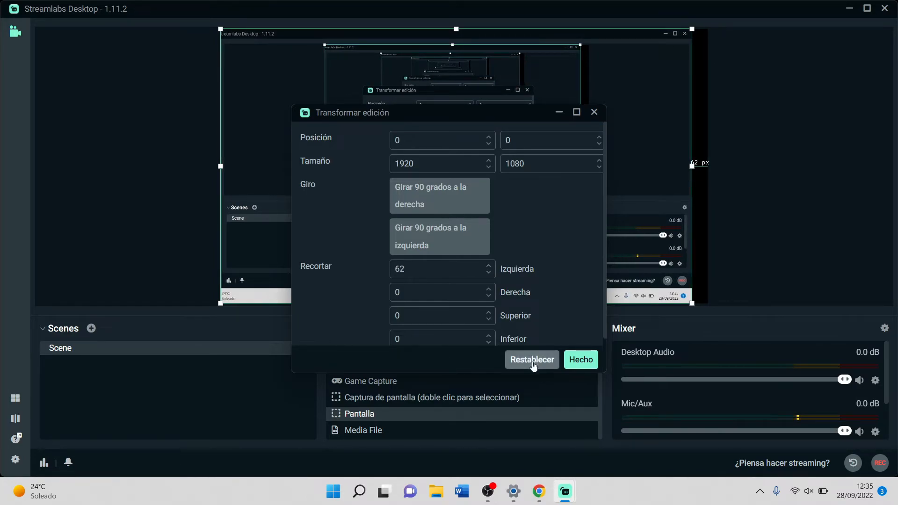
left_click(595, 113)
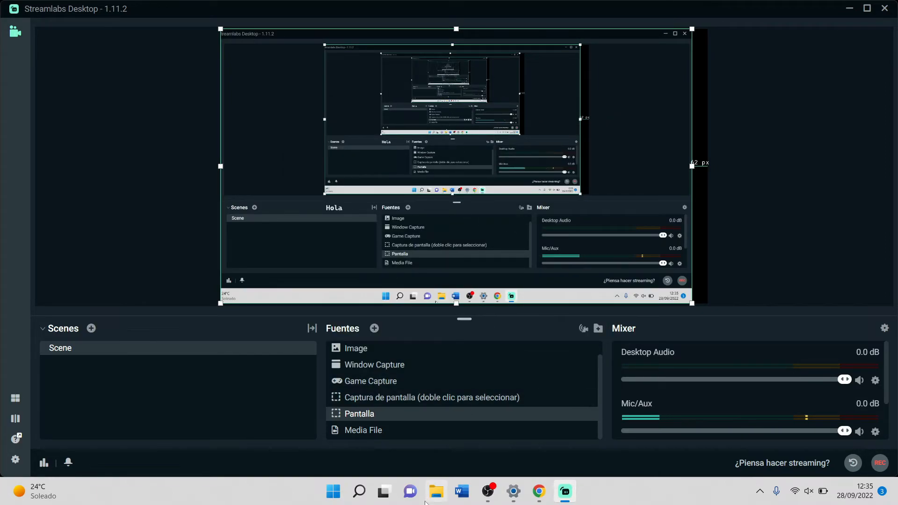
Review the Pantalla source's transform options, and switch performance mode on and back off
right_click(464, 418)
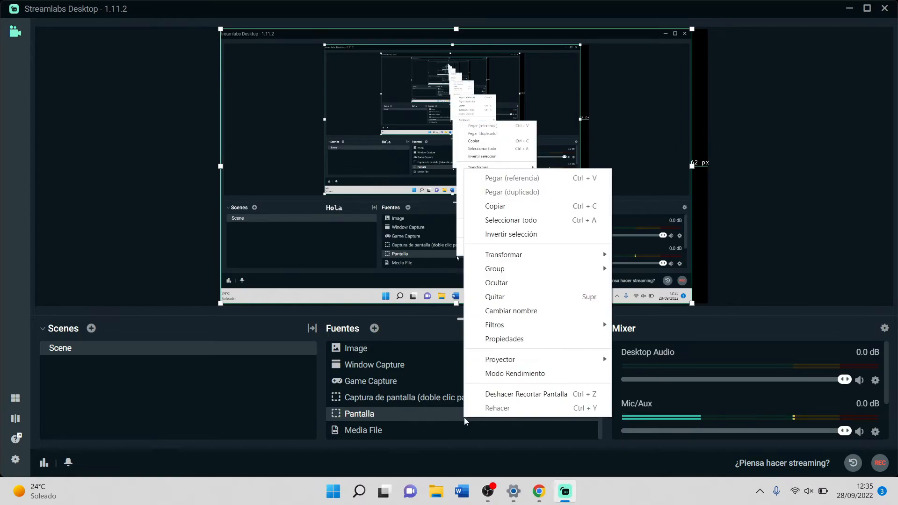
mouse_move(557, 250)
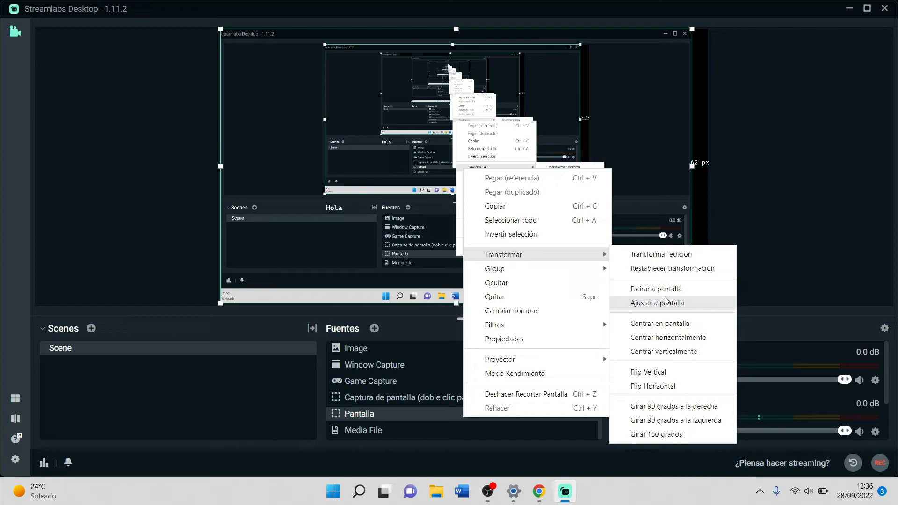
mouse_move(539, 362)
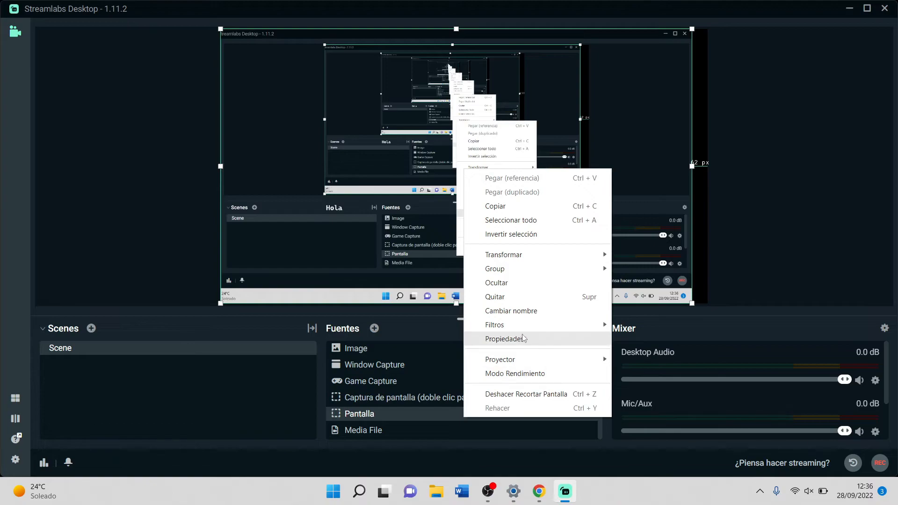
left_click(539, 374)
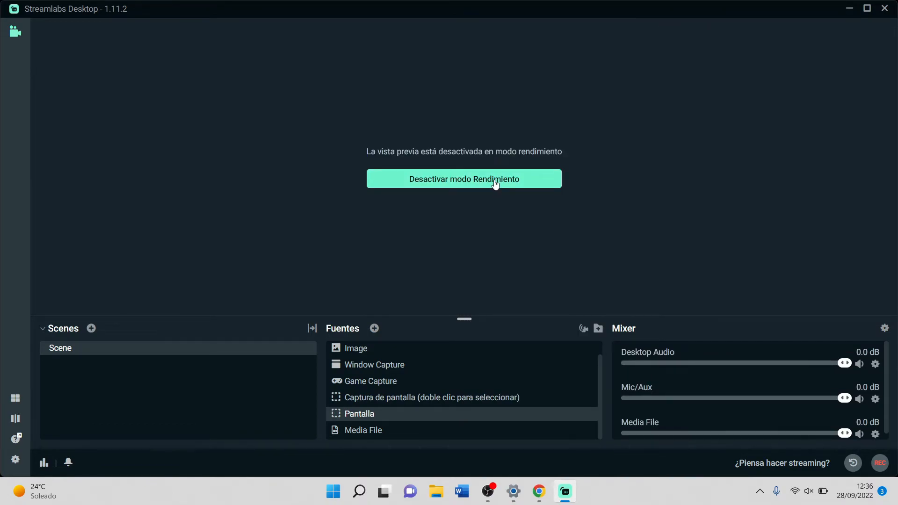
left_click(495, 184)
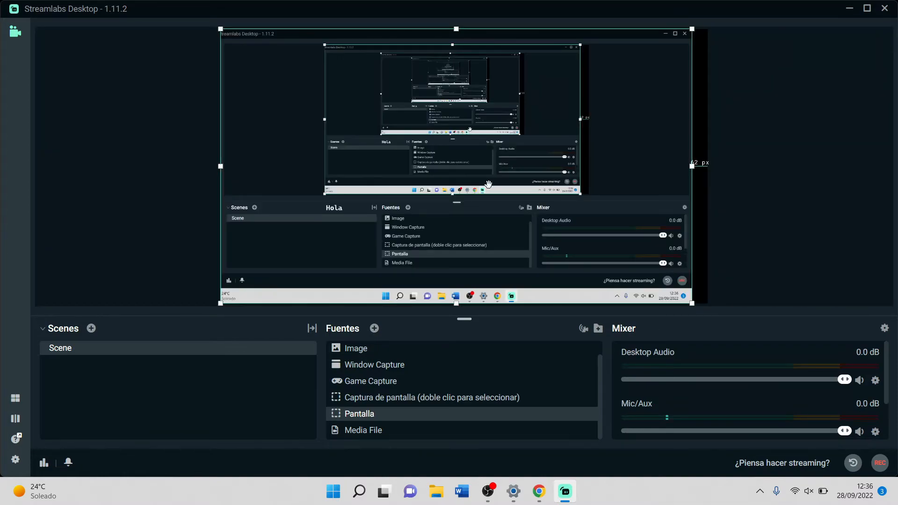
Open the filters of the Pantalla source and review the available visual presets, leaving Ninguno selected
right_click(490, 187)
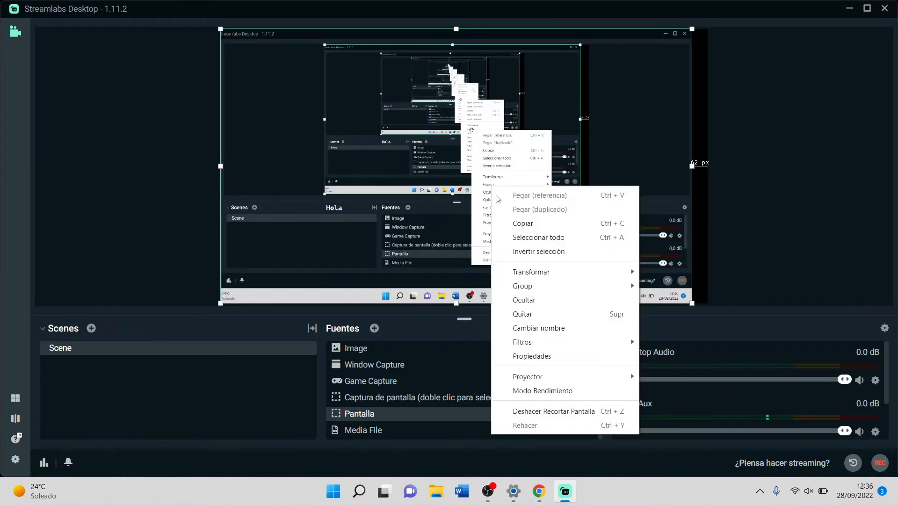
mouse_move(562, 349)
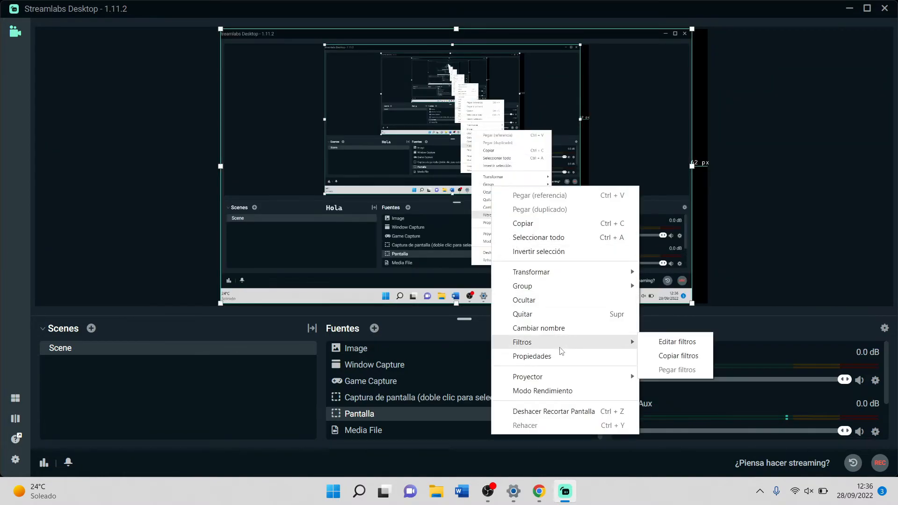
left_click(674, 344)
left_click(304, 180)
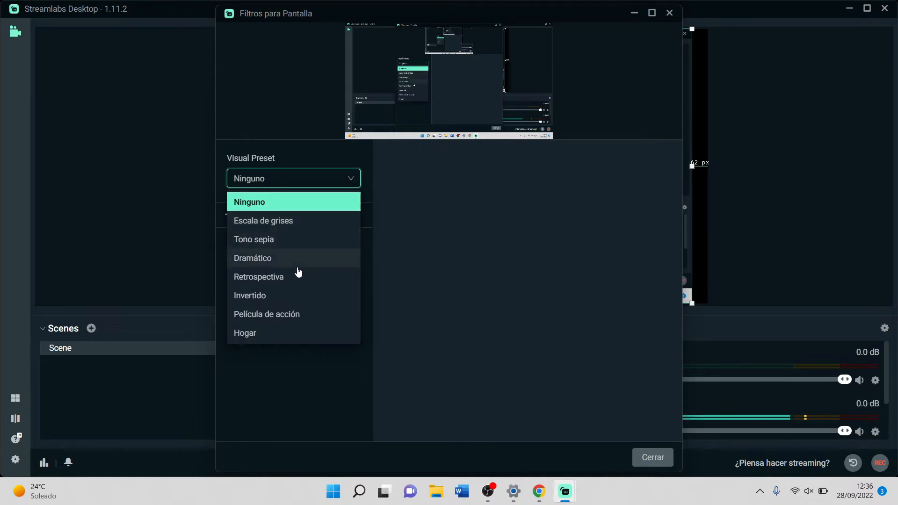
left_click(419, 231)
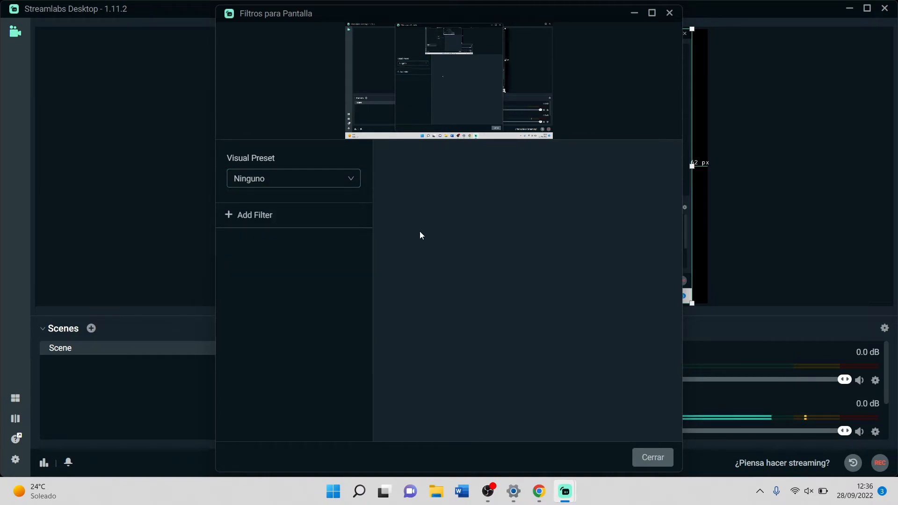
Add a Clave de color filter to the Pantalla source, keeping its default name
left_click(255, 220)
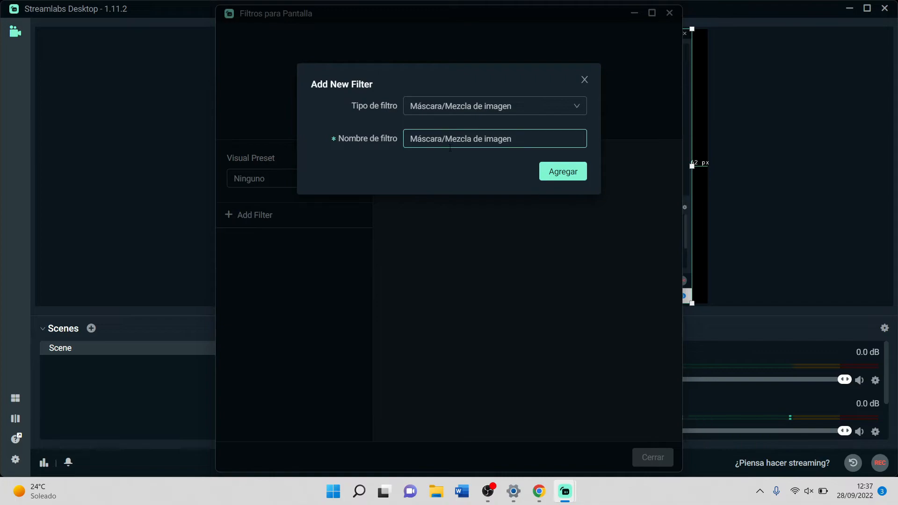
left_click(475, 112)
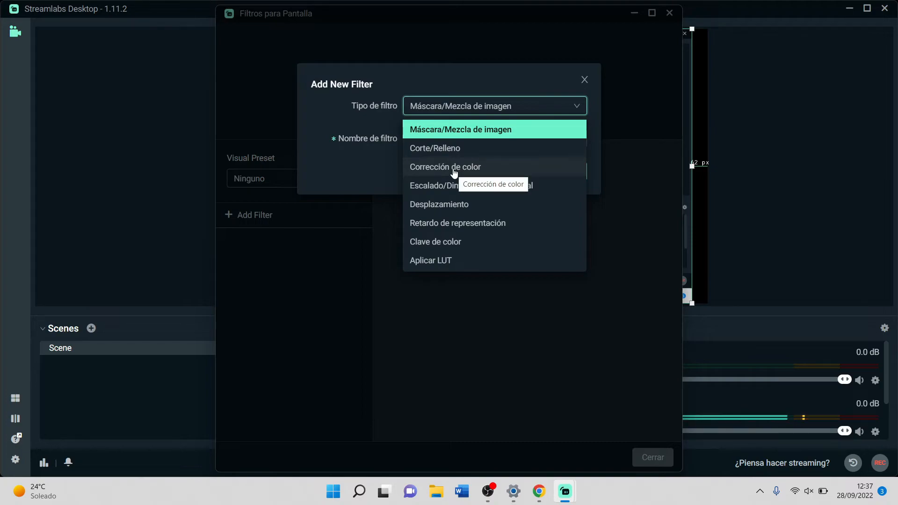
left_click(456, 246)
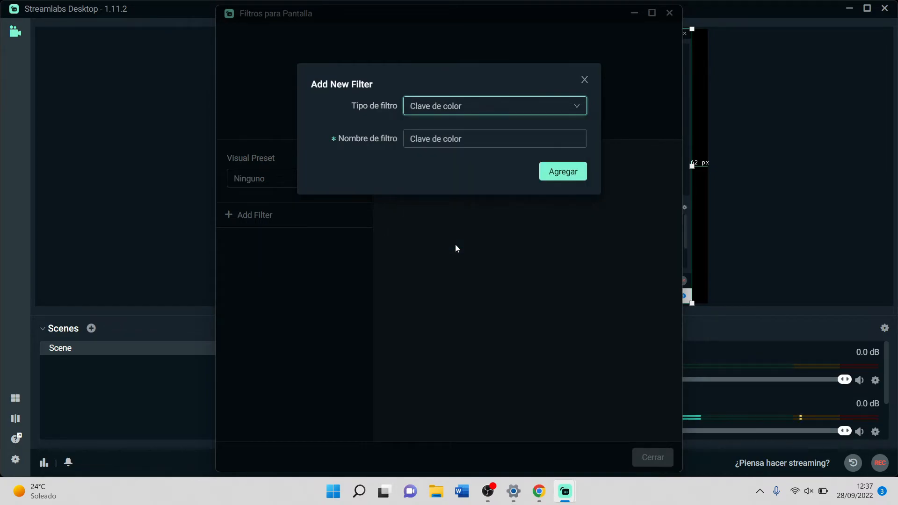
left_click(472, 142)
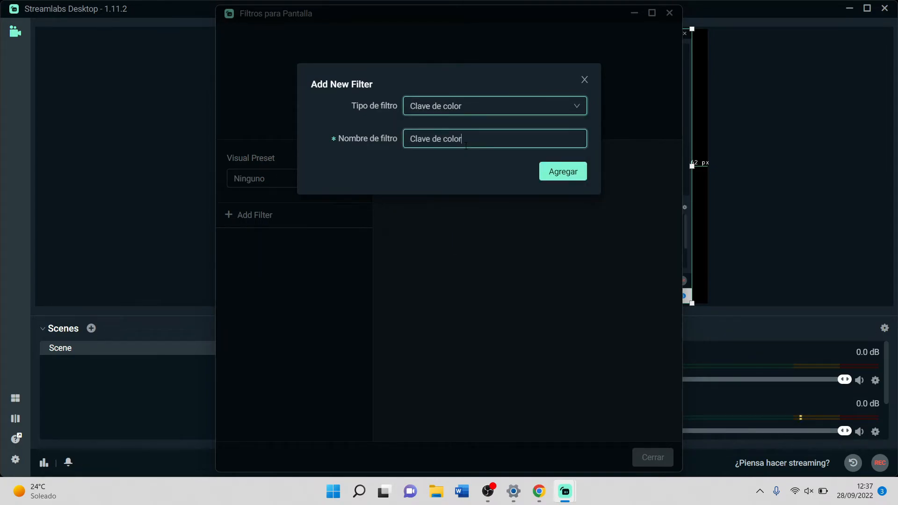
left_click(567, 174)
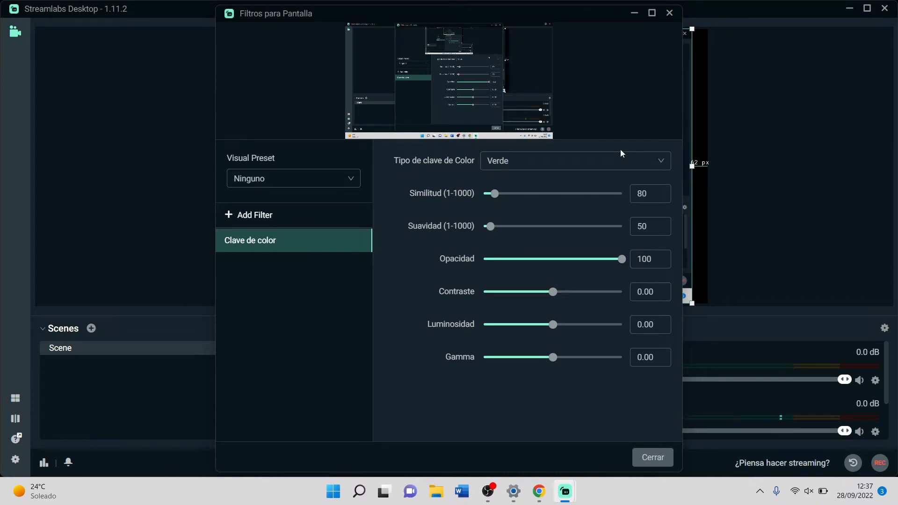
Set the filter's colour key type to Color Personalizado and move the filters window aside to uncover the scene preview
left_click(545, 165)
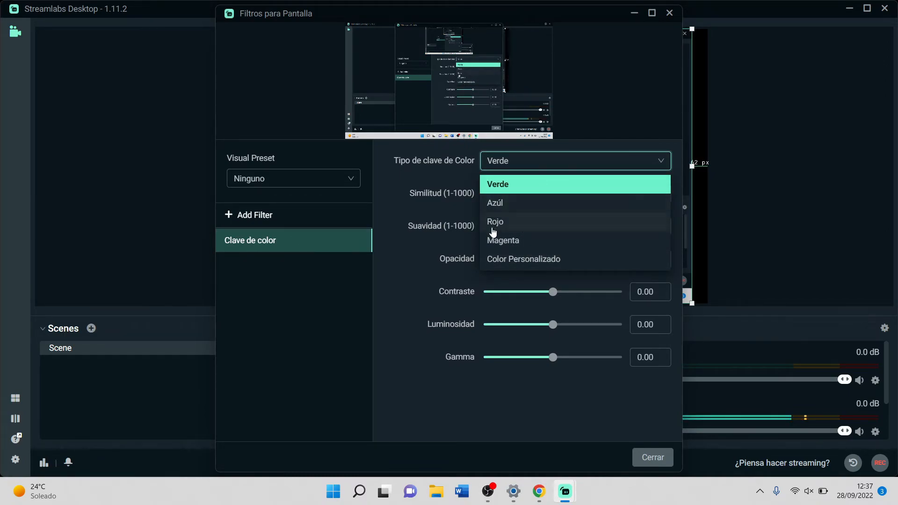
left_click(521, 260)
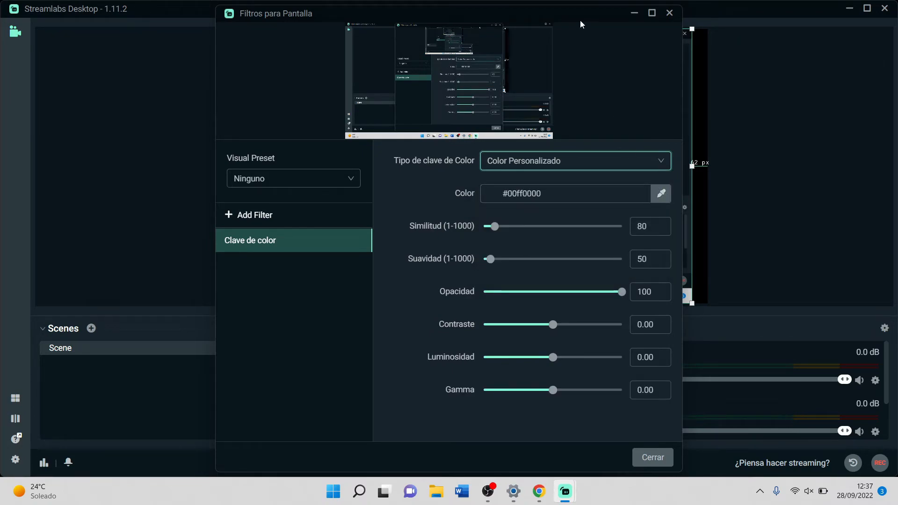
left_click_drag(577, 15, 410, 48)
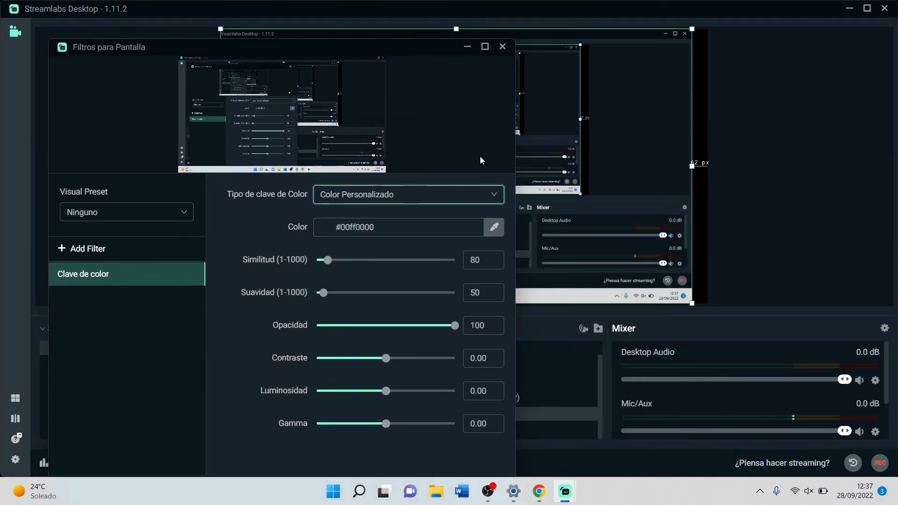
Sample the dark interface background #0b161dff from the scene preview as the Clave de color key colour, and close the filters window
left_click(495, 227)
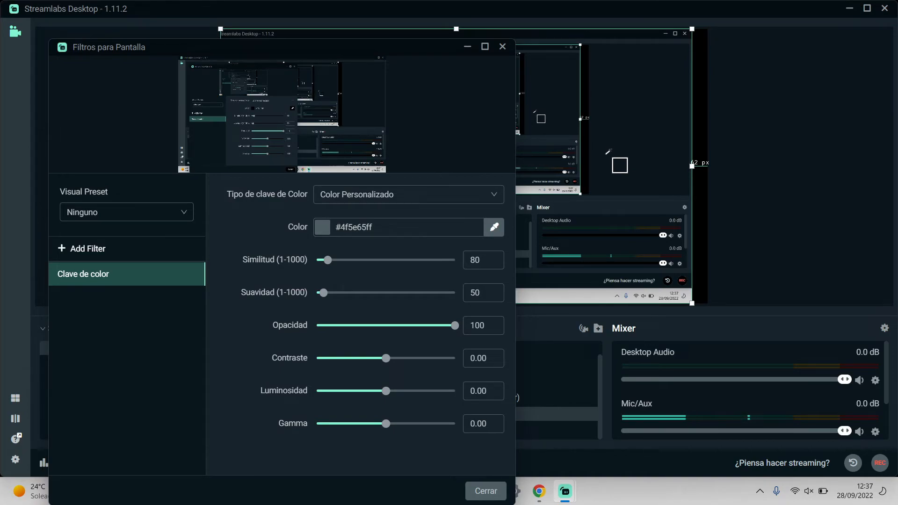
left_click(630, 140)
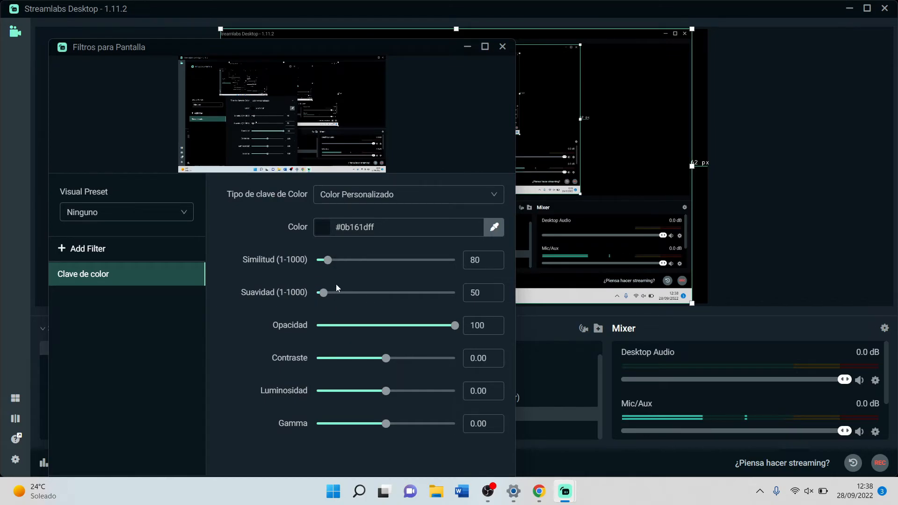
left_click(502, 46)
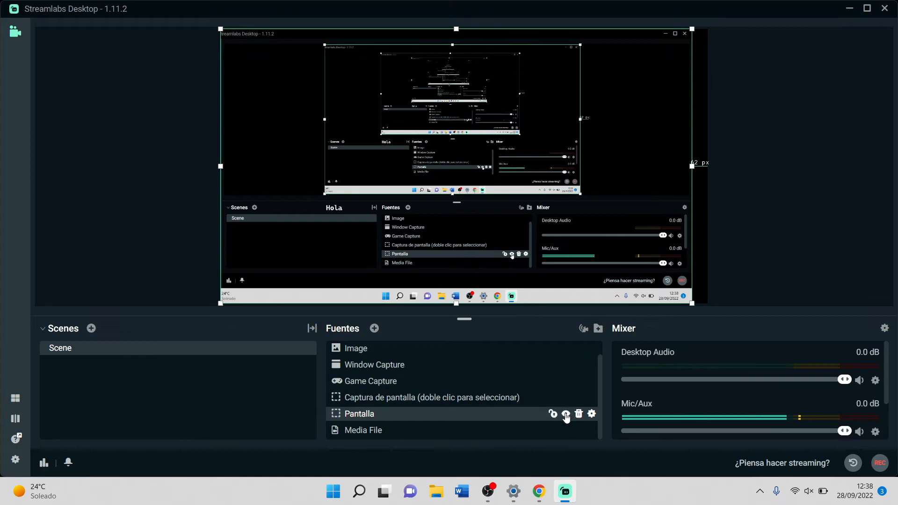
Reopen the Pantalla source's filters, turn off the Clave de color filter, and close the filters window
right_click(471, 423)
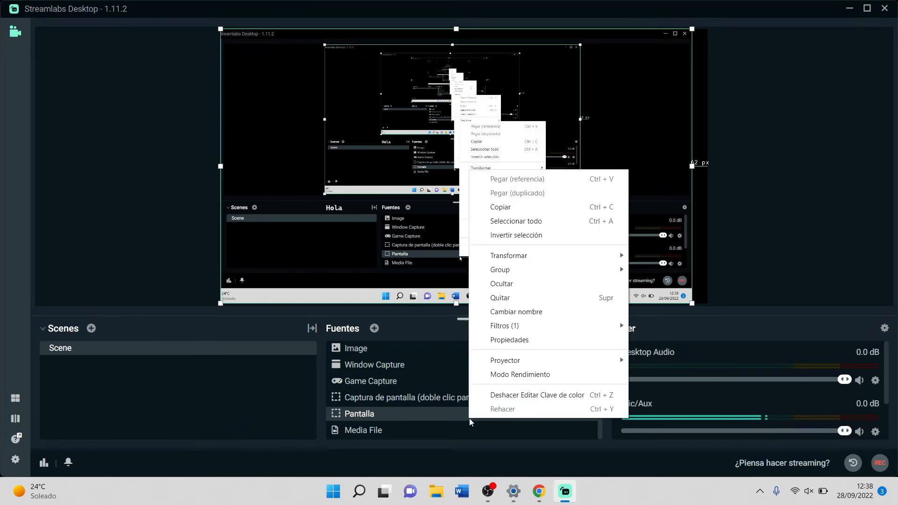
mouse_move(617, 331)
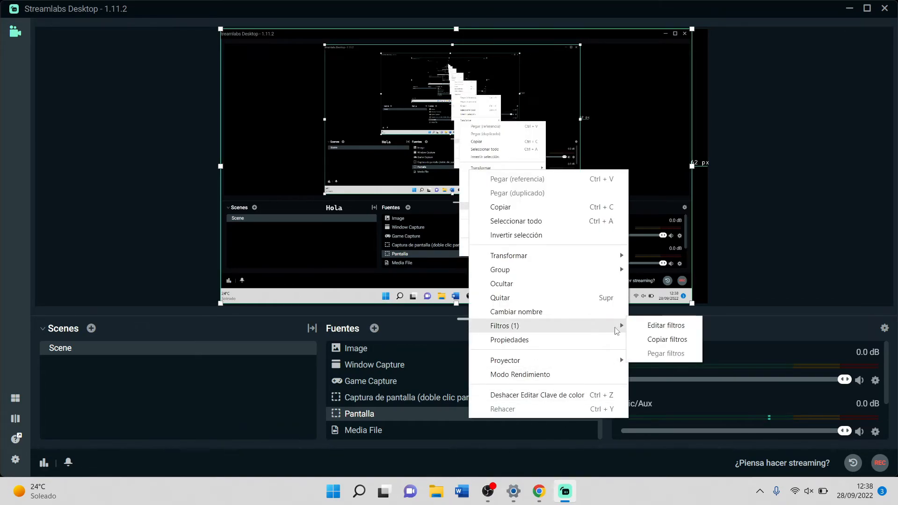
left_click(645, 326)
mouse_move(339, 241)
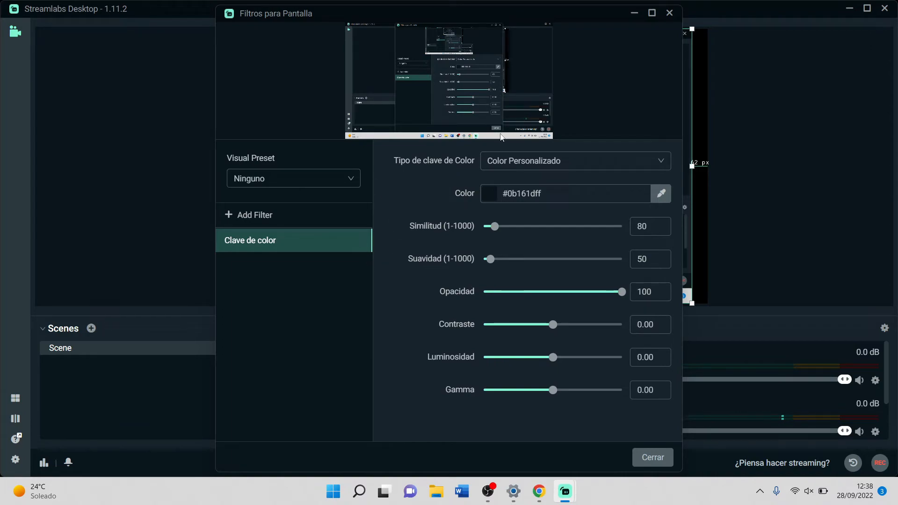
left_click(670, 13)
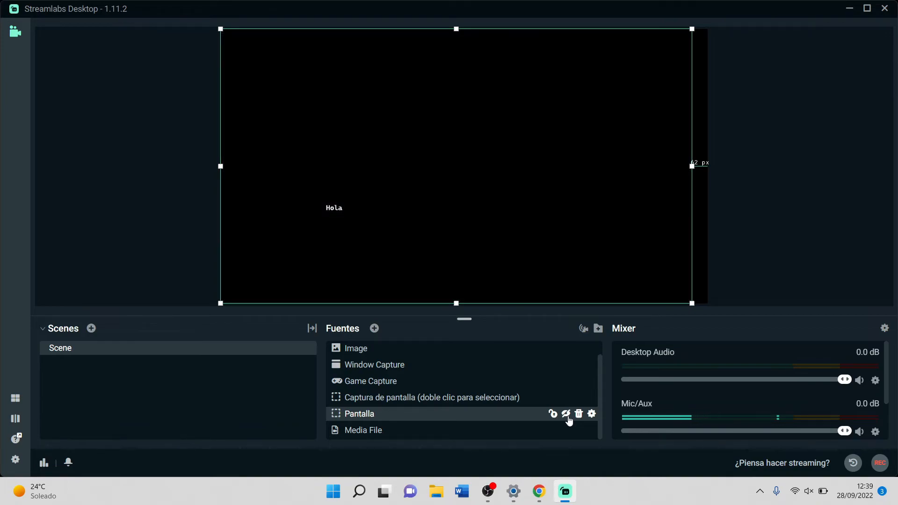
Show the Pantalla source in the scene, lock it, try selecting it in the preview, and unlock it
left_click(568, 418)
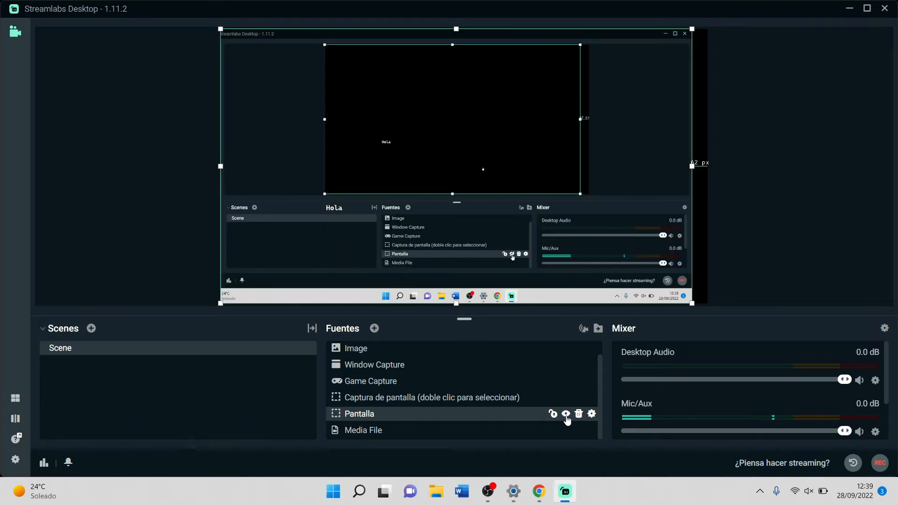
left_click(552, 414)
left_click(581, 259)
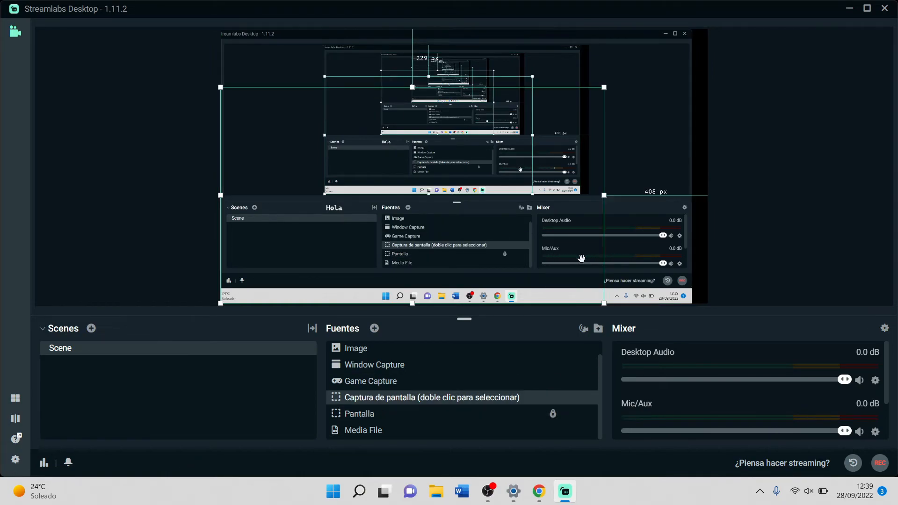
left_click(645, 126)
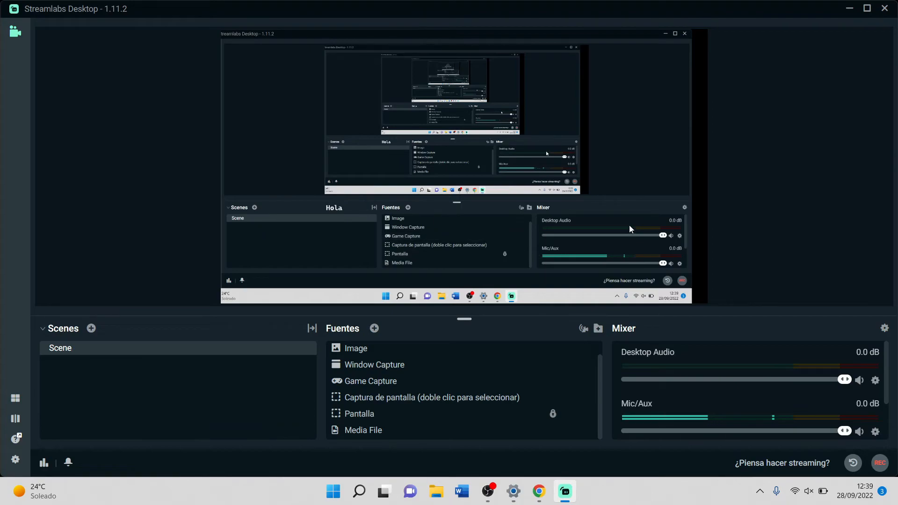
left_click(555, 419)
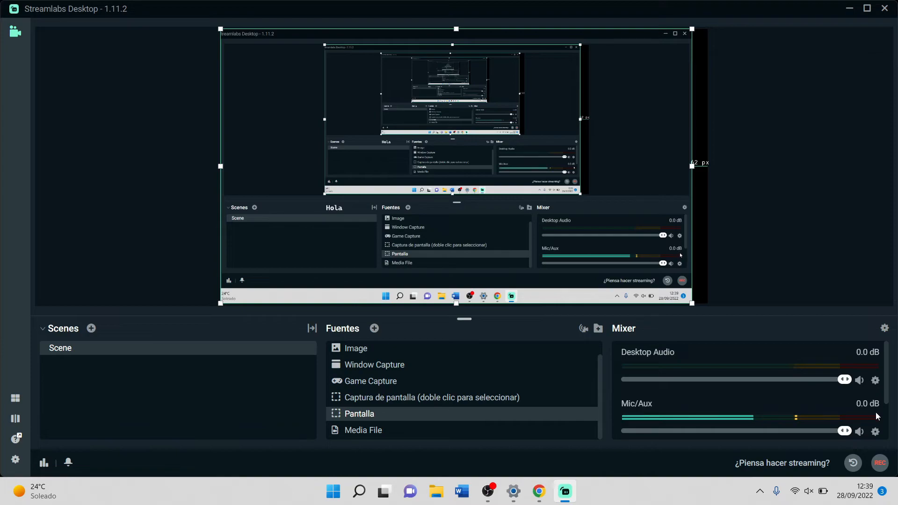
Review Desktop Audio's advanced properties, including its audio monitoring options, and the global audio device settings
scroll(876, 411, "down", 2)
scroll(876, 411, "up", 2)
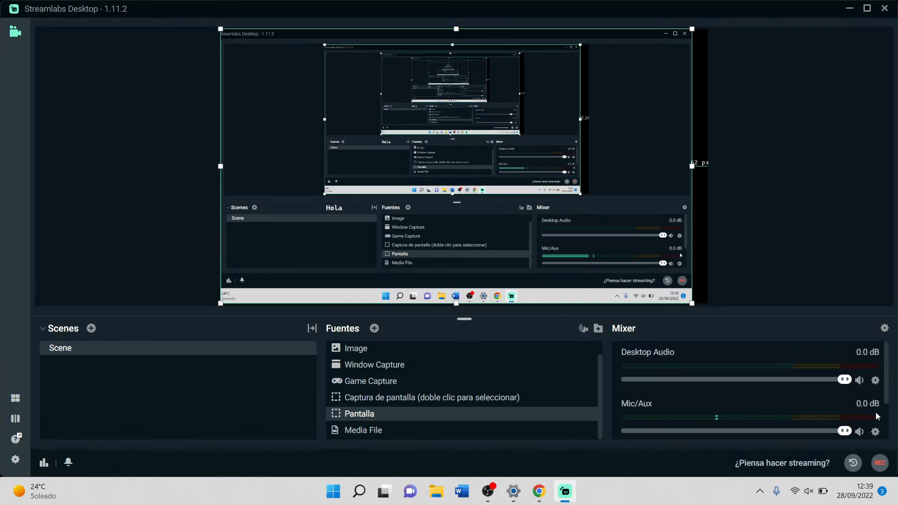
left_click(876, 381)
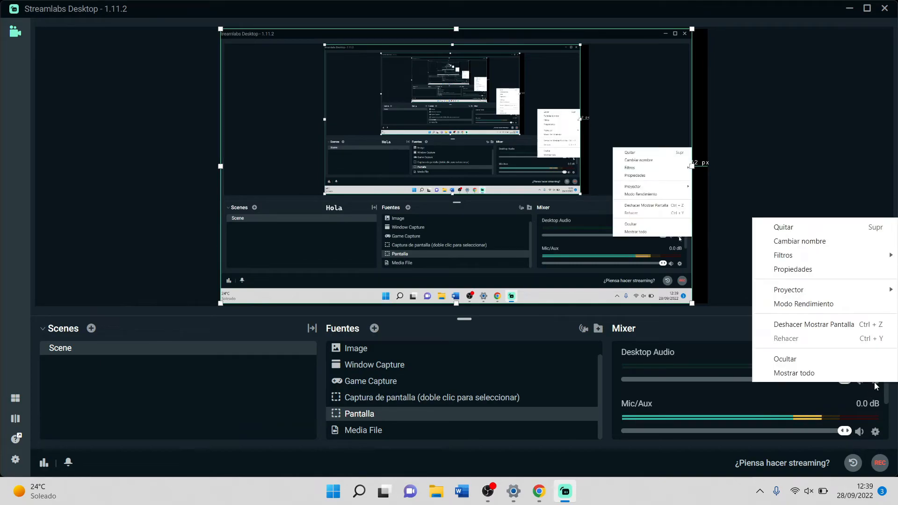
left_click(799, 275)
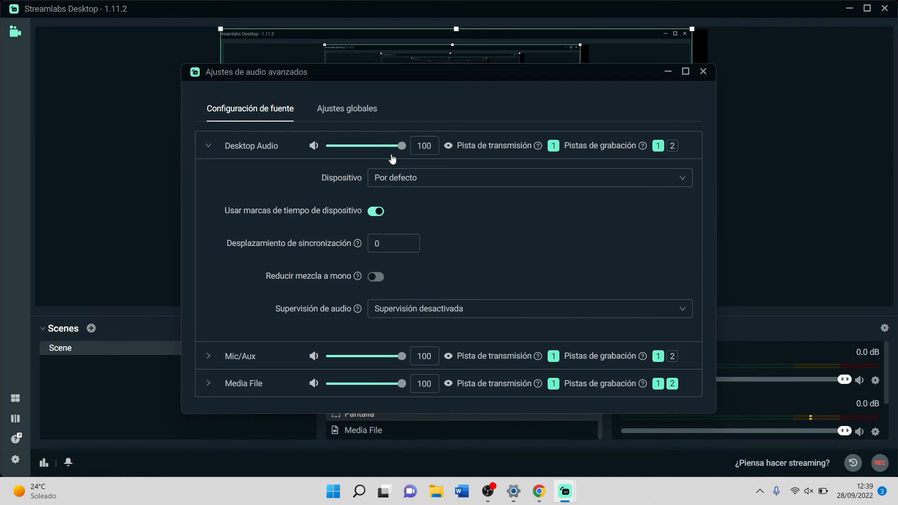
key("BackSpace")
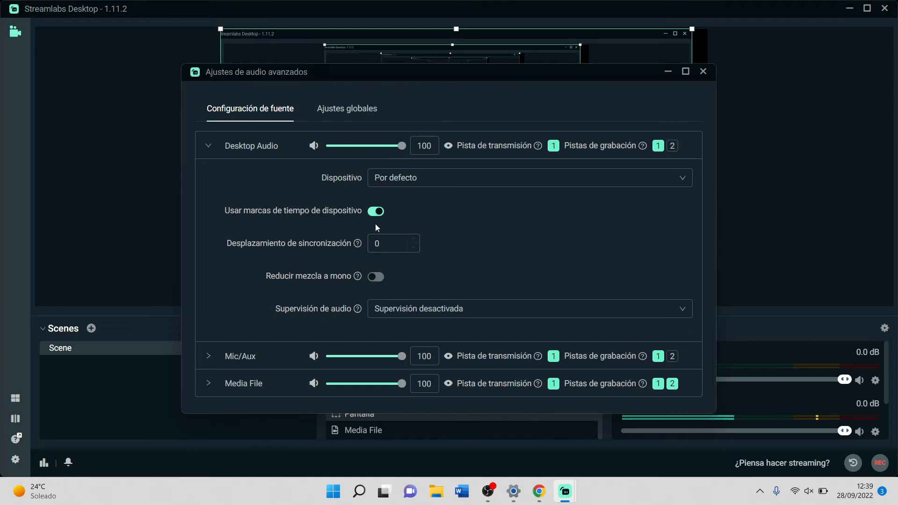
left_click(408, 310)
left_click(408, 309)
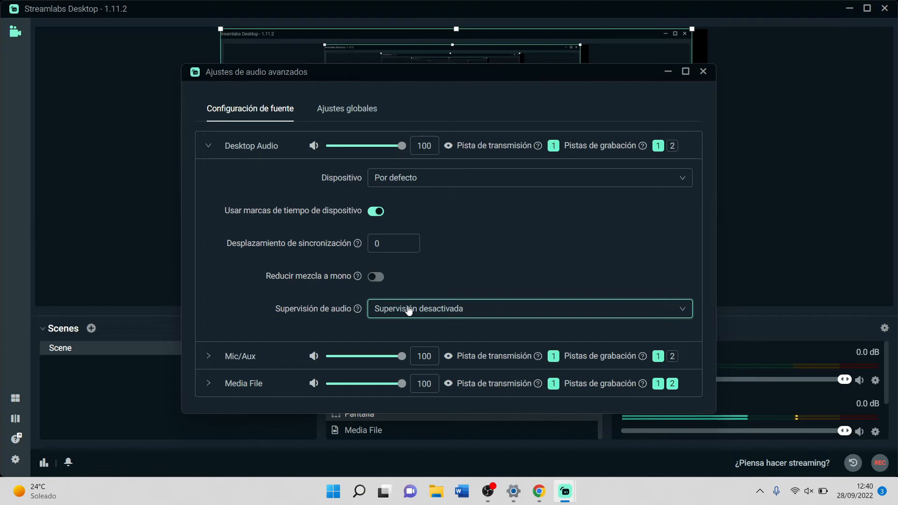
left_click(355, 112)
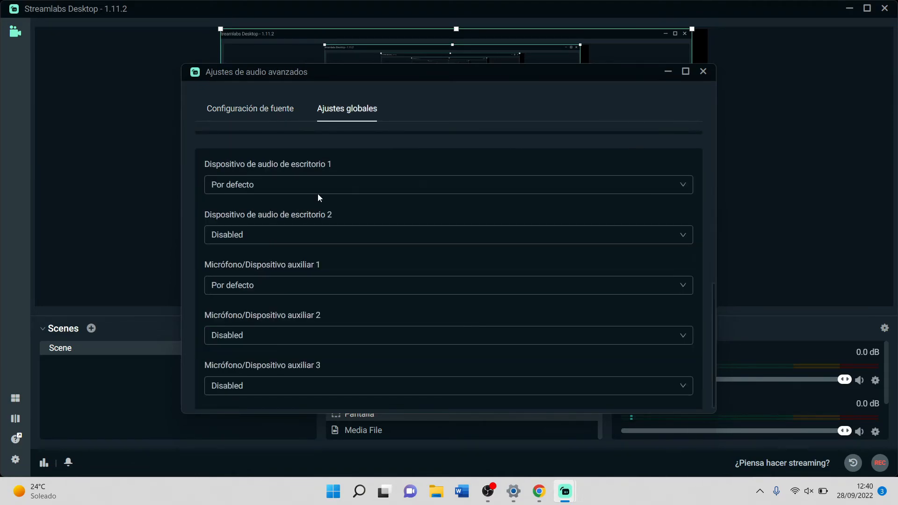
left_click(704, 72)
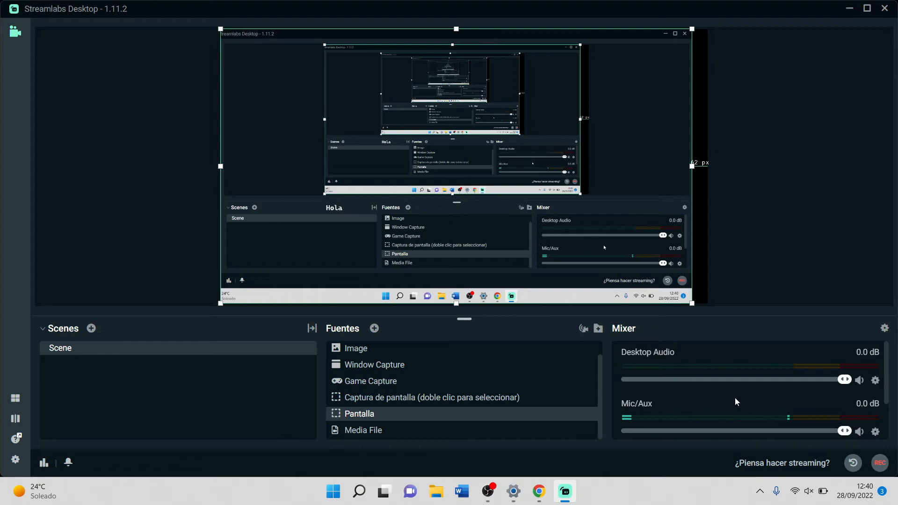
Mute and unmute Mic/Aux, and look at the options for adding an audio filter to it without adding one
left_click(859, 433)
scroll(849, 395, "down", 2)
scroll(849, 395, "up", 2)
left_click(876, 431)
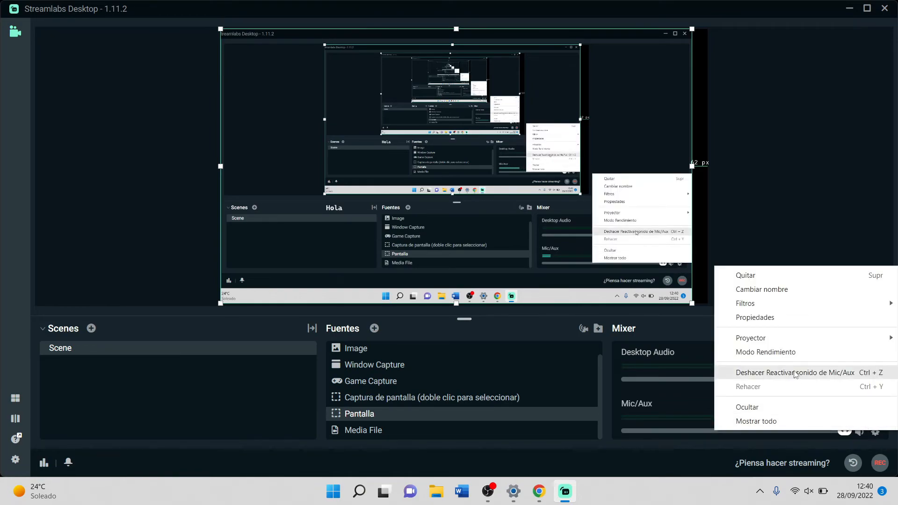
mouse_move(725, 303)
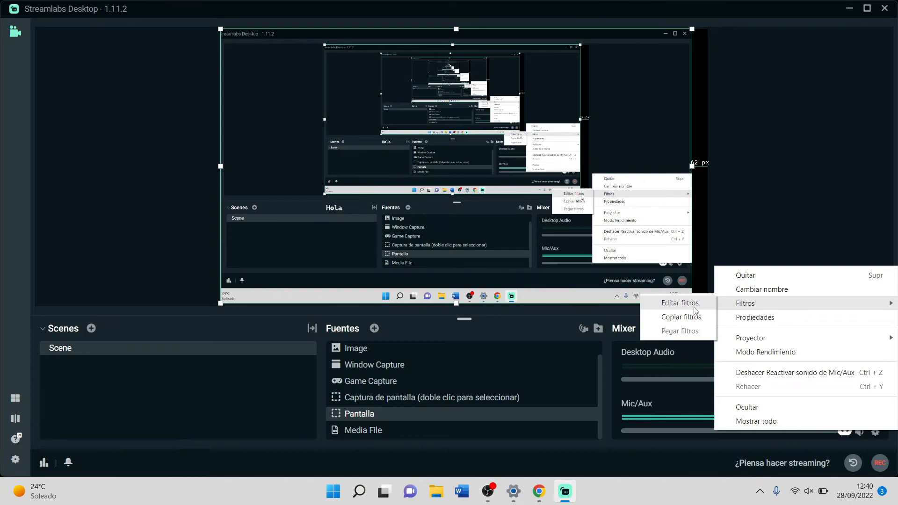
left_click(681, 303)
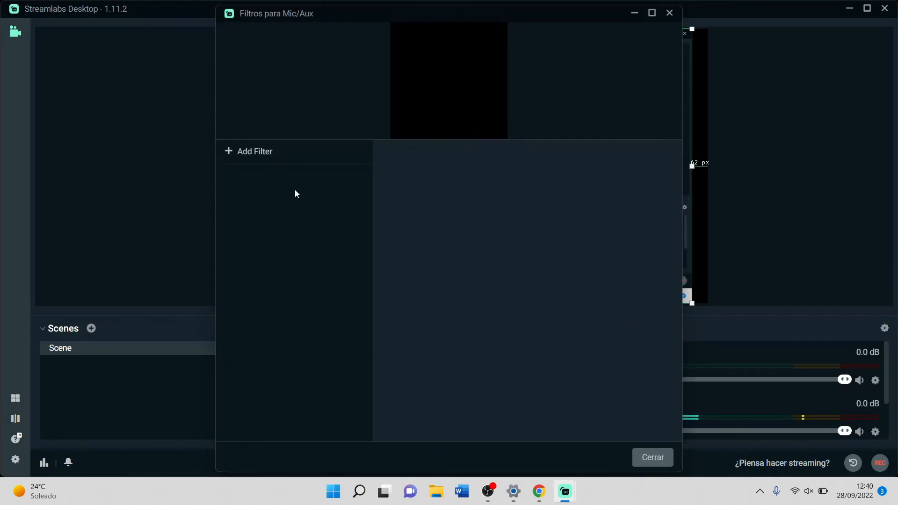
left_click(240, 159)
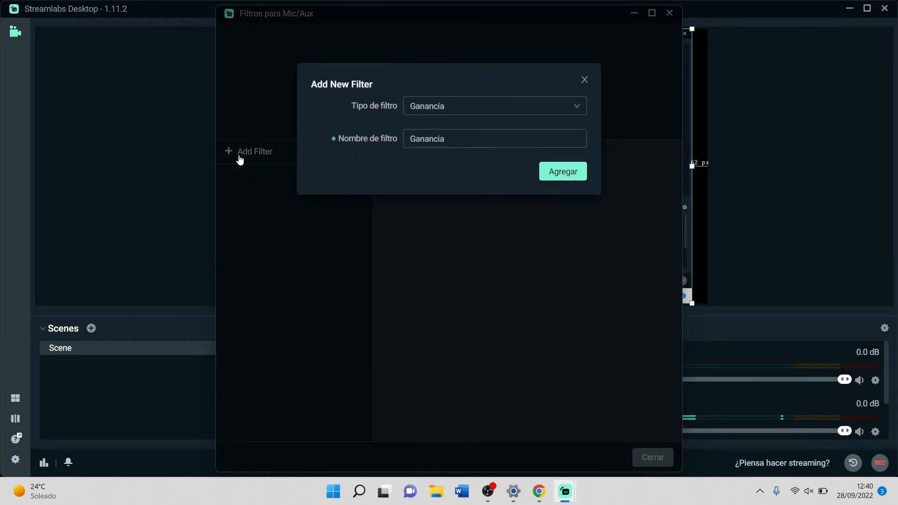
left_click(585, 81)
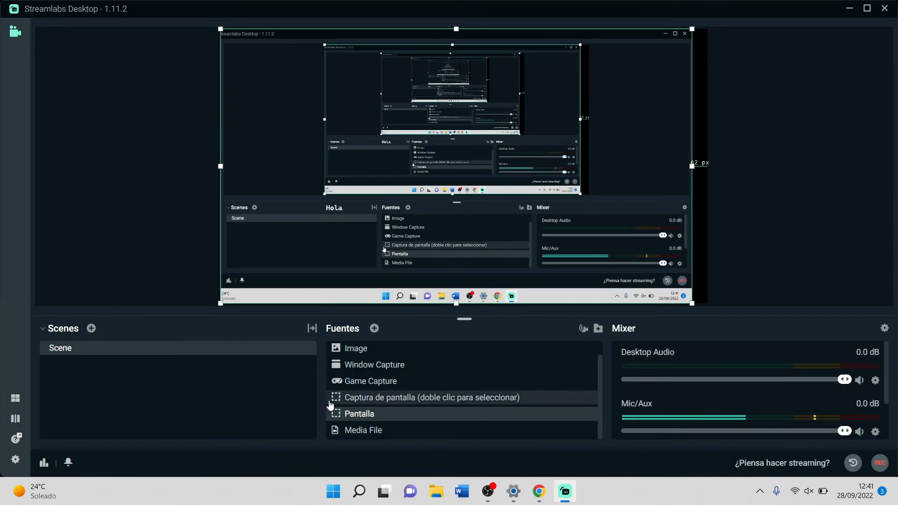
Create a scene with the default name Escena nueva and switch back to the original Scene
left_click(91, 329)
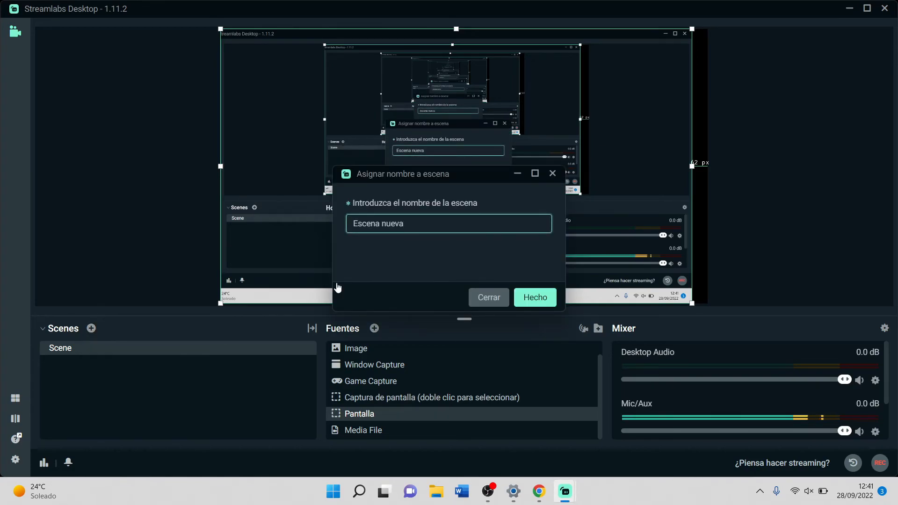
key("Return")
left_click(79, 356)
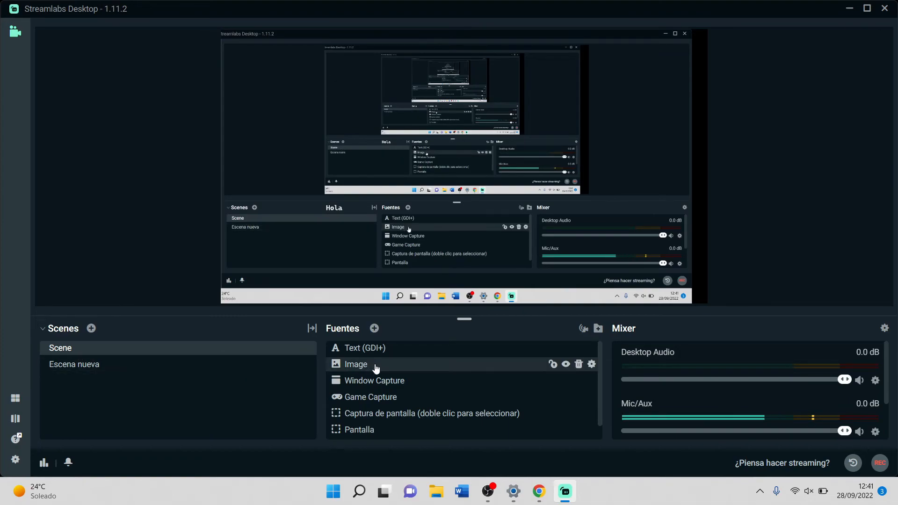
Switch back and forth between Escena nueva and Scene to compare their contents, finishing on Scene
left_click(75, 373)
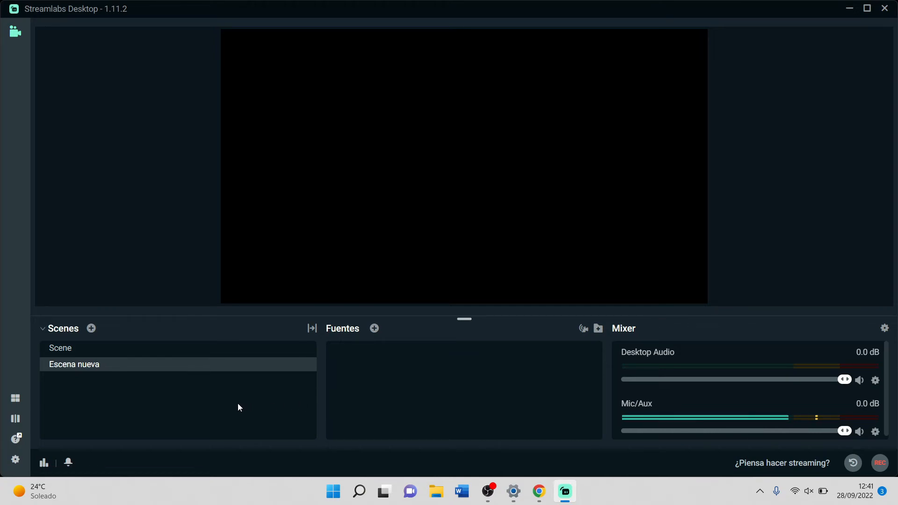
left_click(66, 356)
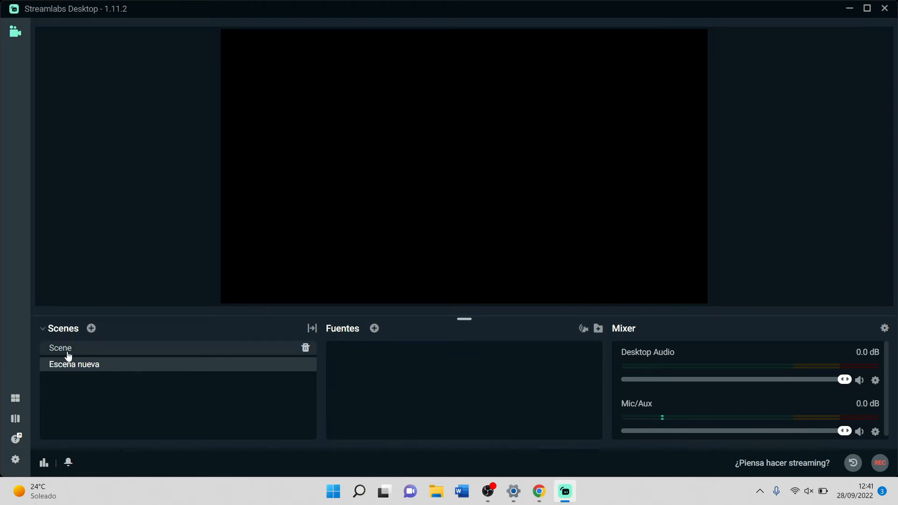
left_click(70, 364)
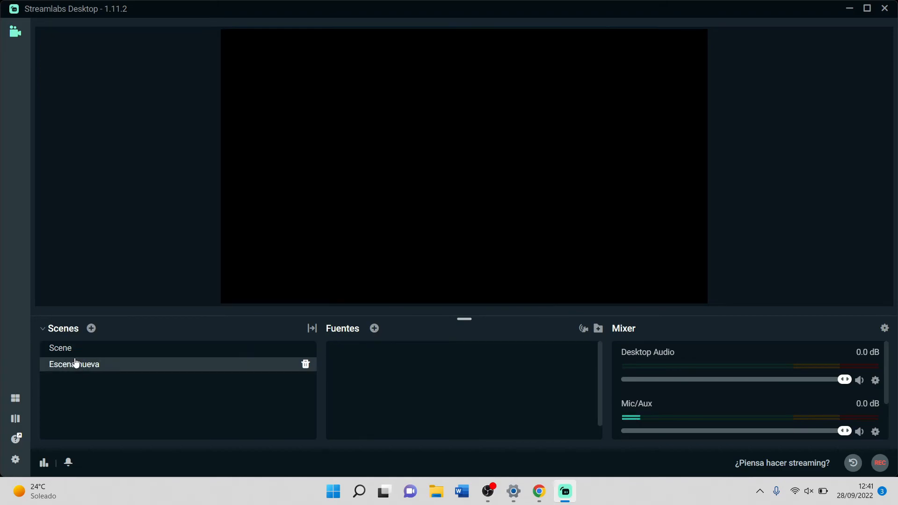
left_click(75, 351)
left_click(83, 365)
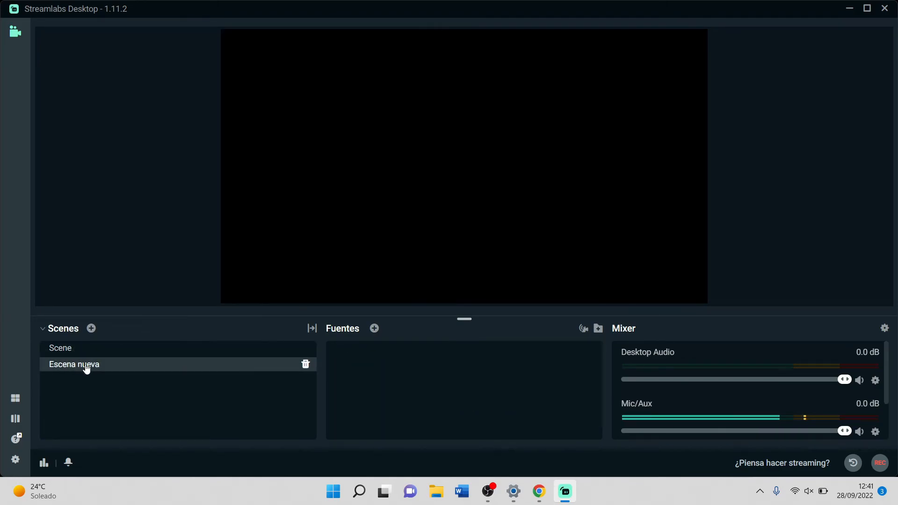
left_click(91, 351)
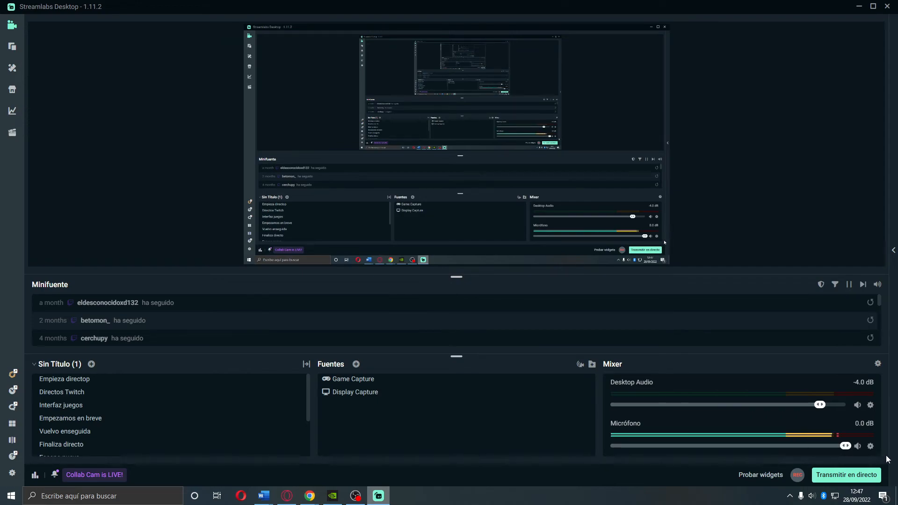
Open the Twitch live broadcast setup, review the stream title, category, tags and confirmation options, and close it without broadcasting
left_click(863, 473)
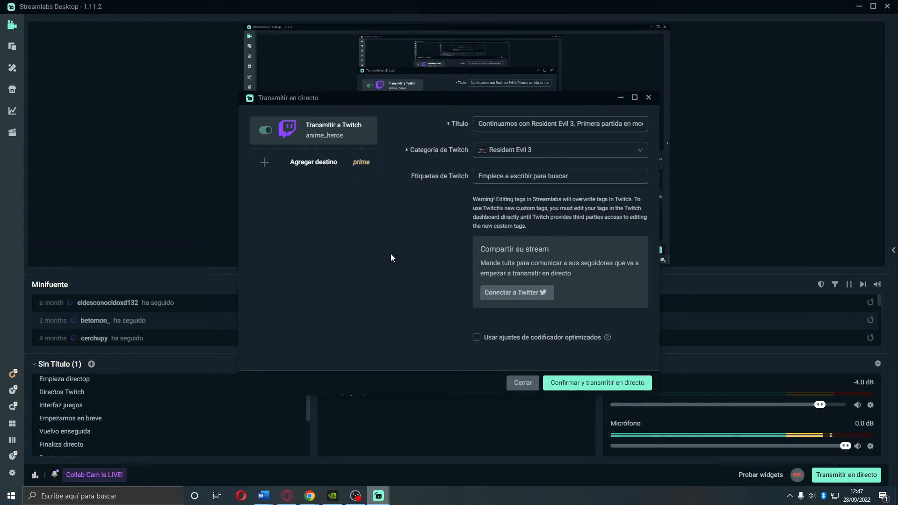
left_click(476, 126)
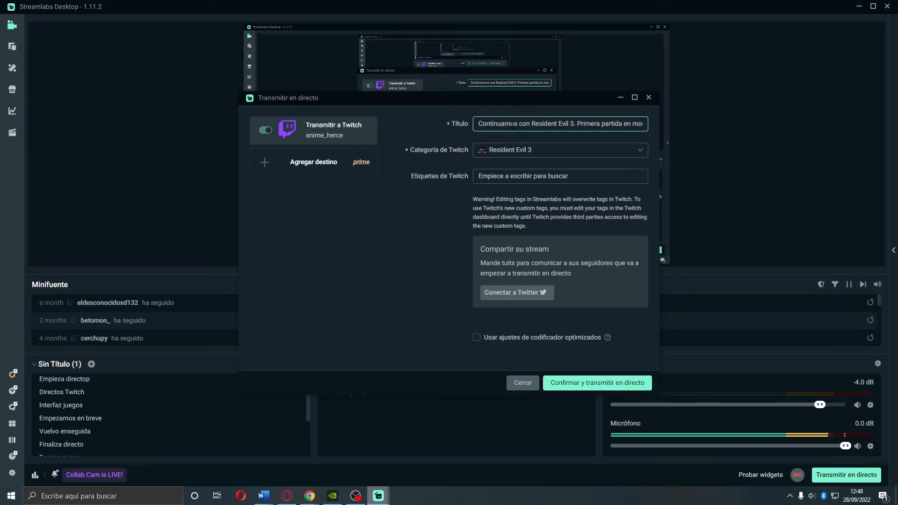
left_click(518, 149)
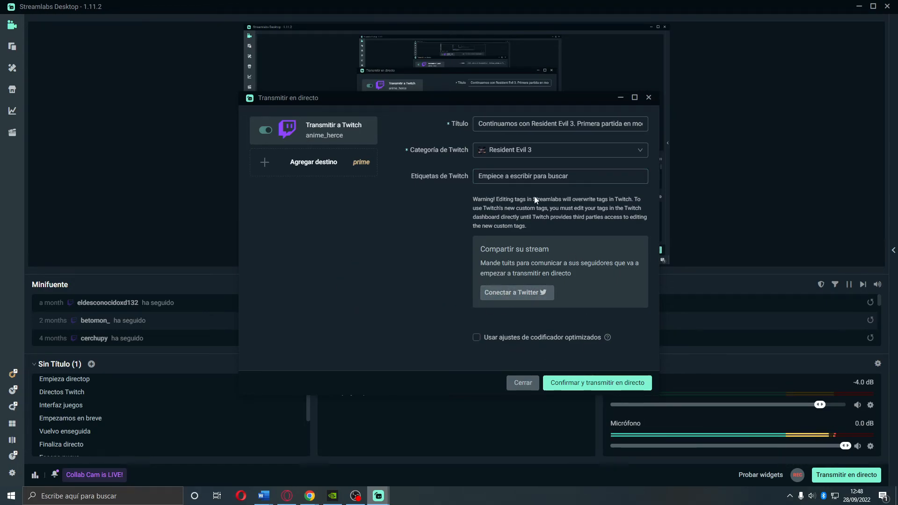
left_click(586, 383)
left_click(520, 382)
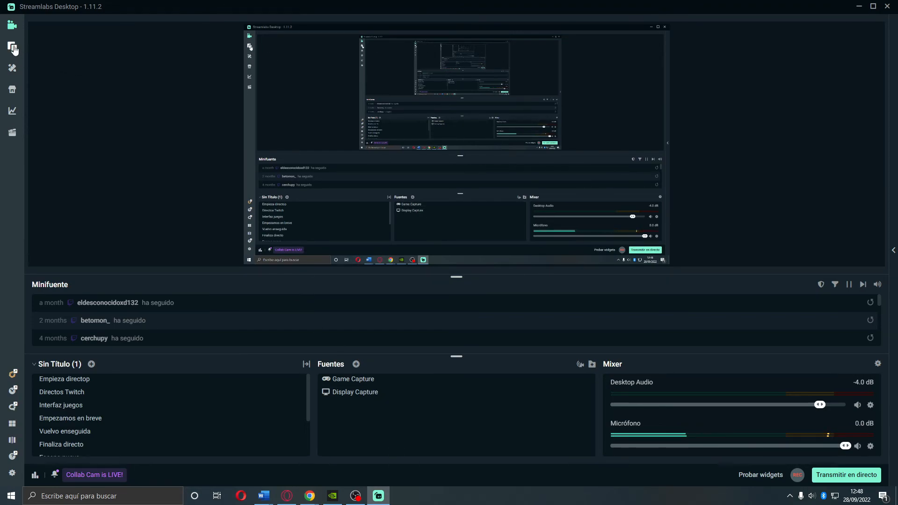
Browse the scene overlay themes, examine the Talon theme's preview, and look at the alert box theme library
left_click(13, 69)
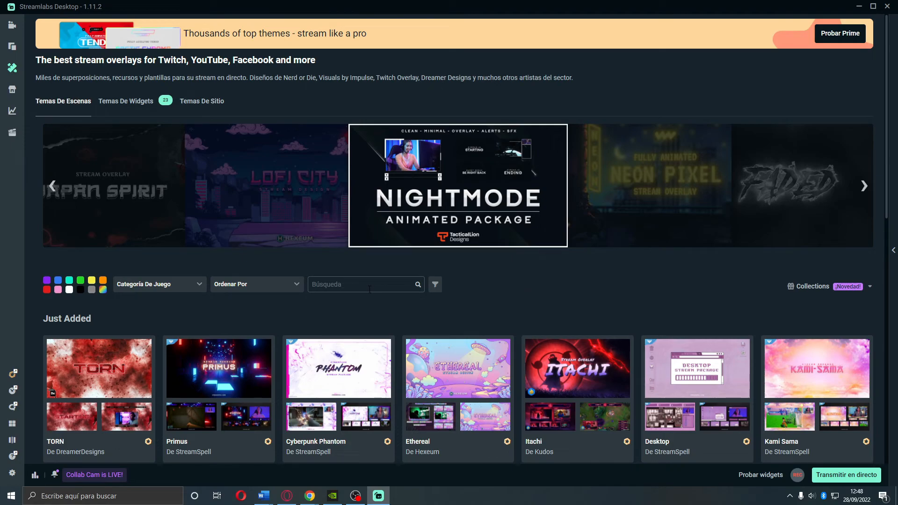
scroll(391, 261, "down", 10)
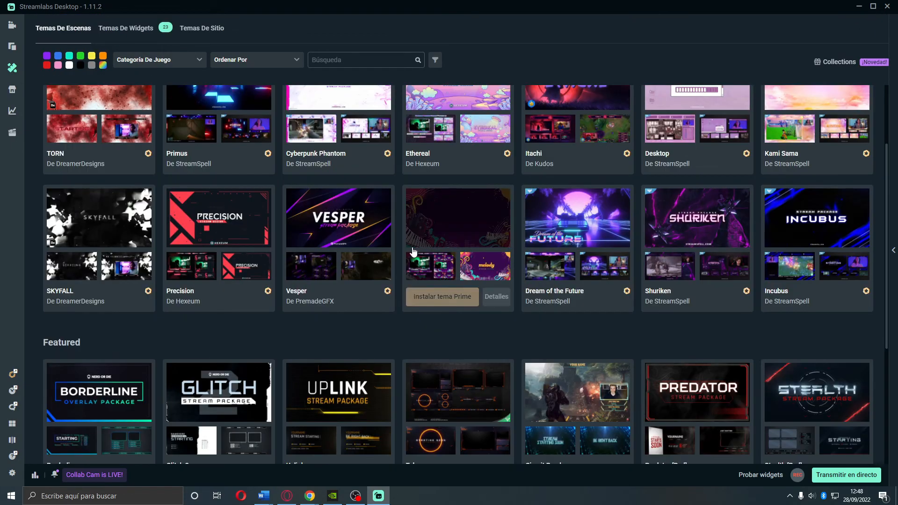
scroll(387, 267, "down", 3)
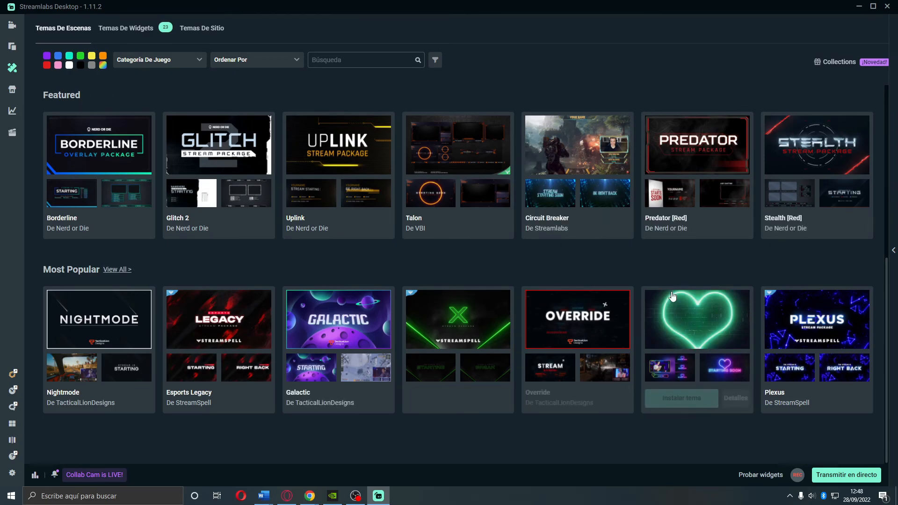
left_click(461, 167)
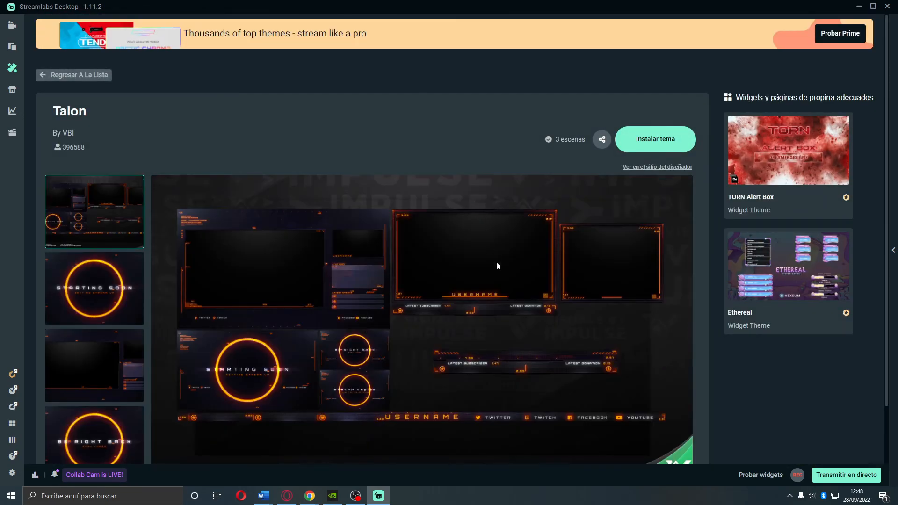
scroll(405, 280, "down", 2)
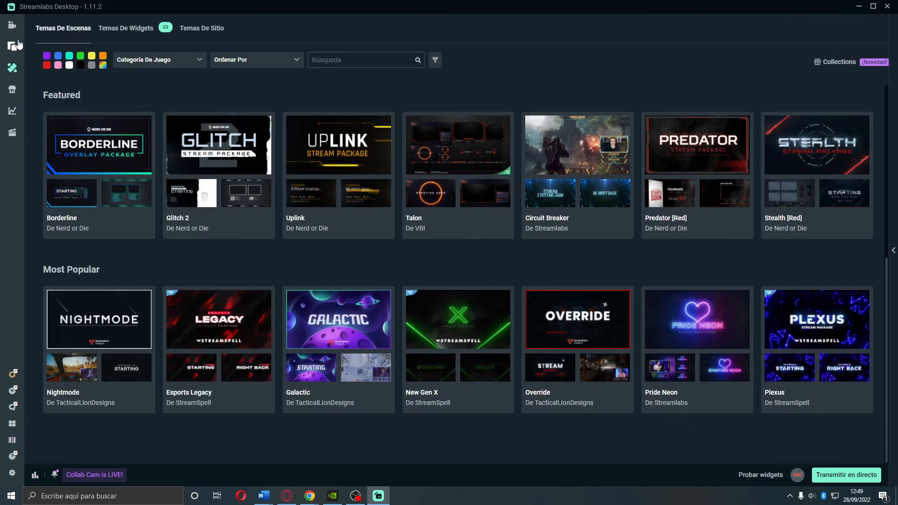
left_click(18, 43)
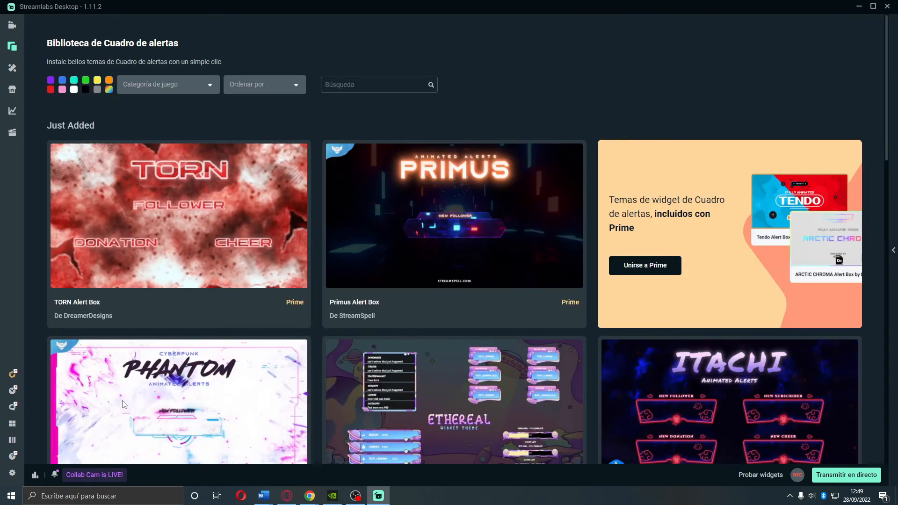
Return to the editor, switch to the Interfaz juegos scene, and browse the scene themes again
left_click(12, 26)
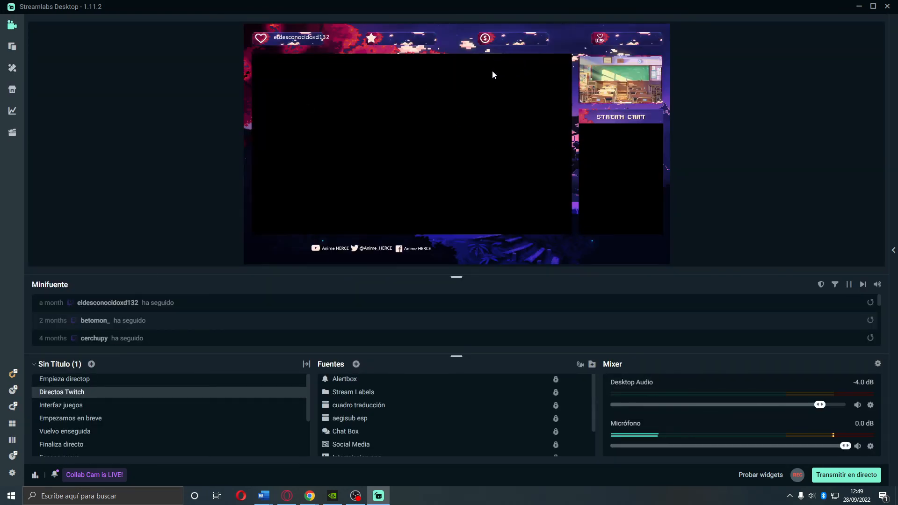
left_click(75, 405)
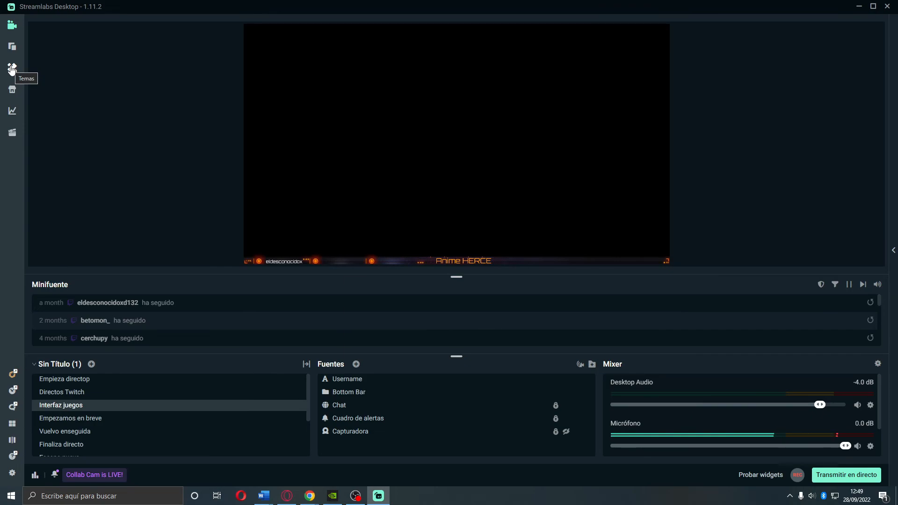
left_click(12, 69)
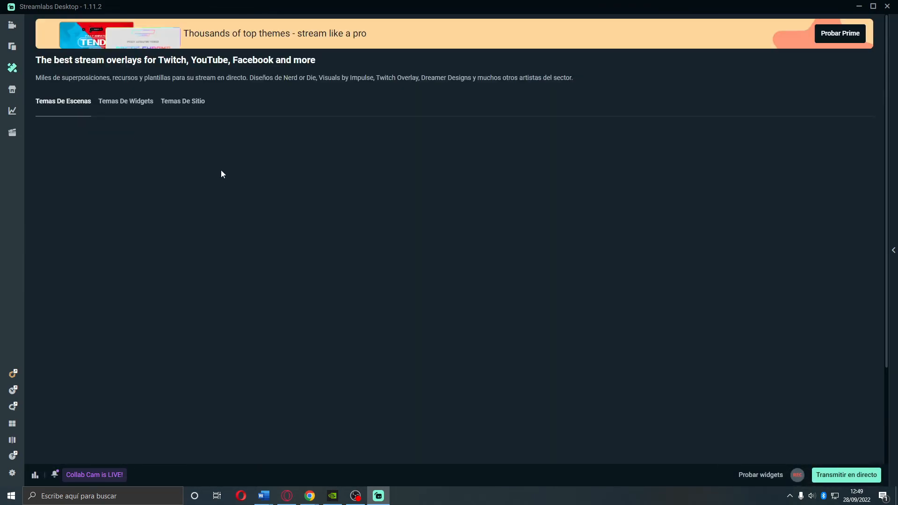
scroll(551, 262, "down", 4)
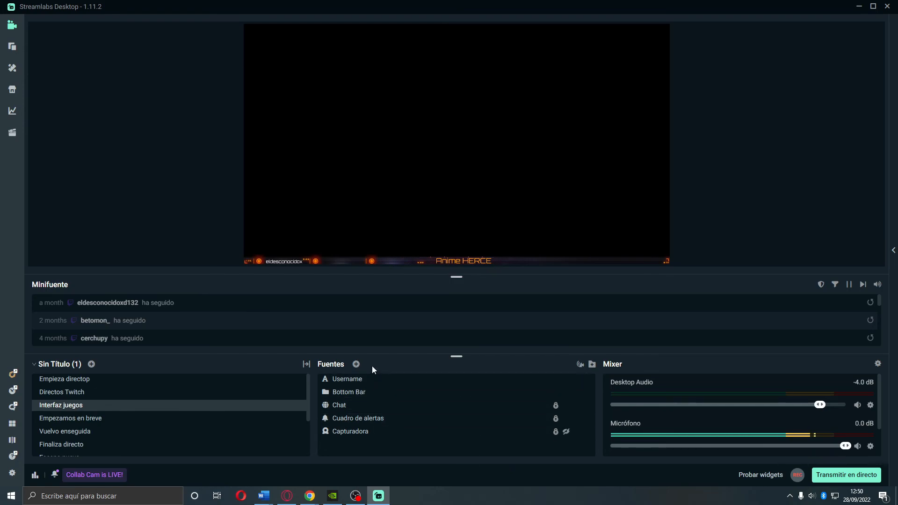
Add a new Cuadro de alertas widget source with the default name to the Interfaz juegos scene, instead of reusing an existing one
left_click(356, 364)
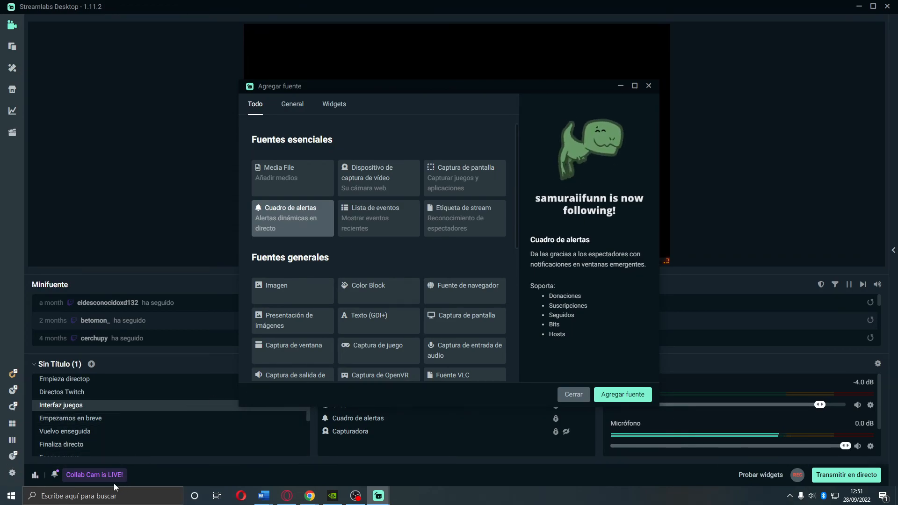
left_click(333, 107)
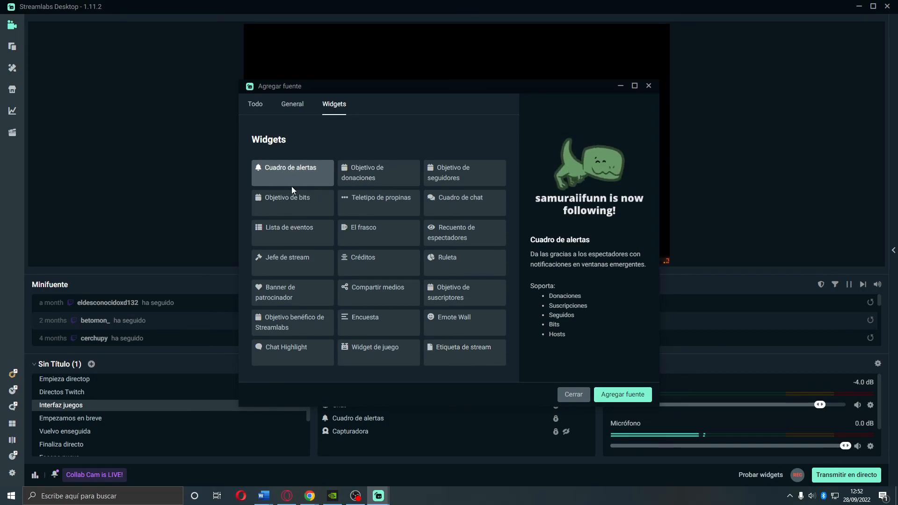
double_click(280, 172)
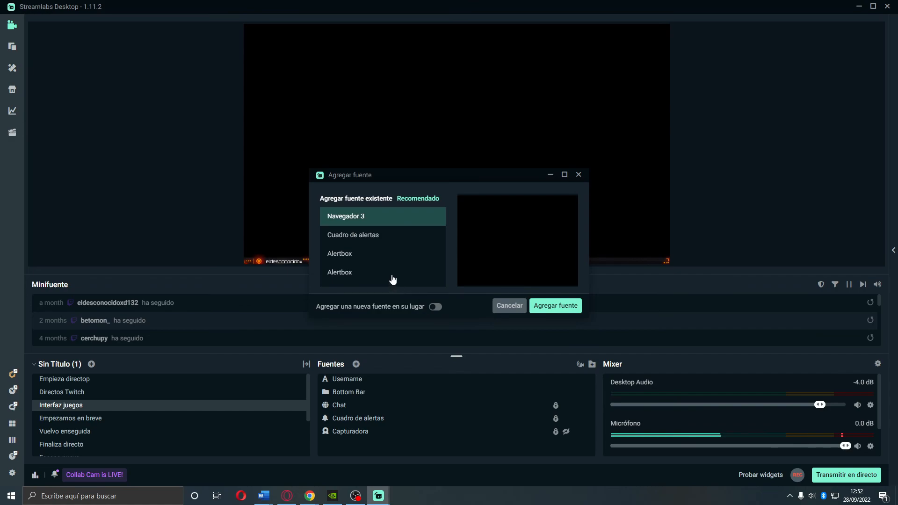
left_click(430, 309)
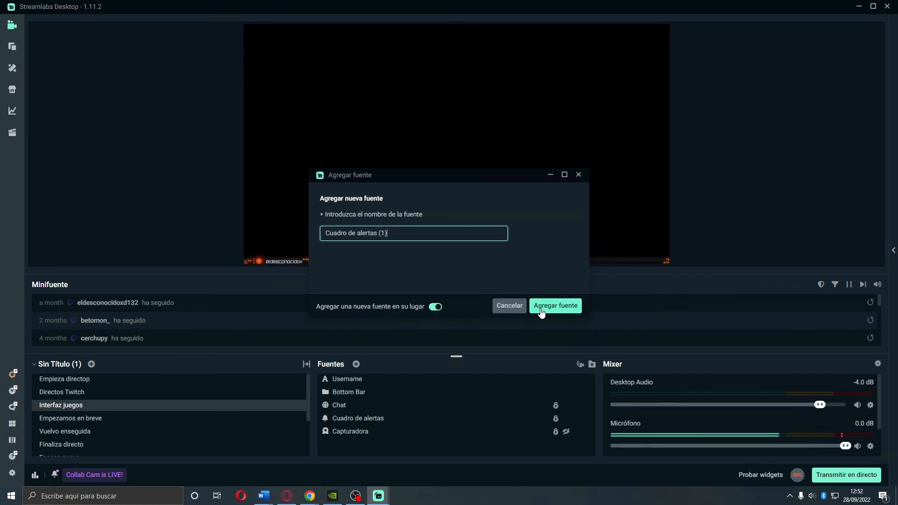
left_click(542, 311)
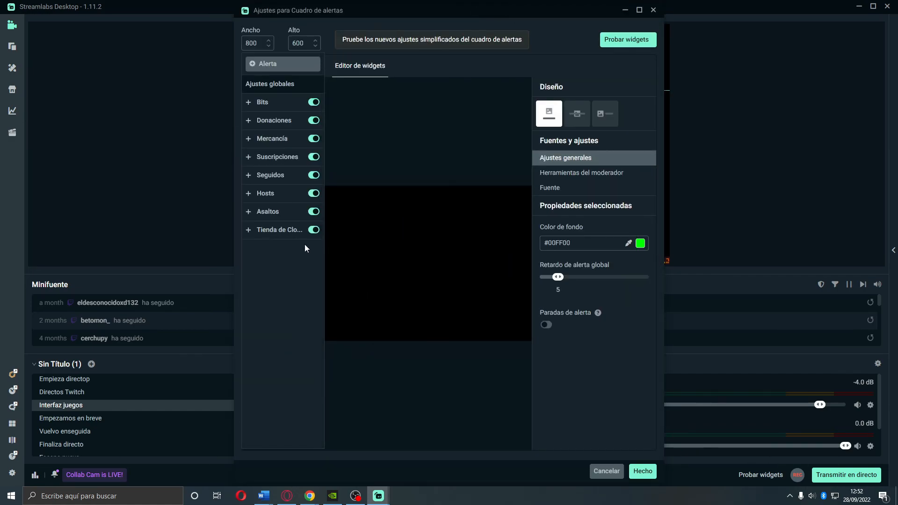
Review the Bits, Donaciones, Mercancía and Suscripciones alerts, comparing the Default and subs variations of the subscription alert
left_click(275, 105)
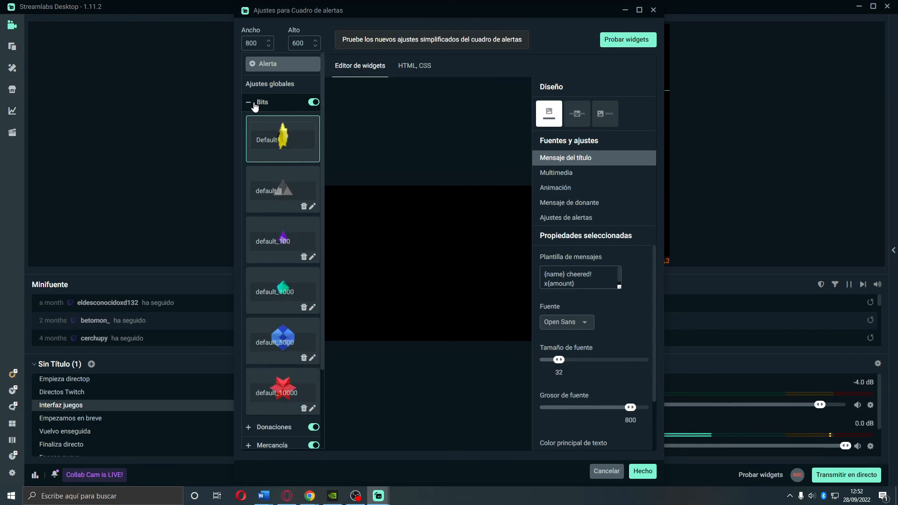
left_click(255, 107)
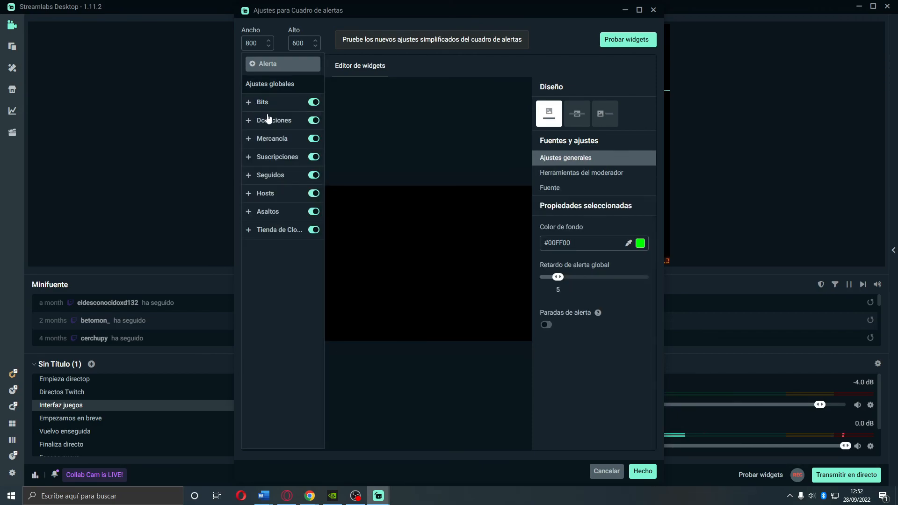
left_click(272, 121)
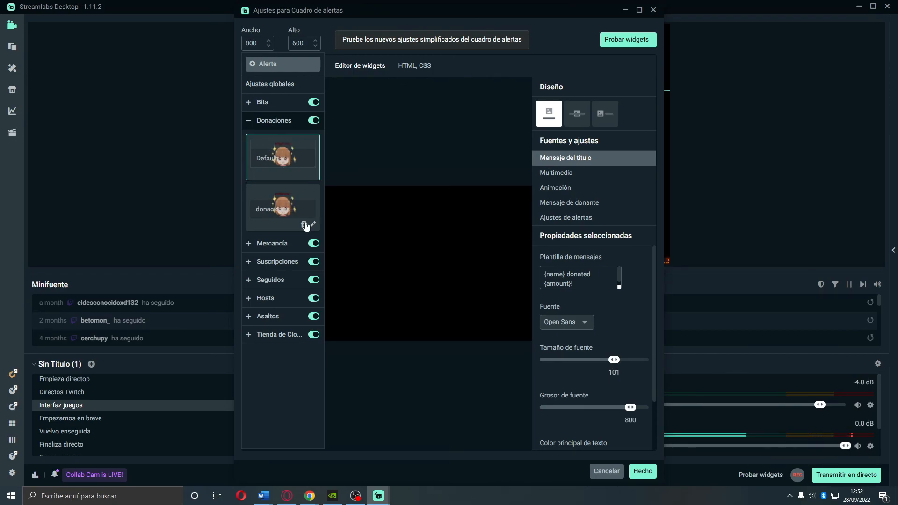
left_click(259, 244)
left_click(277, 211)
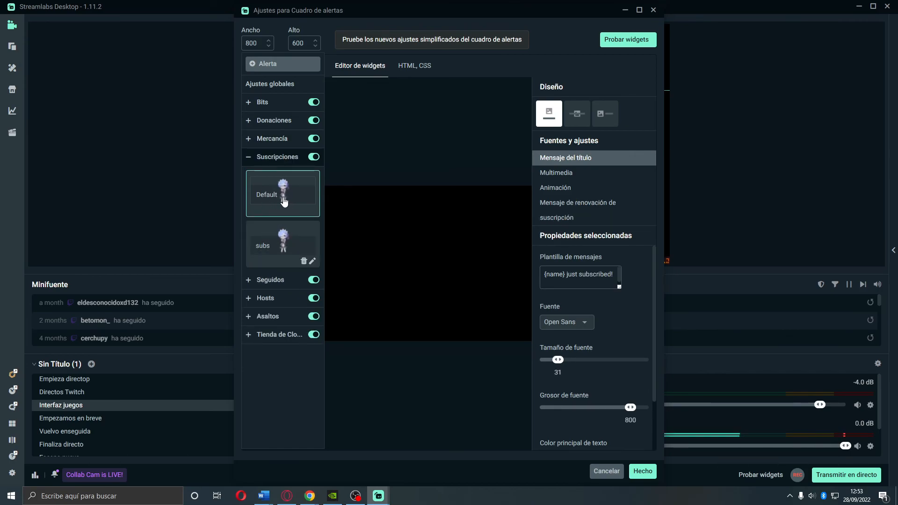
left_click(284, 232)
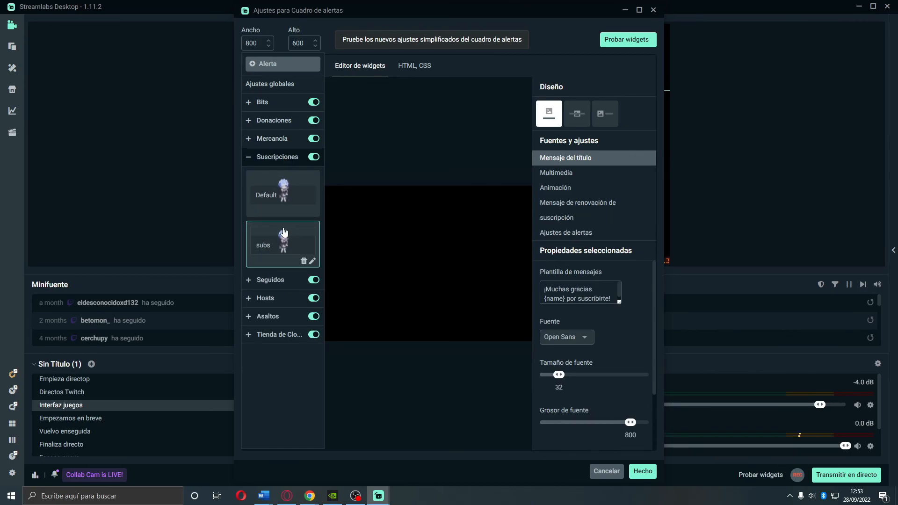
left_click(270, 203)
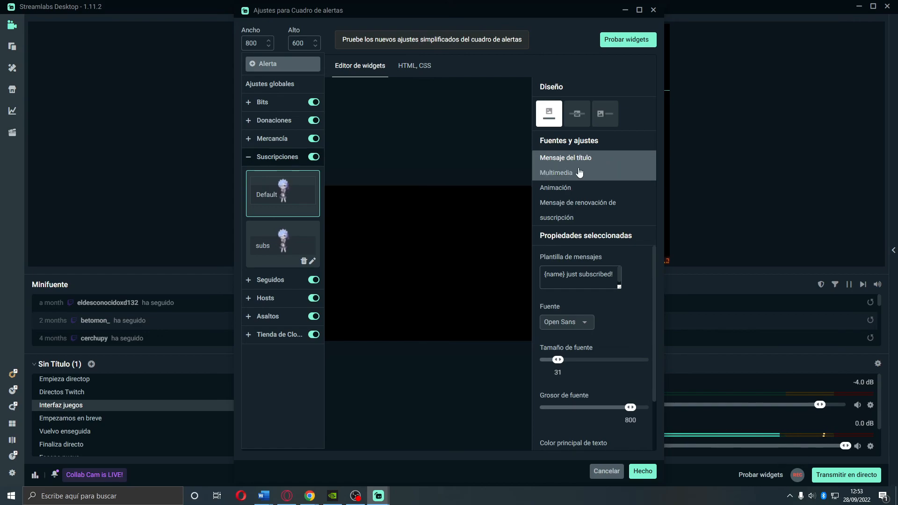
Examine the Default subscription alert's media files and its available show, hide and text animation options
left_click(600, 174)
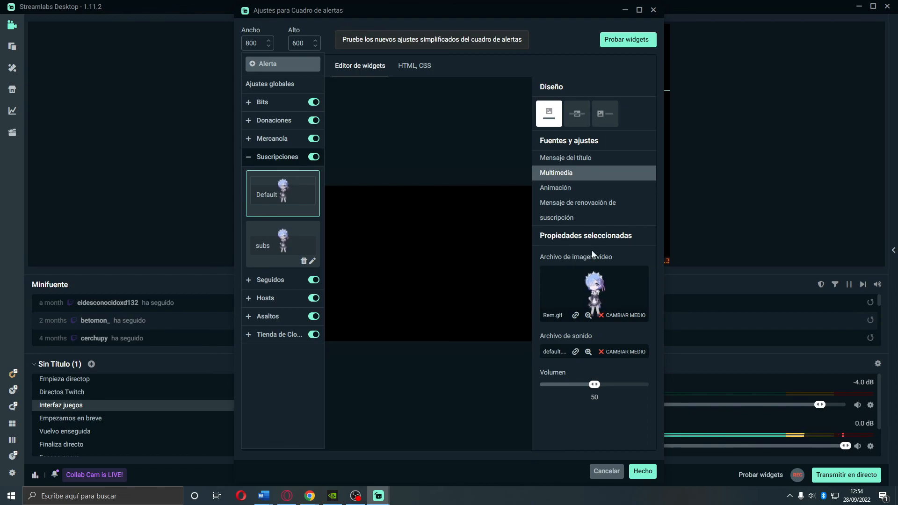
left_click(570, 192)
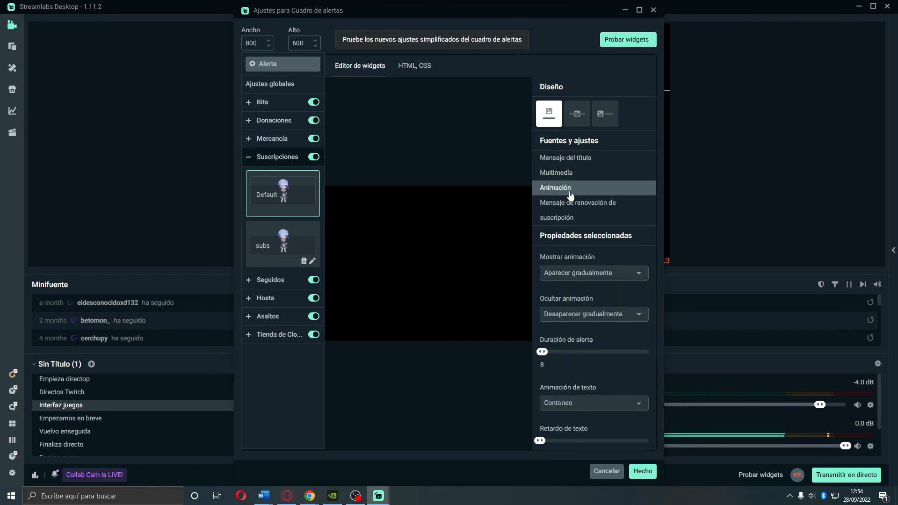
left_click(585, 273)
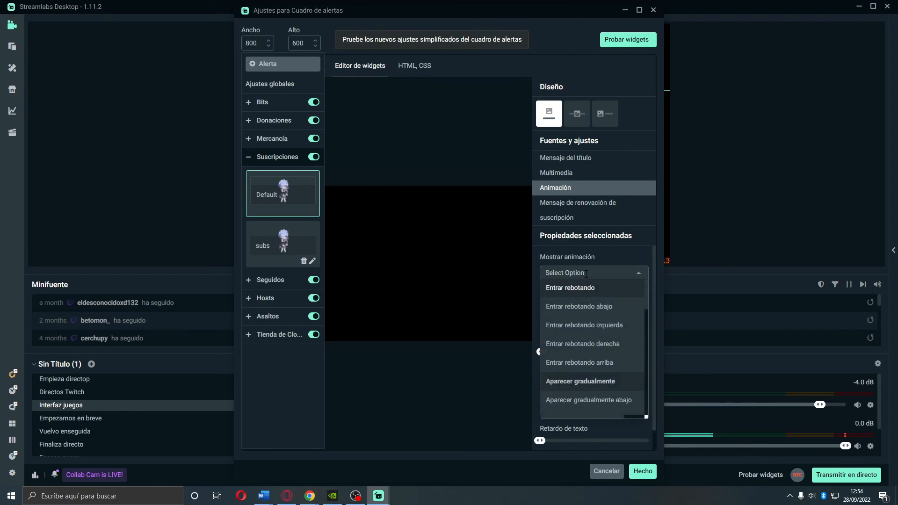
scroll(590, 318, "down", 6)
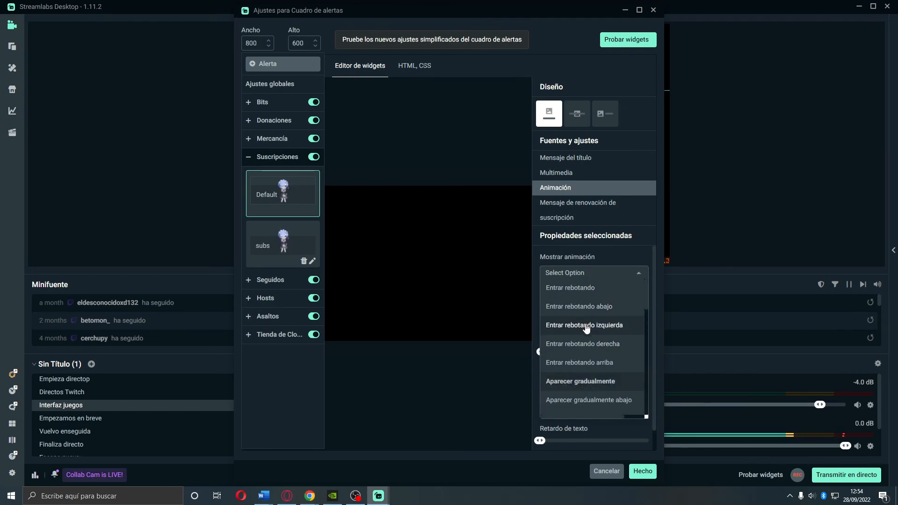
scroll(596, 320, "down", 4)
left_click(591, 257)
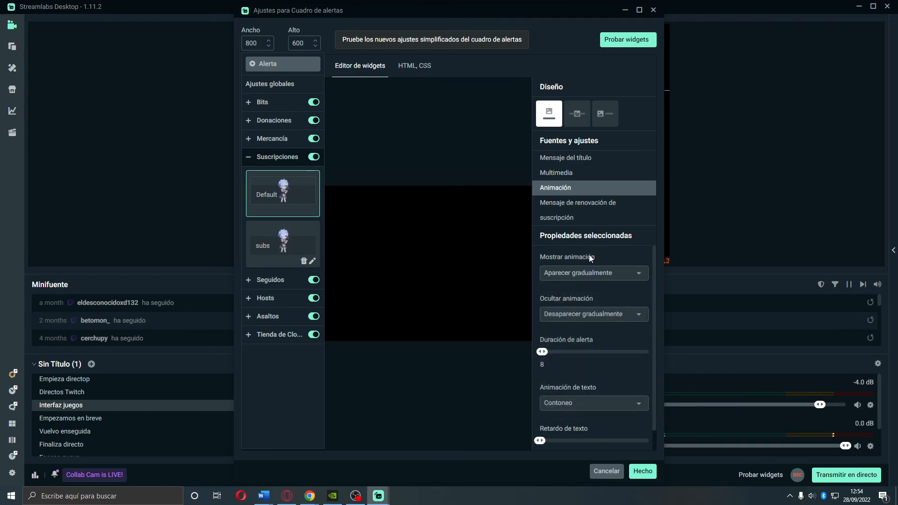
left_click(568, 316)
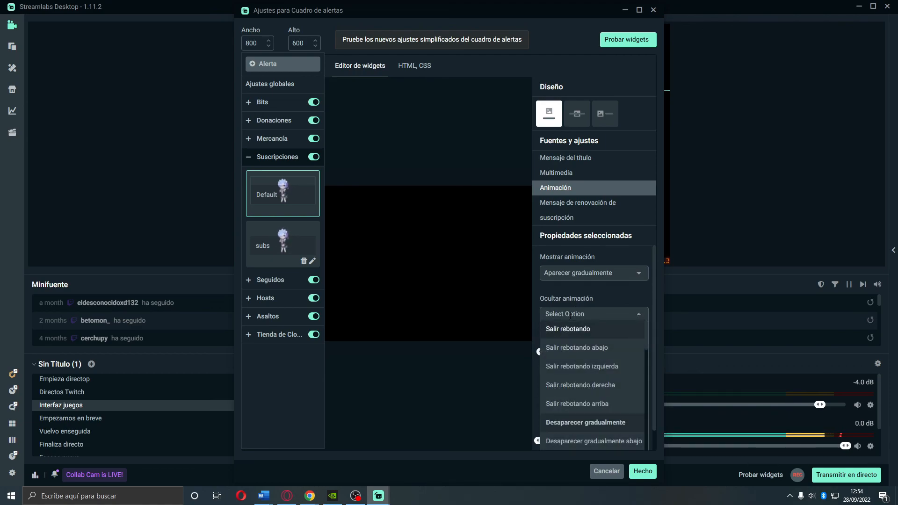
left_click(572, 298)
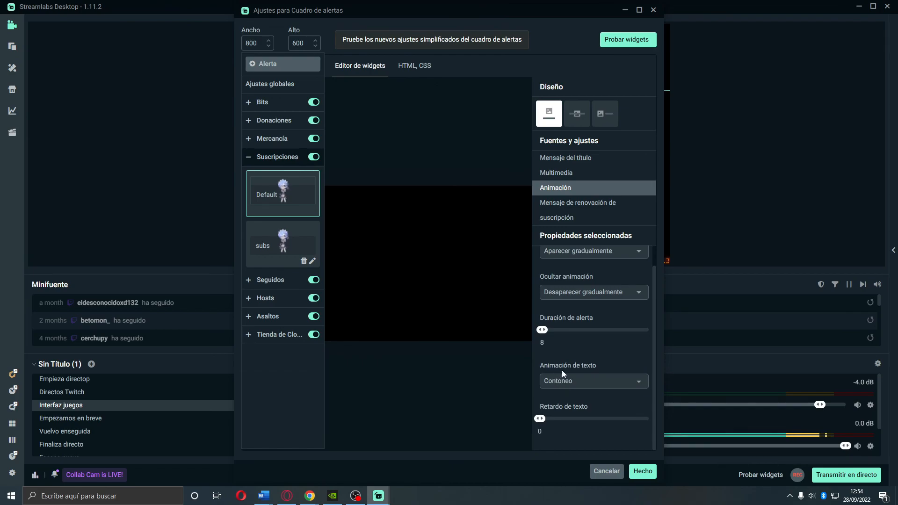
left_click(557, 381)
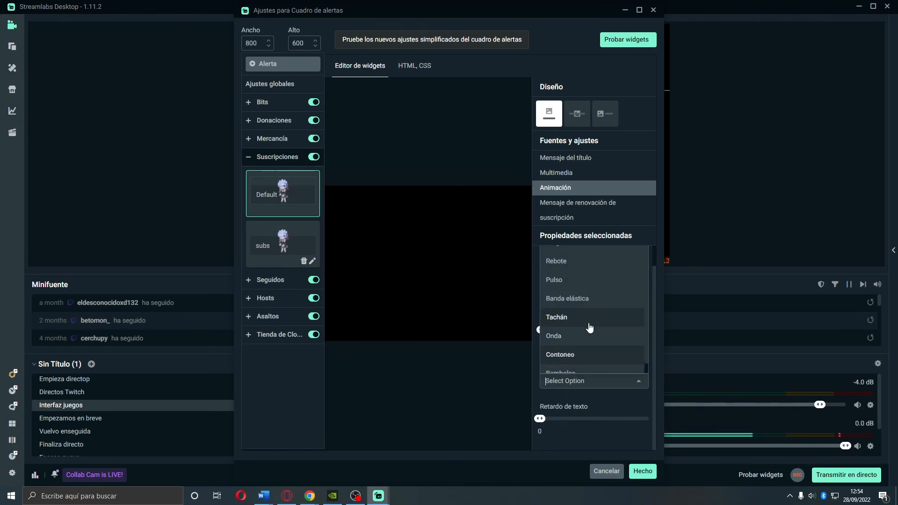
scroll(583, 356, "down", 1)
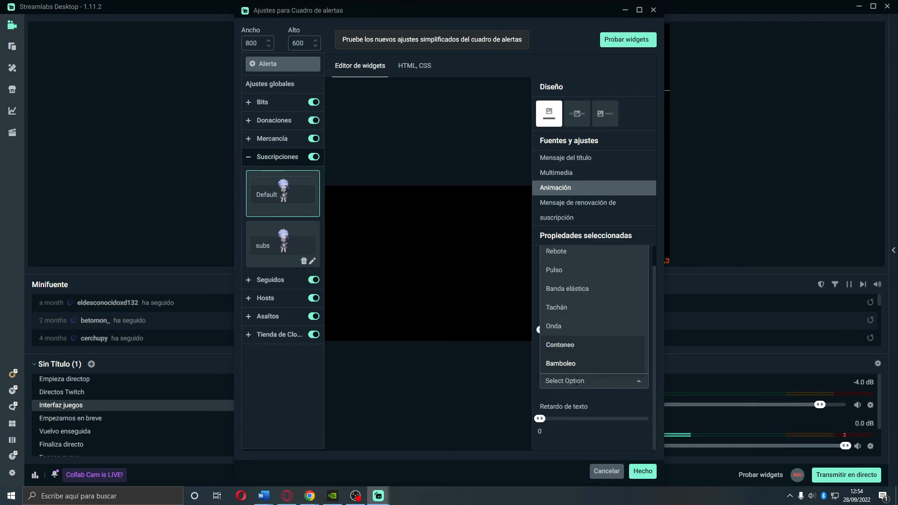
left_click(637, 113)
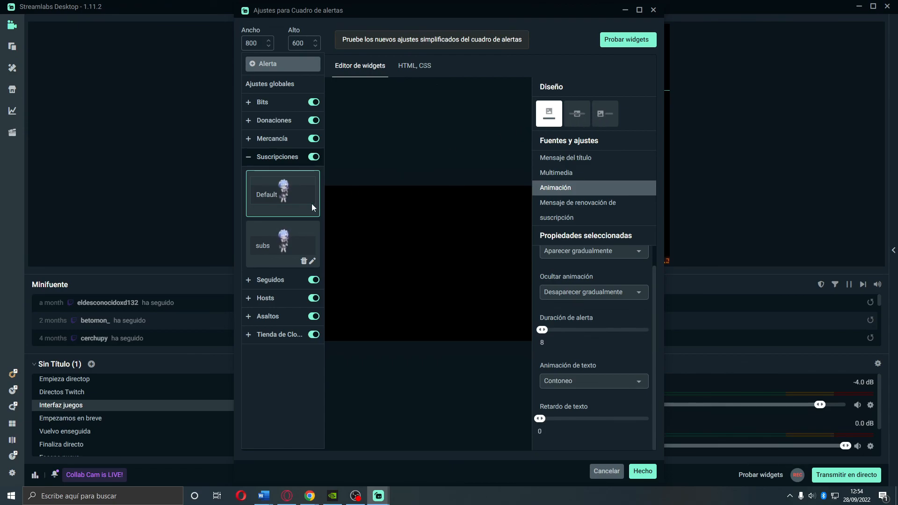
Go through the Bits, Donaciones, Mercancía, Suscripciones and Seguidos alert groups to view their default variations and message settings
left_click(260, 108)
left_click(262, 107)
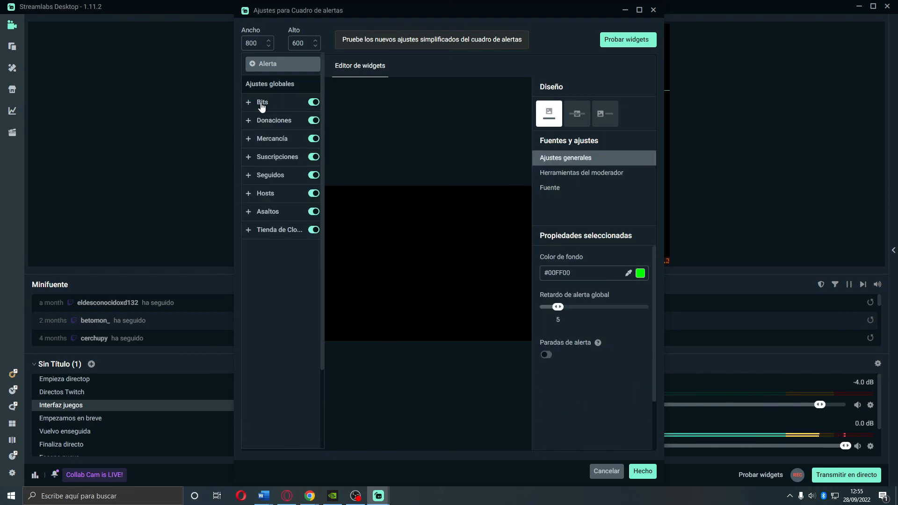
left_click(275, 121)
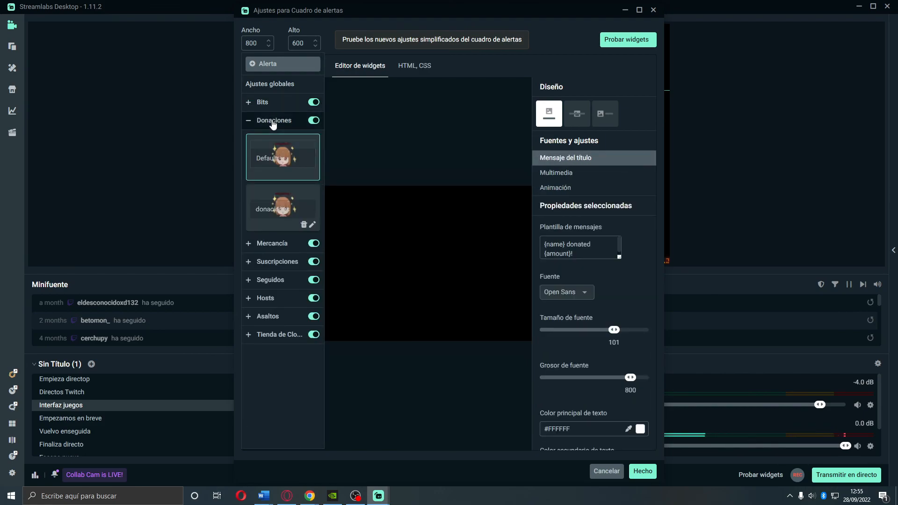
left_click(275, 244)
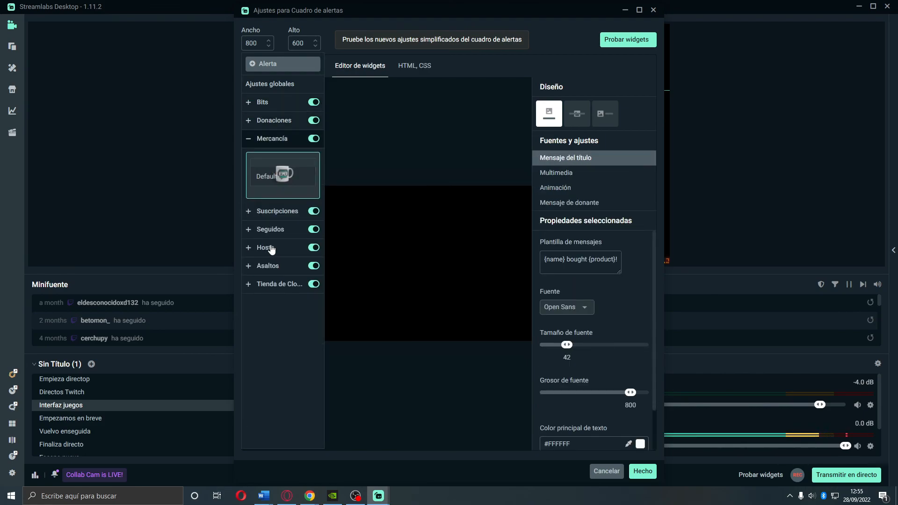
left_click(273, 212)
left_click(268, 282)
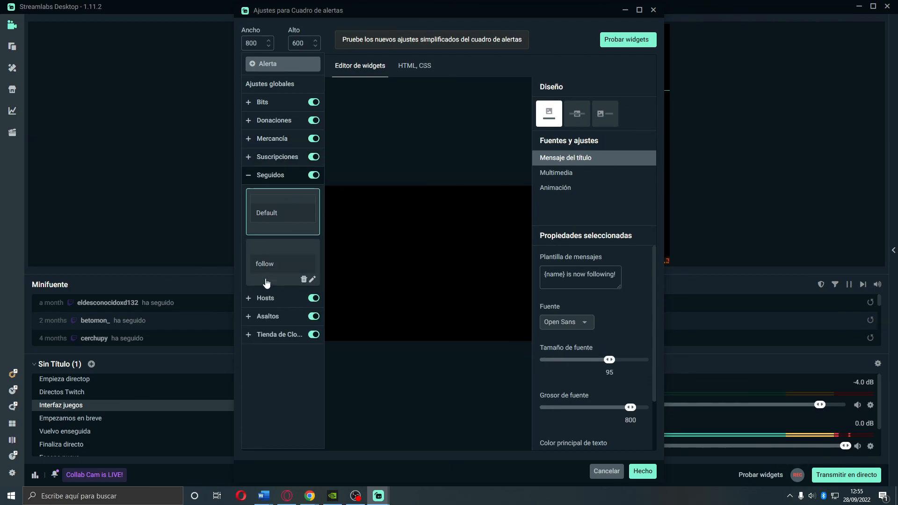
Review the Hosts alert's default message settings, its HTML and CSS view, and the alert box's width and height fields
left_click(263, 299)
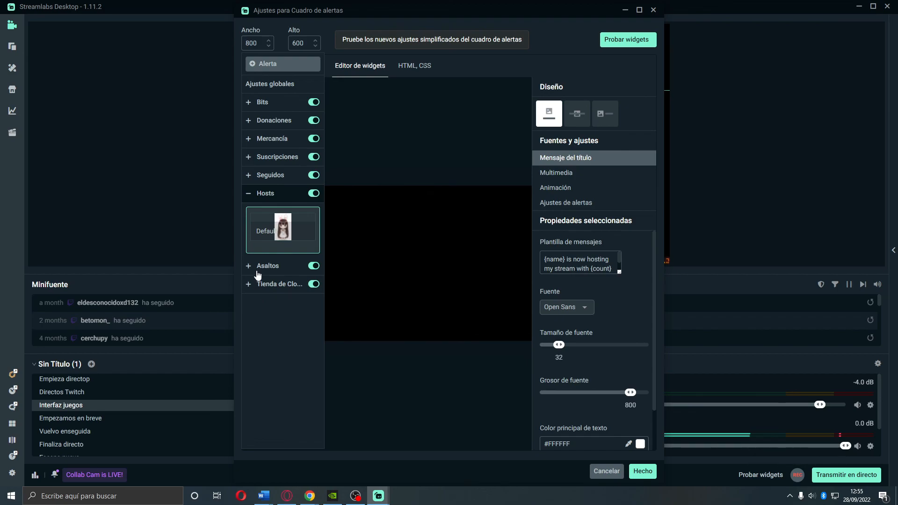
left_click(426, 65)
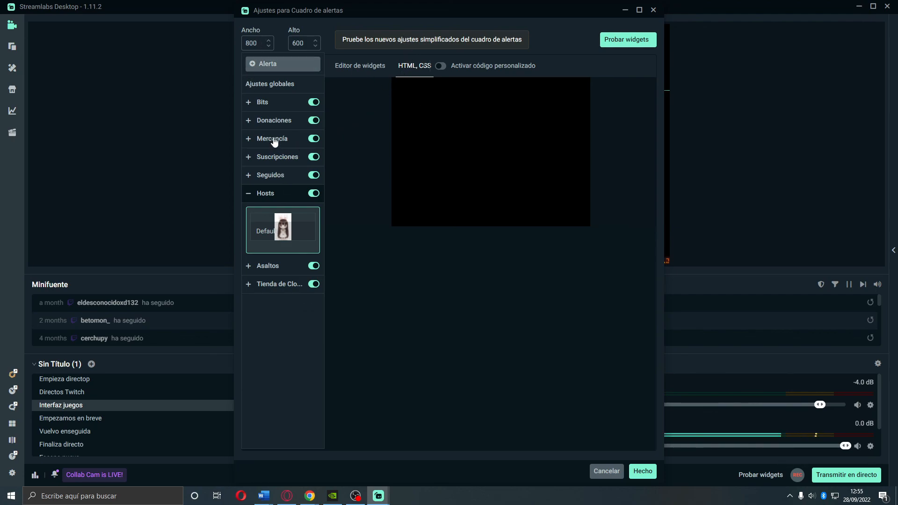
left_click(357, 70)
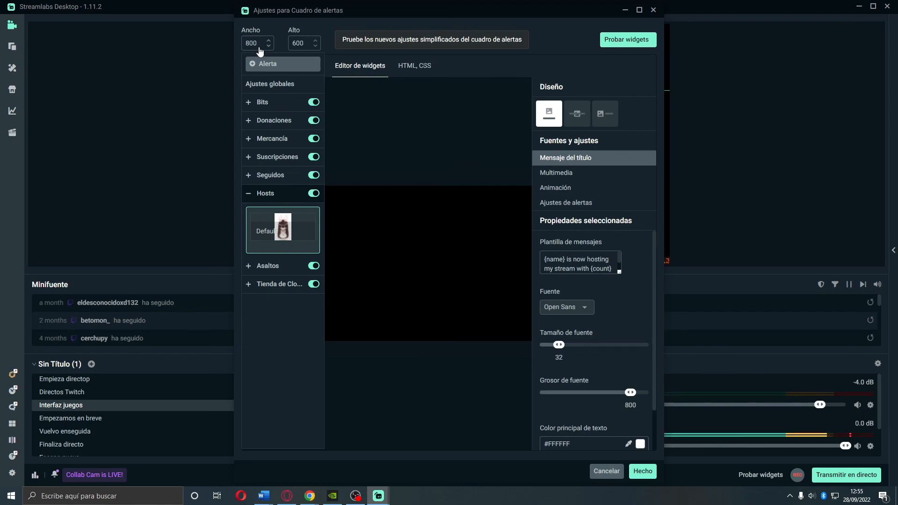
left_click(300, 43)
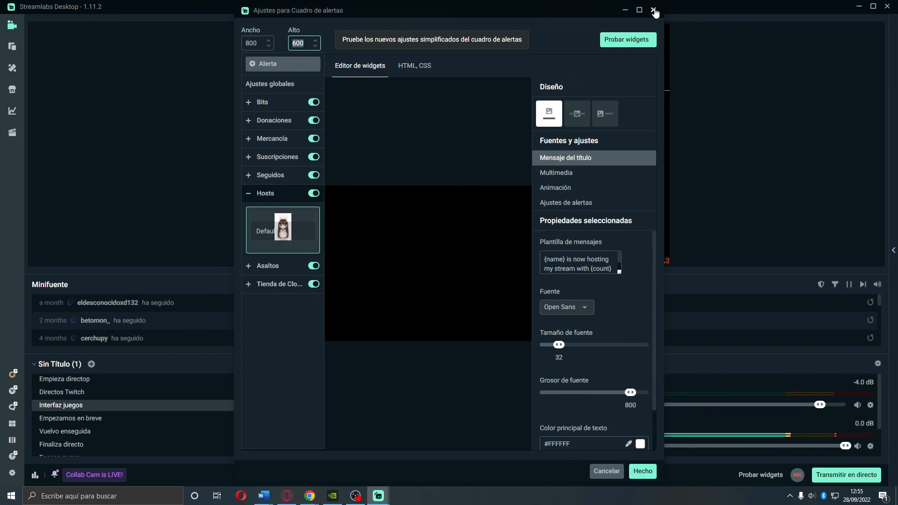
Shrink the new alert box on the canvas from its upper-right corner, leaving about 107 px above it and 702 px to its right
left_click_drag(586, 12, 497, 241)
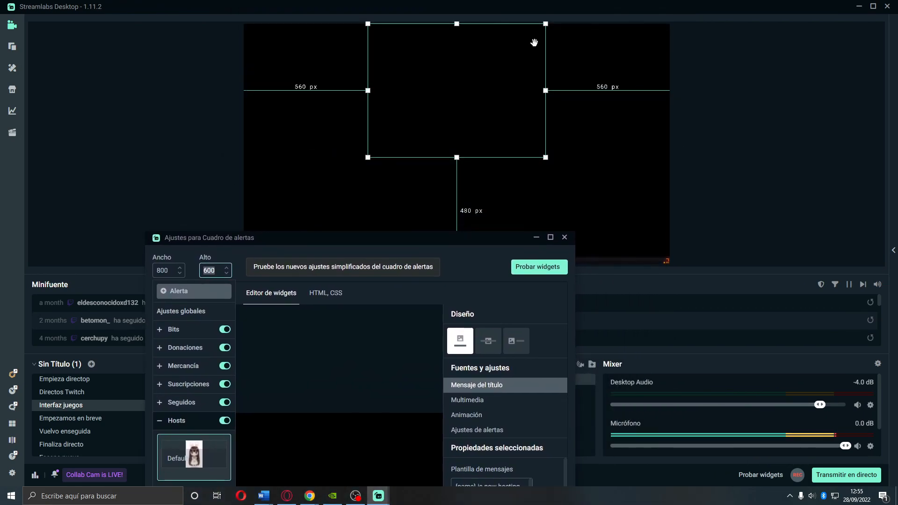
left_click_drag(547, 26, 505, 170)
left_click(384, 493)
left_click_drag(692, 96, 586, 18)
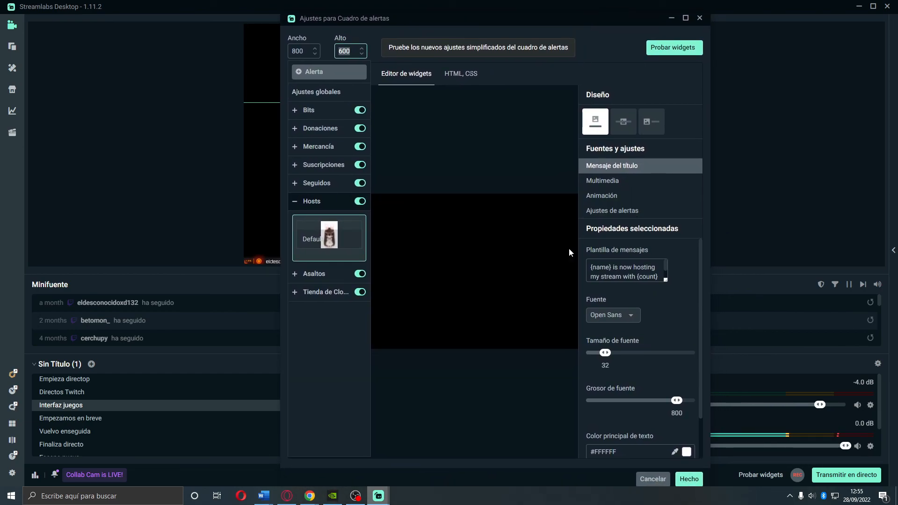
Review the Seguidos, Hosts and Suscripciones alert groups, including the subscription alert's font size, weight and text colors
left_click(312, 183)
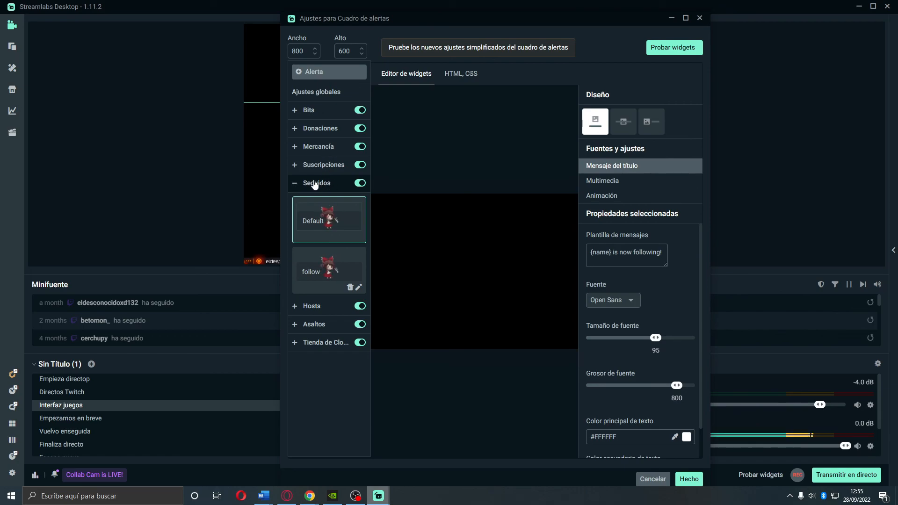
left_click(319, 310)
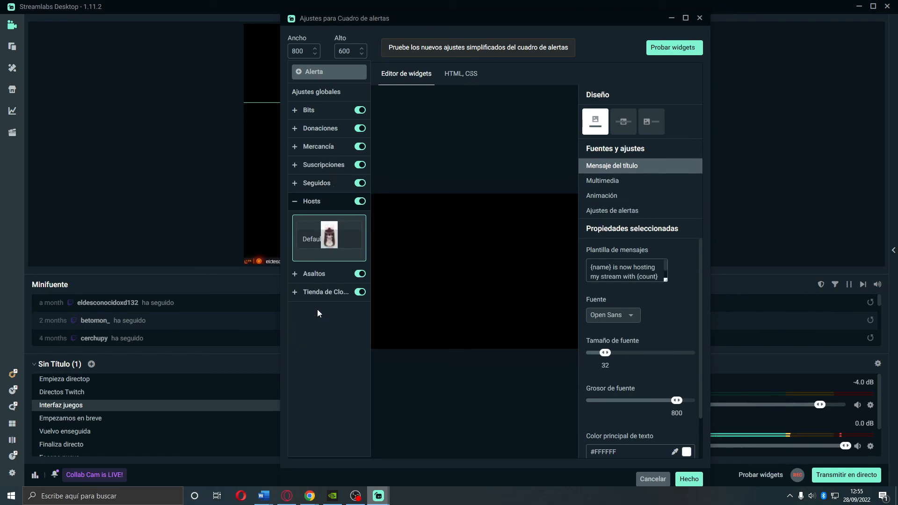
left_click(310, 172)
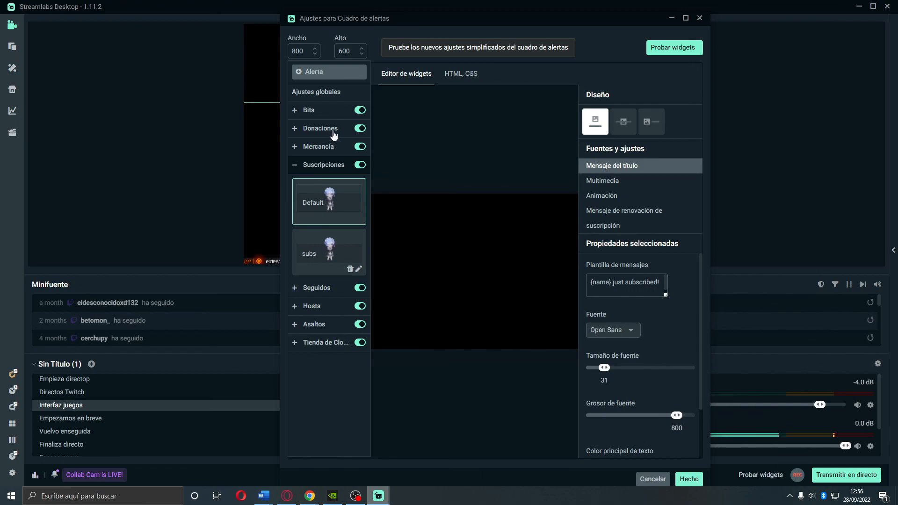
scroll(661, 374, "down", 2)
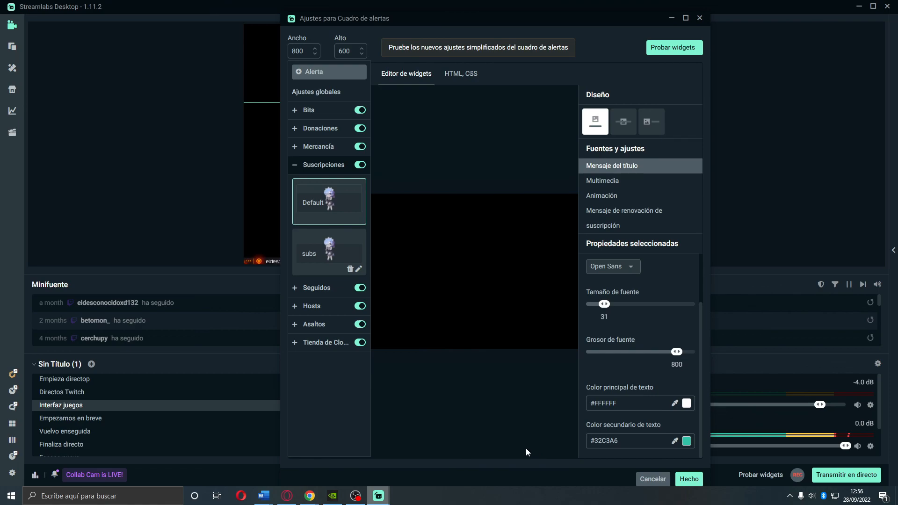
Test the Seguir, Suscripción, Donación, Bits and Host alerts with the canvas preview in view
mouse_move(669, 48)
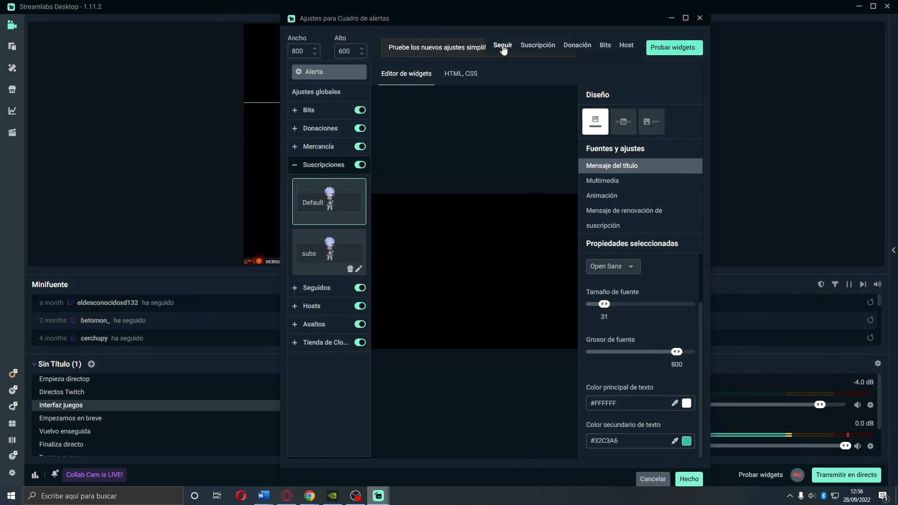
left_click_drag(523, 18, 326, 284)
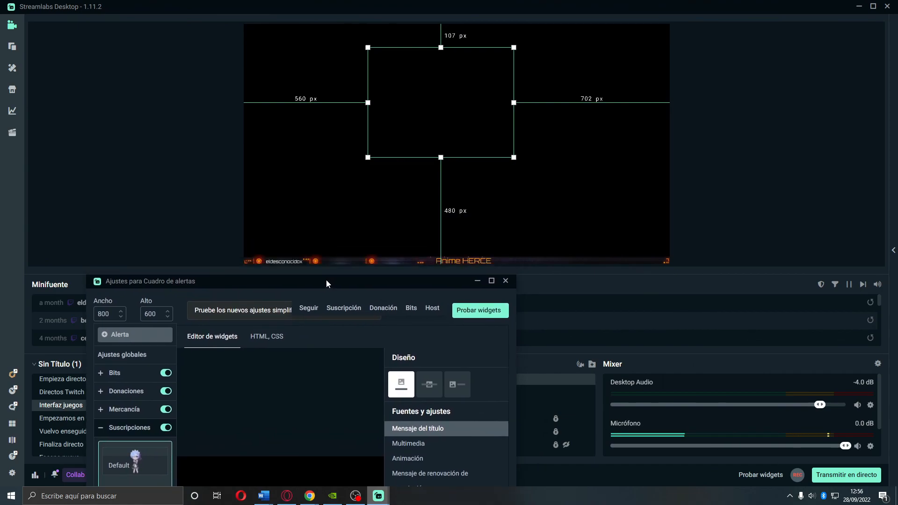
left_click(309, 313)
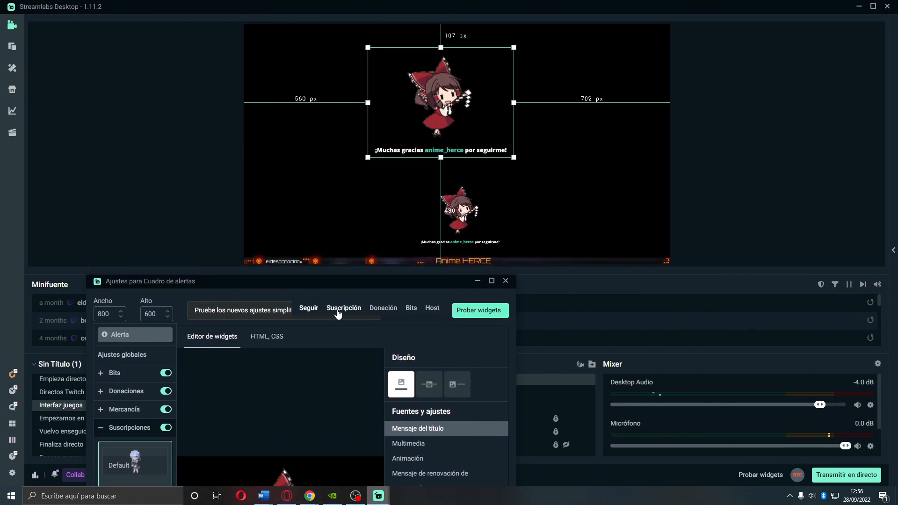
left_click(338, 310)
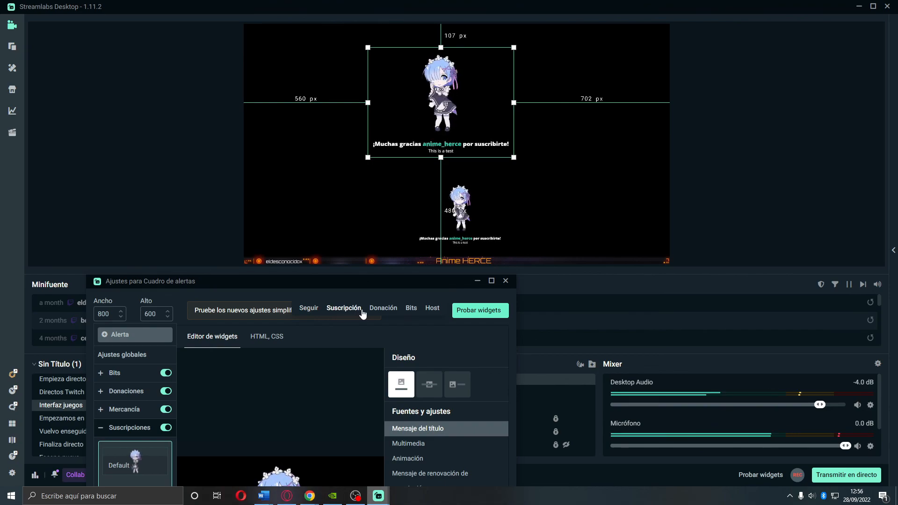
left_click(380, 311)
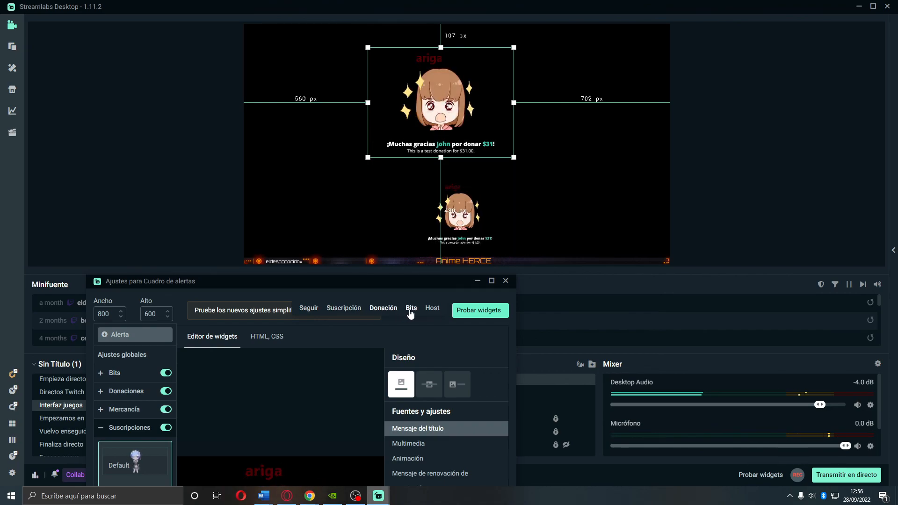
left_click(411, 311)
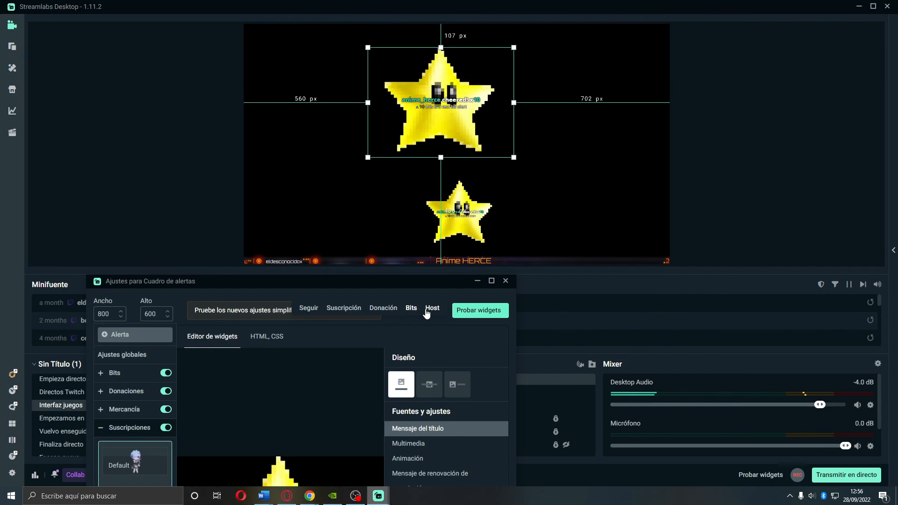
left_click(431, 311)
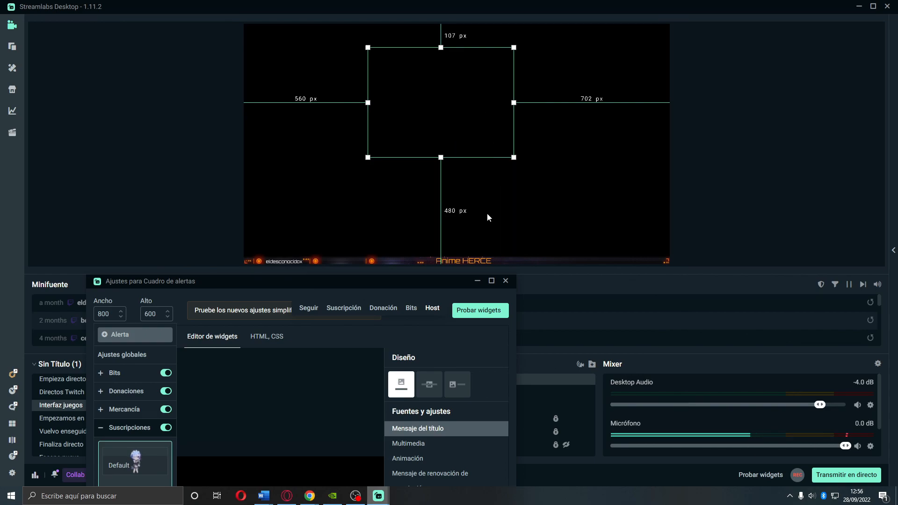
Reposition the alert box about 458 px from the canvas's left edge and 176 px from its top, and accept the alert box settings
left_click_drag(368, 285, 584, 88)
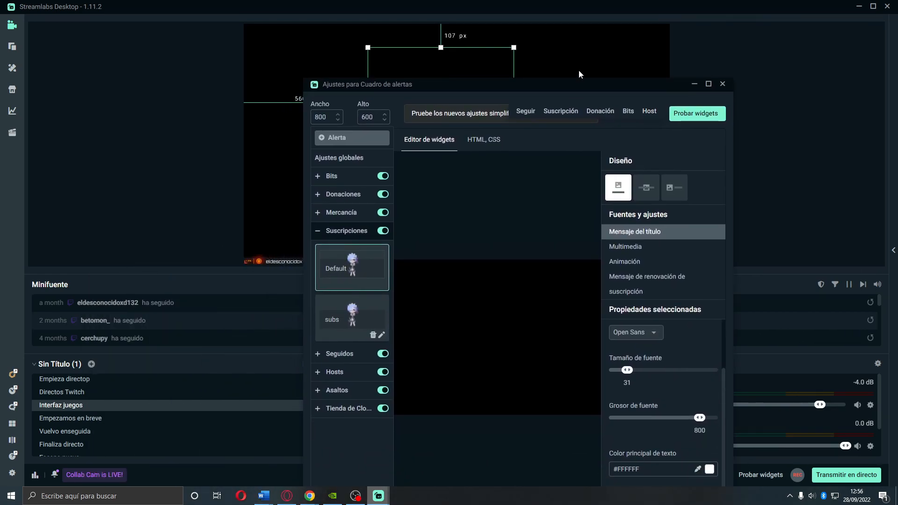
left_click_drag(588, 82, 761, 89)
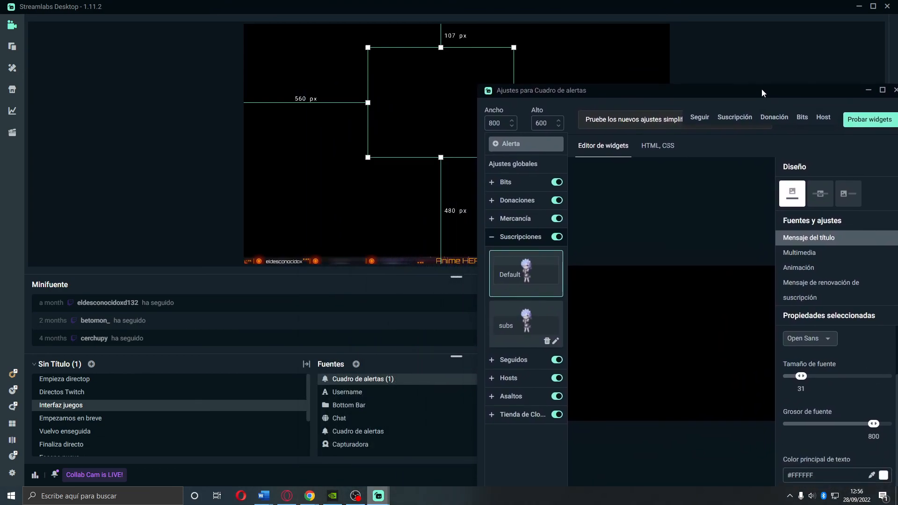
left_click_drag(427, 105, 405, 121)
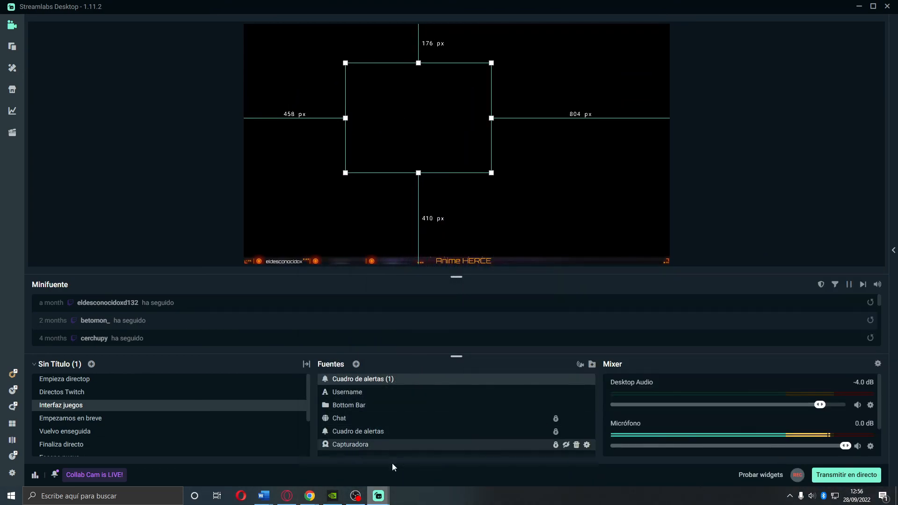
mouse_move(384, 492)
left_click(434, 455)
left_click_drag(746, 91, 713, 16)
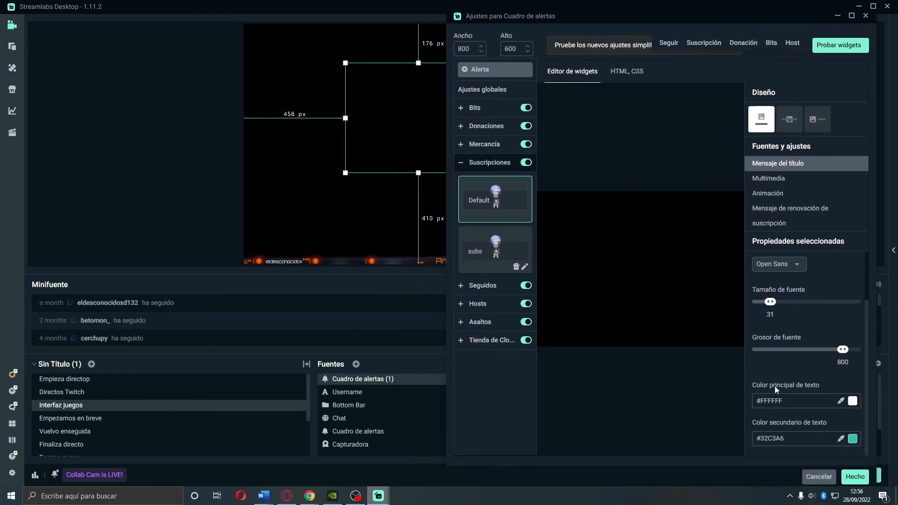
left_click(850, 477)
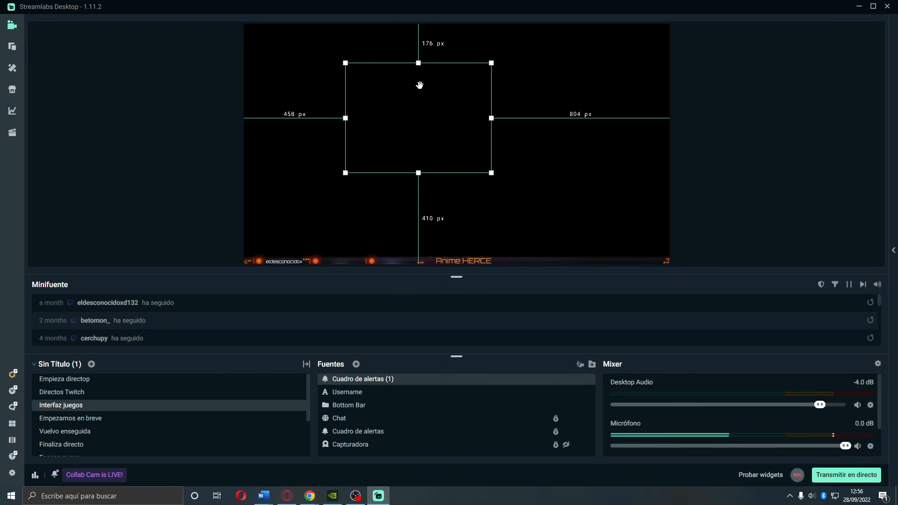
Move the alert box to the canvas's lower-left corner about 80 px above the bottom edge, make it smaller, and test it with a Seguir alert
left_click_drag(467, 80, 348, 156)
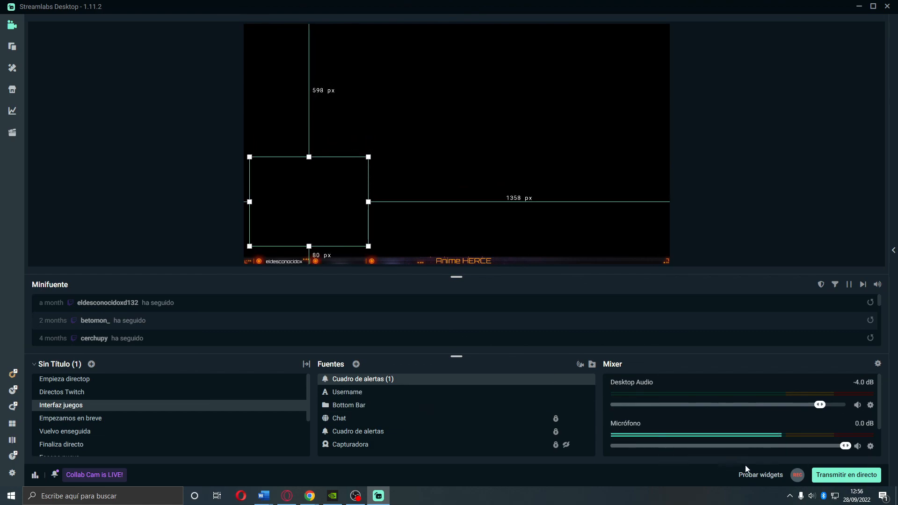
mouse_move(762, 478)
left_click(590, 475)
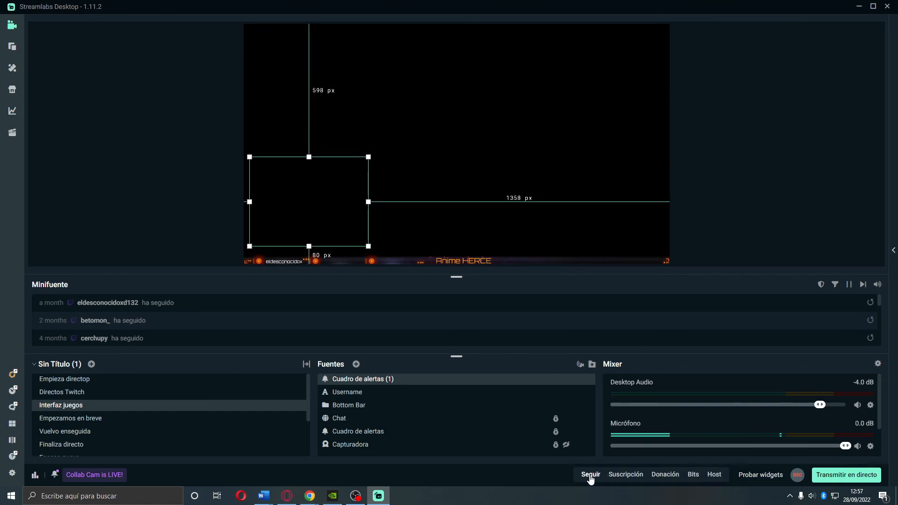
left_click_drag(368, 156, 358, 164)
left_click(771, 243)
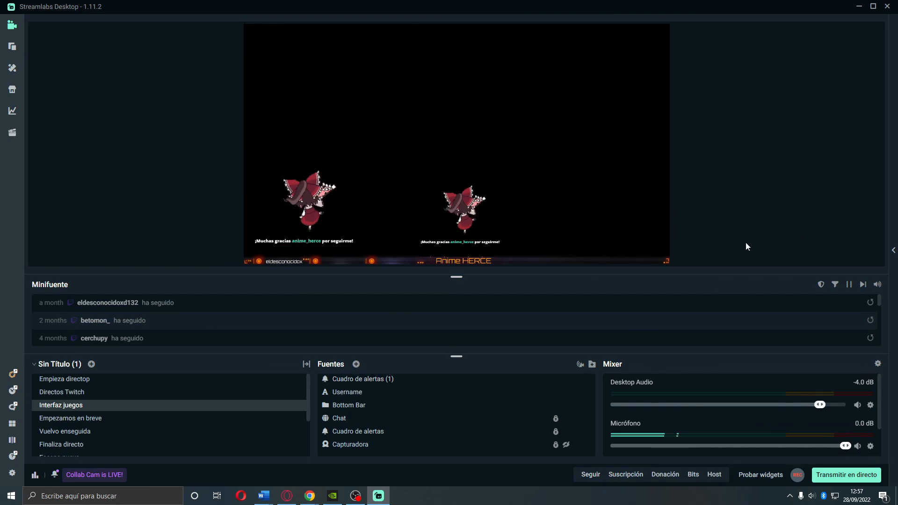